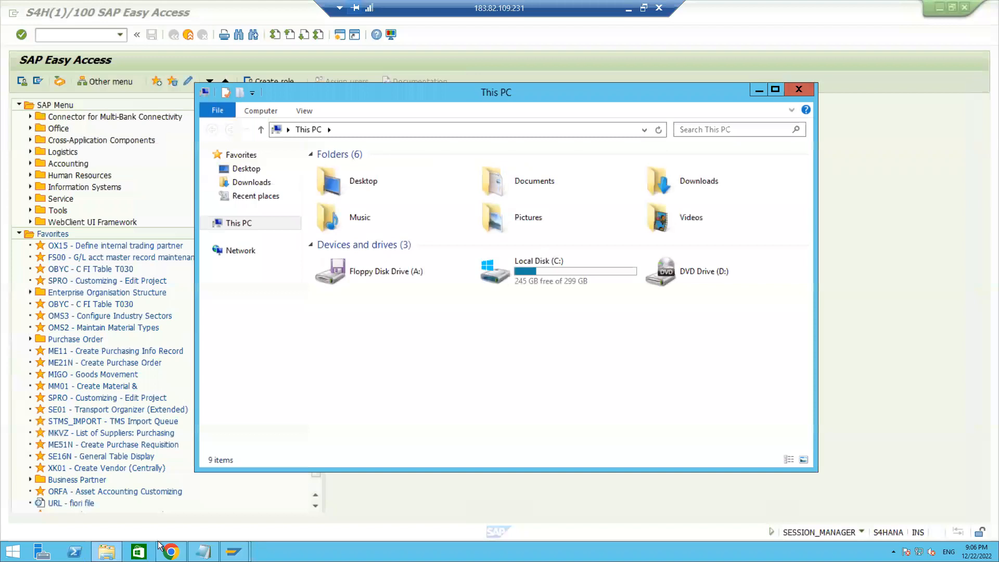
- Open the New Microsoft Office Excel Worksheet file from the Desktop folder and maximize its window
double_click(367, 183)
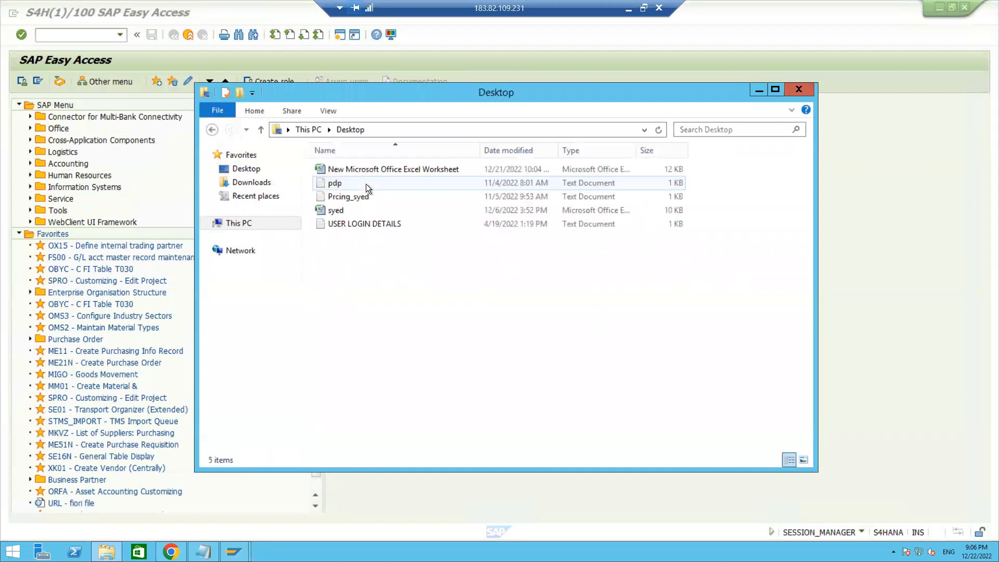
click(376, 167)
double_click(376, 167)
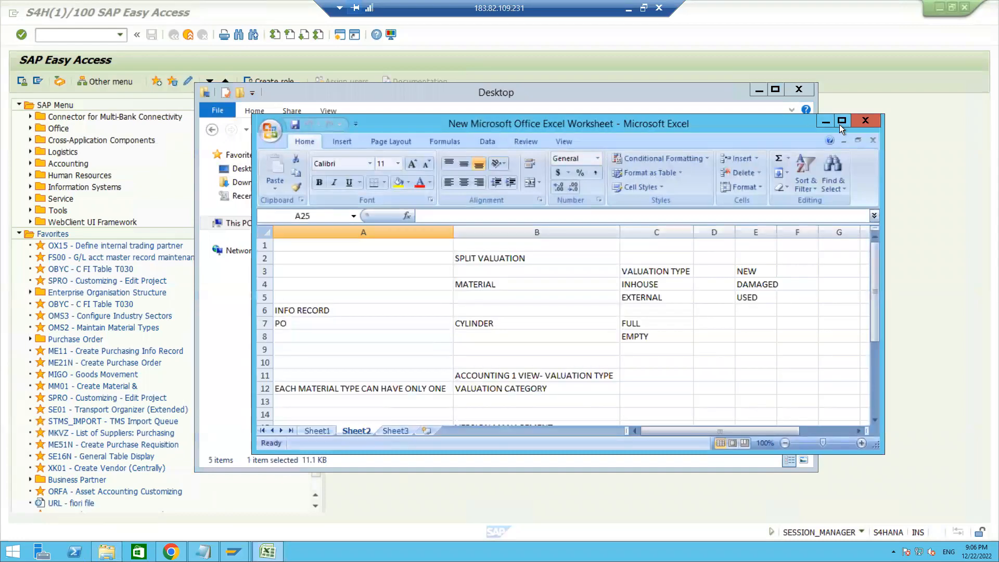
click(839, 124)
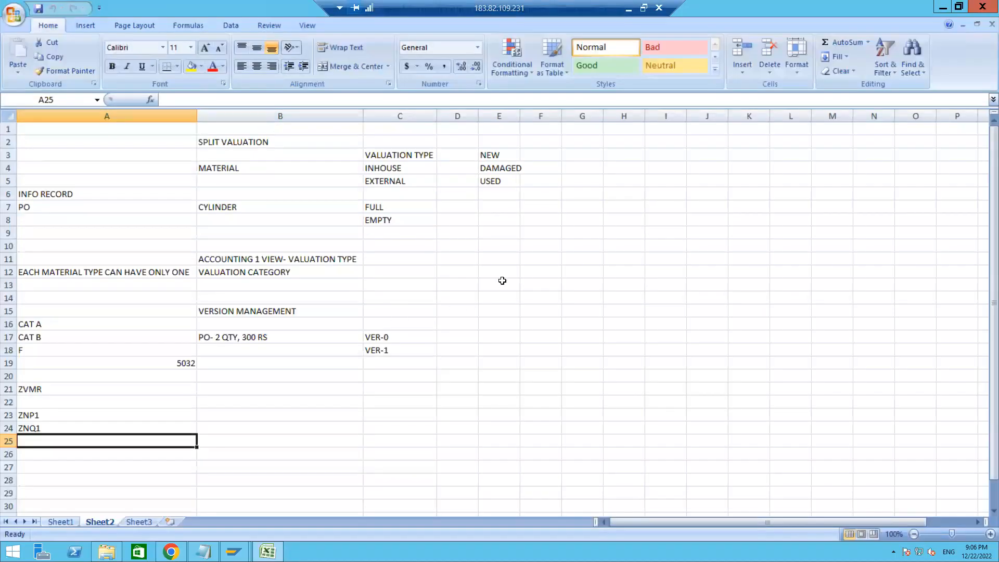
- Enter the heading Release Strategy in cell G4 and PO in cell G6 of Sheet2
click(592, 164)
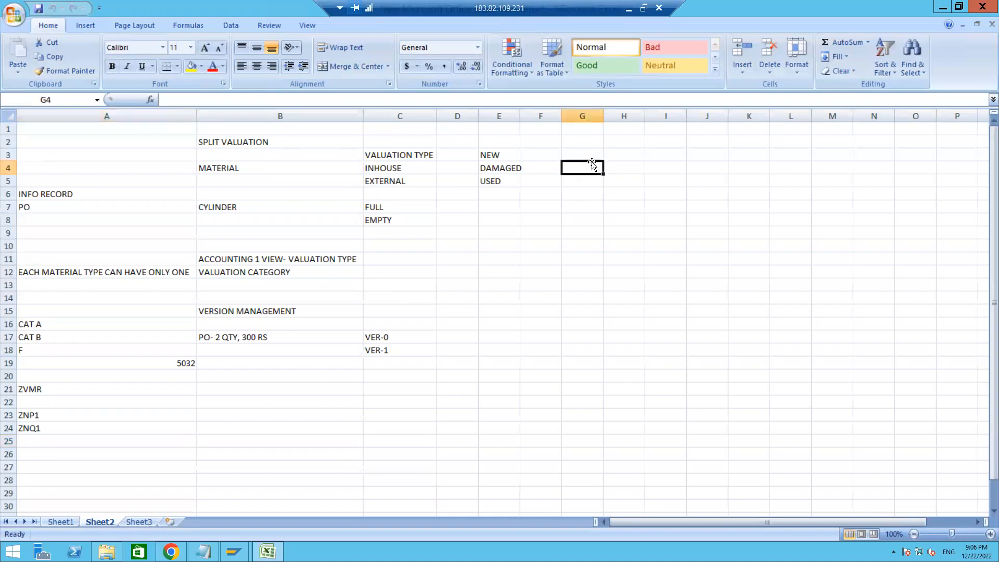
text(Release)
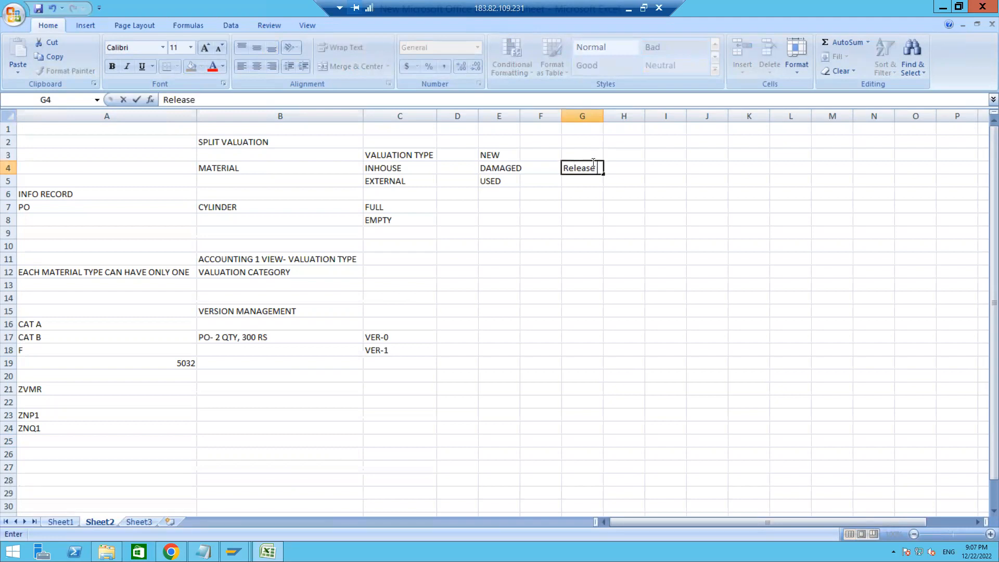
text(Strategy)
key(Return)
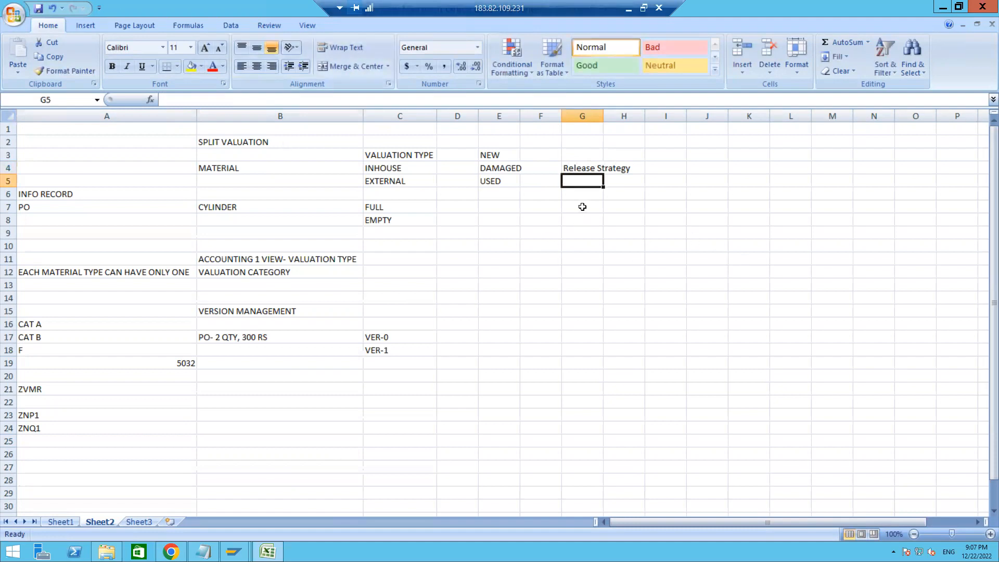
key(Return)
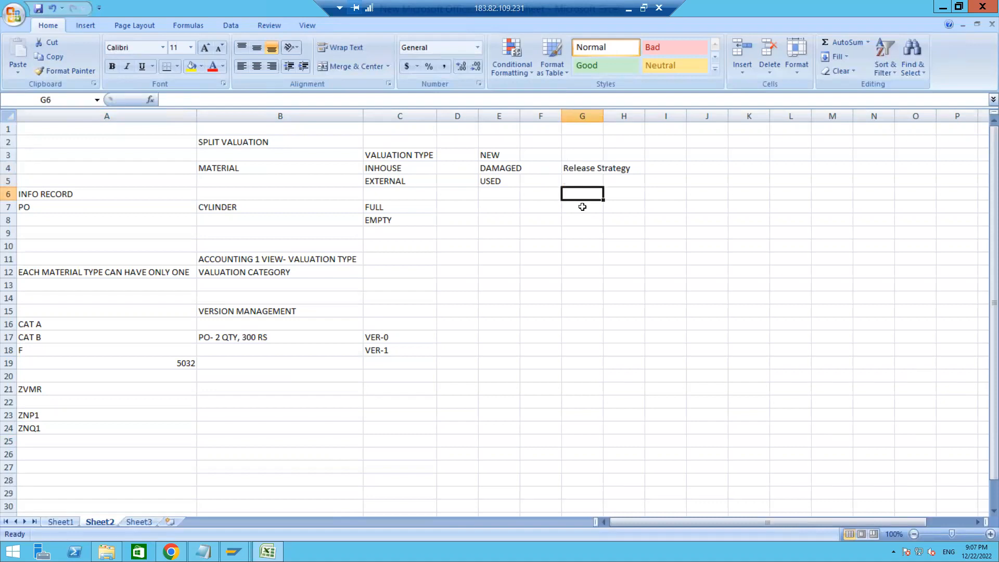
text(PO)
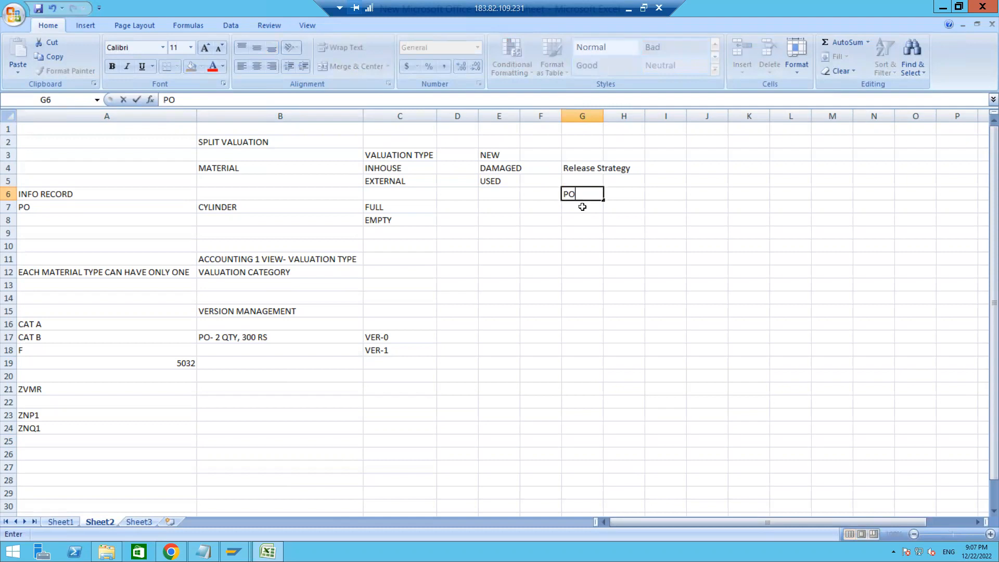
key(Tab)
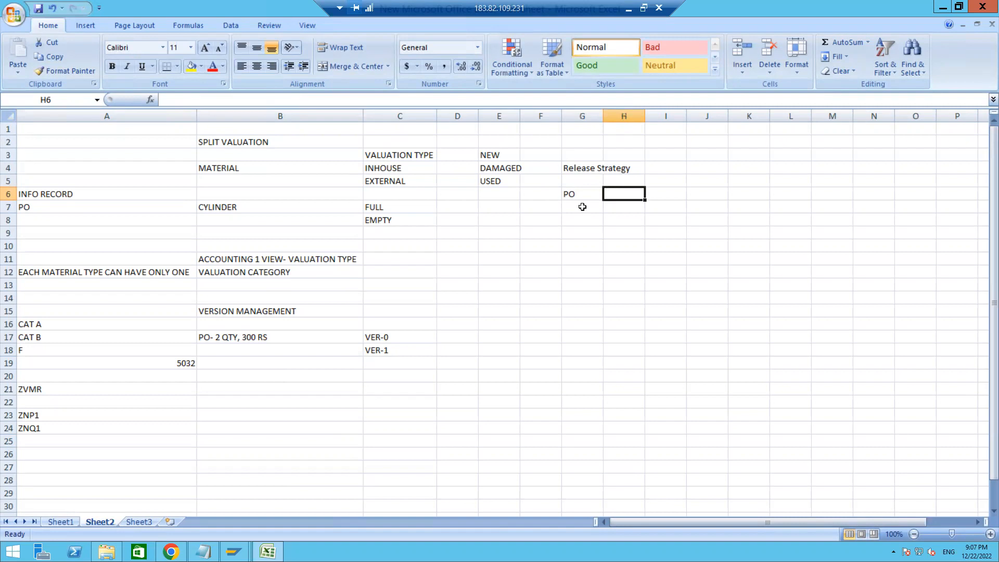
- Enter the value range 0- 1L in H7 with its approvers AGM in I7 and GM in I8, leaving H8 empty
key(Down)
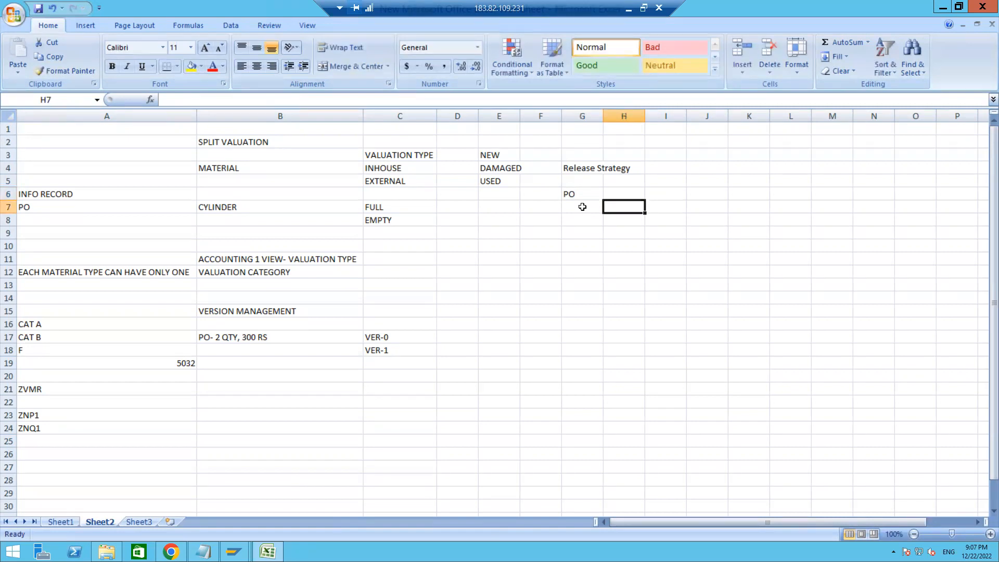
text(0- 1)
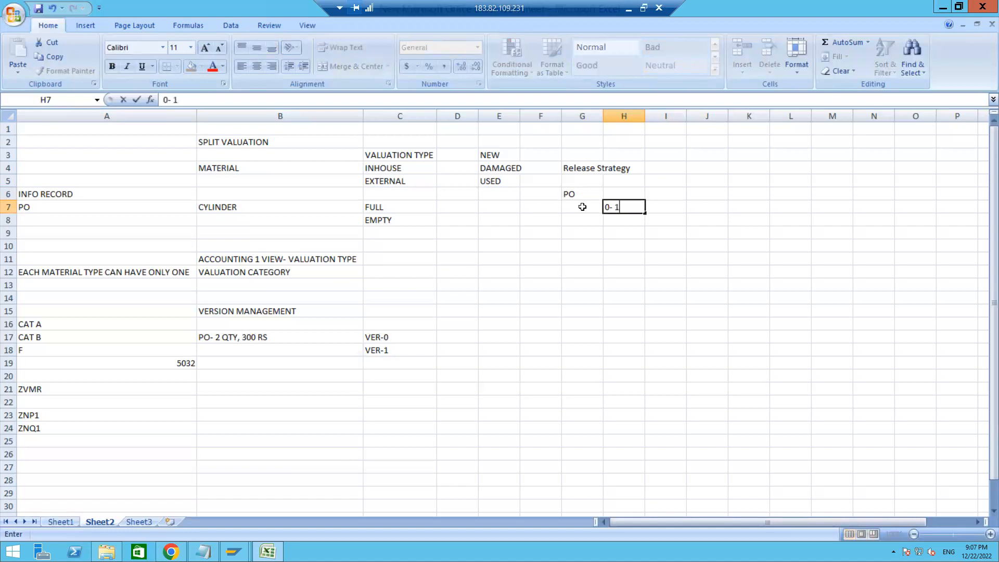
text(L)
key(Tab)
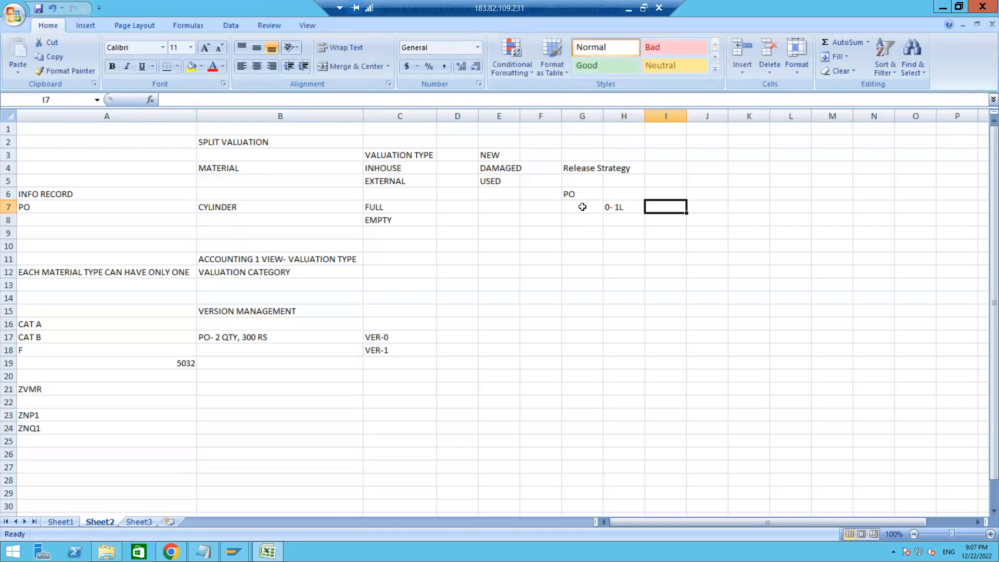
text(AGM)
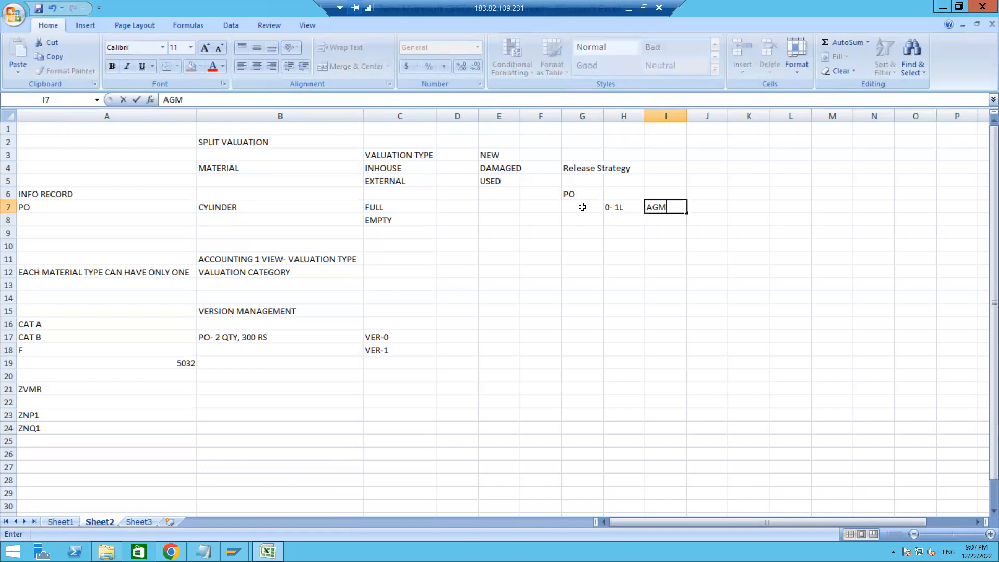
key(Return)
text(GM)
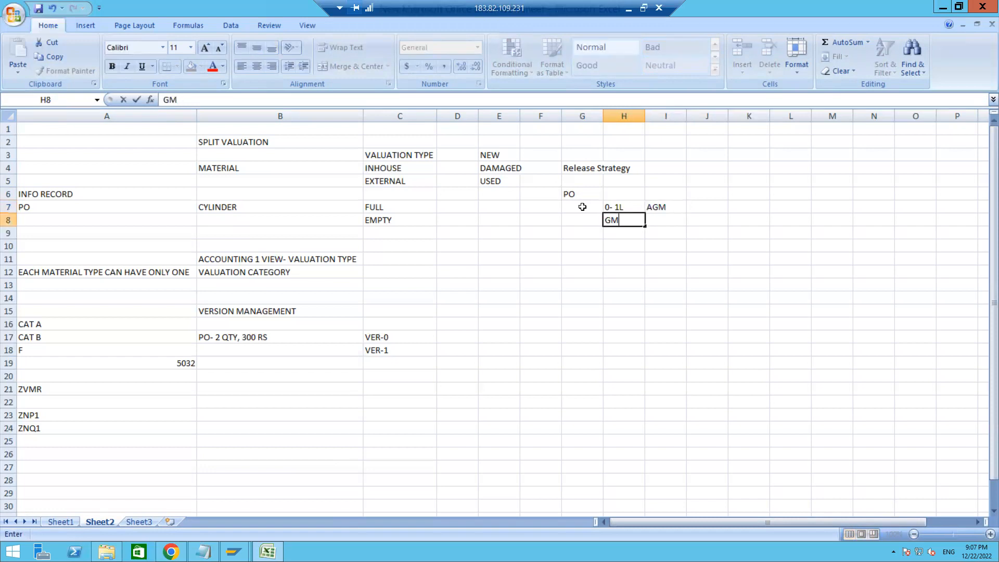
key(Tab)
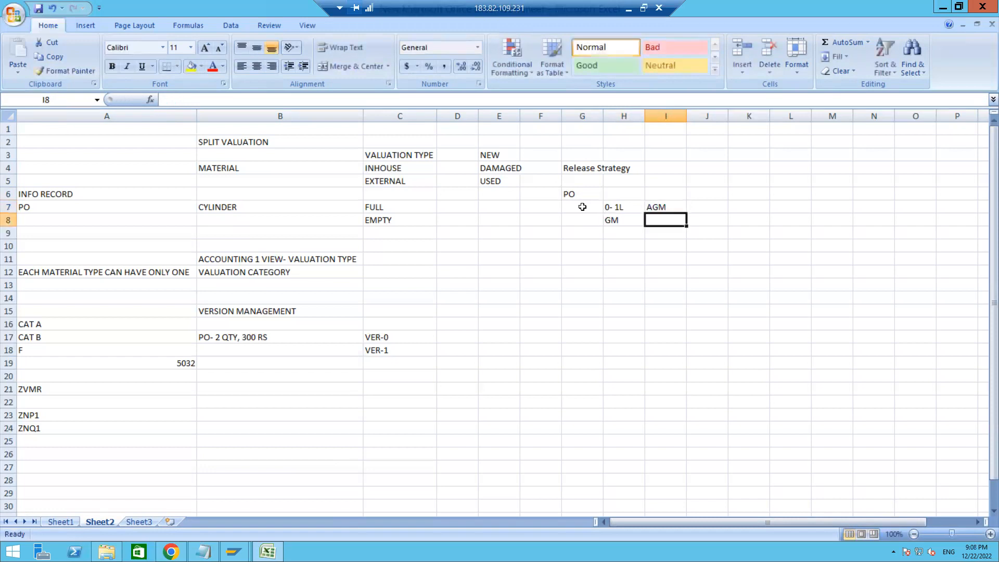
text(GM)
key(Left)
key(Delete)
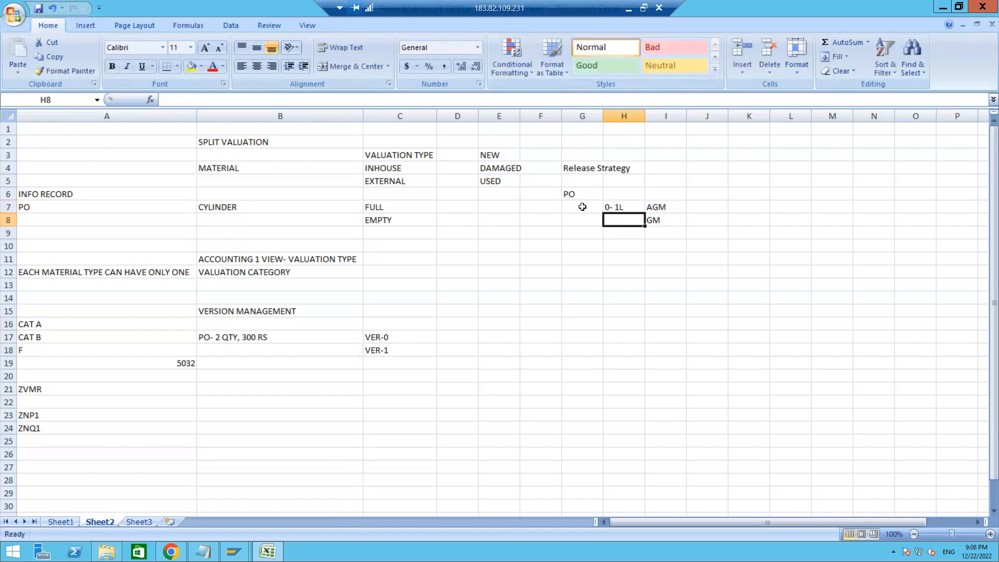
- Enter the second value range 1.1 L- 10L in H10 with AGM beside it in I10
key(Down)
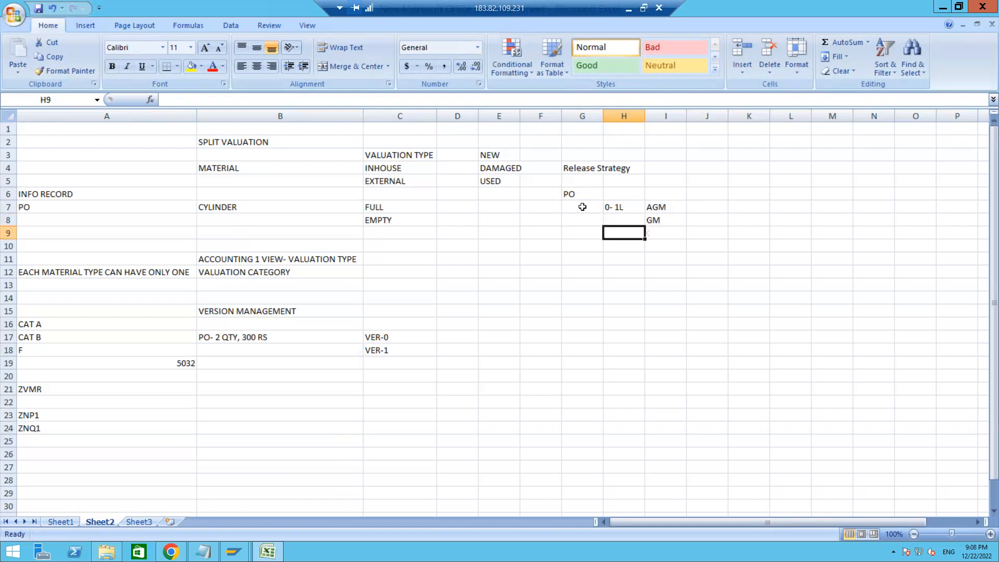
key(Down)
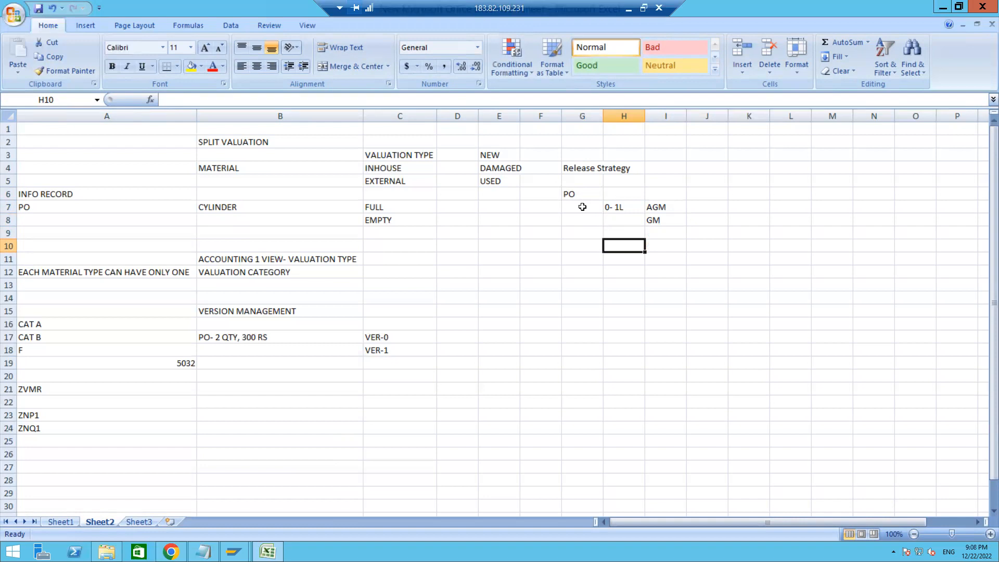
text(1.1 L- 10)
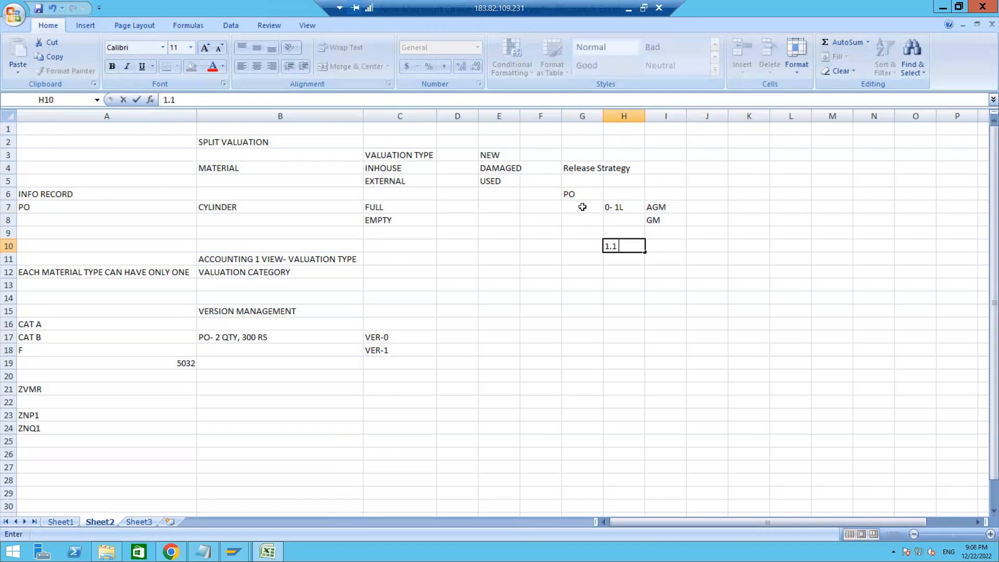
text(L)
key(Tab)
text(AGM)
key(Return)
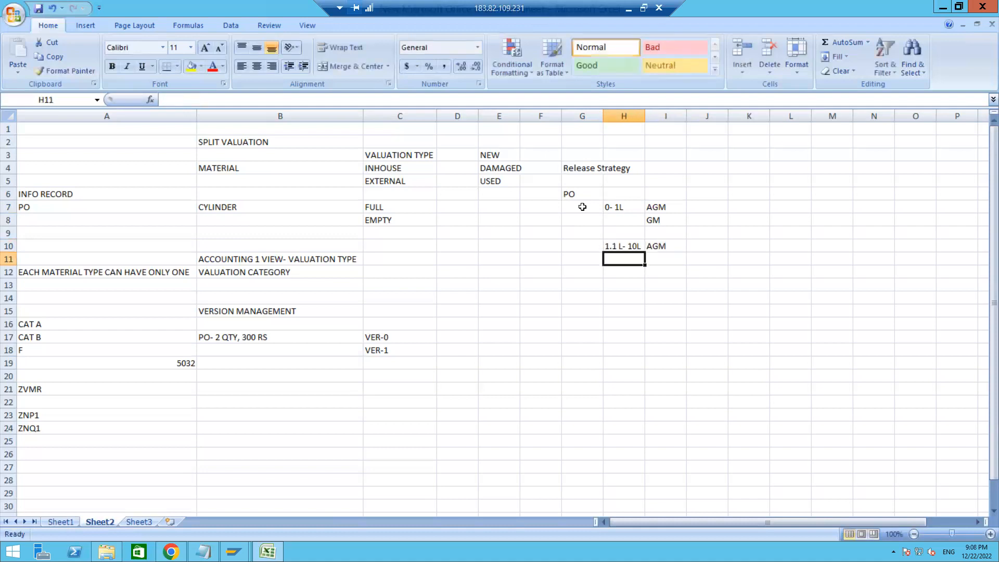
- Add the approvers GM in I11 and PH in I12 for the 1.1 L- 10L range
key(Tab)
text(GM)
key(Return)
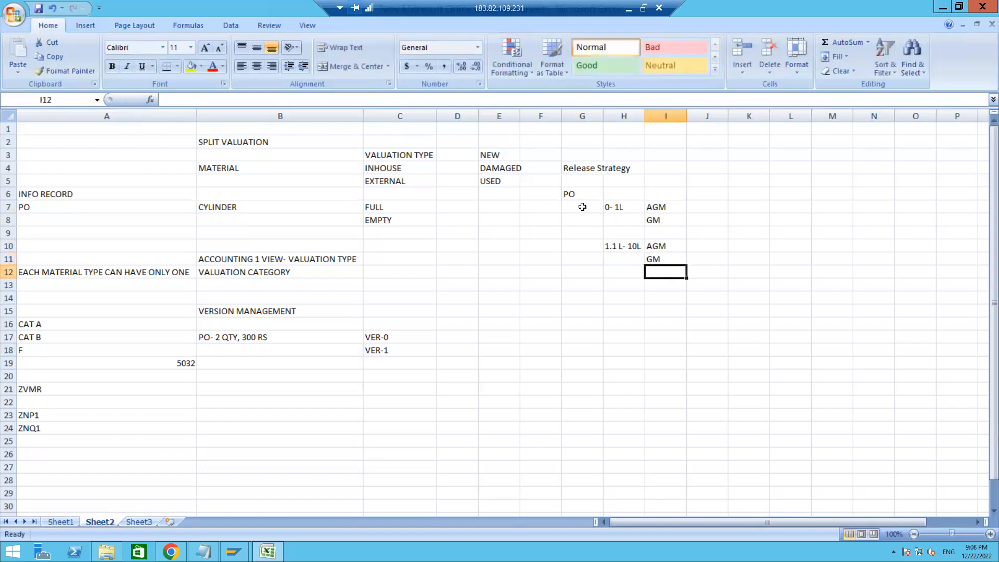
text(PH)
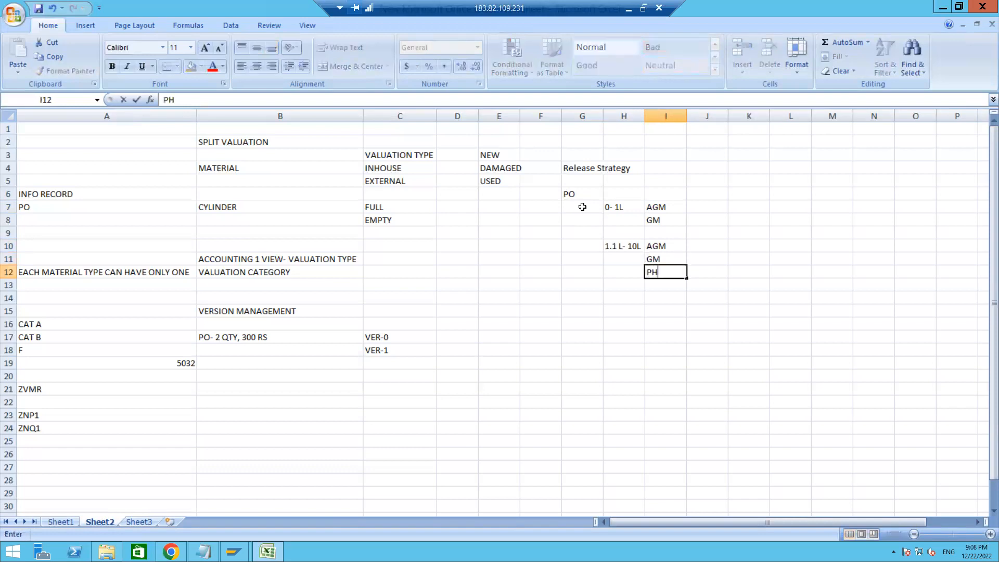
key(Return)
key(Down)
key(Left)
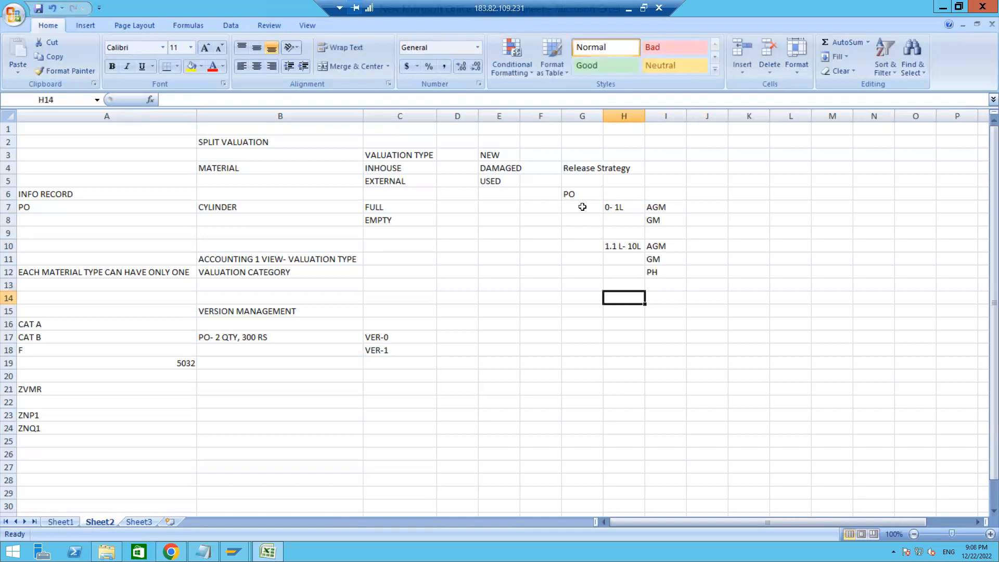
- Label the 0- 1L range as R1 in cell G7
click(616, 208)
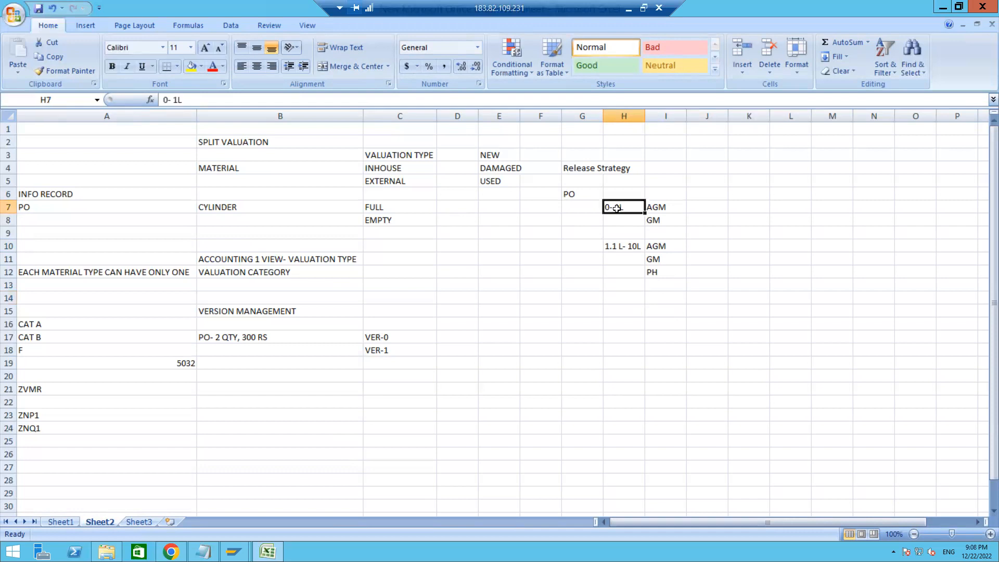
key(Up)
click(616, 209)
key(Left)
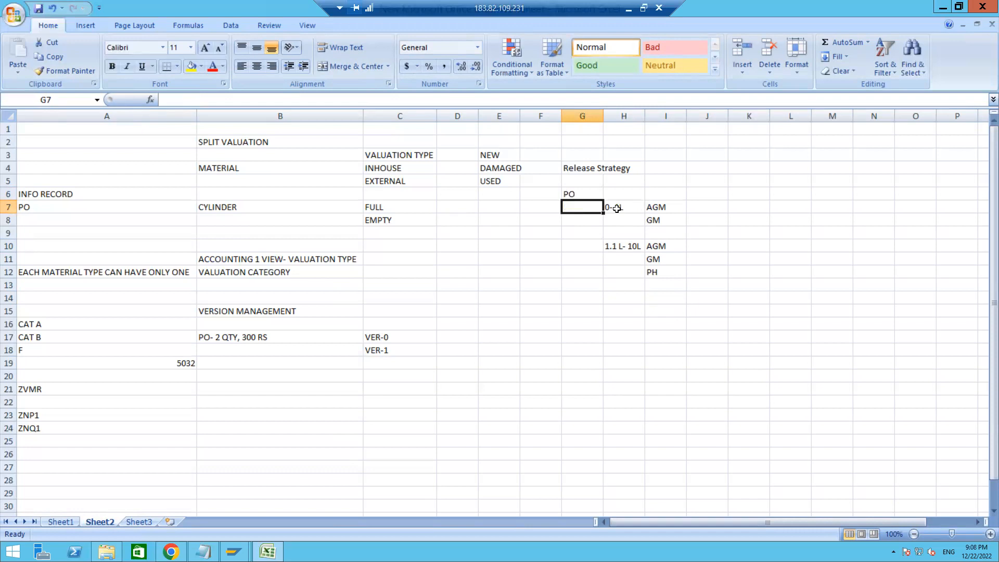
text(R1)
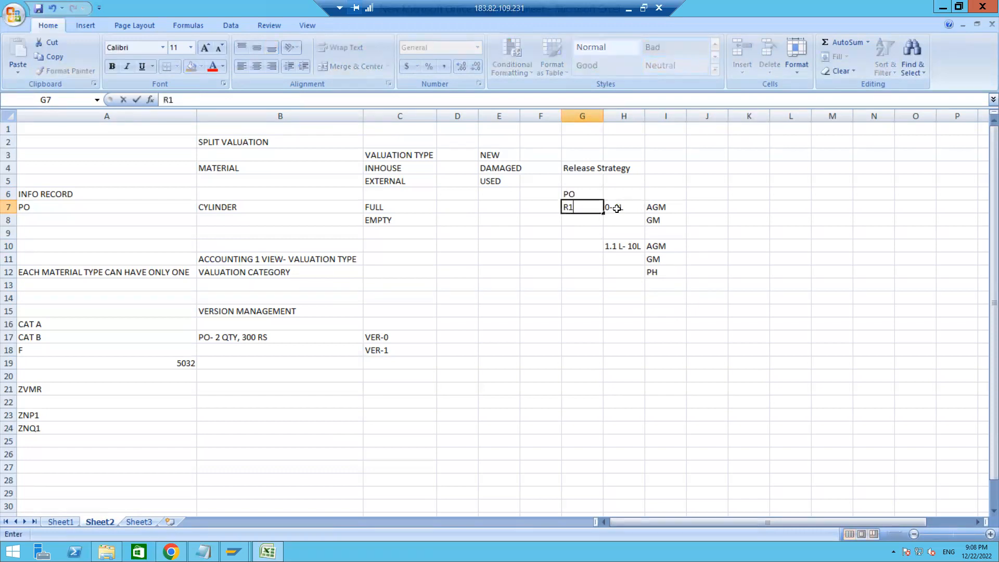
click(582, 193)
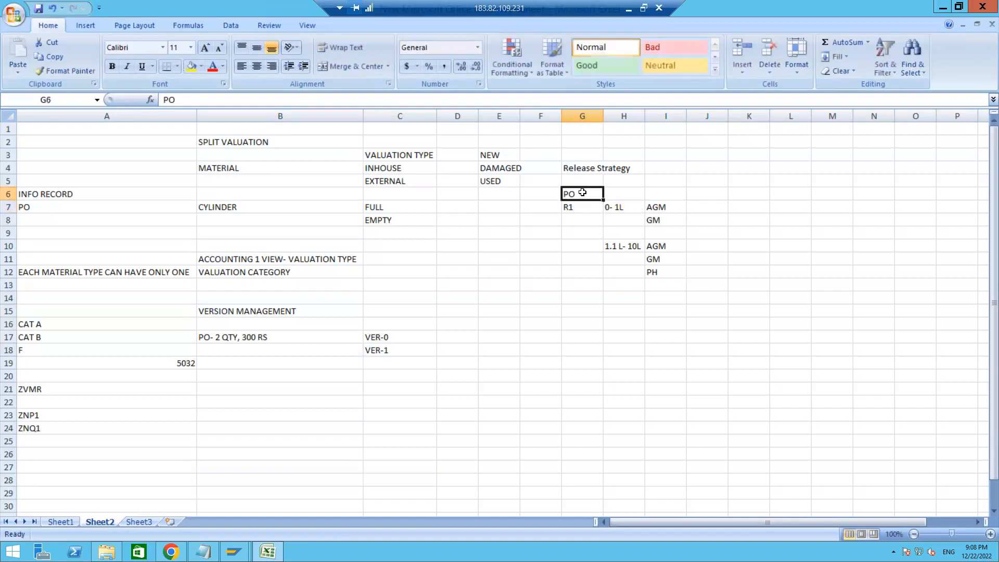
- Review the approvers listed for the 0- 1L range and for the 1.1 L- 10L range
key(Right)
key(Down)
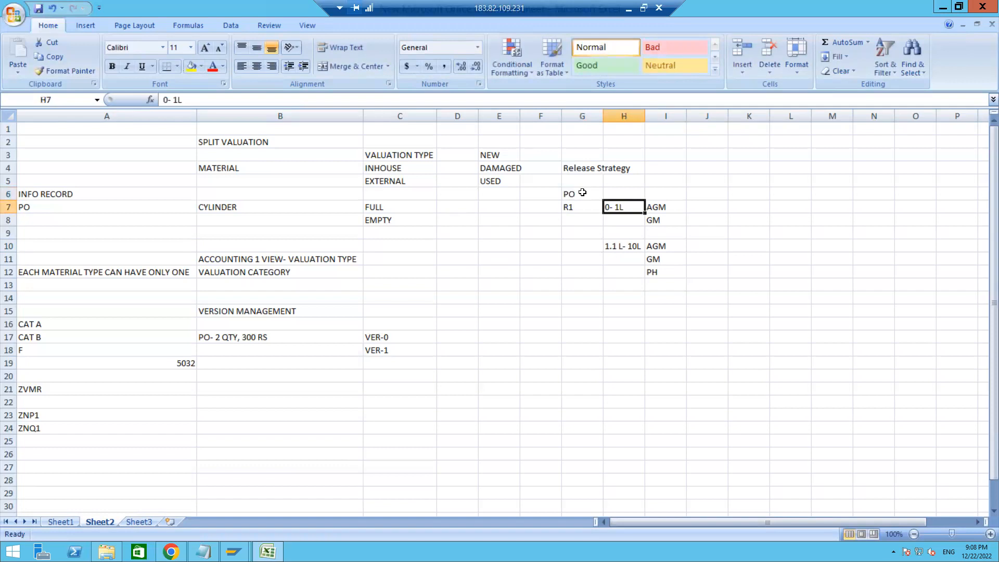
key(Right)
key(Down)
key(Up)
key(Down)
key(Down)
key(Down)
key(Left)
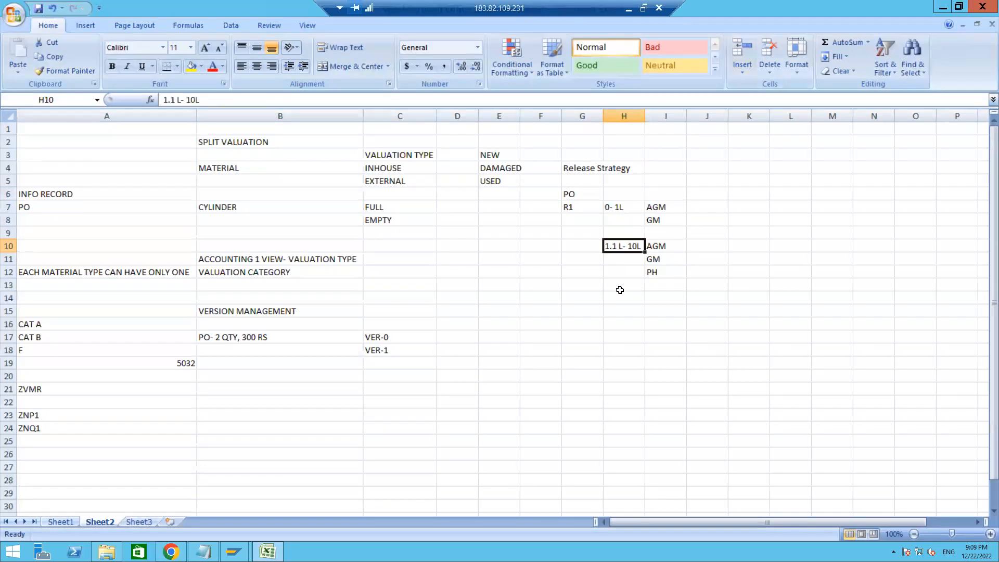
click(653, 247)
key(Down)
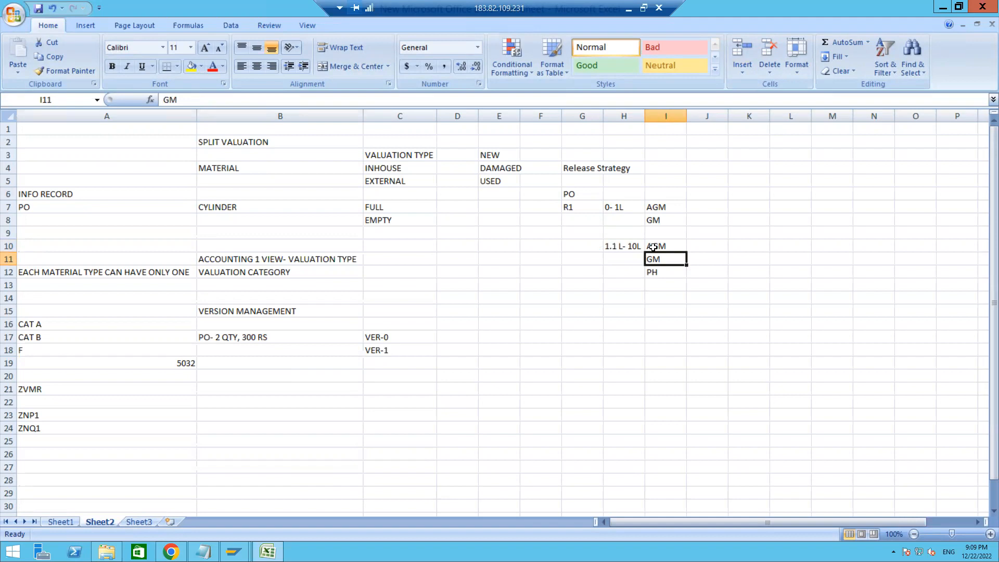
key(Down)
key(Up)
- Label the 1.1 L- 10L range as R2 in cell G10
key(Left)
key(Up)
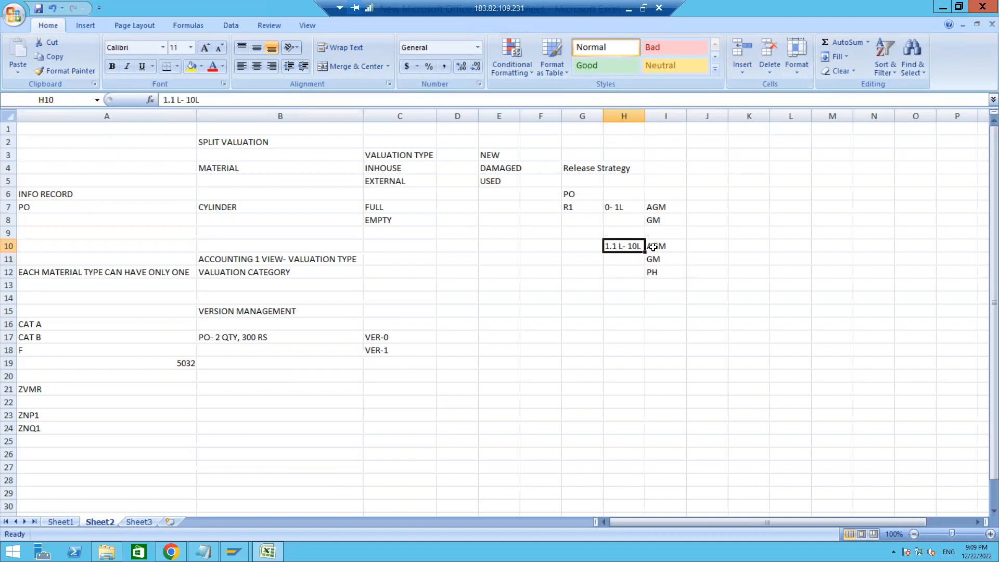
key(Left)
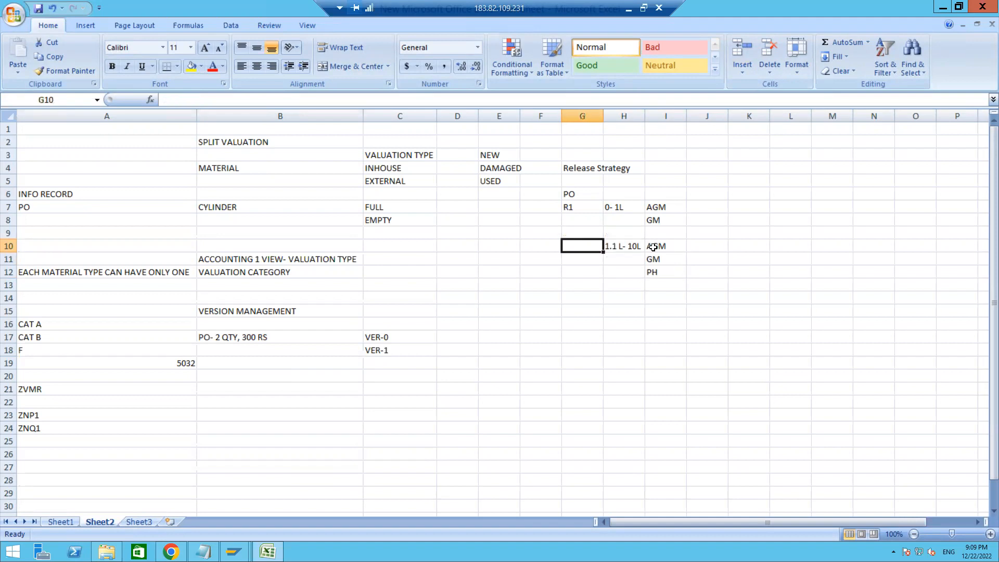
text(R2)
key(Return)
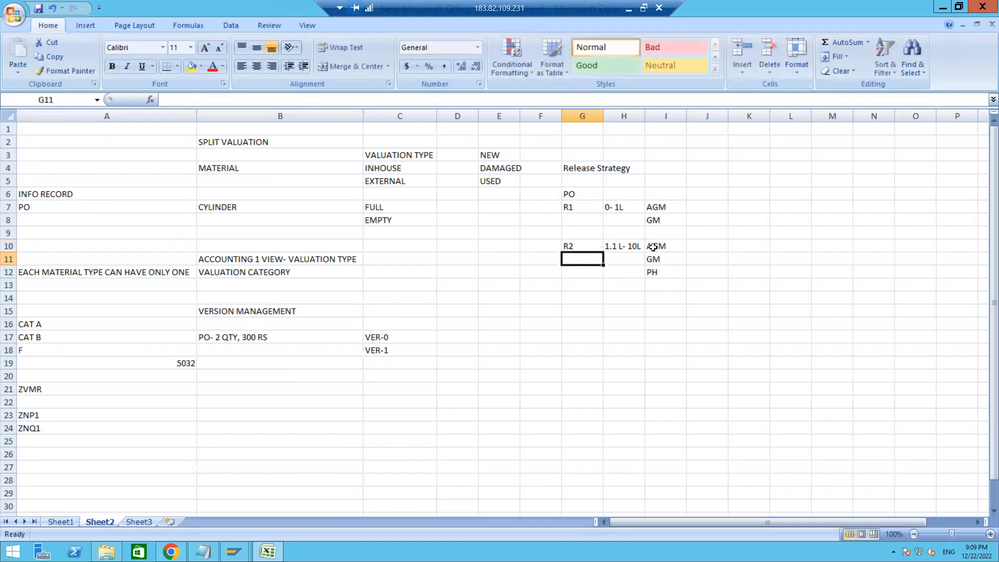
key(Down)
key(Down)
key(Down)
key(Down)
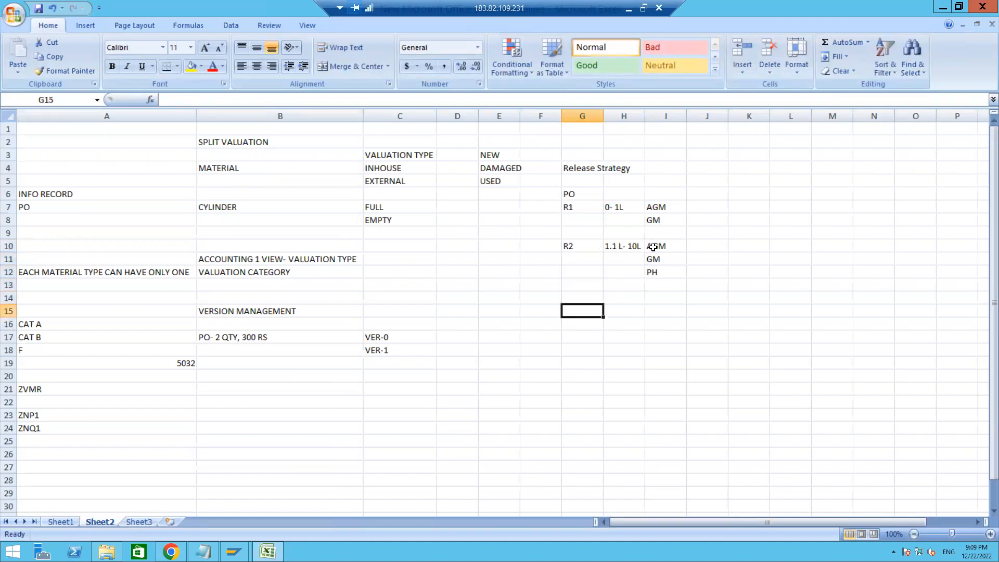
key(Up)
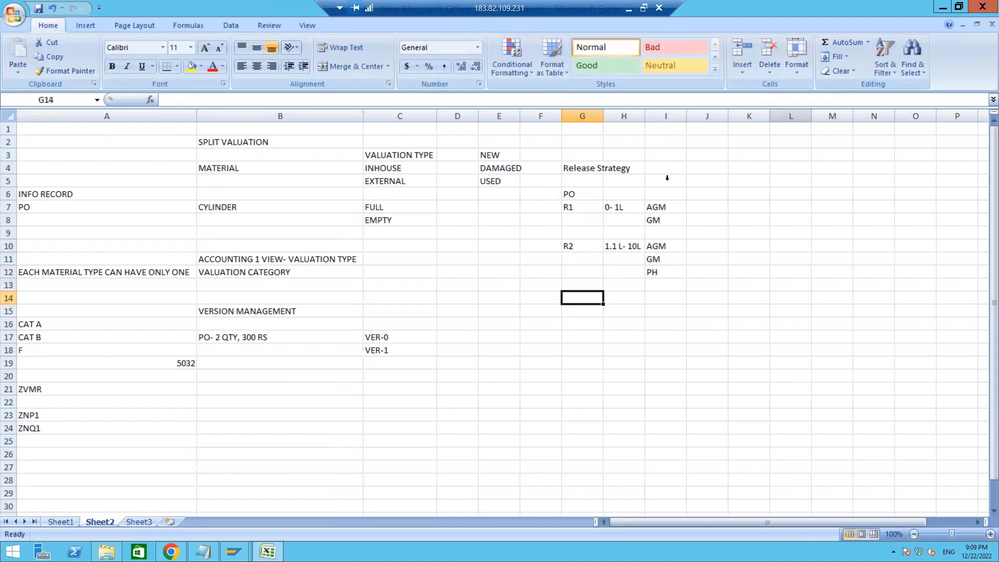
- Enter the heading NET ORDER VALUE OF PO in cell H6, above the value ranges
click(627, 190)
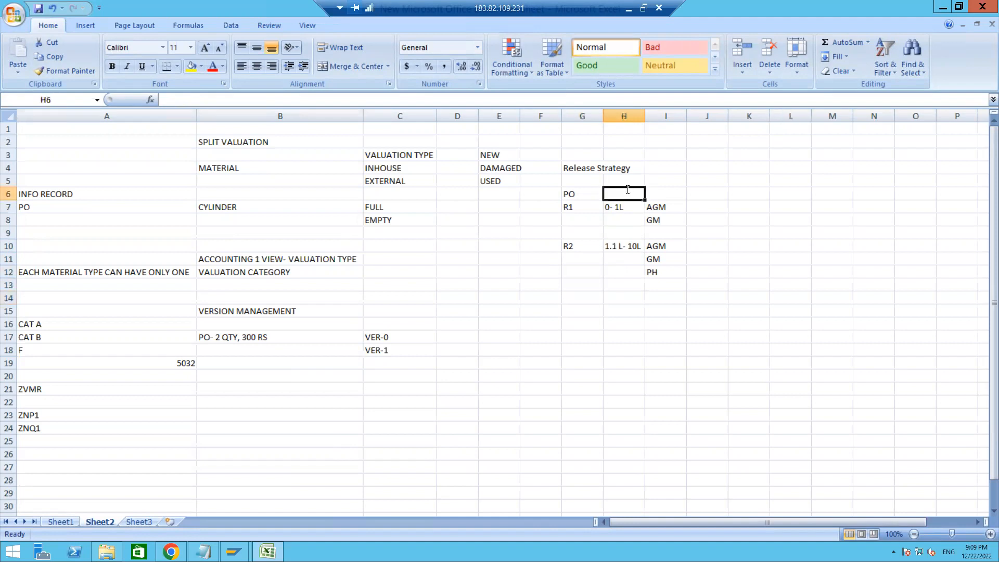
text(NET ORDER)
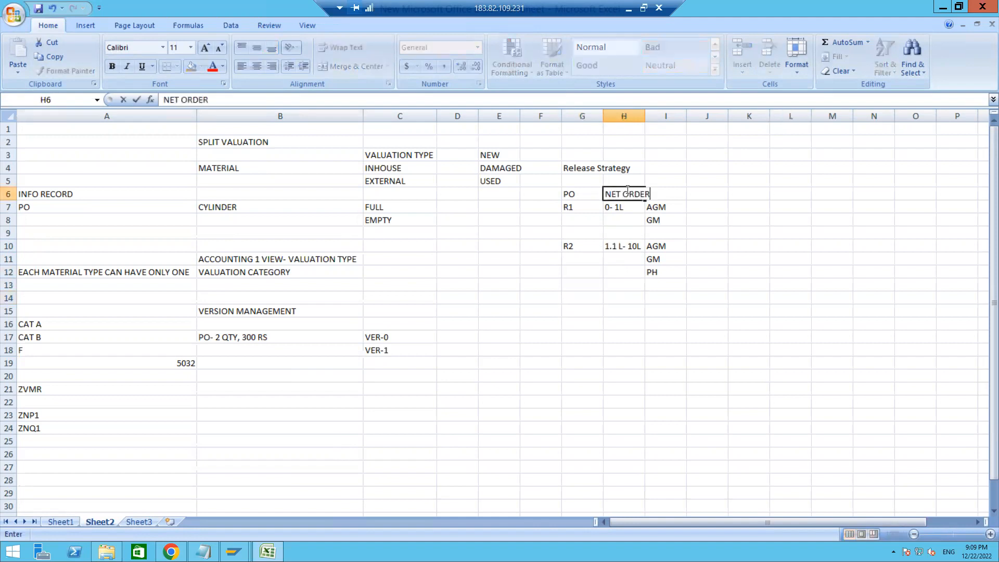
text( VALUE OF PO)
key(Return)
- Enter the heading CHARACTERSITSIC in cell G14, below the release strategy ranges
key(Return)
key(Return)
key(Return)
key(Return)
key(Return)
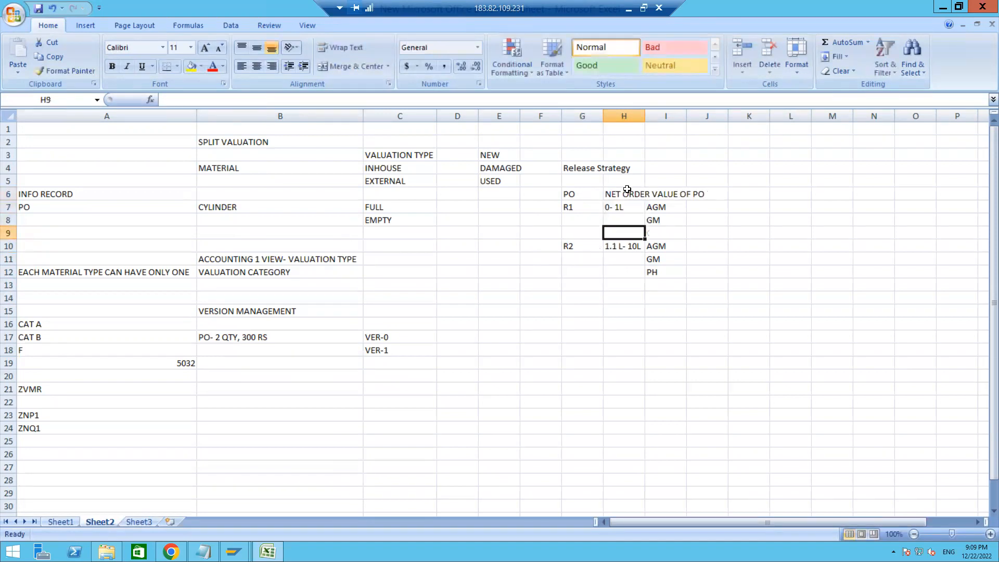
key(Return)
key(Return)
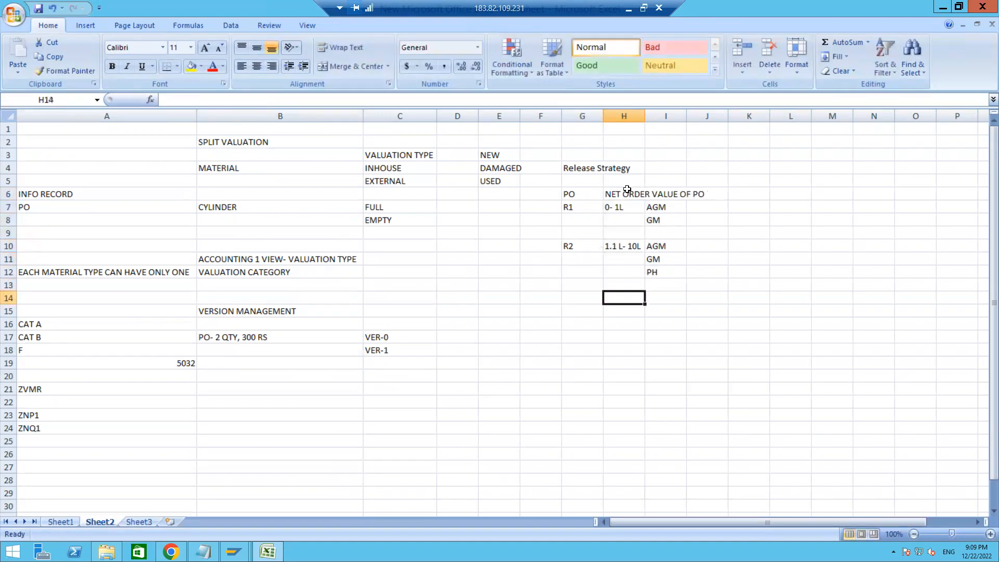
key(Left)
text(CHAR)
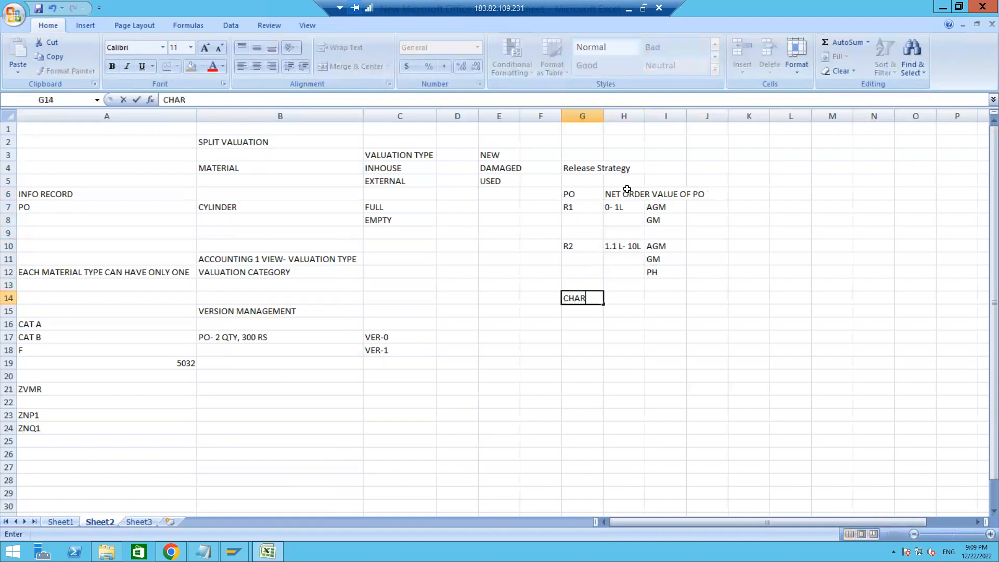
text(ACTERSITSIC)
key(Return)
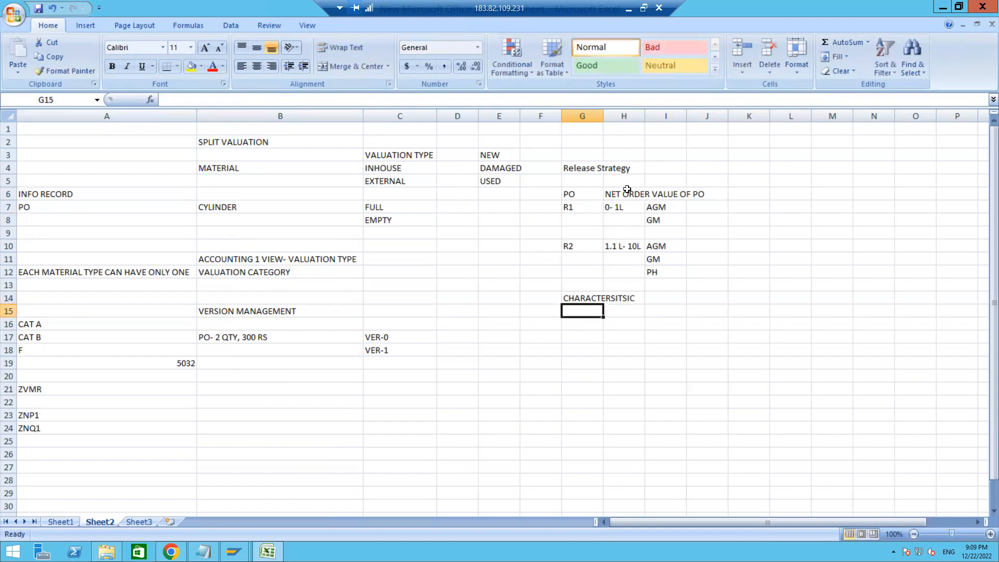
- Edit the heading in cell G14 to read CHARACTERSTSIC
key(Up)
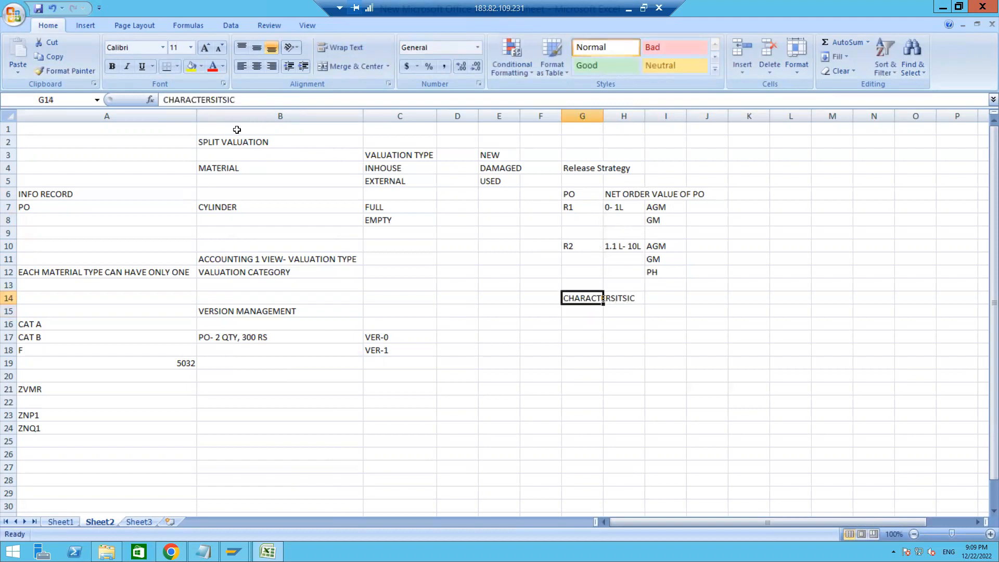
click(219, 99)
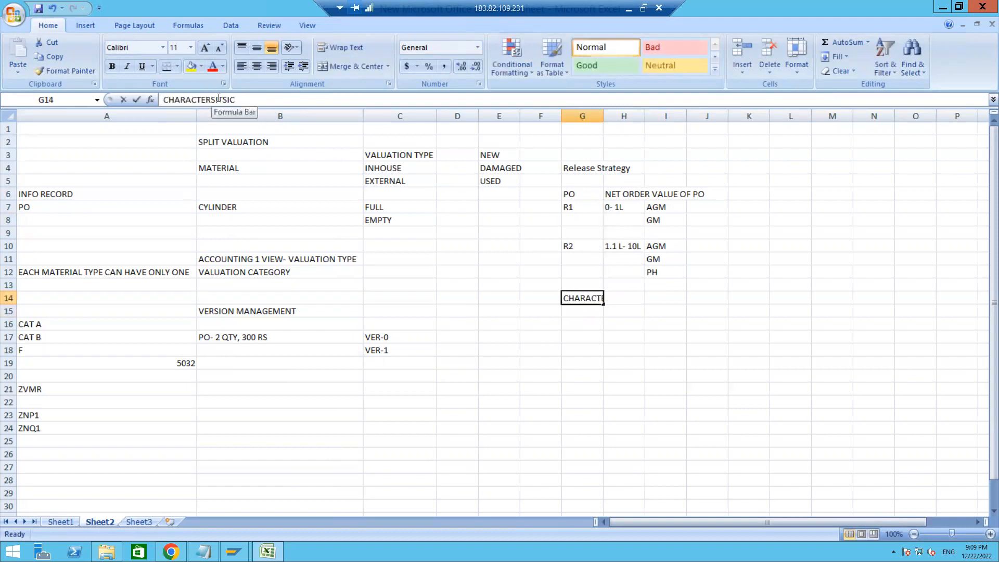
key(BackSpace)
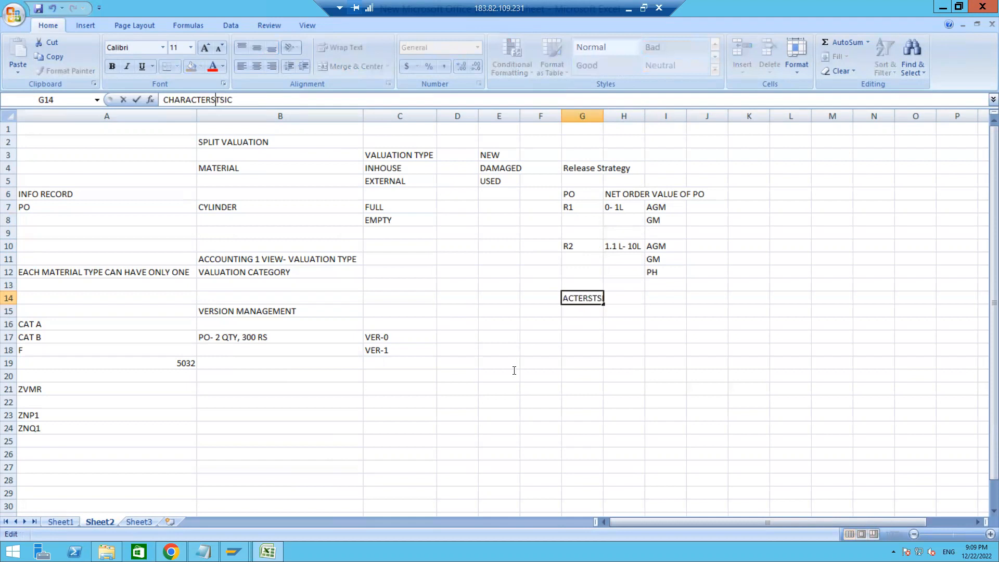
click(586, 333)
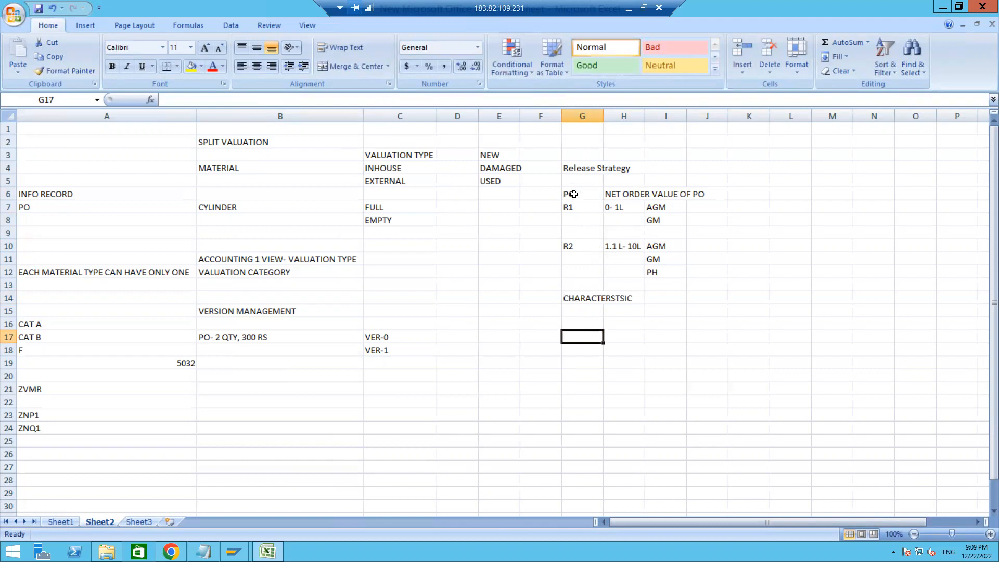
- List the characteristic PLANT in cell G16 with the value ZNT1 in H16
click(589, 320)
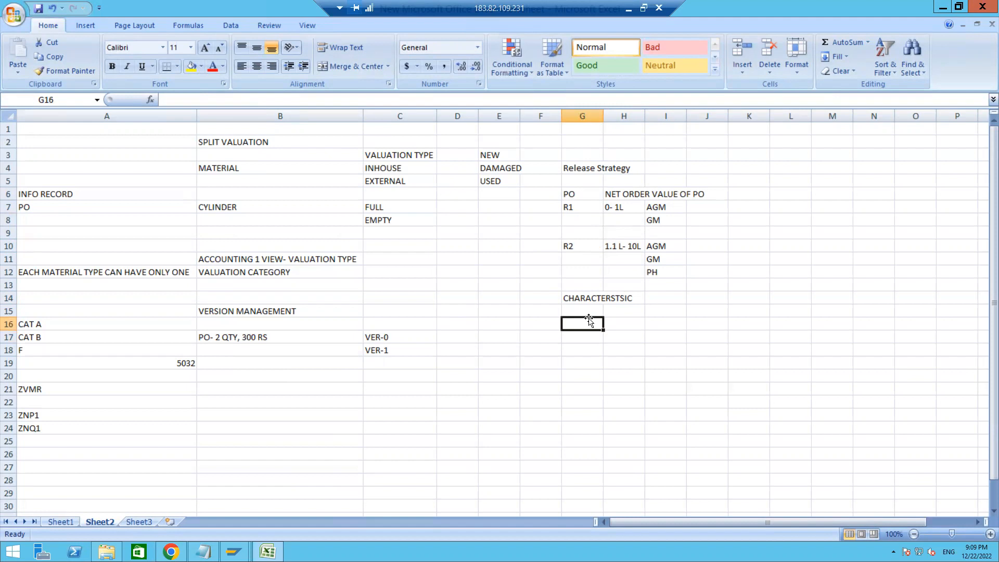
text(PLANT)
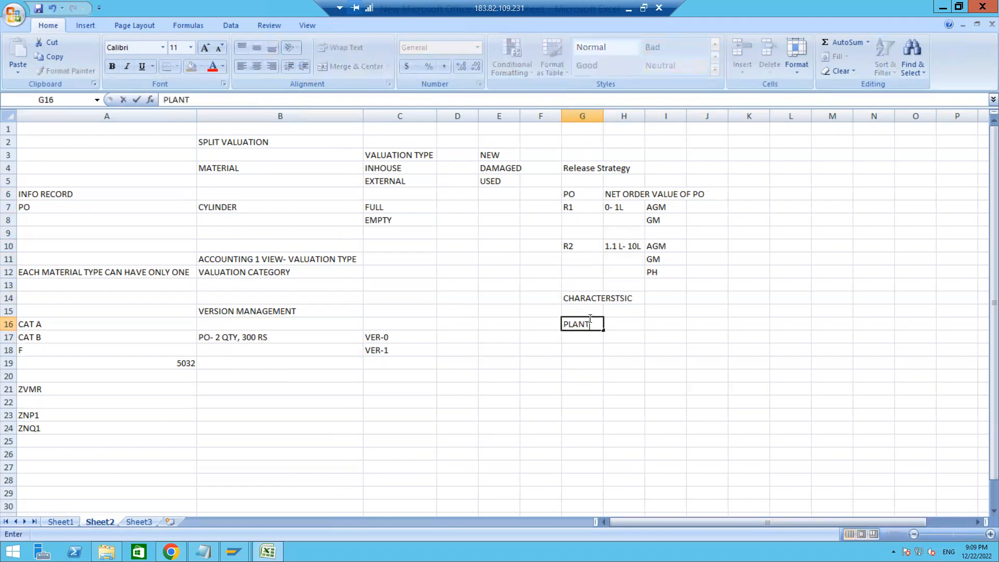
key(Tab)
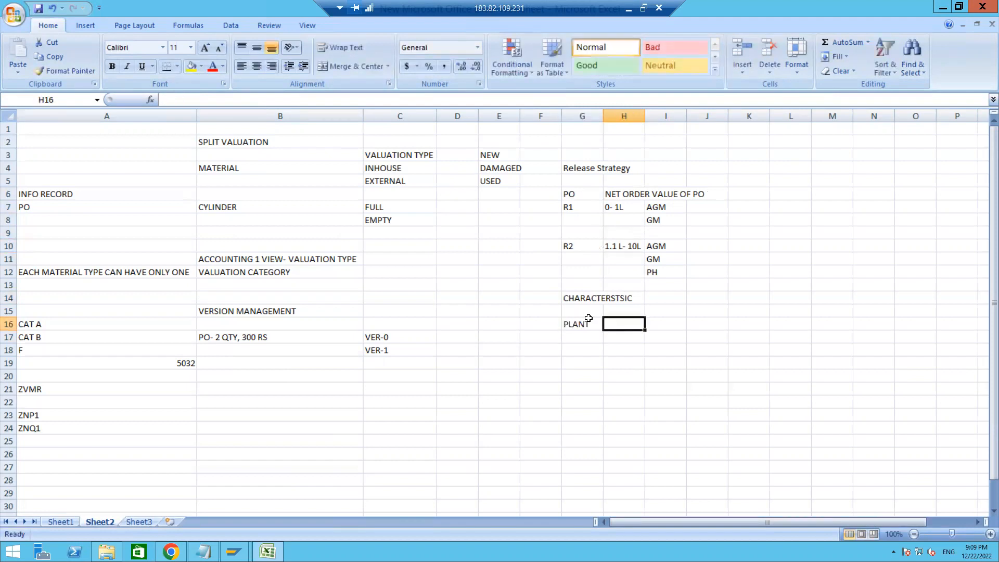
text(ZNT1)
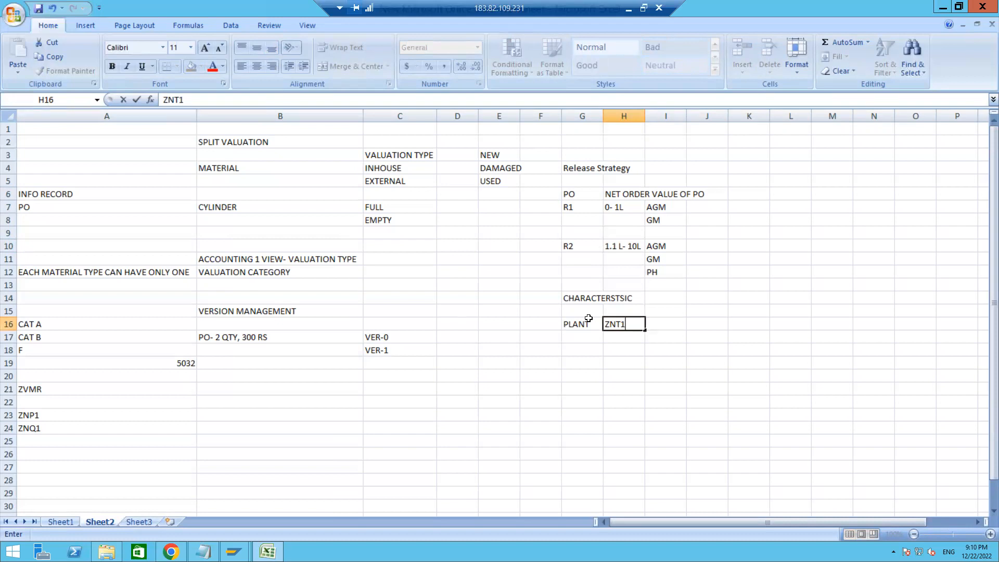
key(Return)
- List the characteristic NET ORDER VALUE in cell G17 and fit column G's width to its contents
key(Left)
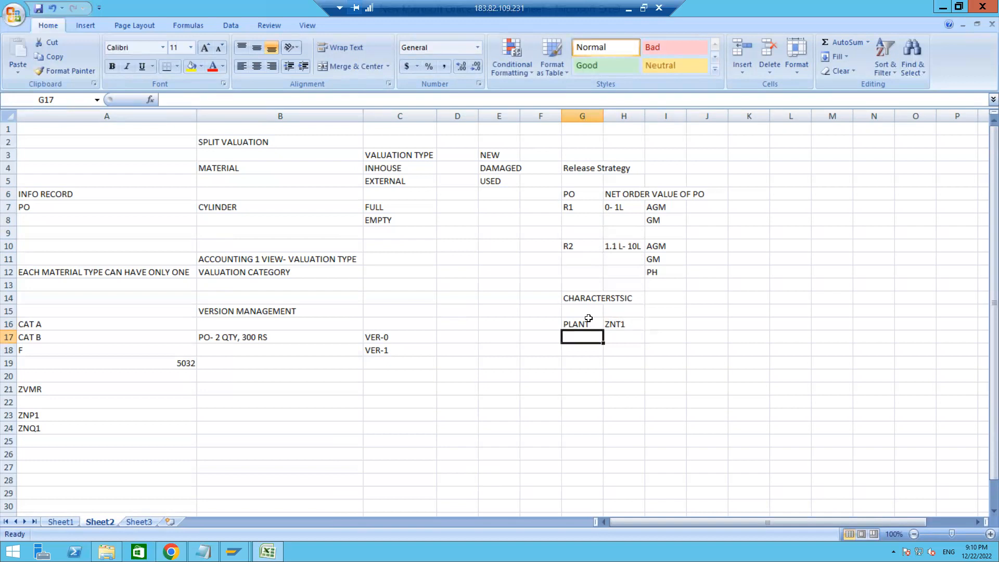
text(NET ORDER VALUE)
key(Tab)
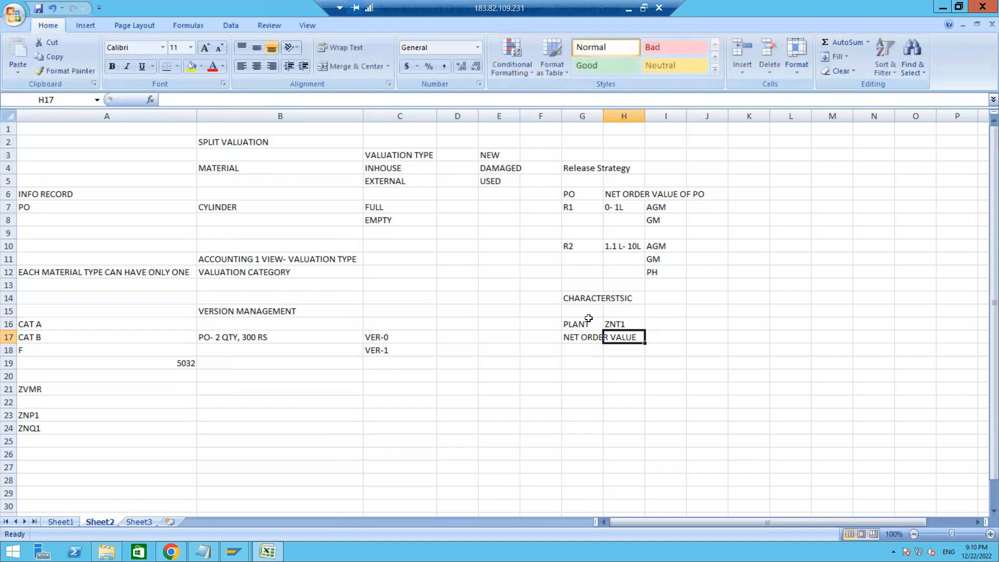
double_click(602, 117)
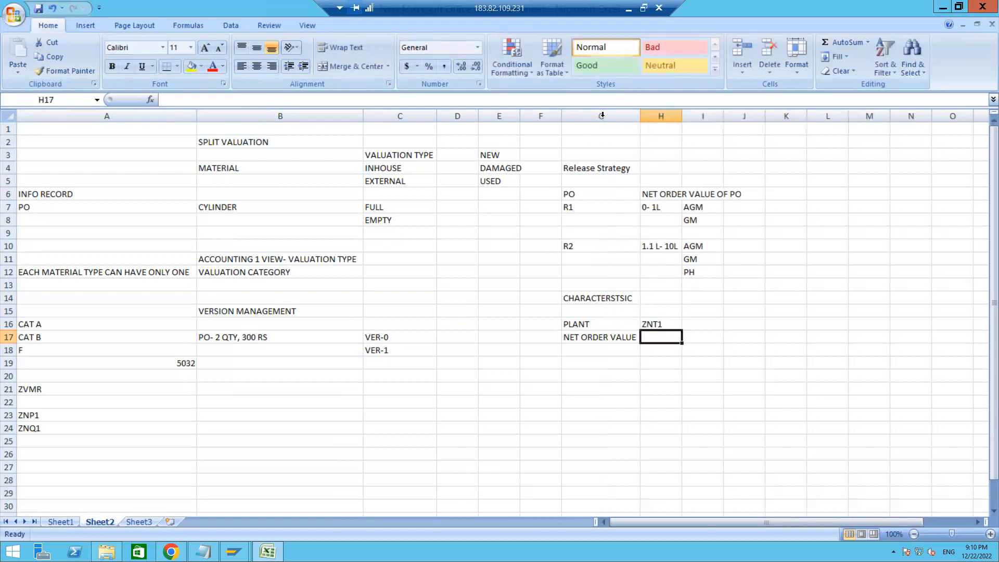
- Review the net order value characteristic, the value ranges in H7 and H10, and the plant value
key(Up)
key(Down)
click(589, 338)
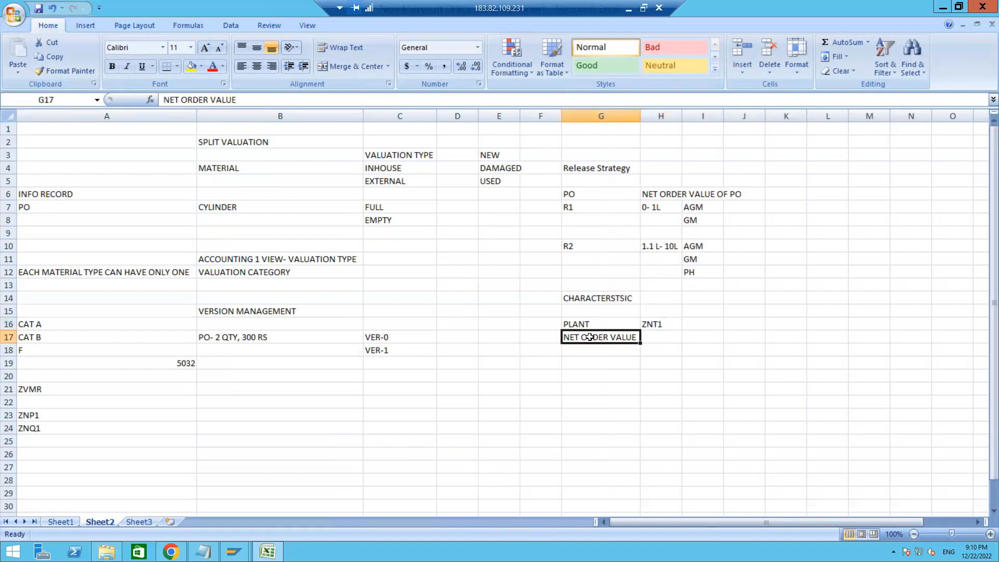
click(650, 206)
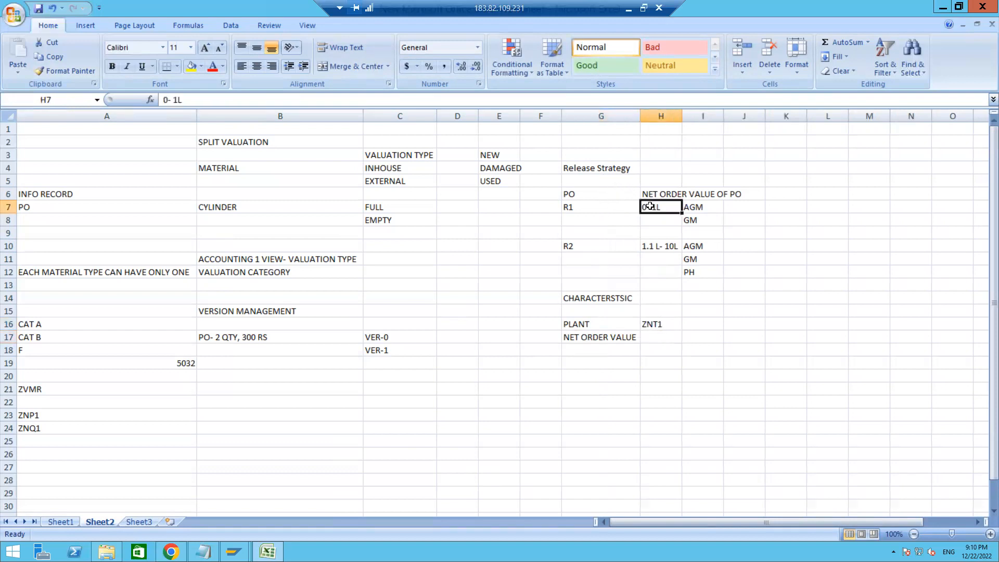
click(662, 248)
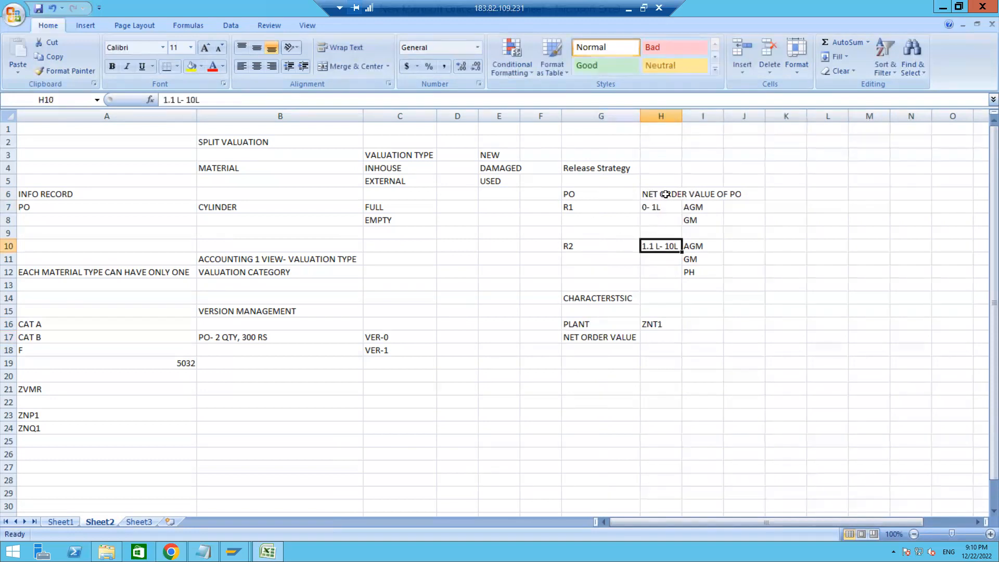
click(652, 323)
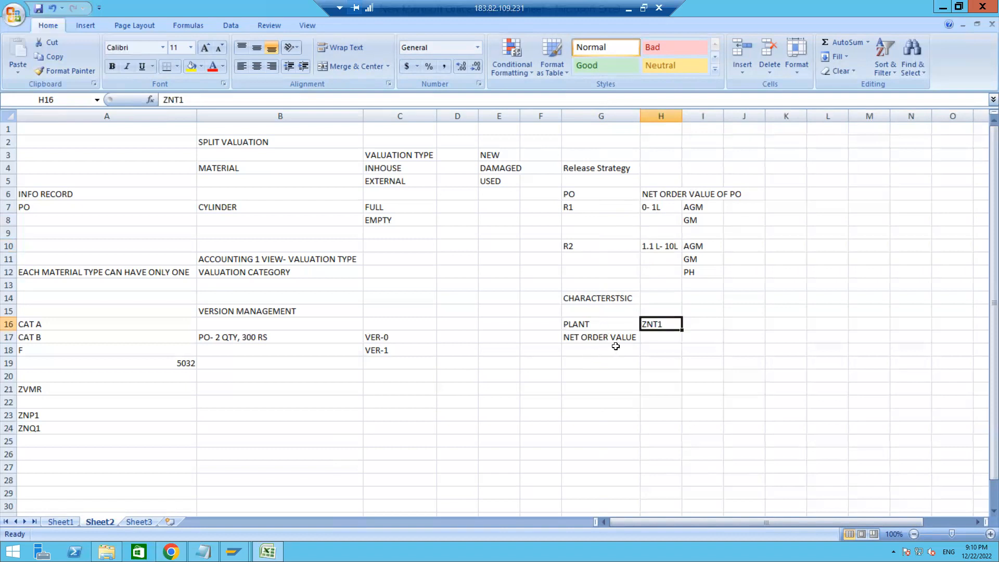
- Enter the label CLASS in cell G19, below the listed characteristics
key(Down)
key(Down)
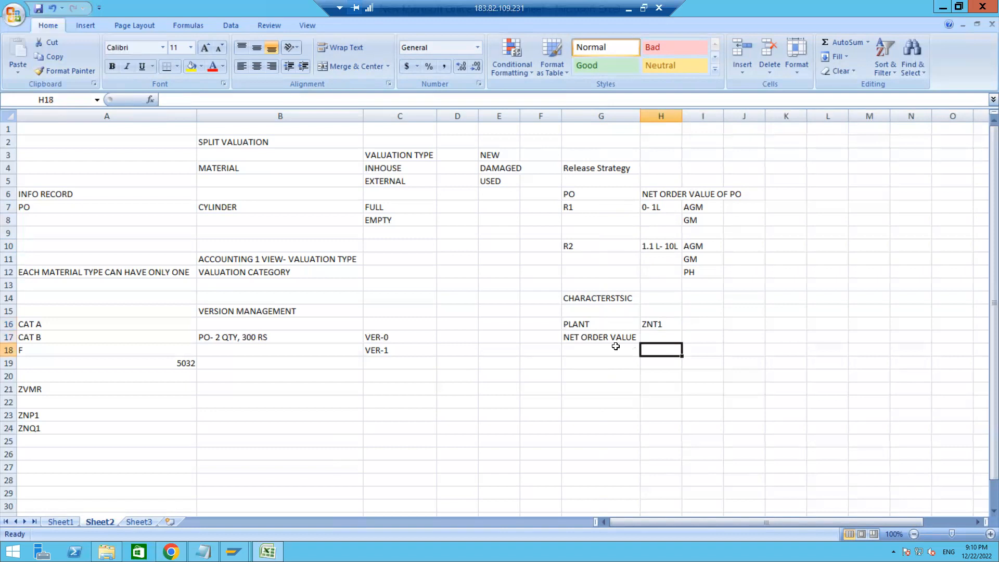
key(Left)
key(Down)
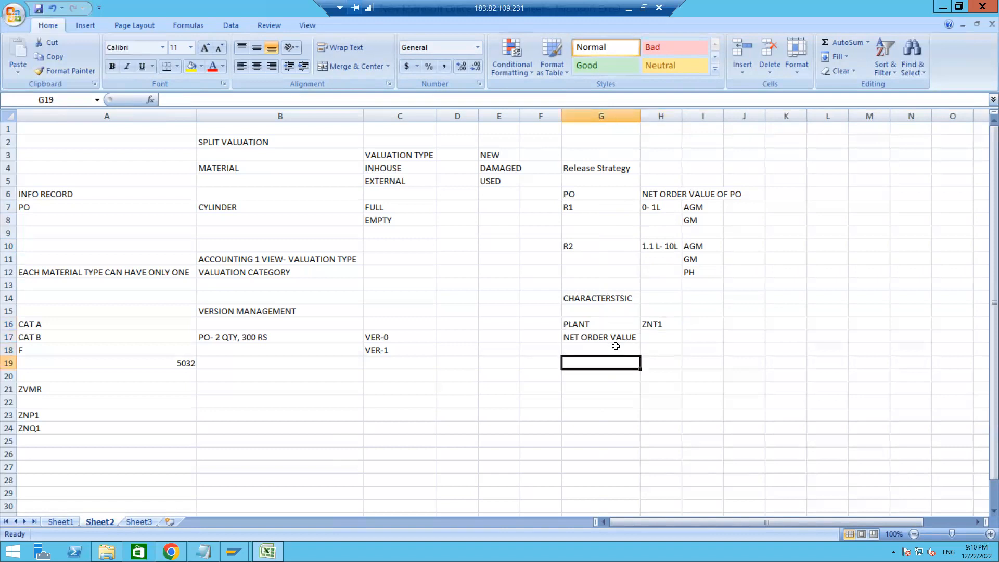
text(CLASS)
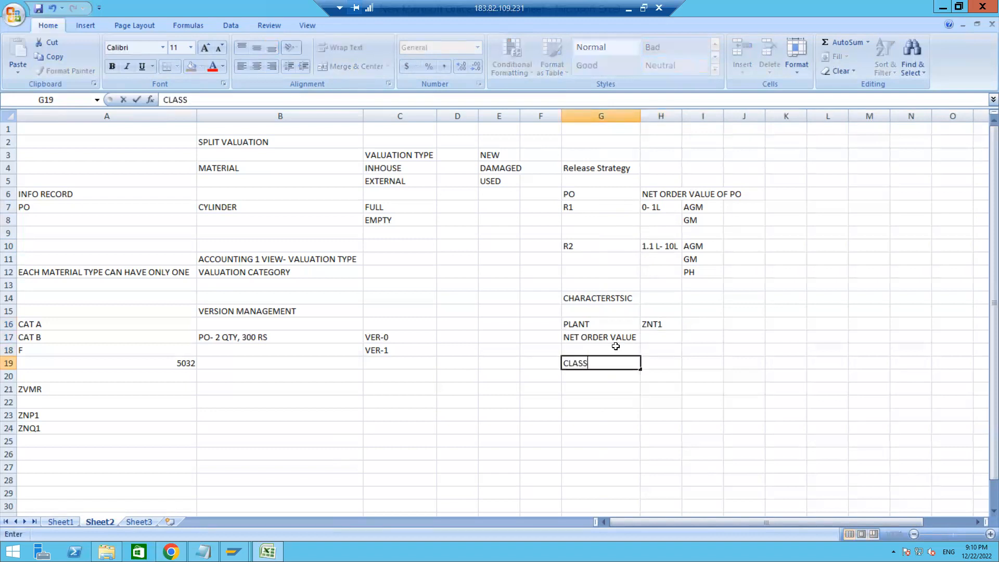
key(Tab)
key(Up)
key(Up)
key(Up)
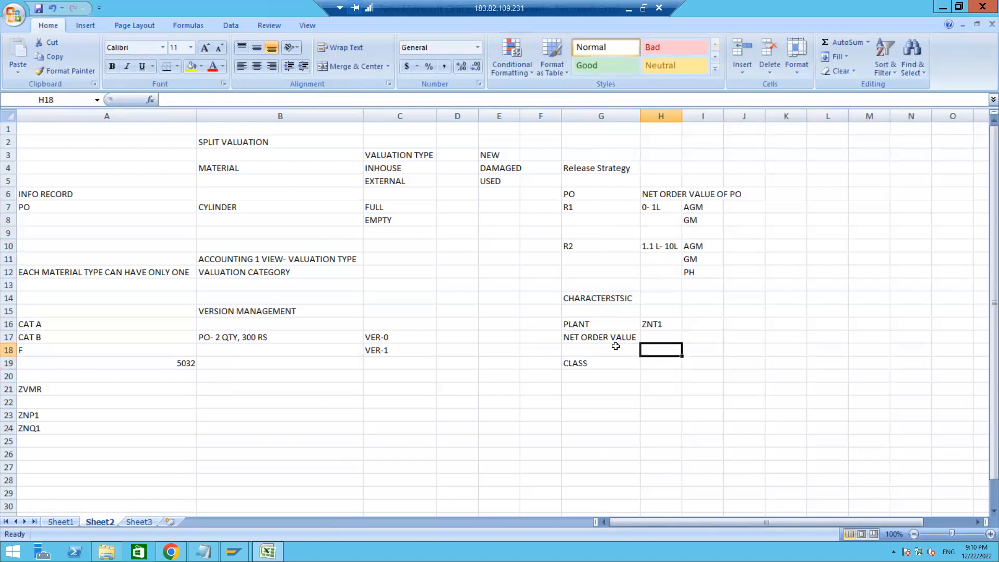
key(Down)
key(Down)
key(Down)
key(Down)
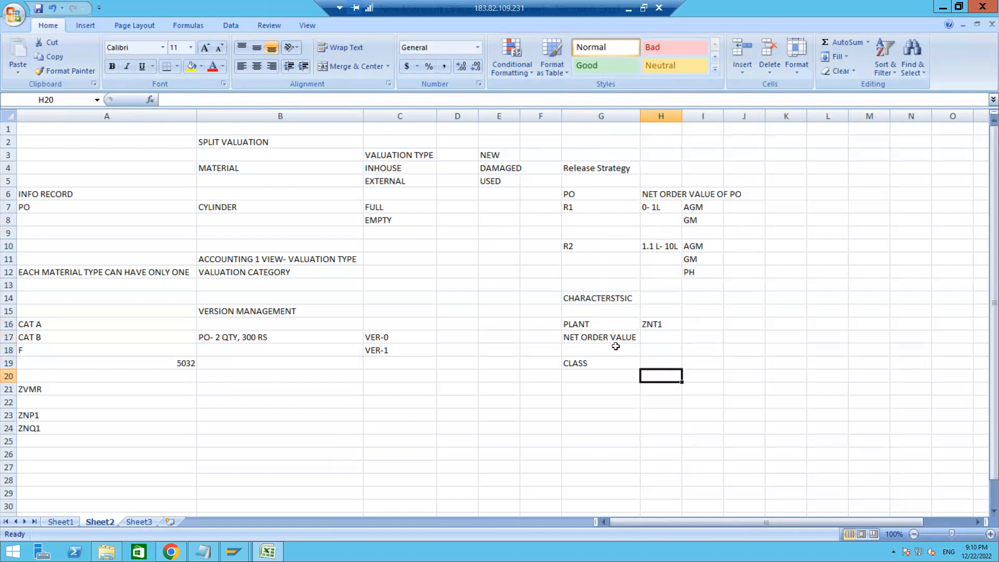
key(Down)
key(Left)
key(Left)
key(Right)
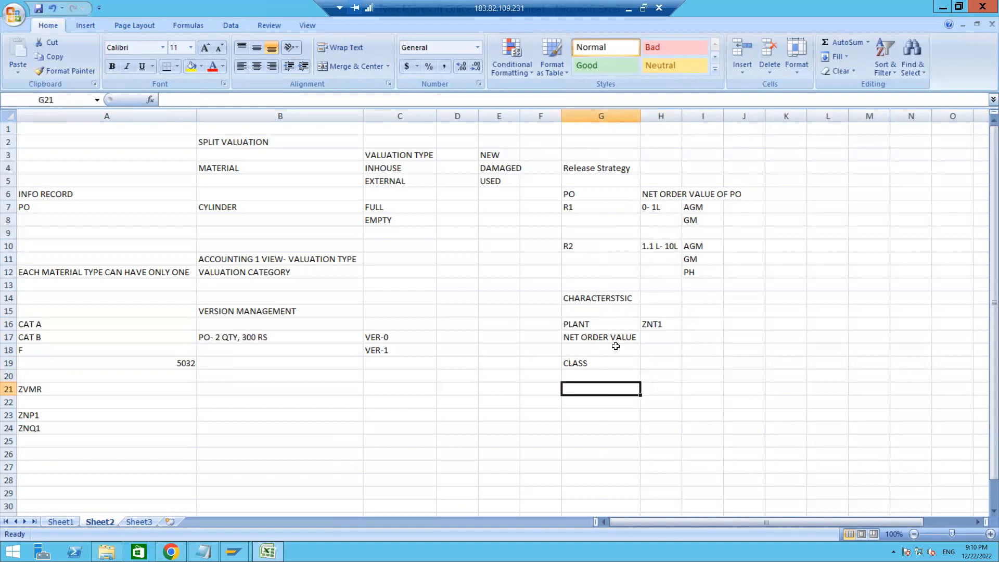
key(Up)
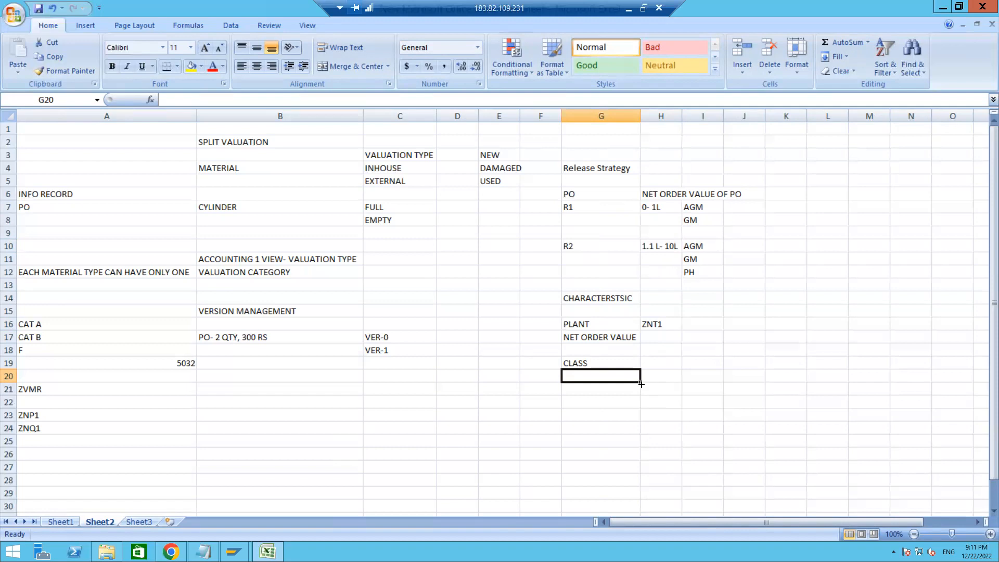
key(Up)
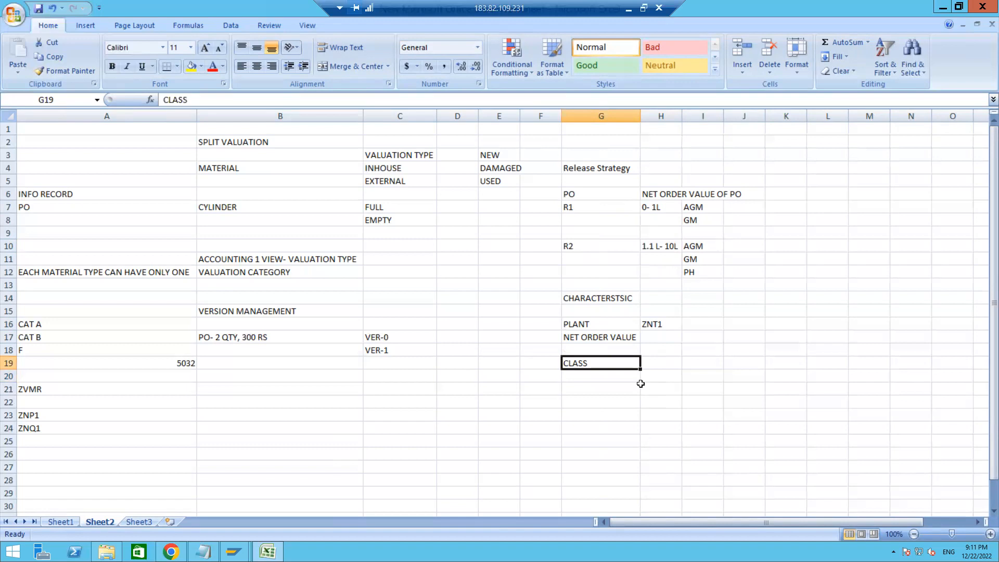
key(Up)
key(Up)
key(Down)
key(Down)
click(709, 302)
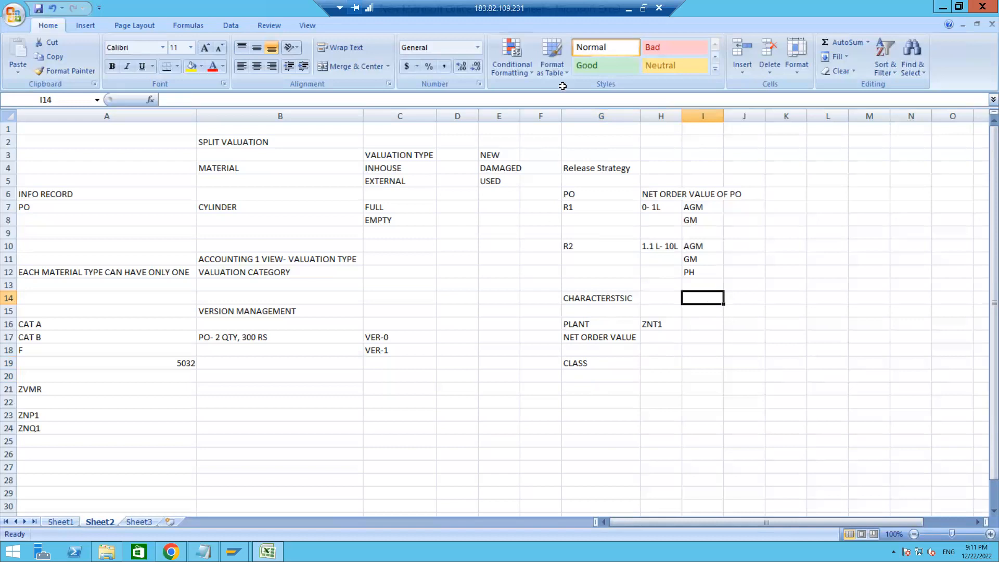
click(606, 298)
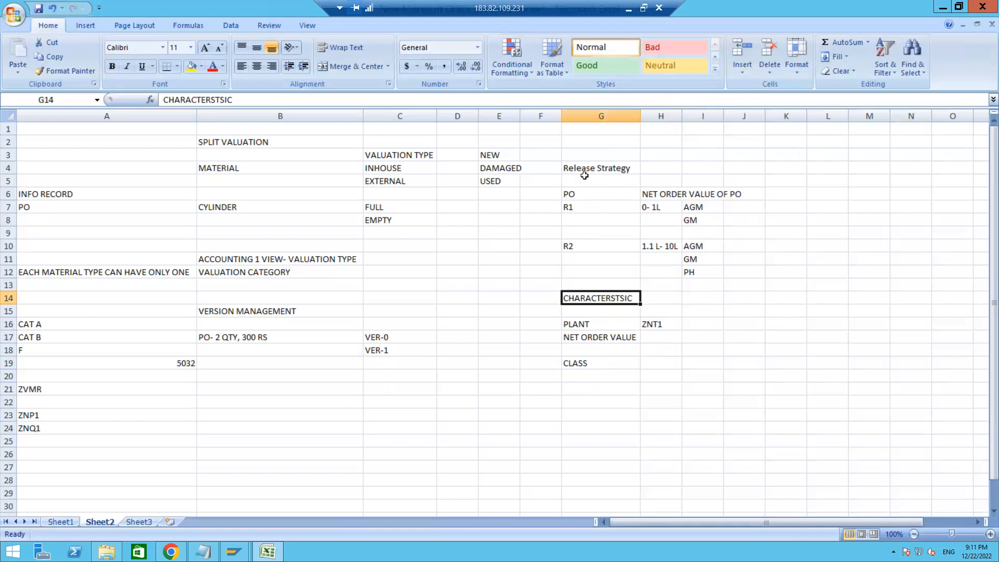
click(584, 197)
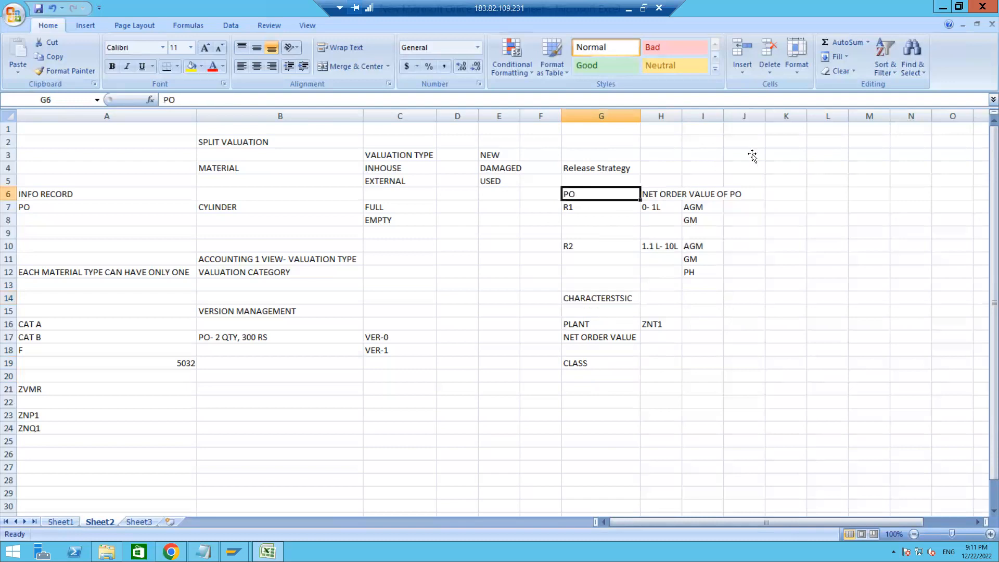
- List the document types PO in cell K4 and CONTRACT in cell K5
click(778, 162)
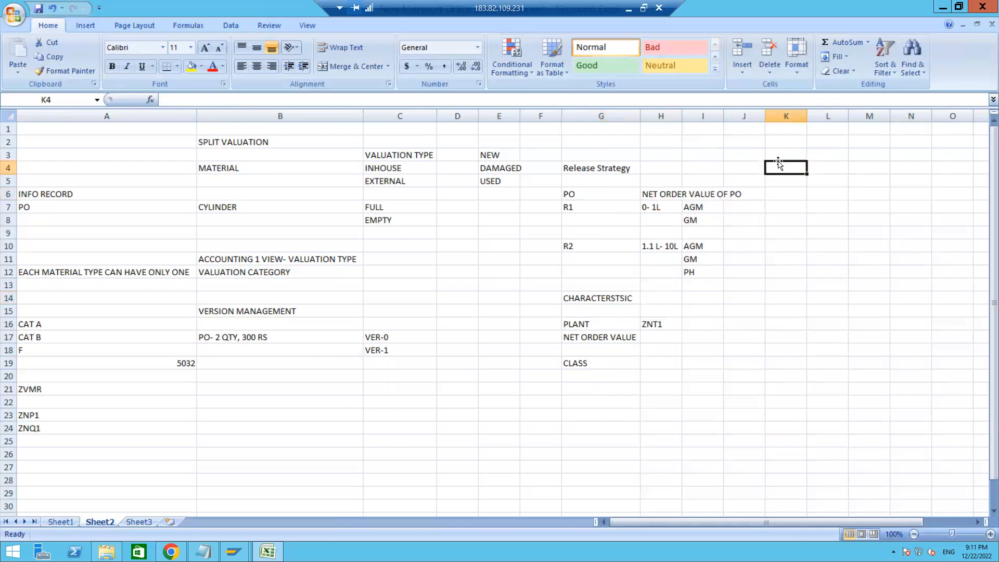
text(PO)
key(Return)
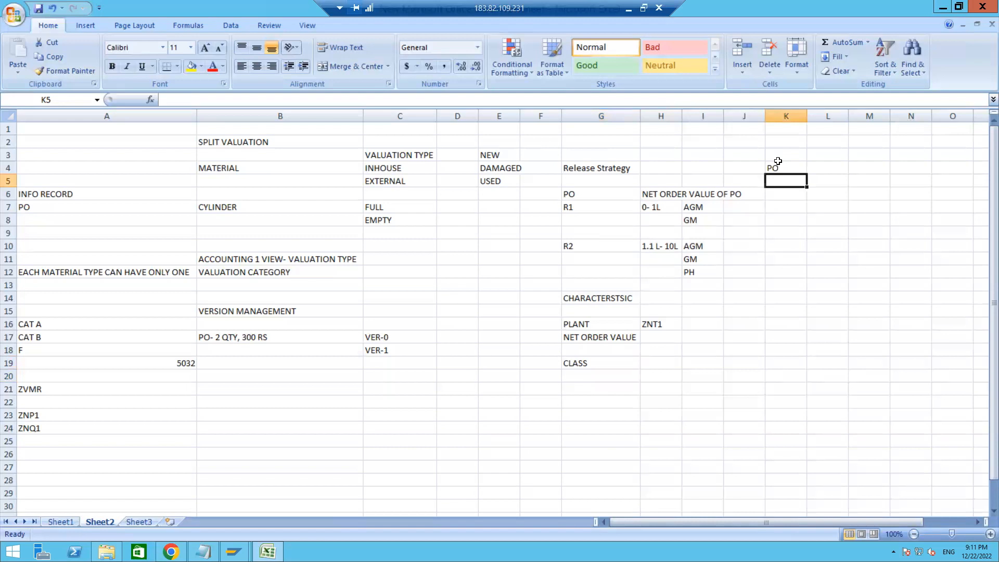
text(CONTRACT)
key(Return)
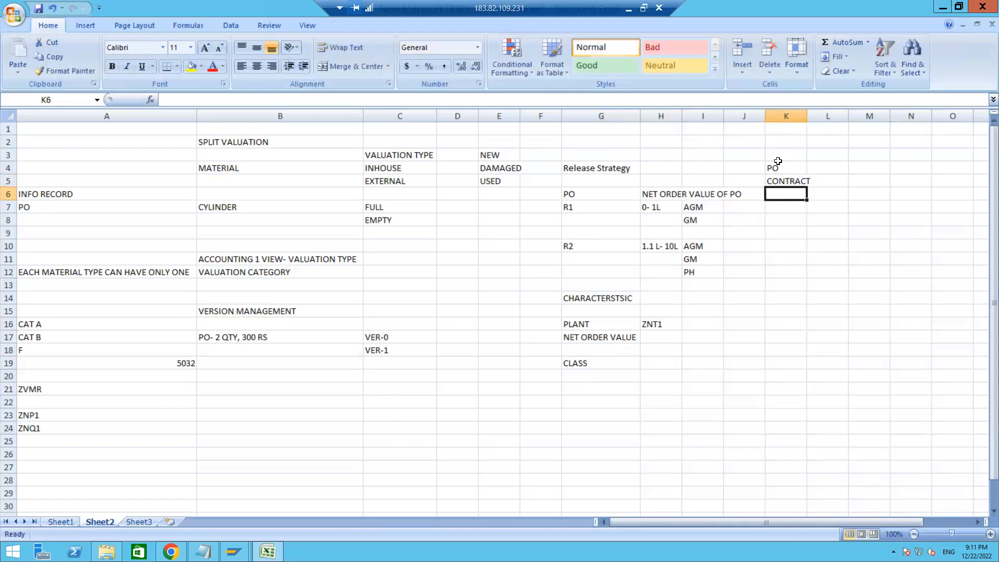
- Add the document types RFQ in cell K6 and SCHEDULNG AGREEMENT in cell K7
text(RFQ)
key(Return)
text(SCHEDULNG AGREEMENT)
key(Return)
key(Return)
- List PR in cell K9 and SERVICE ENTRY SHEET in K11, and fit column K's width to its contents
text(PR)
key(Return)
key(Return)
text(SER)
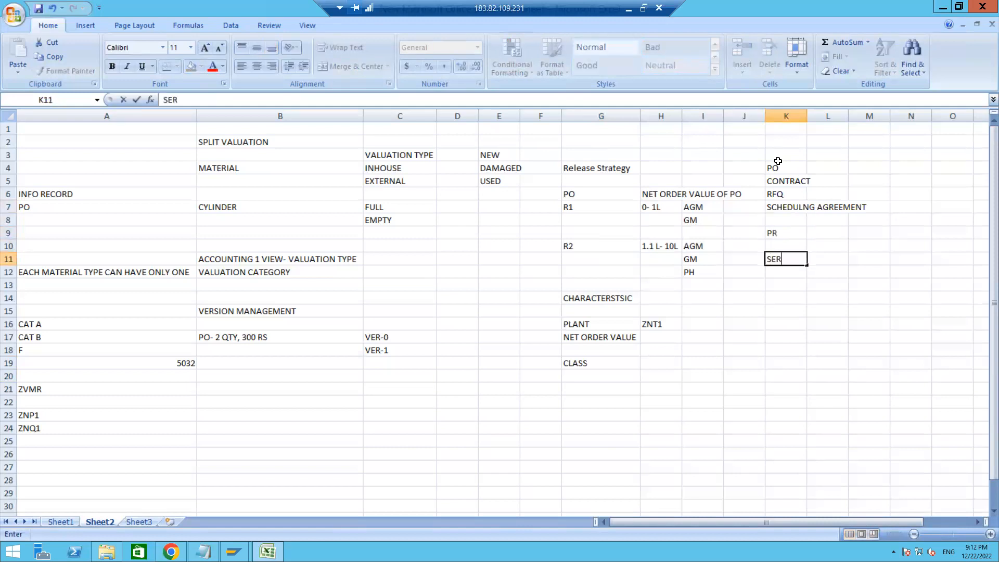
text(VICE ENTRY SHEET)
key(Return)
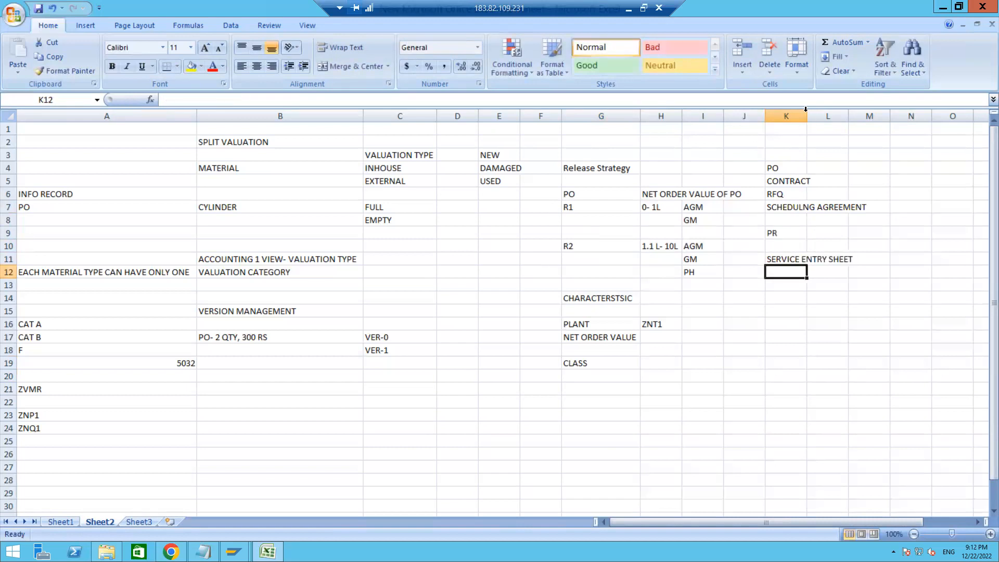
double_click(806, 115)
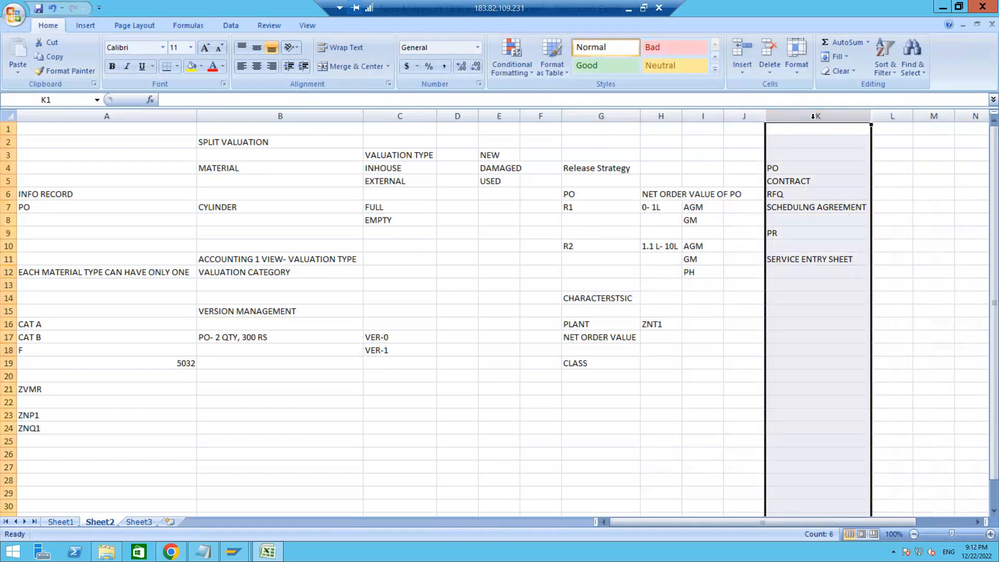
- Enter the heading COMMUNICATION STRUCTURE in cell L3, beside the document type list
click(884, 170)
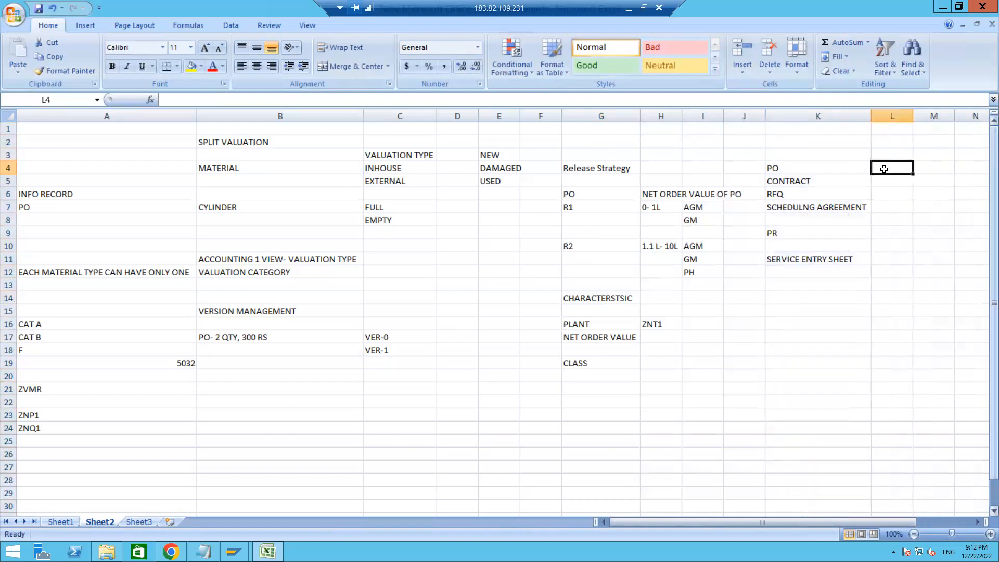
click(886, 155)
text(C)
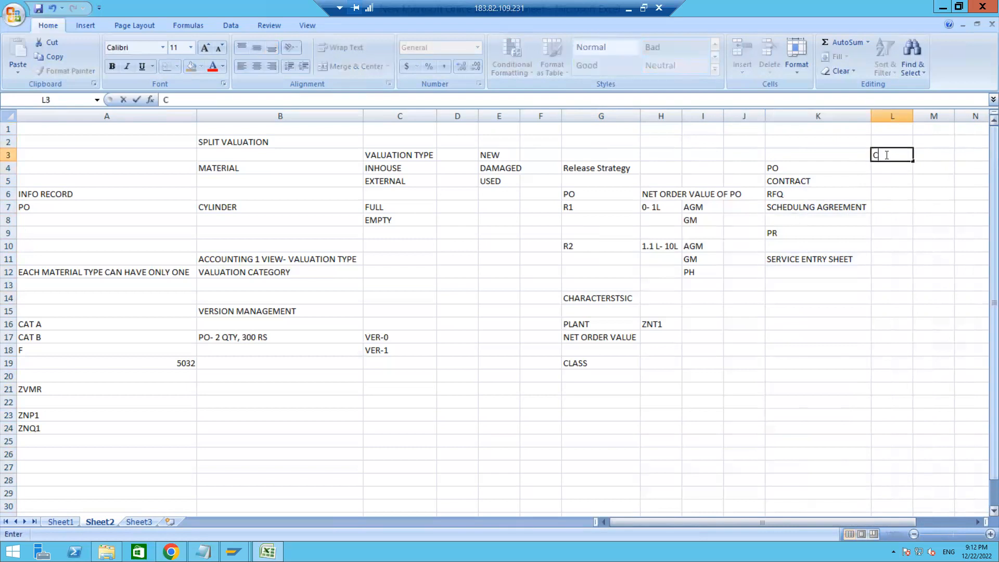
text(OMMUNICATION STRUCTURE)
key(Return)
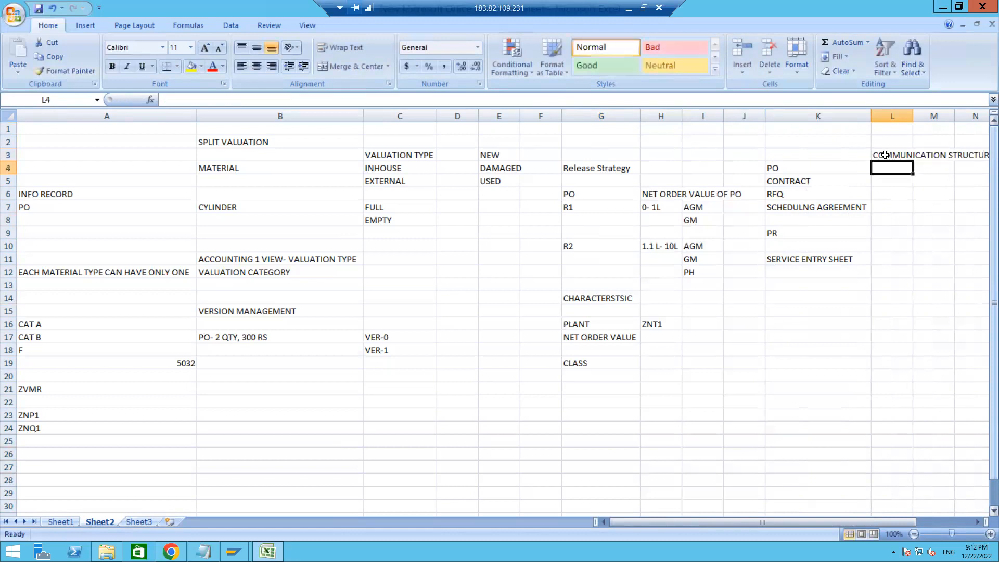
- Enter the communication structure CEKKO in cell L5, beside CONTRACT
key(Down)
key(Up)
key(Down)
key(Down)
key(Up)
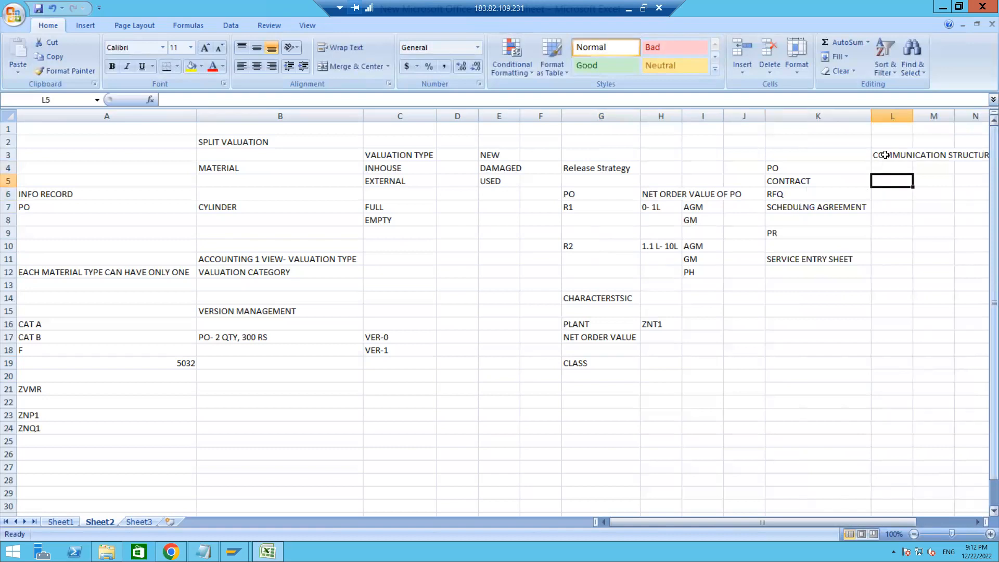
text(CE)
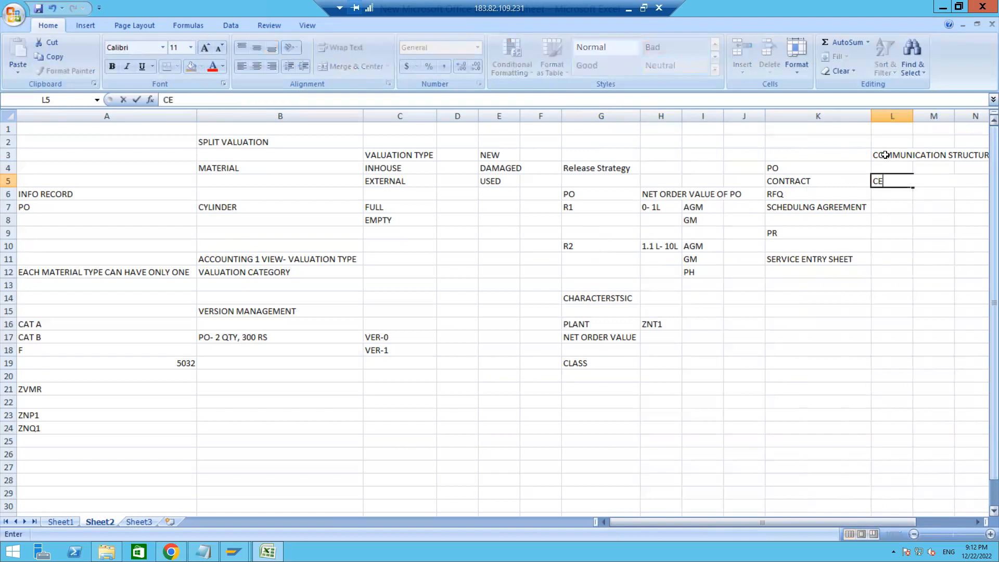
text(KKO)
key(Return)
- Merge and center cells L4 to L7 around CEKKO and align the text vertically to the middle
key(Up)
key(Up)
key(shift+Down)
key(shift+Down)
key(shift+Down)
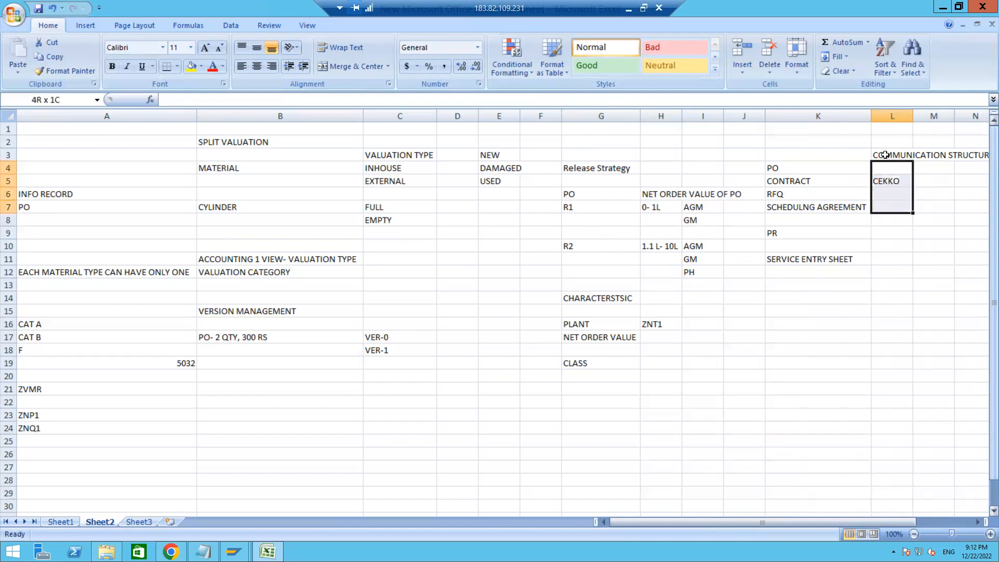
click(354, 70)
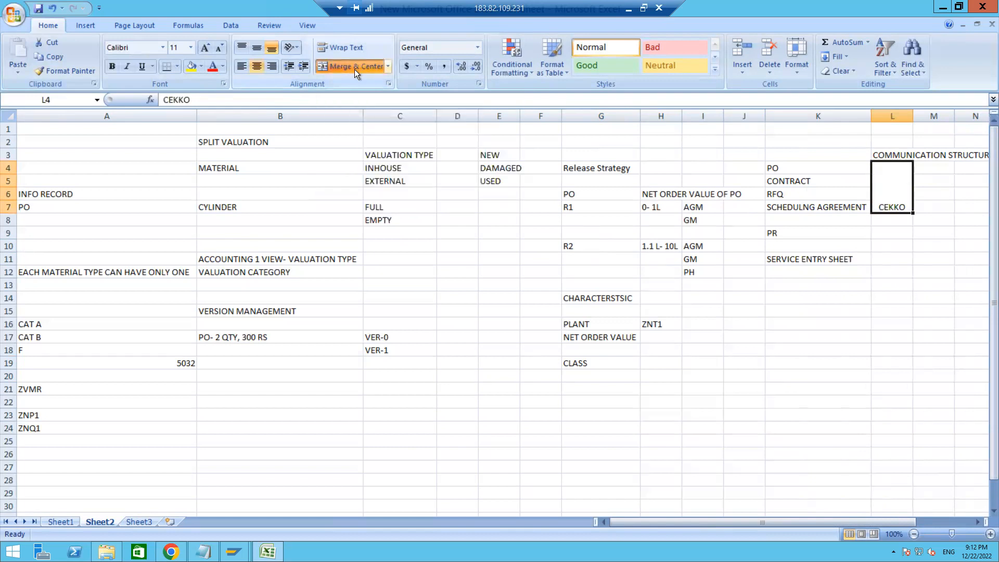
click(255, 48)
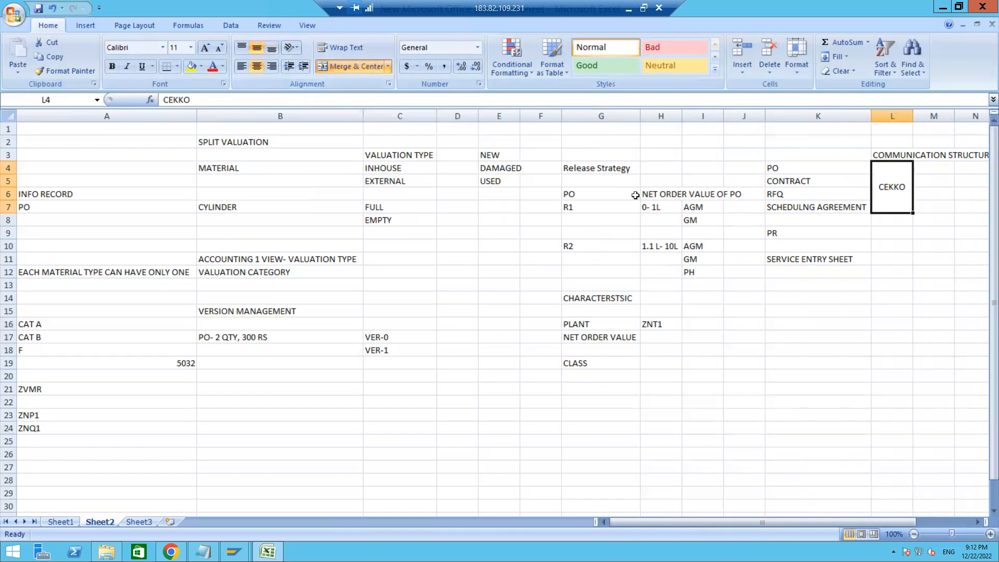
- Enter the communication structures CEBAN in cell L9 for PR and CESSR in cell L11 for the service entry sheet
click(788, 172)
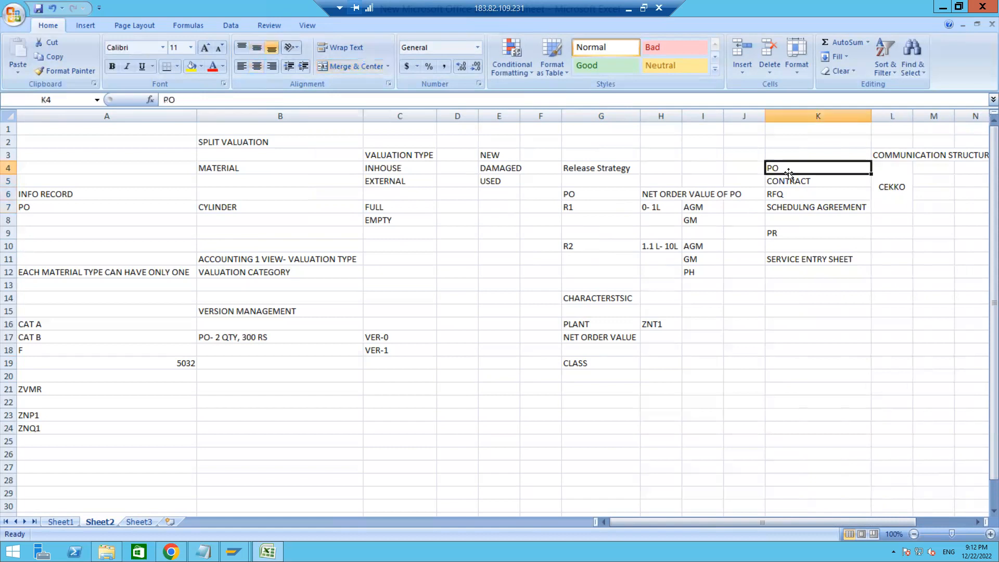
key(Down)
key(Down)
key(Down)
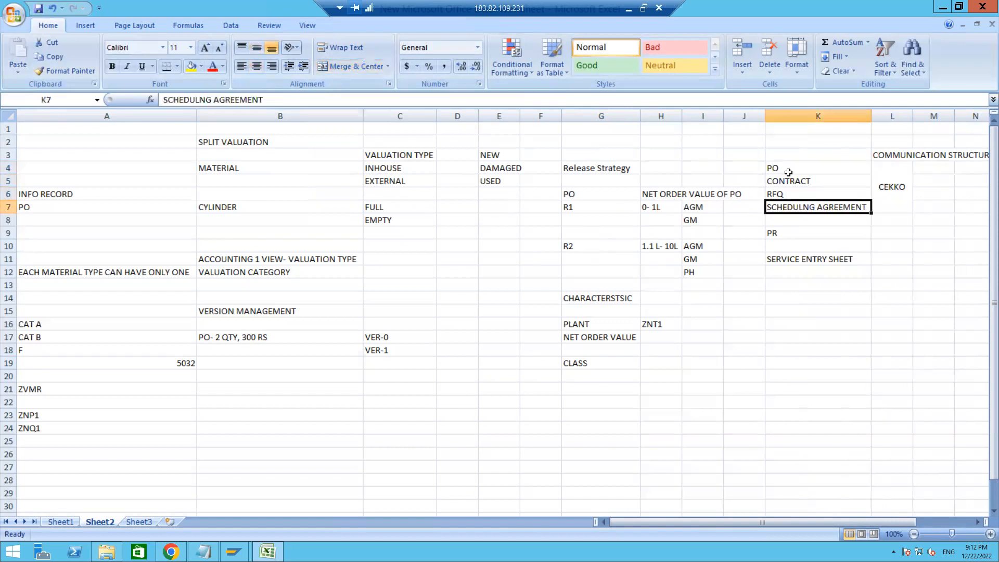
key(Right)
key(Down)
key(Down)
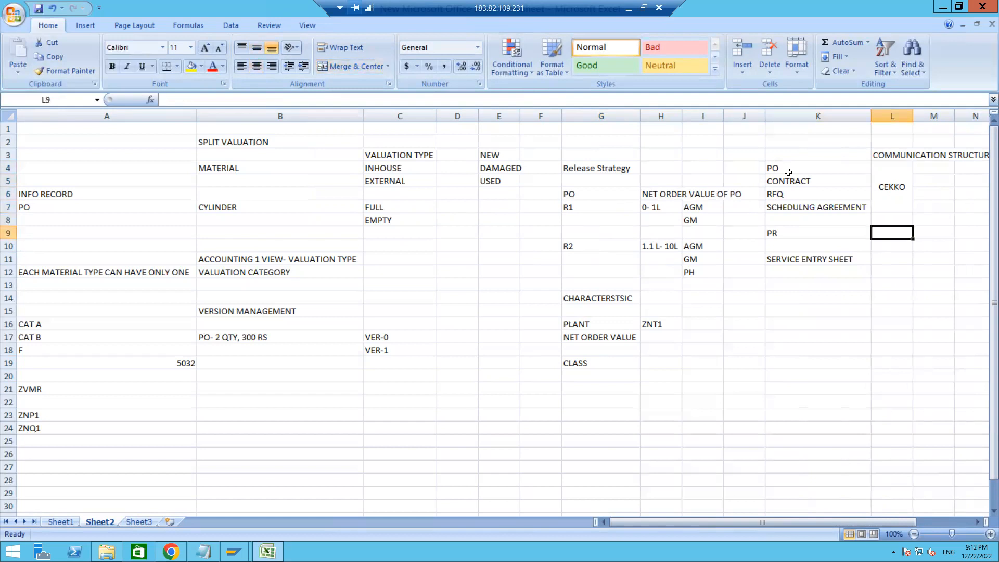
text(CEBAN)
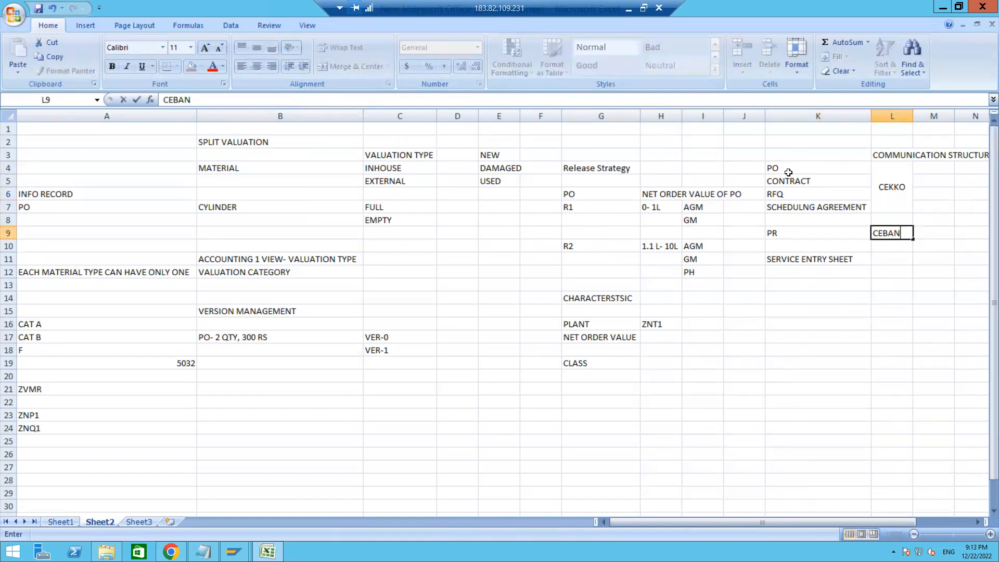
key(Return)
key(Down)
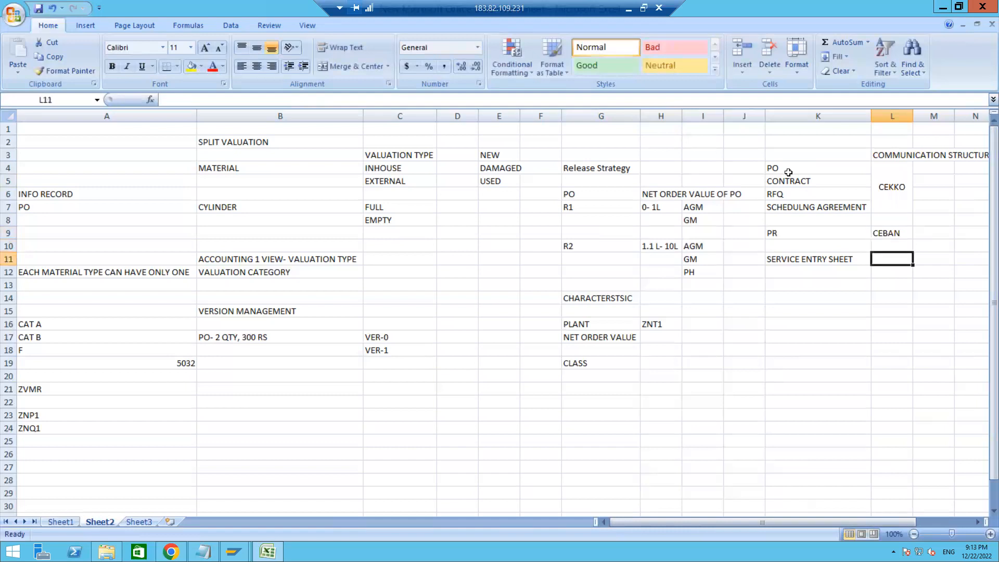
text(CESSR)
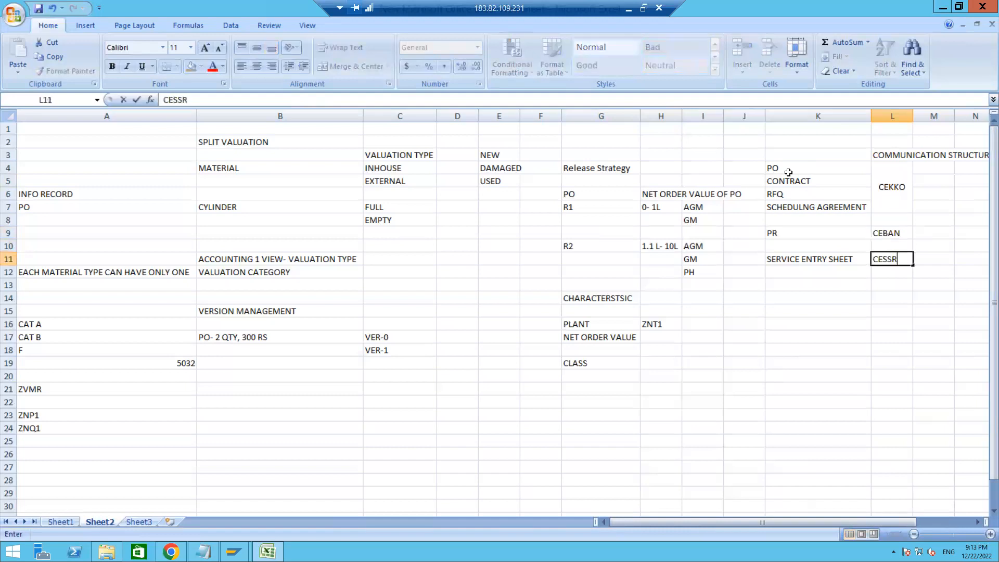
key(Tab)
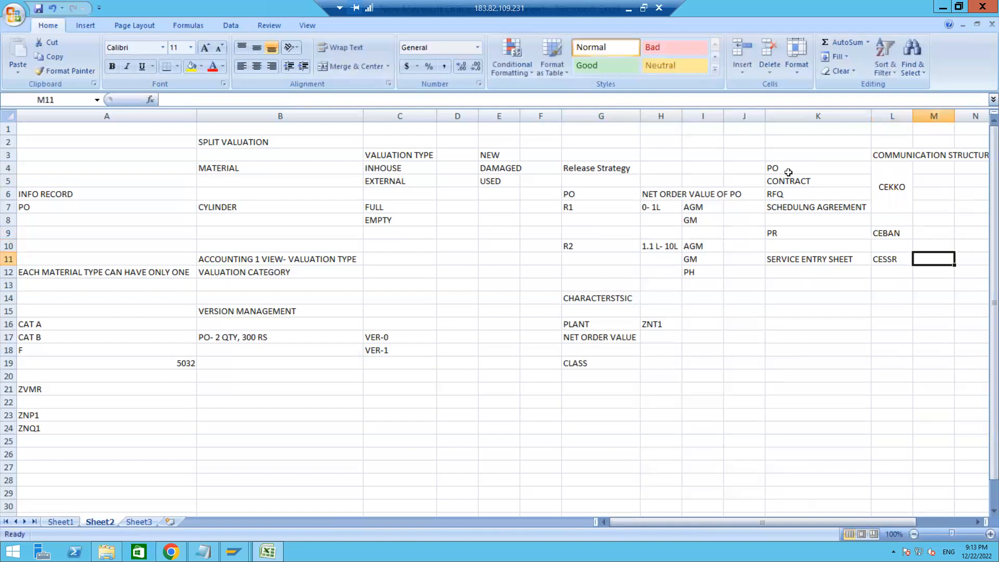
- Review the communication structures in column L and the plant and net order value characteristics in column G
key(Up)
key(Up)
key(Up)
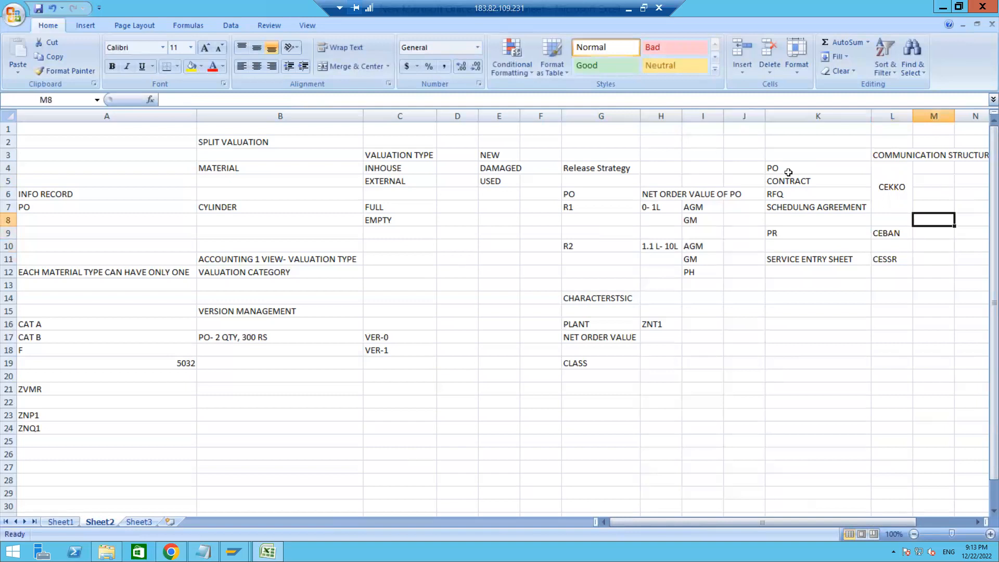
key(Left)
key(Up)
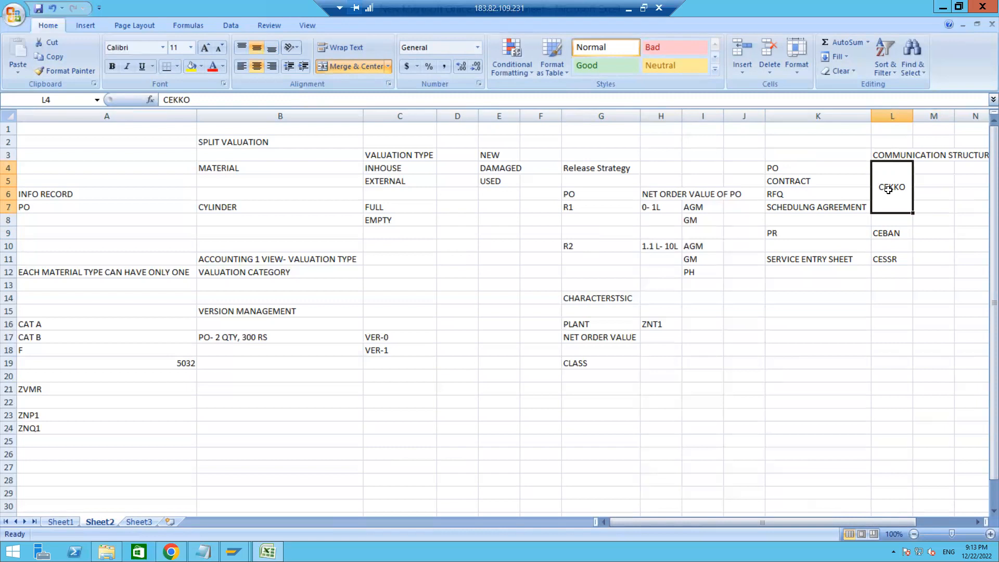
key(Down)
key(Down)
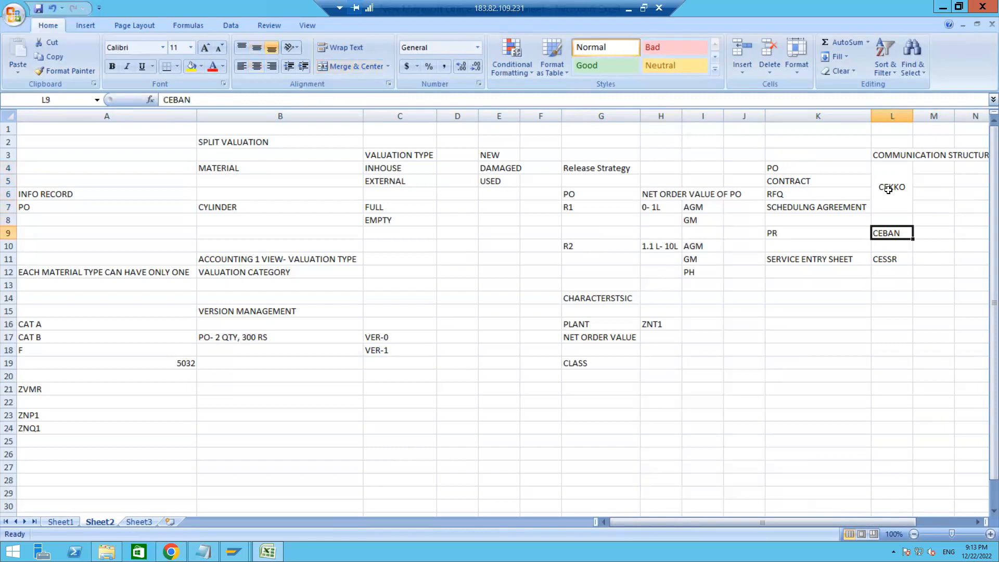
key(Down)
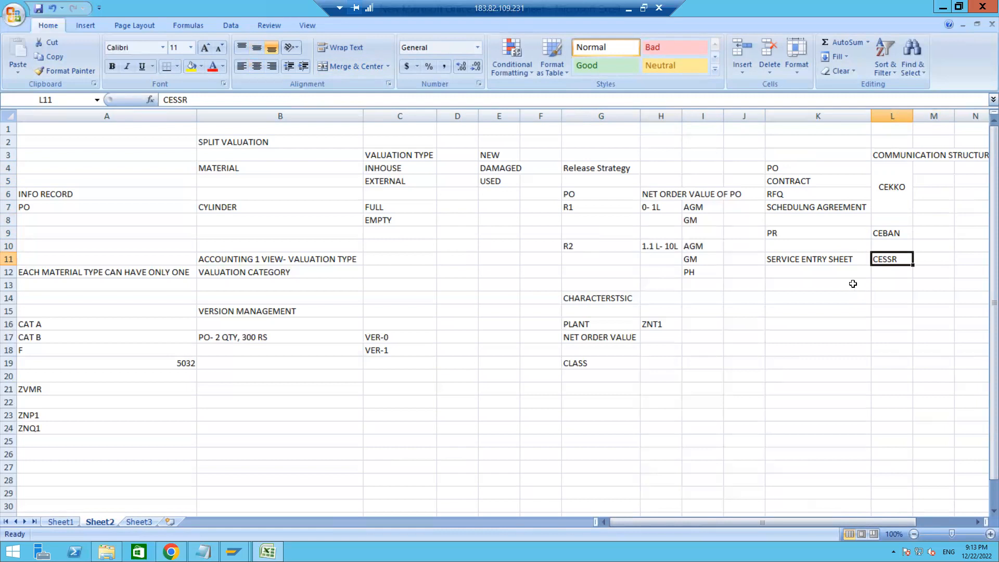
click(832, 289)
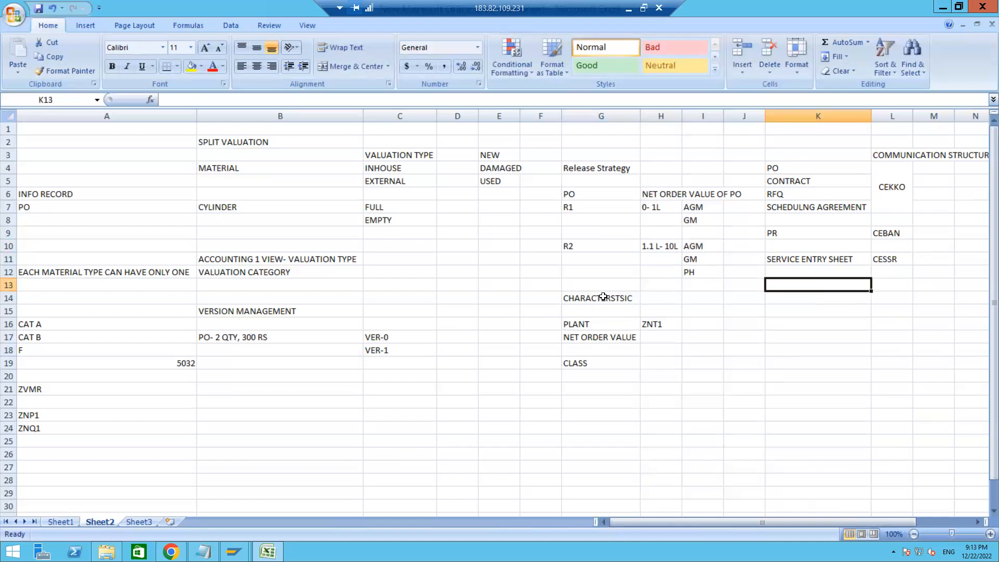
click(580, 324)
click(584, 339)
click(584, 324)
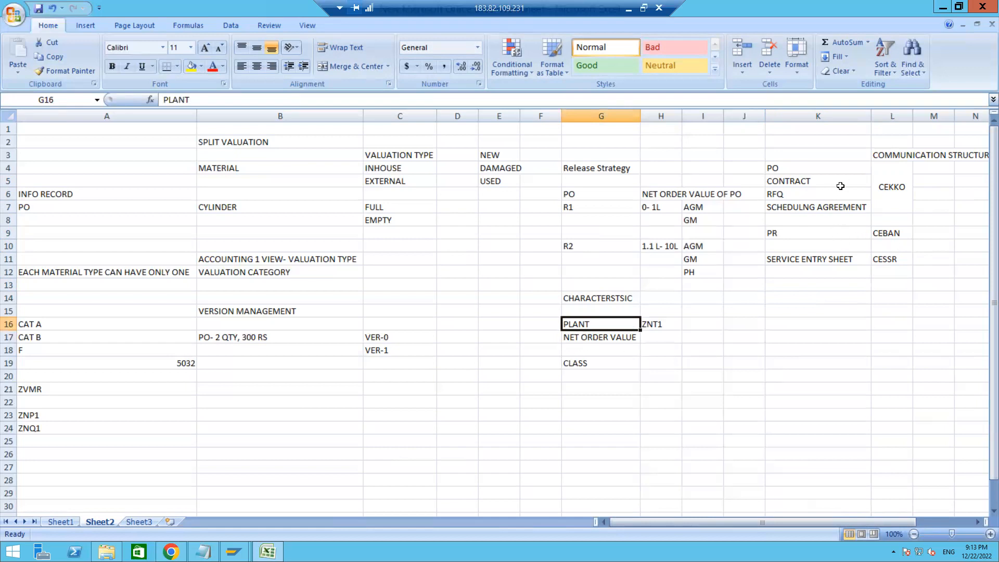
click(889, 195)
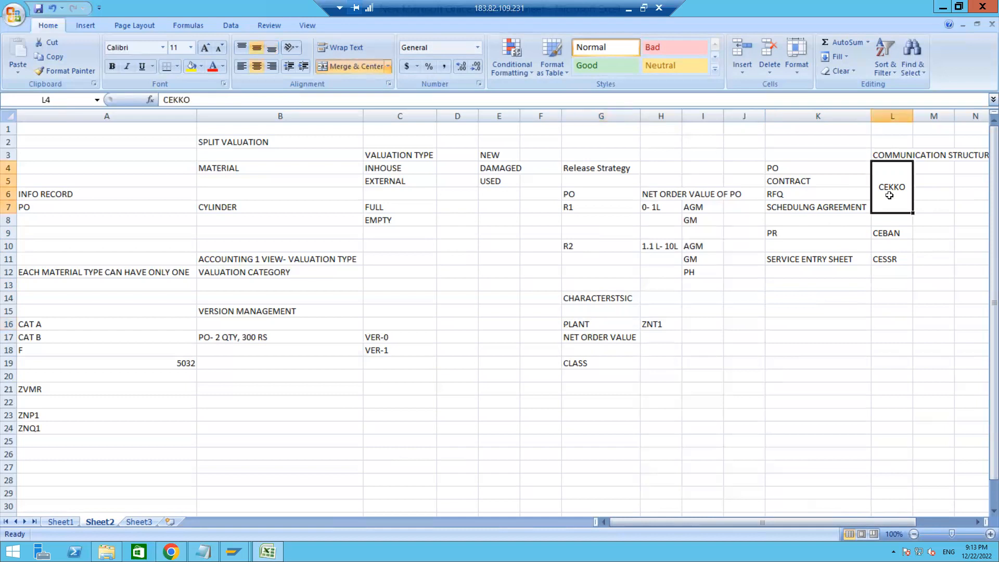
- Add the note BY SE11 T CODE in cell K13, below the document types
click(835, 285)
text(BY)
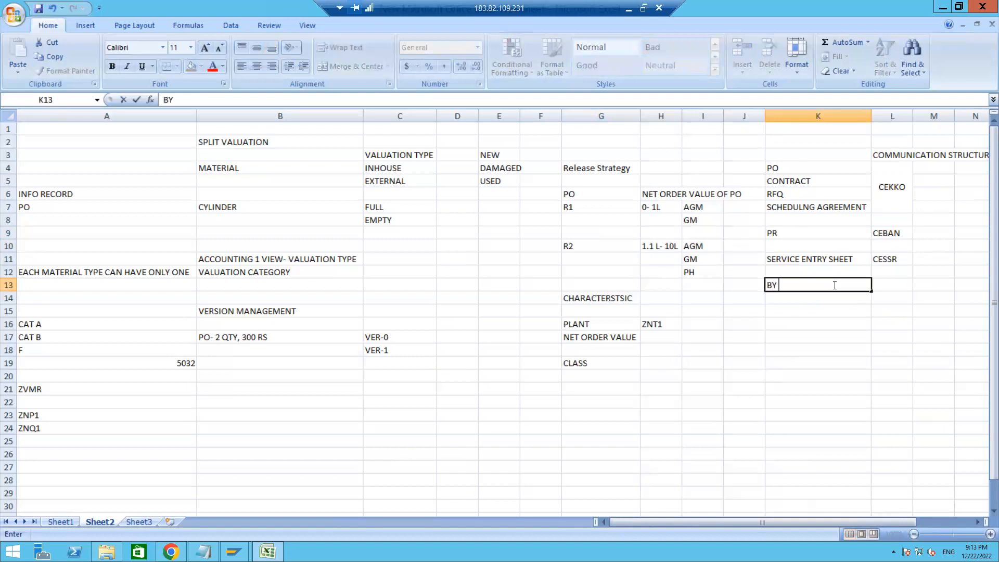
text( SE11 T CODE)
key(Return)
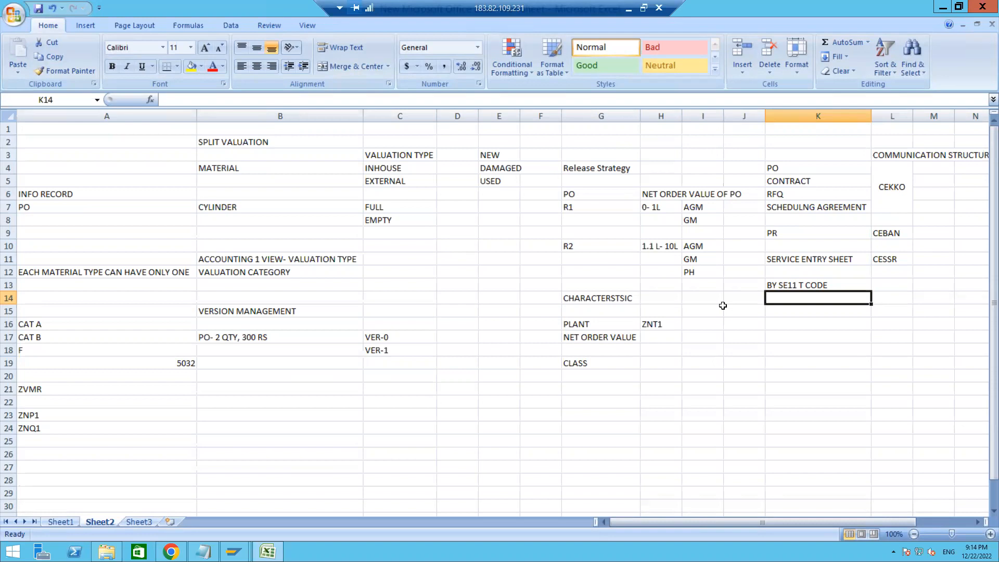
- Review the plant and net order value characteristics against the CEKKO structure and the PO document type
click(578, 325)
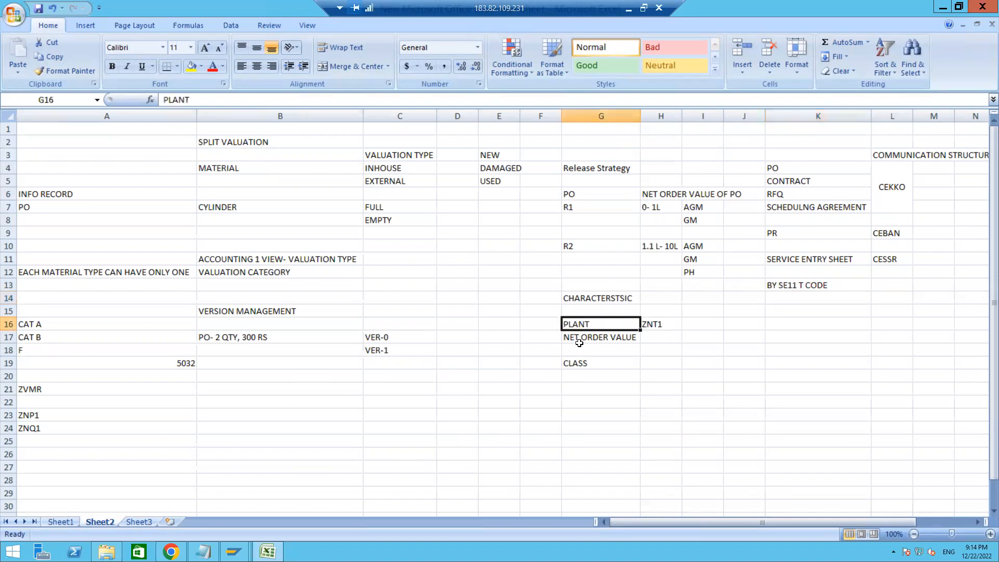
click(580, 342)
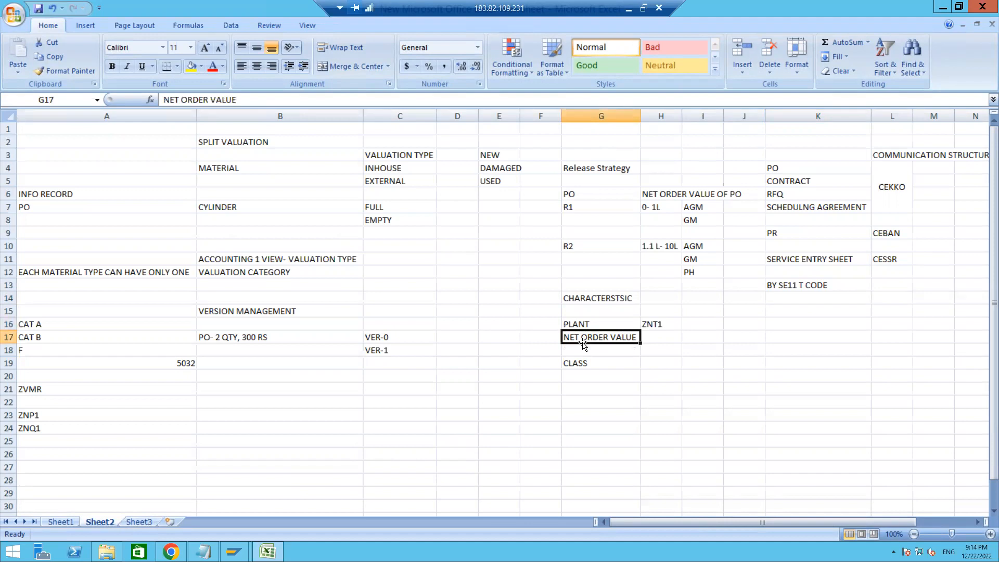
click(888, 198)
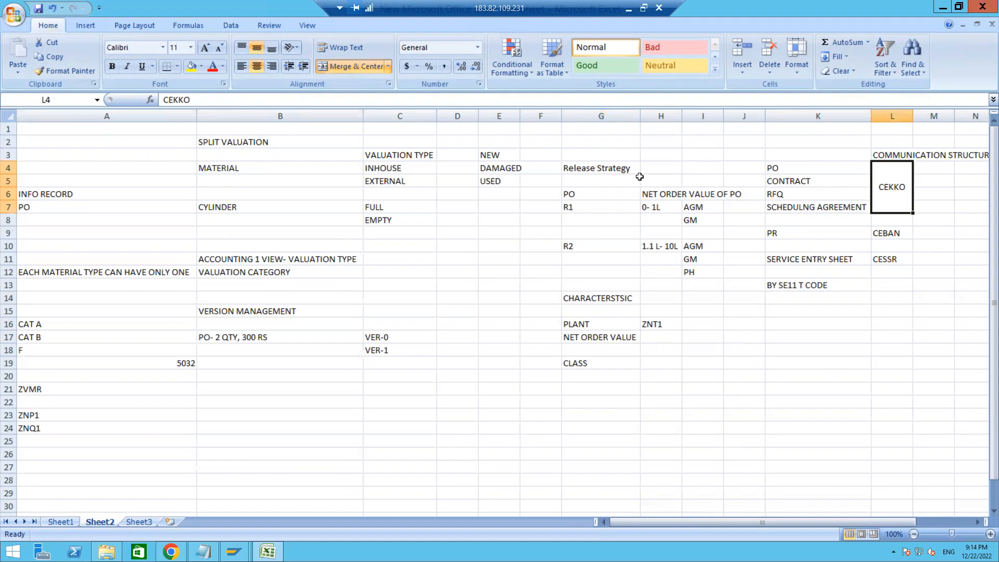
click(801, 168)
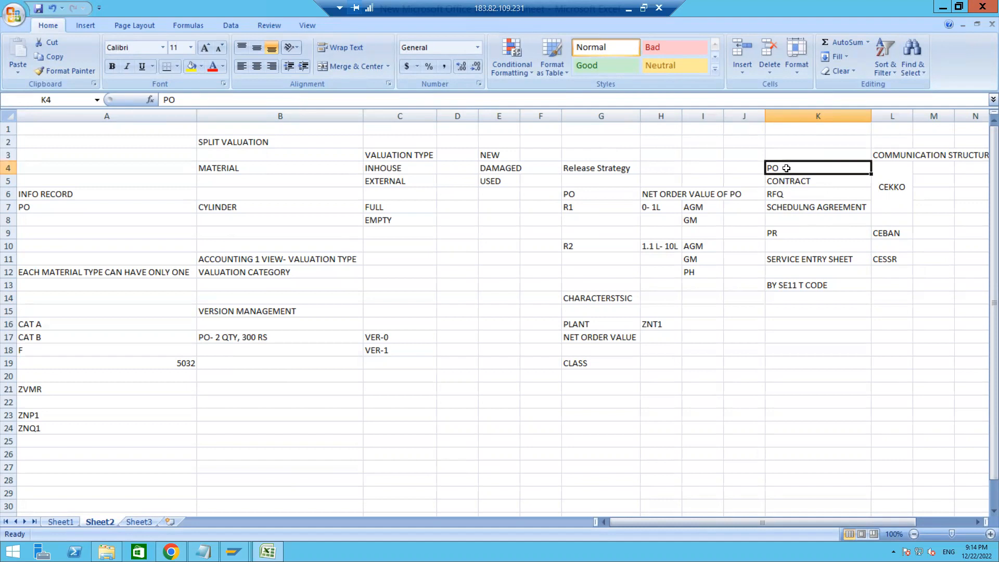
click(741, 311)
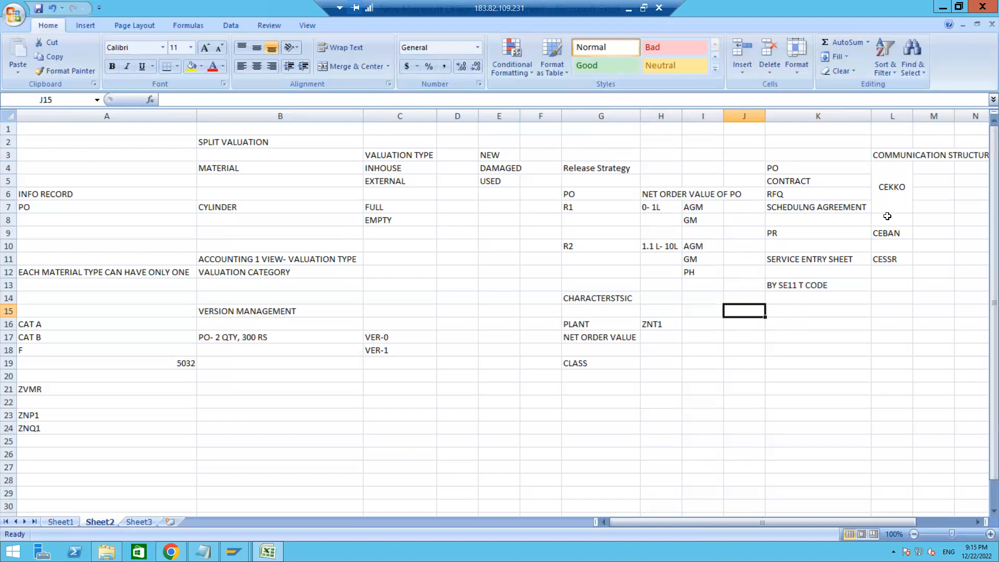
click(881, 190)
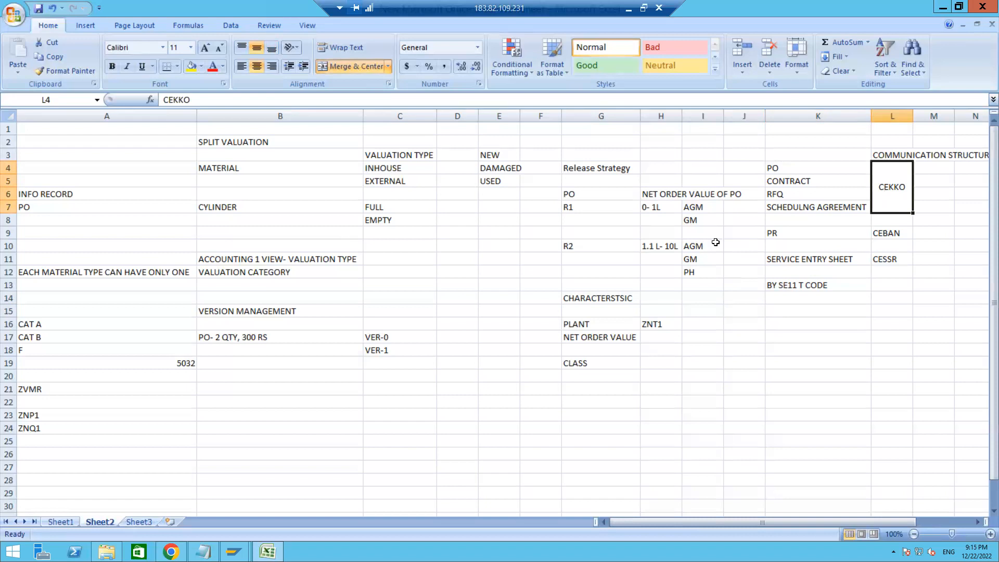
click(784, 171)
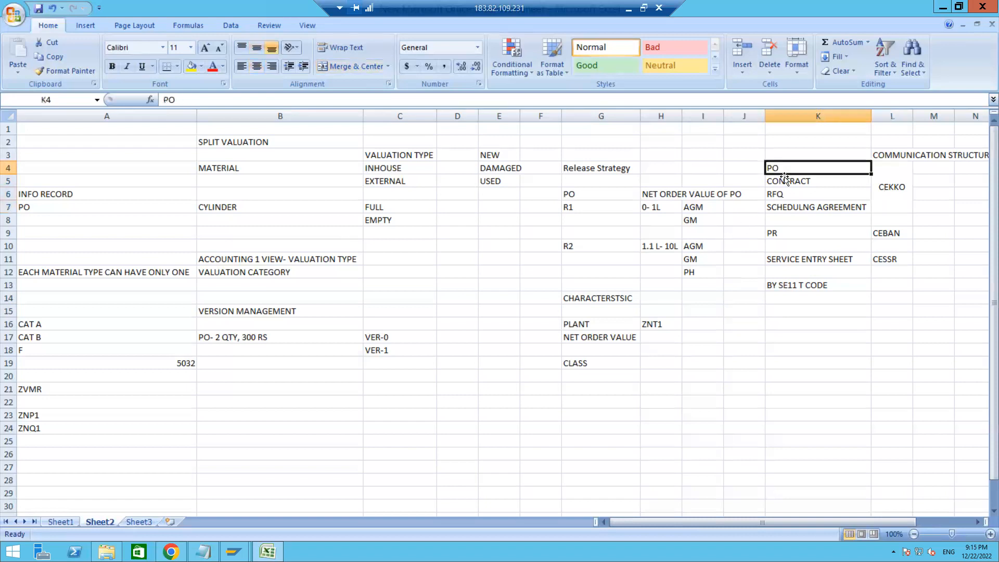
click(785, 183)
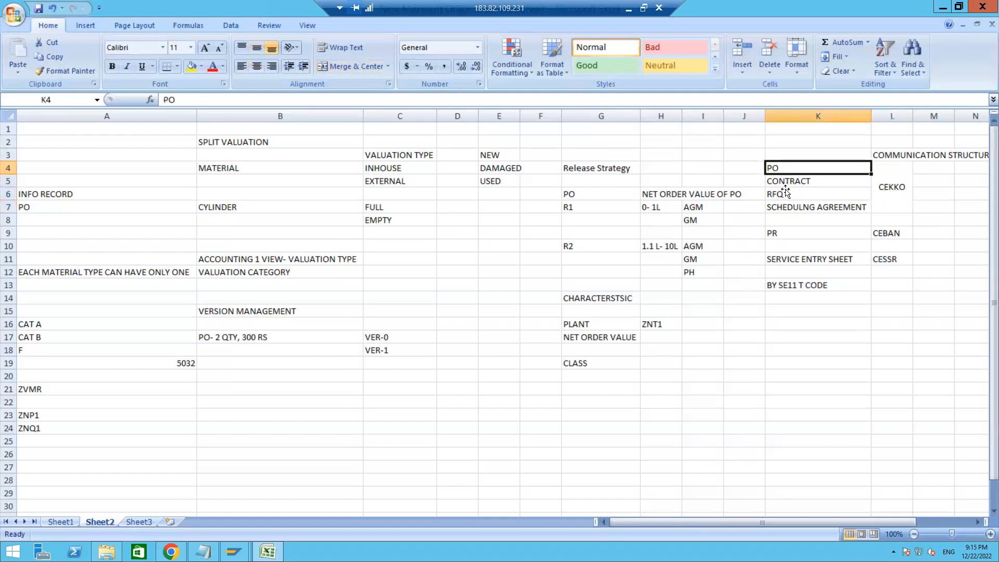
- Review the PR, service entry sheet and PO document types listed in column K
click(787, 234)
click(791, 258)
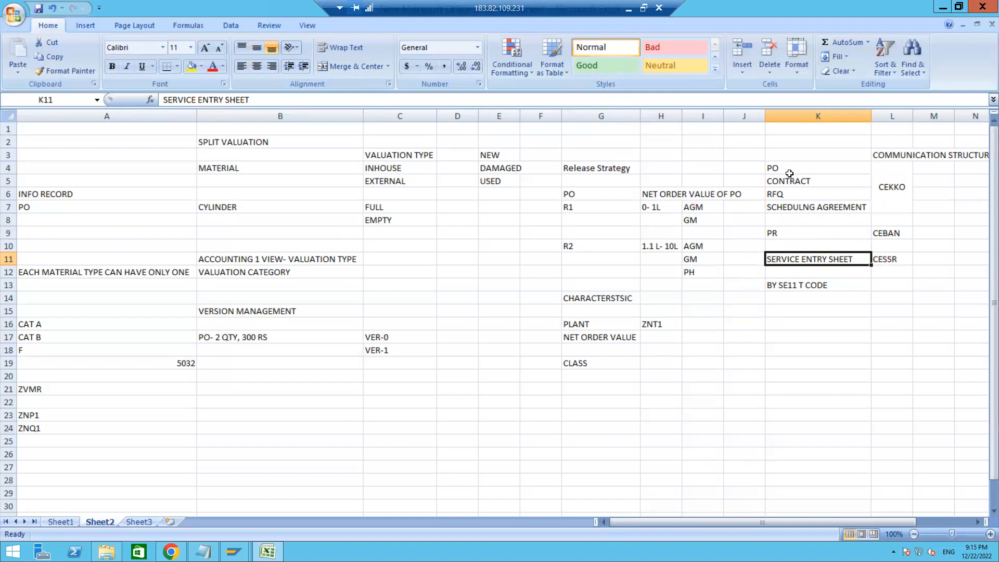
click(797, 235)
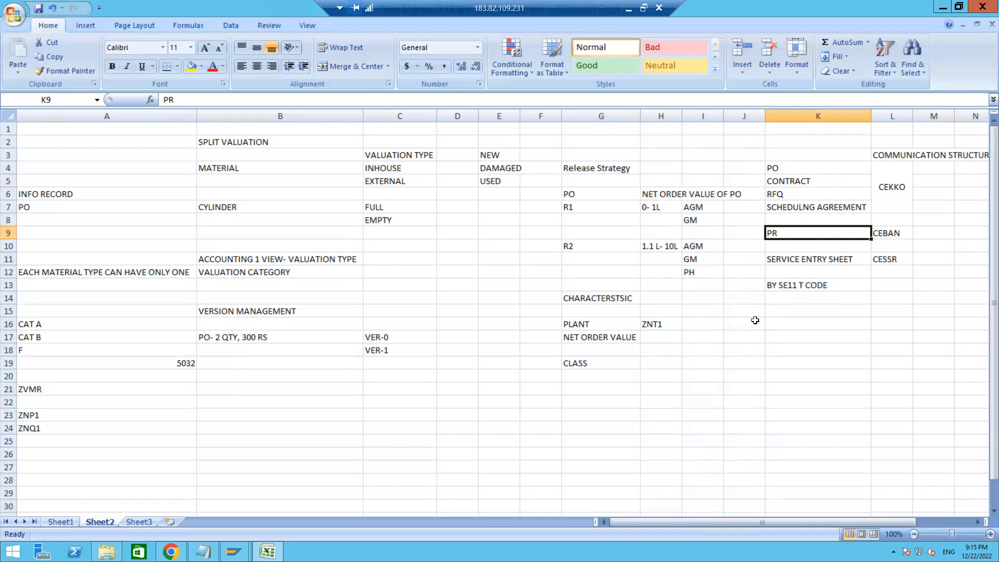
click(785, 168)
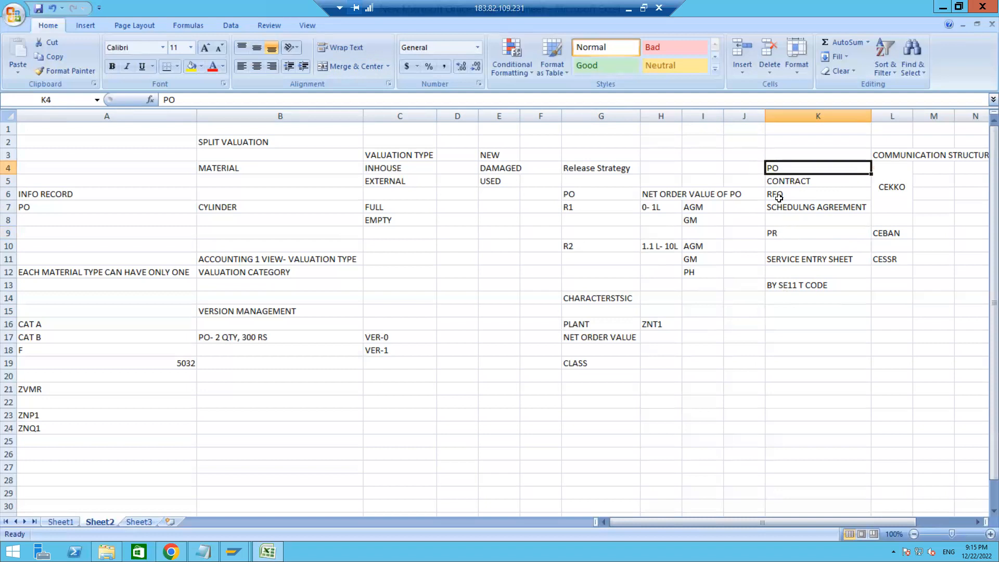
key(Down)
key(Down)
key(Down)
- Enter HEADER LEVEL in cell I4, beside the PO document type
key(Up)
key(Up)
key(Up)
key(Up)
key(Up)
key(Left)
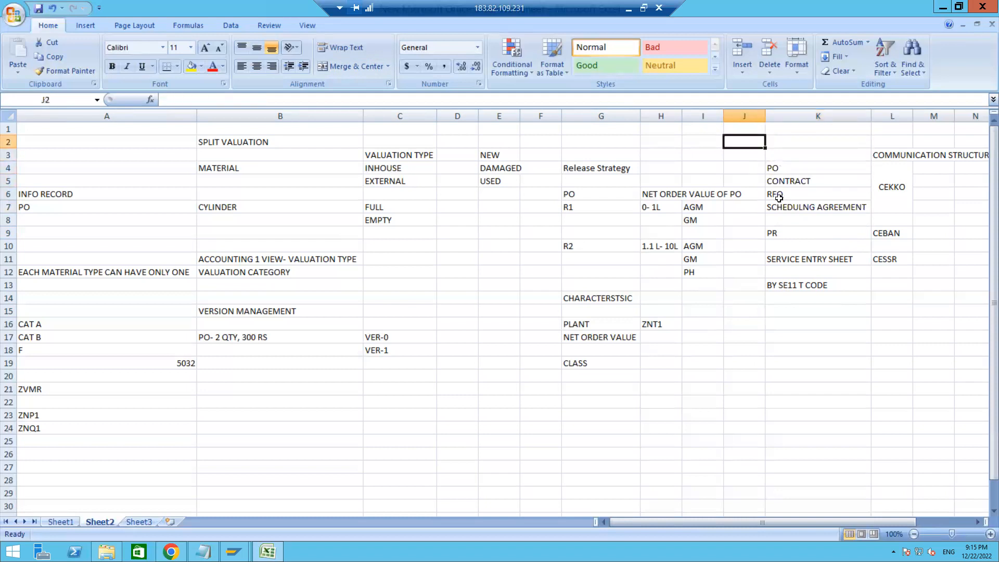
key(Left)
key(Down)
key(Down)
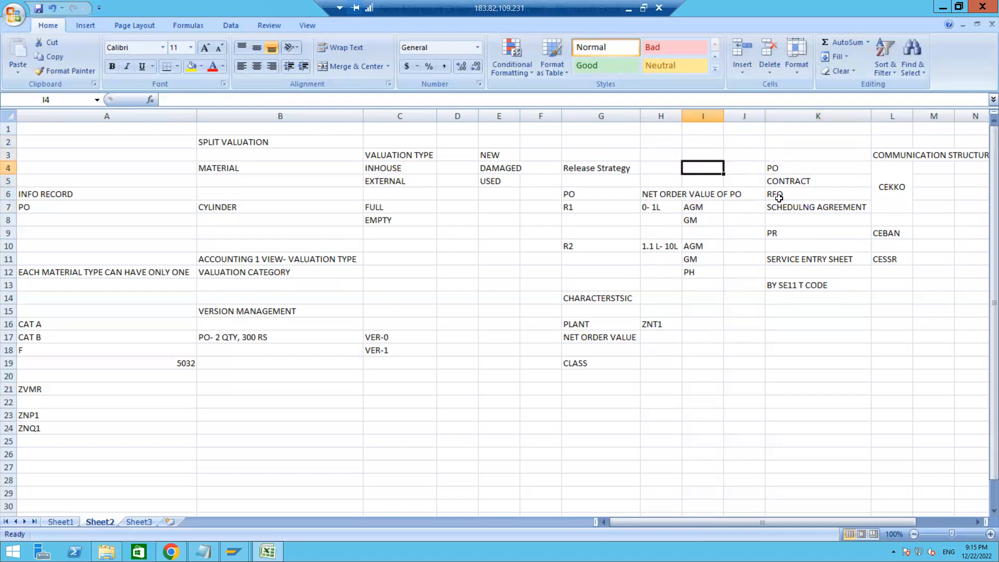
text(HEADE)
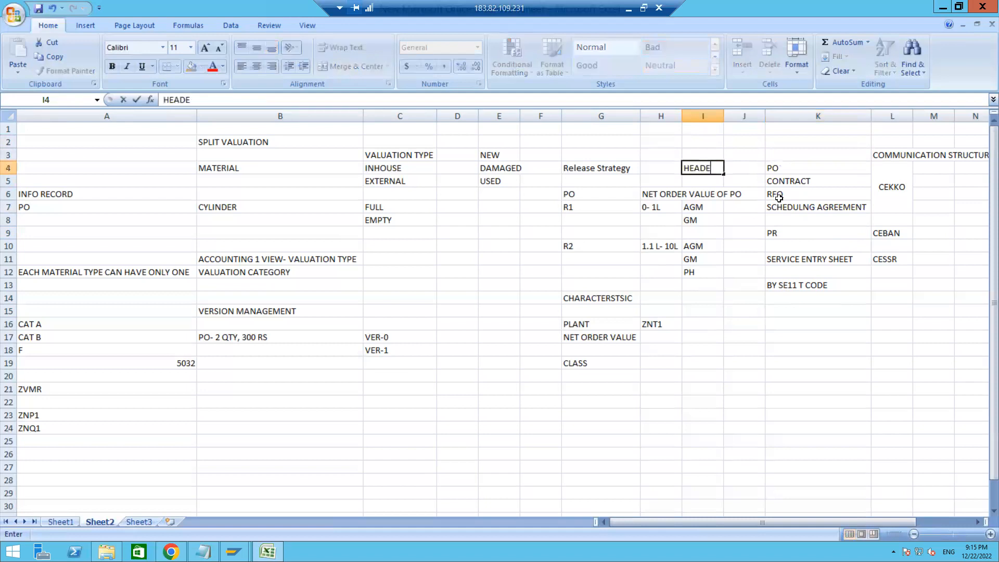
text(R LEVE)
key(Return)
- Enter HEADER OR ITEM in cell J9 beside PR and widen column J to fit the text
key(Down)
key(Down)
key(Down)
key(Down)
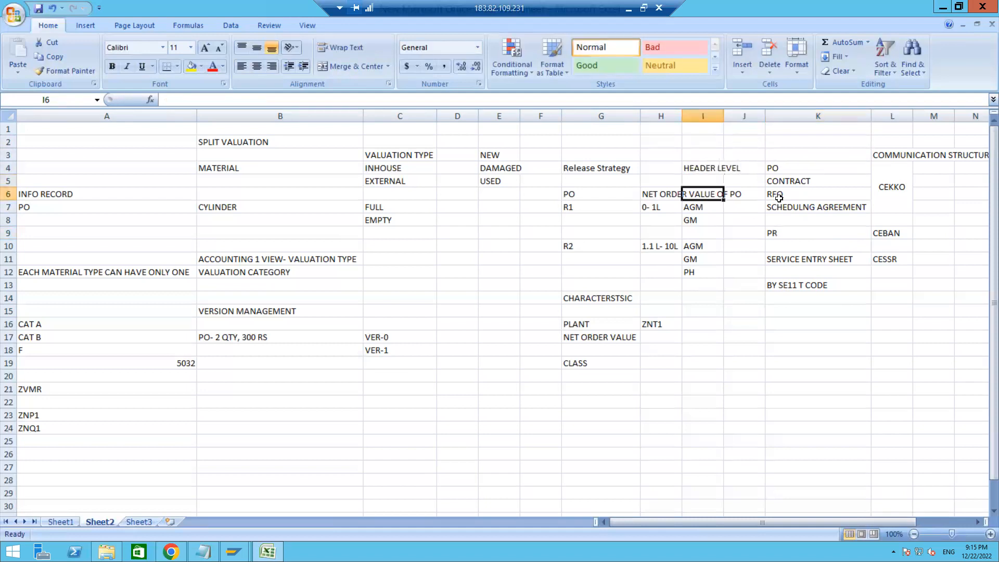
key(Right)
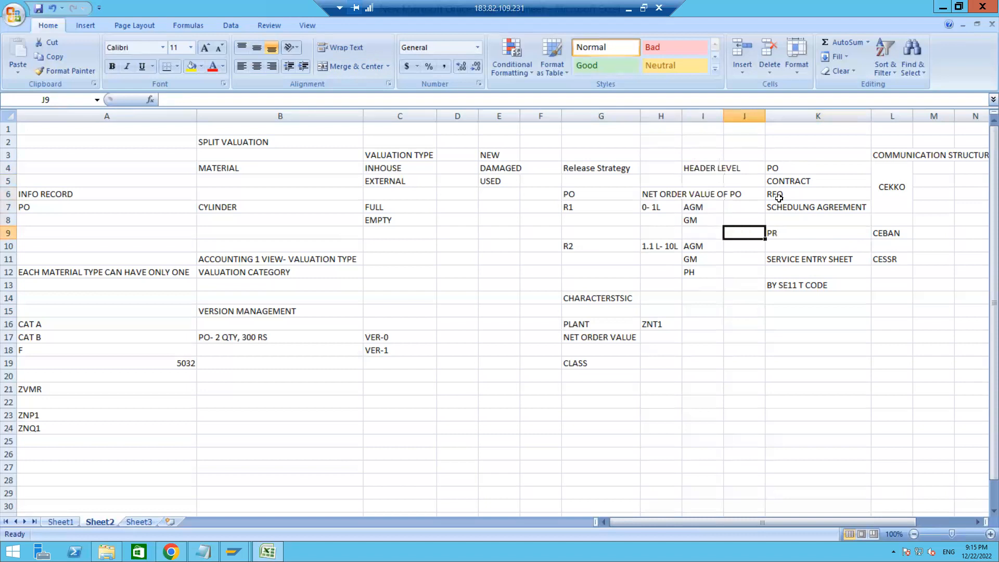
text(HEADER)
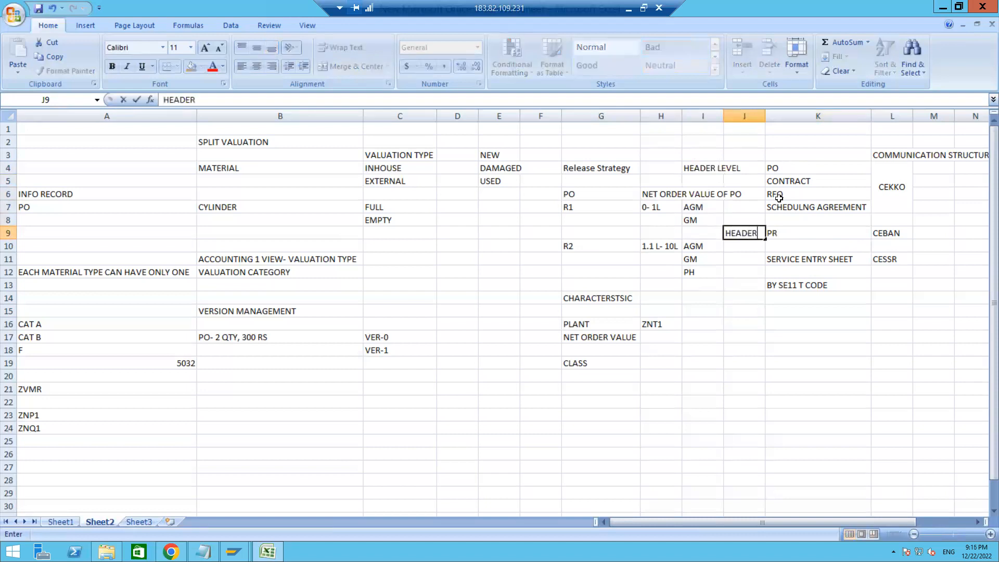
text( OR ITEM)
key(Return)
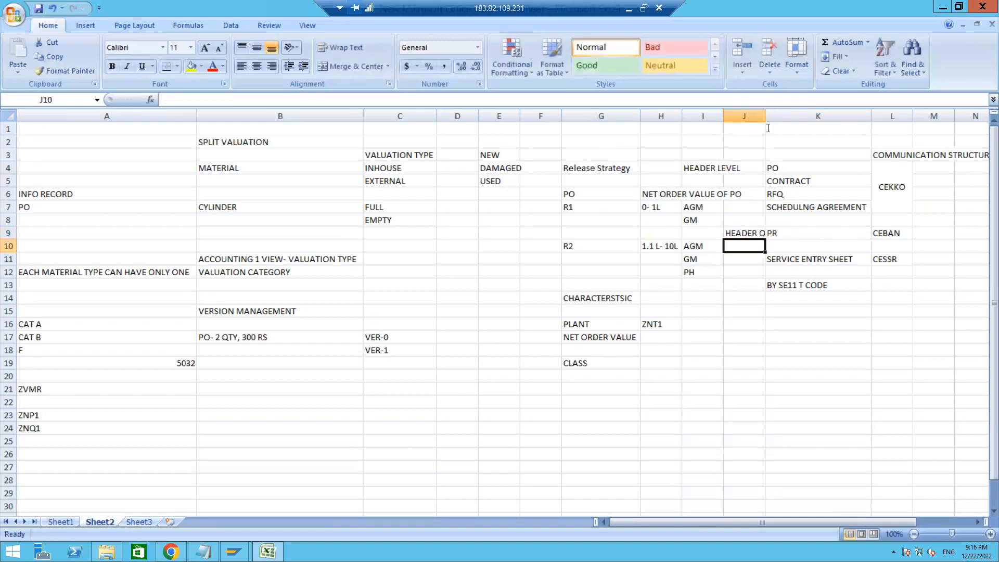
double_click(766, 113)
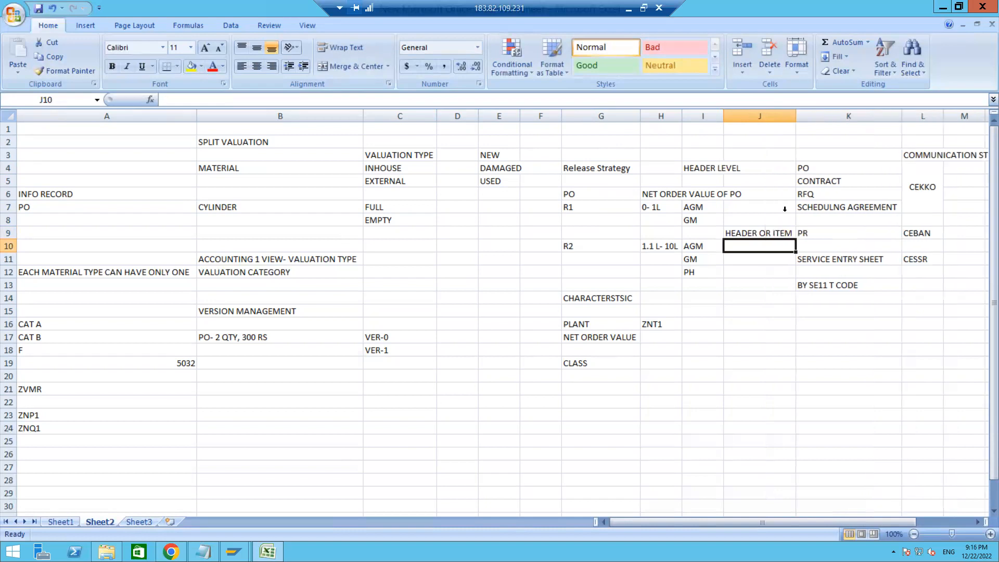
- Enter HEADER in cell J11, beside the service entry sheet
click(824, 233)
click(769, 261)
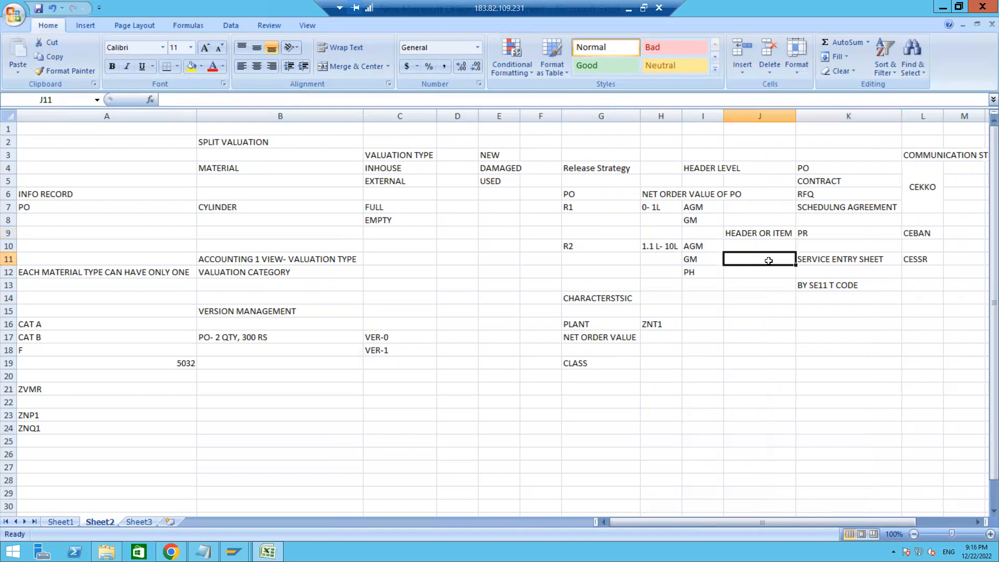
text(HEADER OR ITEM)
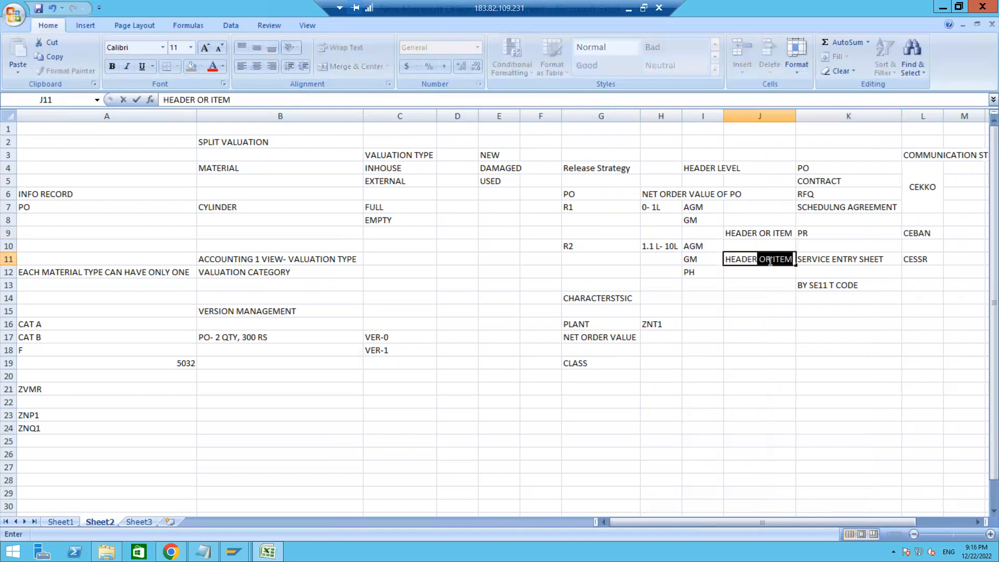
key(Return)
click(769, 261)
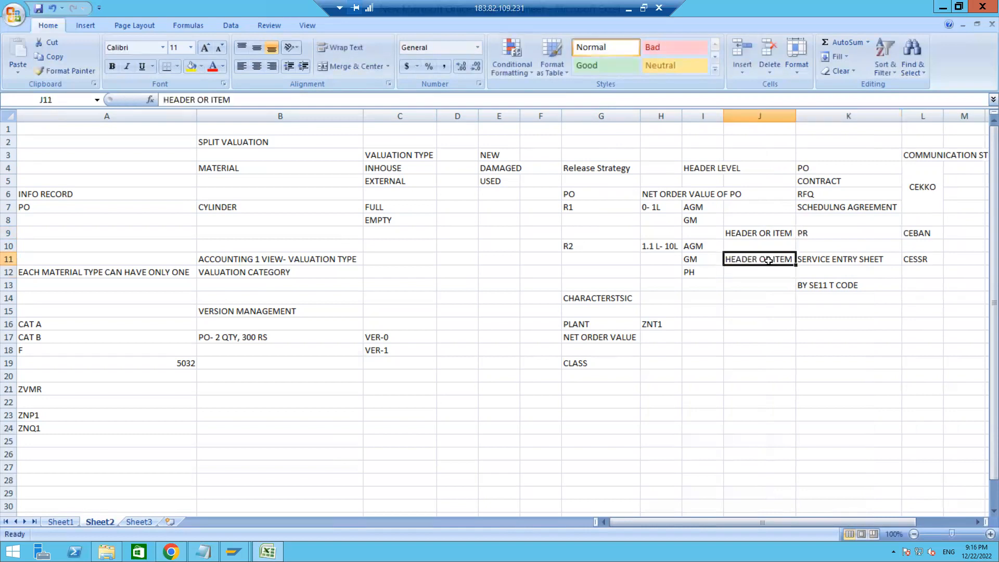
click(303, 103)
key(BackSpace)
key(BackSpace)
key(BackSpace)
key(BackSpace)
key(BackSpace)
key(BackSpace)
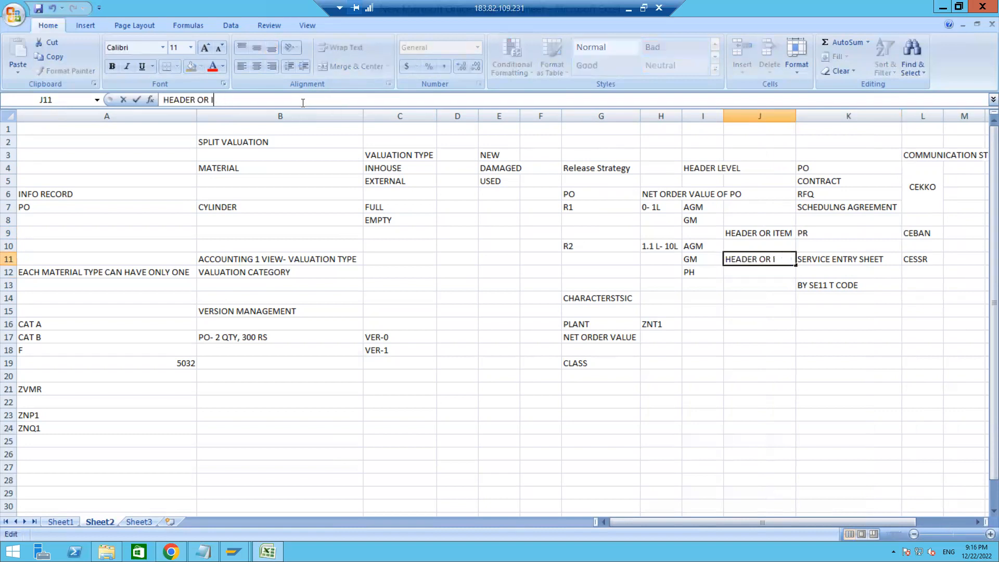
key(BackSpace)
click(782, 298)
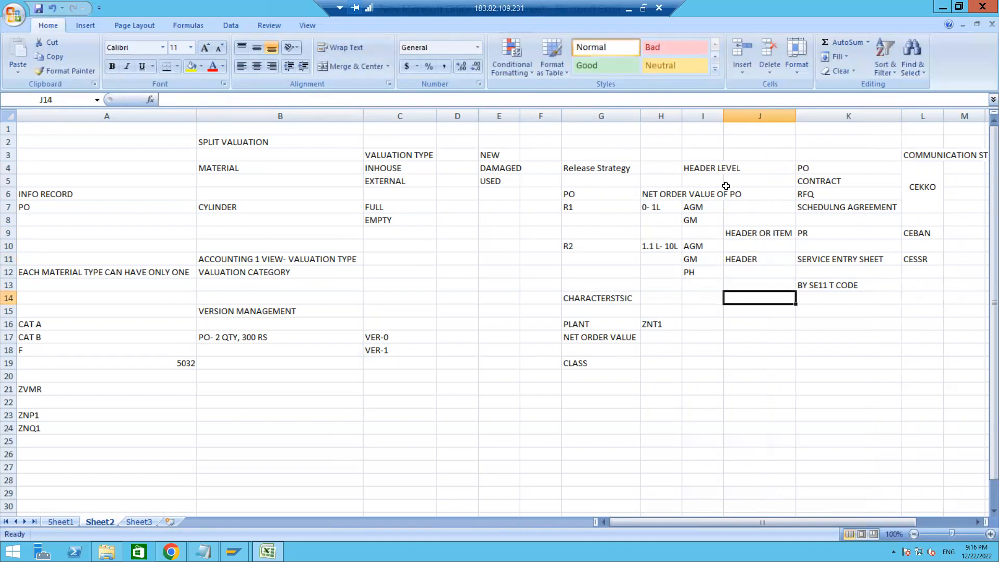
- Switch to the SAP Easy Access session and open the SAP Reference IMG through transaction SPRO
click(778, 234)
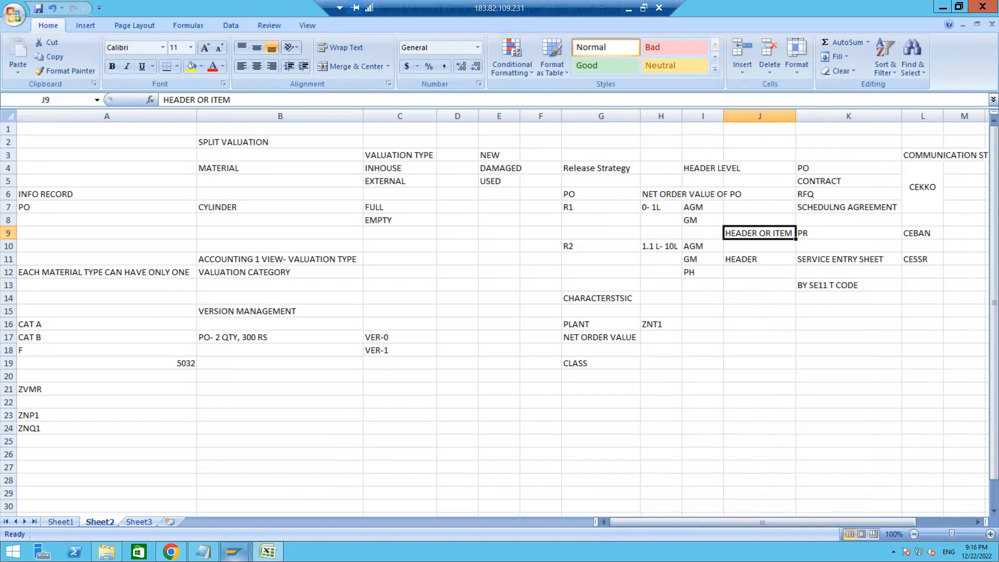
mouse_move(235, 552)
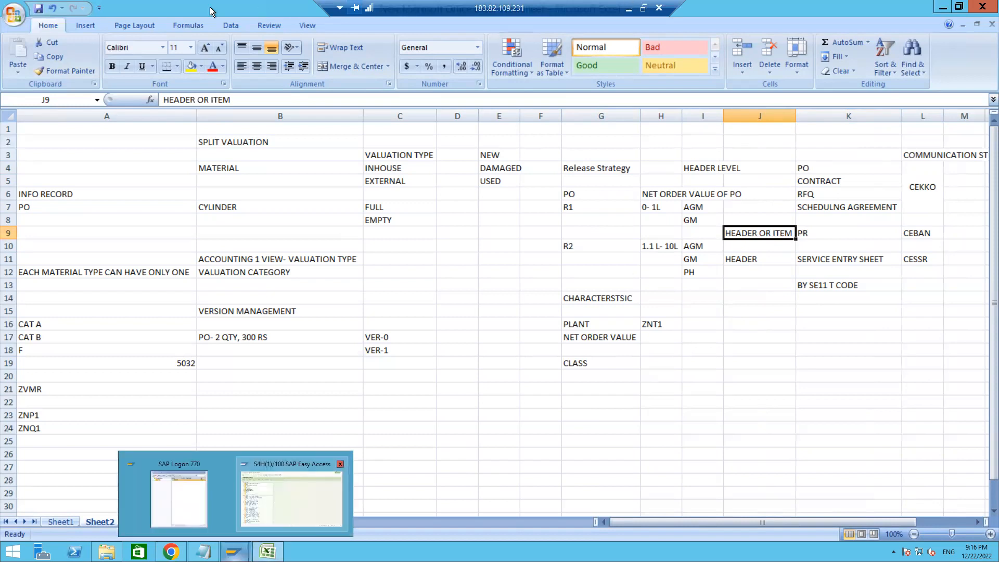
click(299, 492)
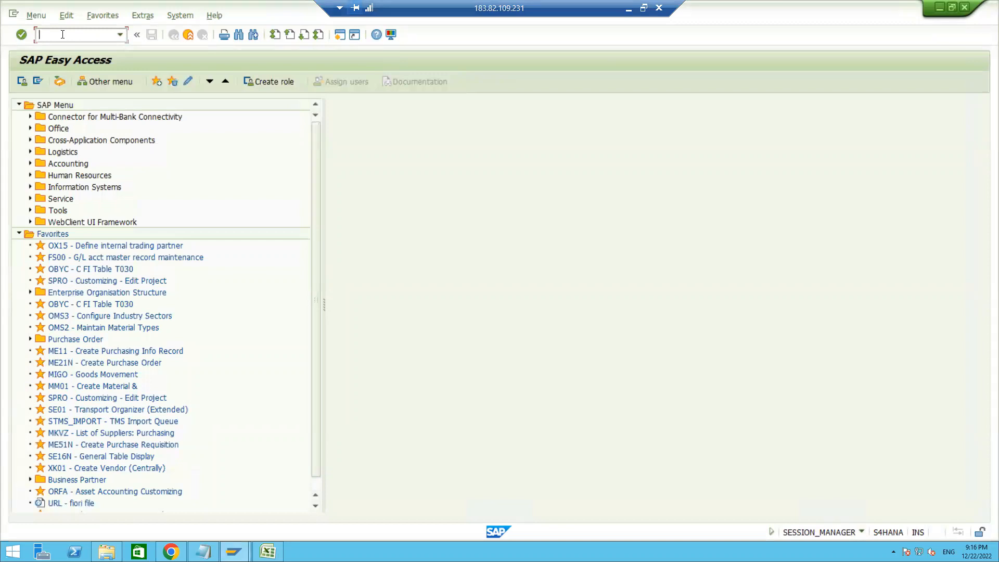
text(spro)
key(Return)
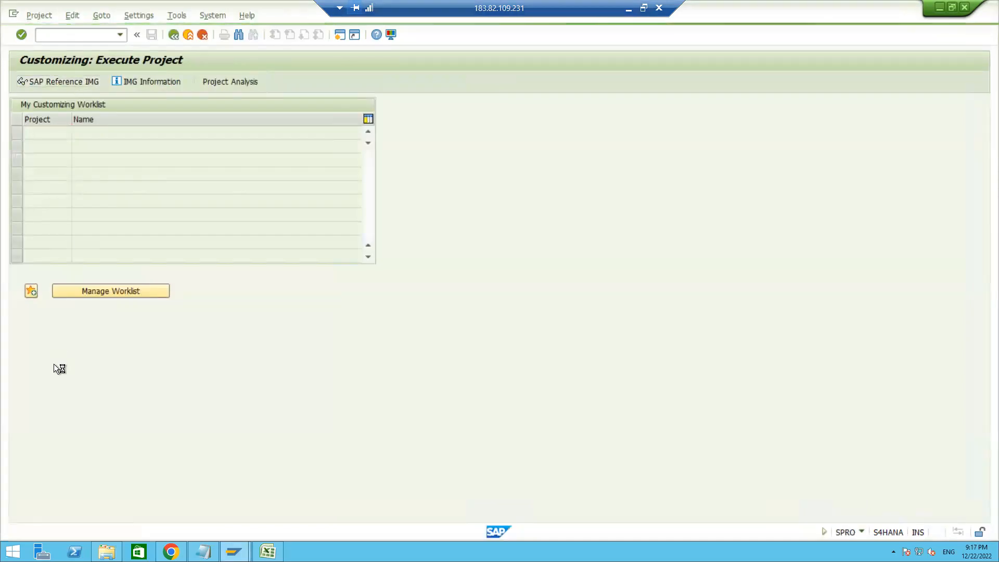
key(F5)
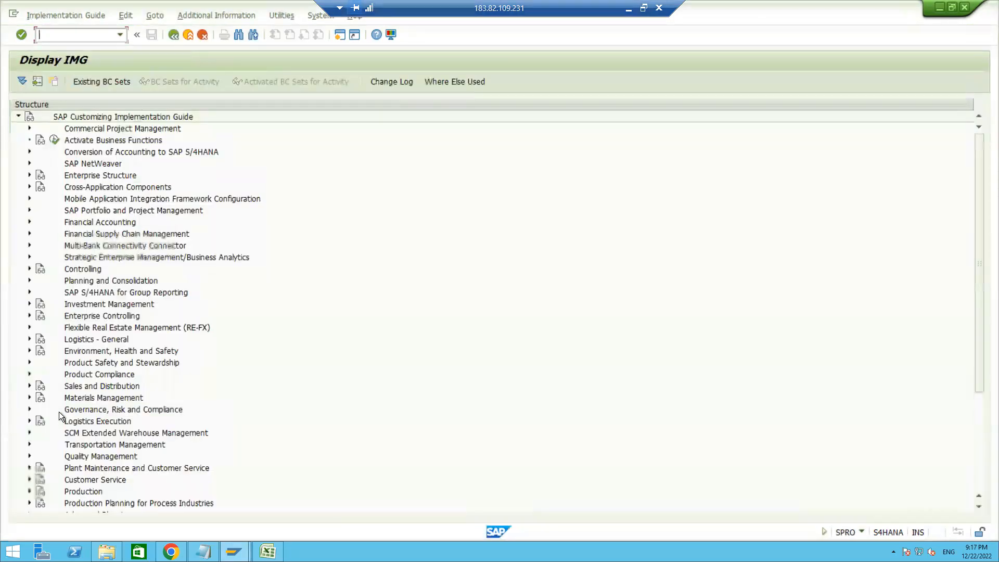
- Open the Edit Characteristic activity of the purchase order release procedure, within Purchasing in Materials Management
click(29, 398)
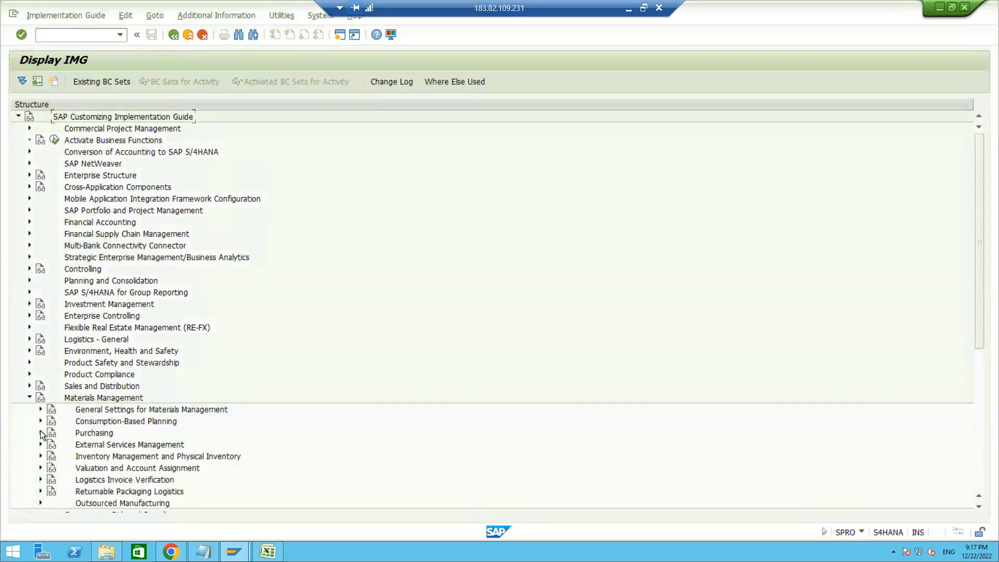
click(39, 429)
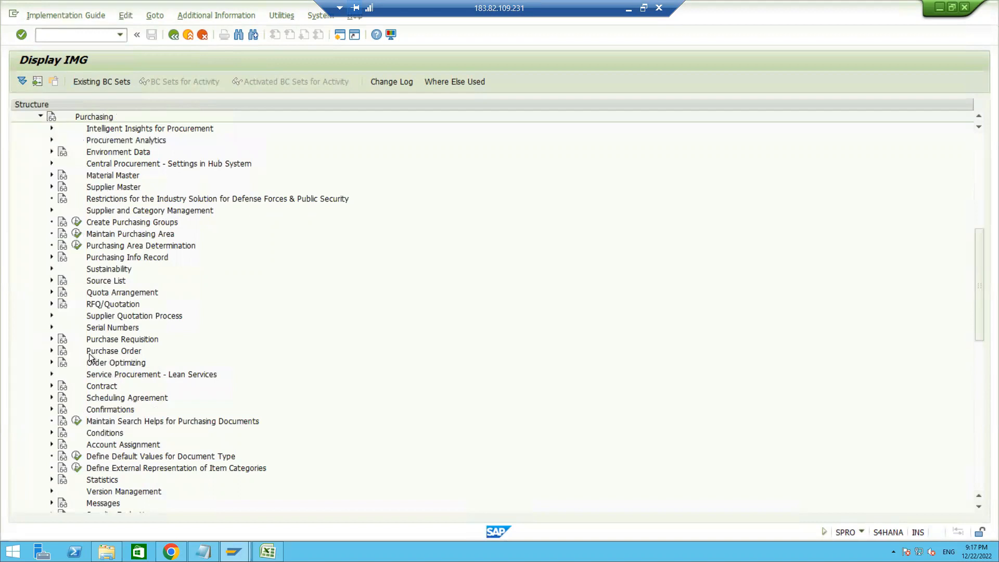
click(51, 350)
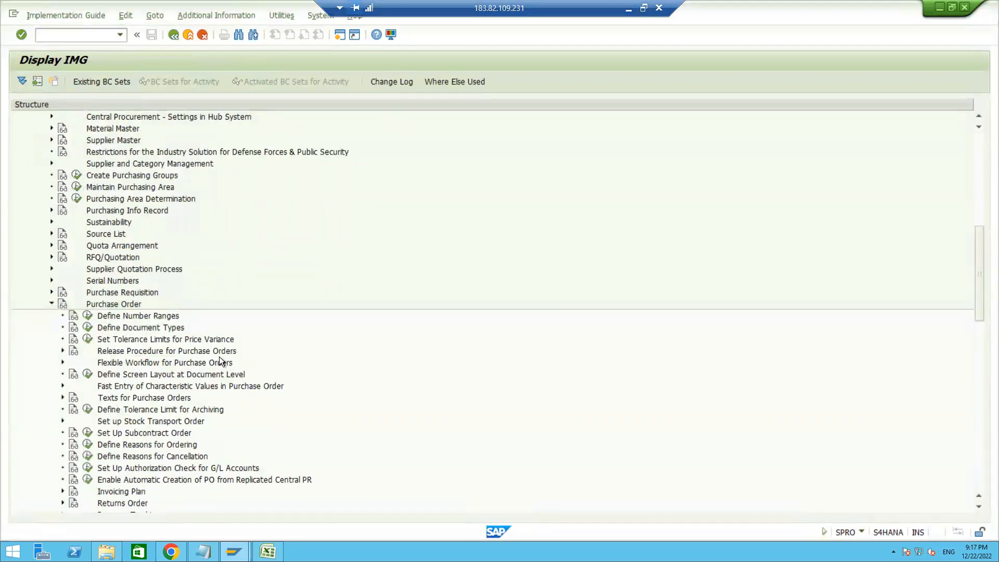
click(63, 351)
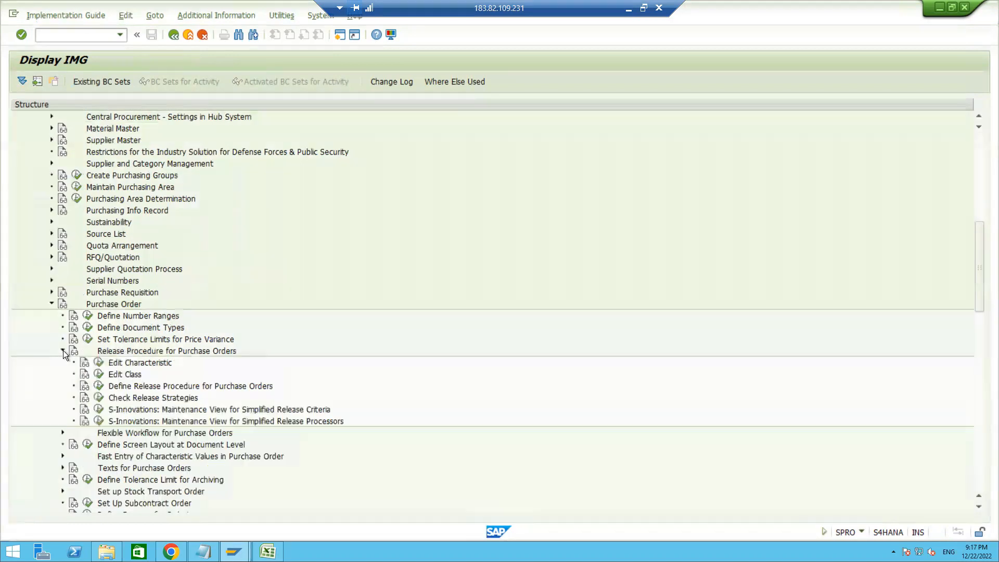
click(95, 363)
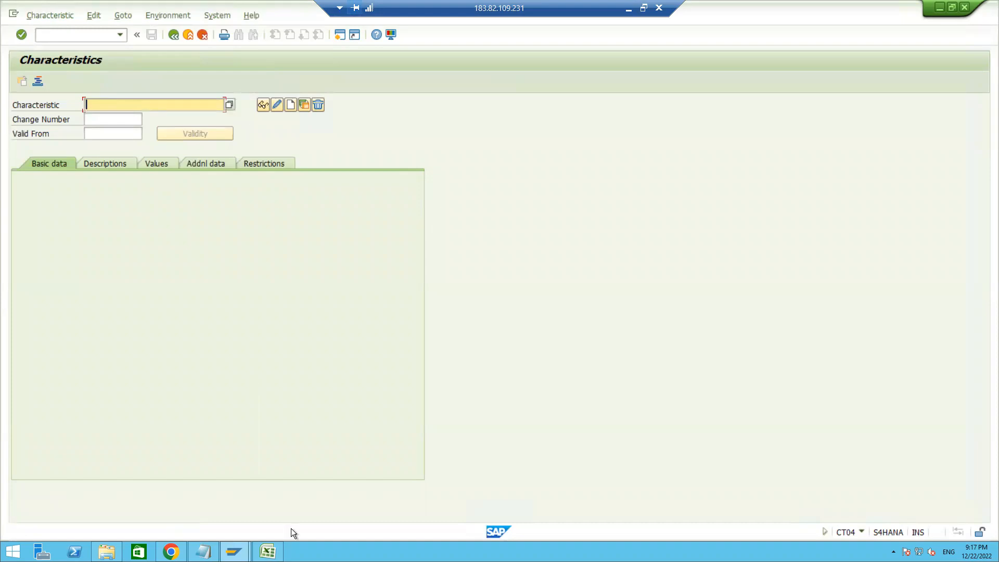
- Switch to the Excel sheet and check the PLANT and NET ORDER VALUE characteristics in column G
click(267, 552)
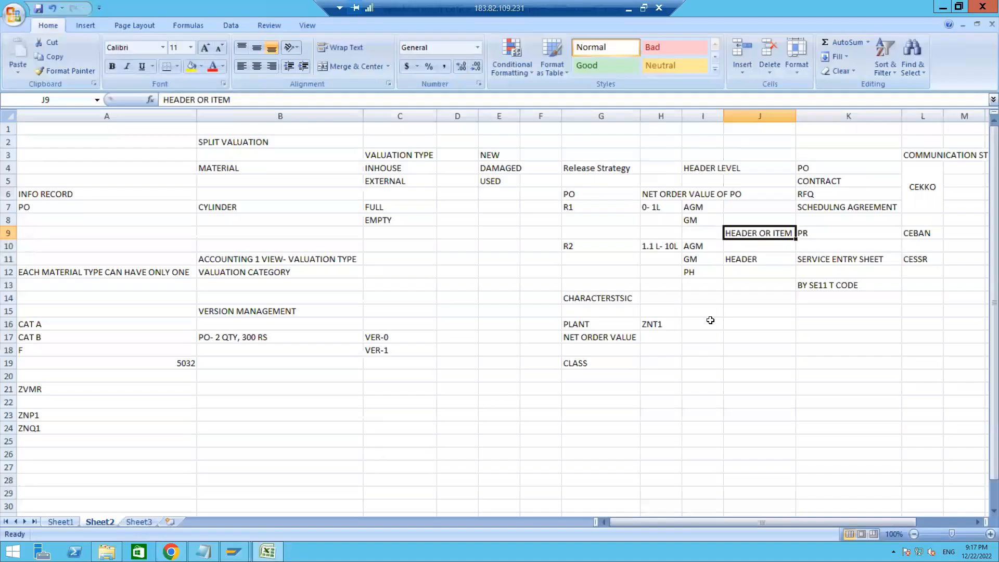
click(587, 322)
key(Down)
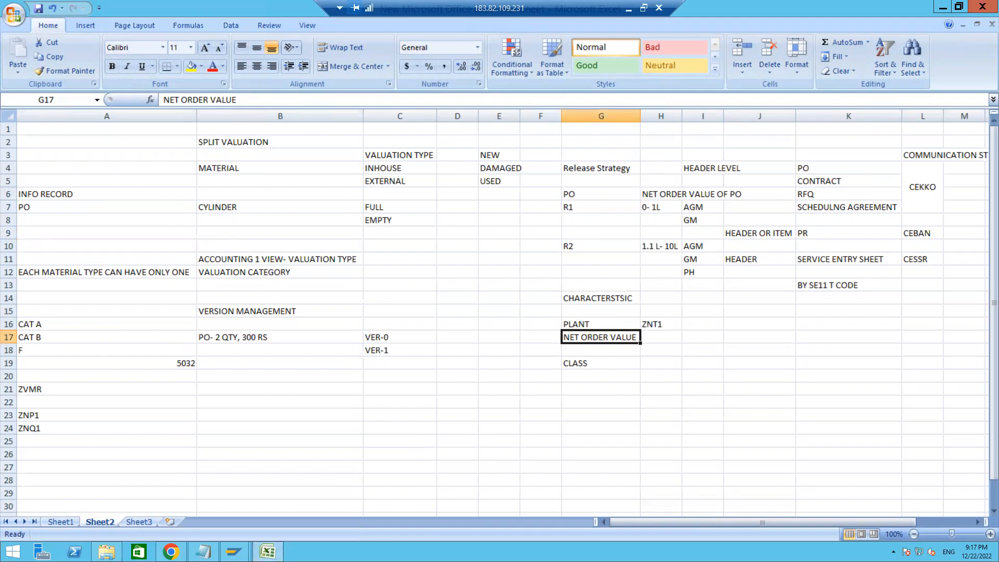
- Switch back to SAP and start creating a characteristic named ZREL_PO_ZNT1
mouse_move(234, 551)
click(285, 497)
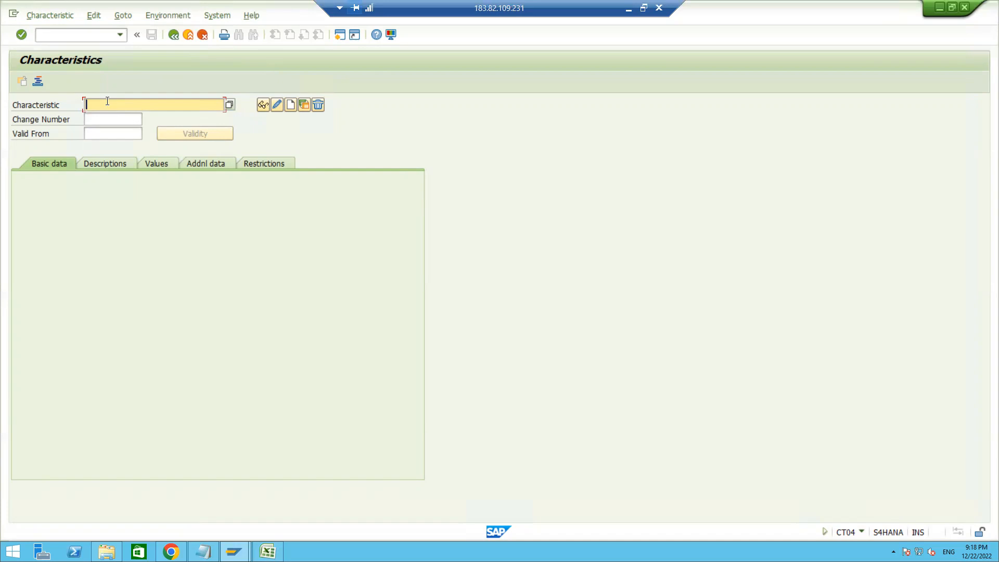
text(ZR)
text(EL_)
text(PO_ZNT1)
click(291, 108)
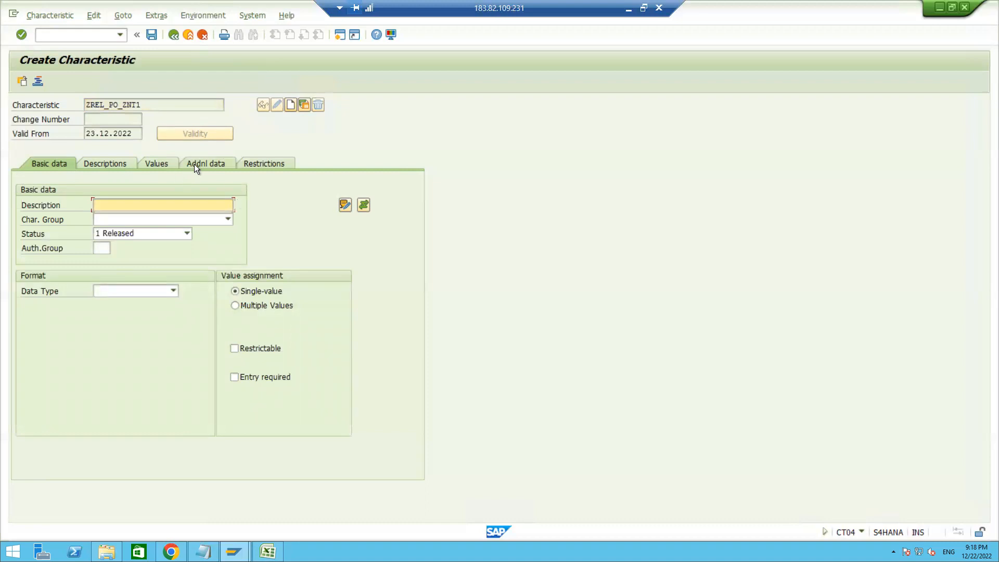
- Set the table name to CEKKO in the characteristic's additional data, under the table field reference
click(149, 162)
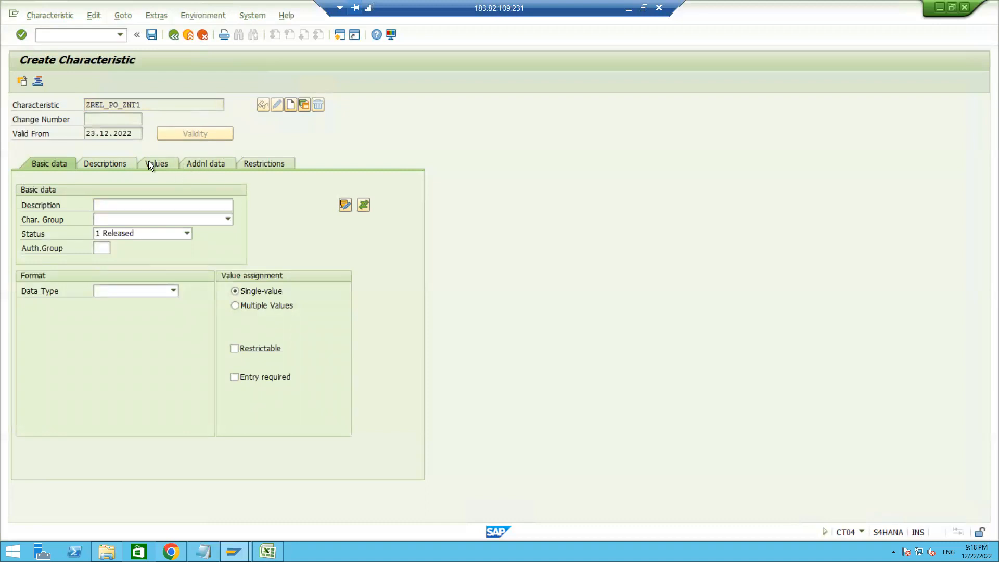
click(207, 165)
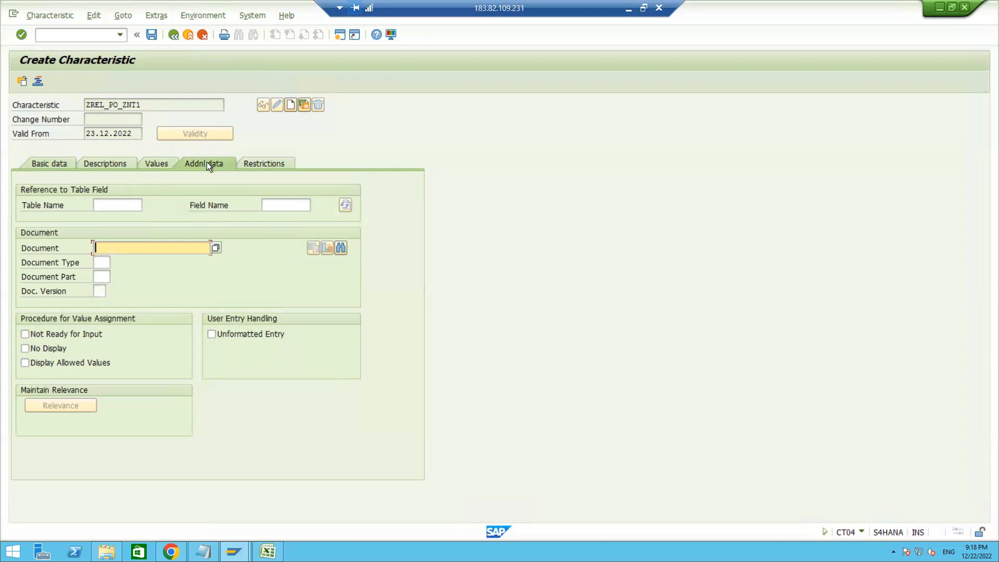
click(113, 203)
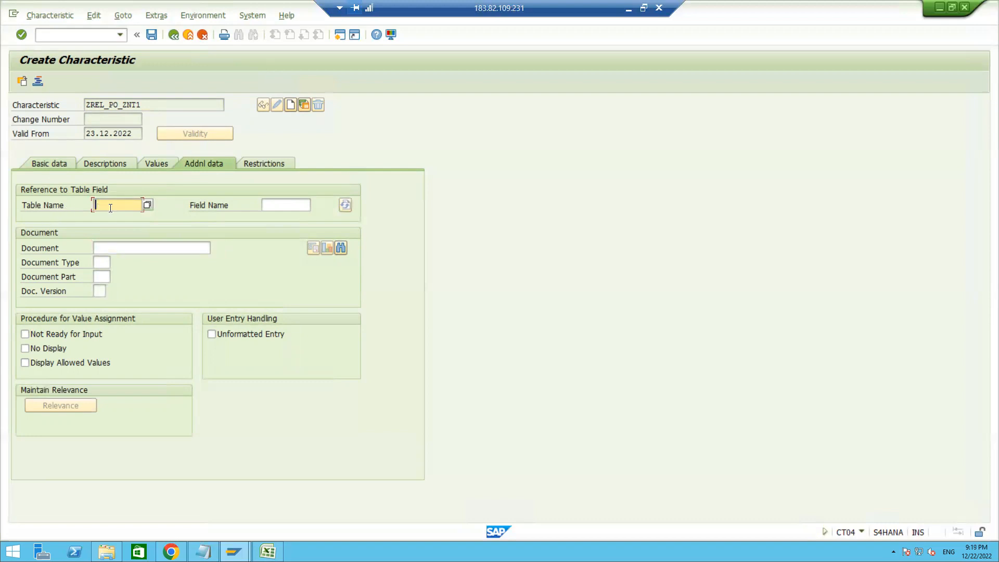
text(CEKKO)
key(Tab)
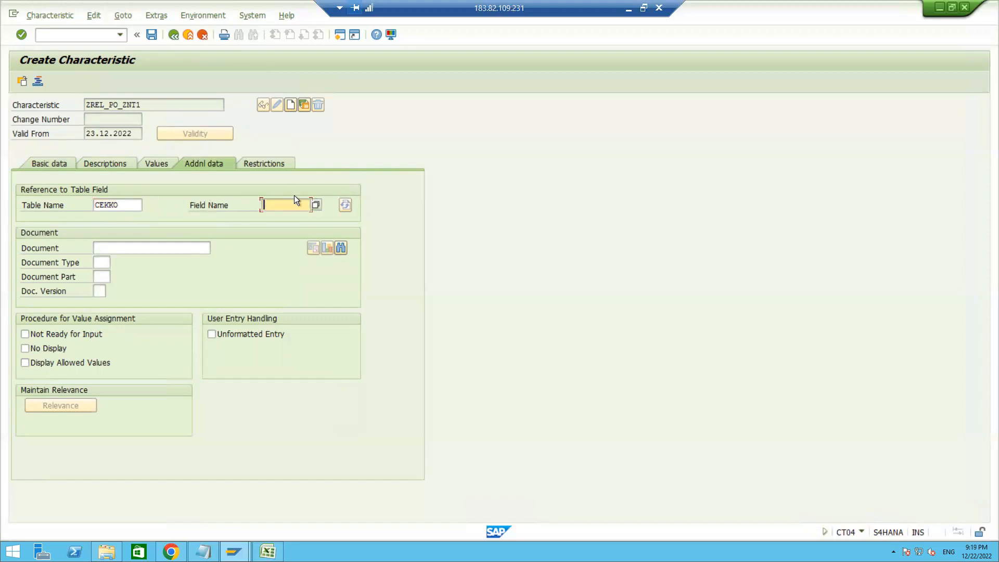
- Open the ABAP Dictionary in a new session with transaction SE11
click(91, 35)
text(/OSE11)
key(Return)
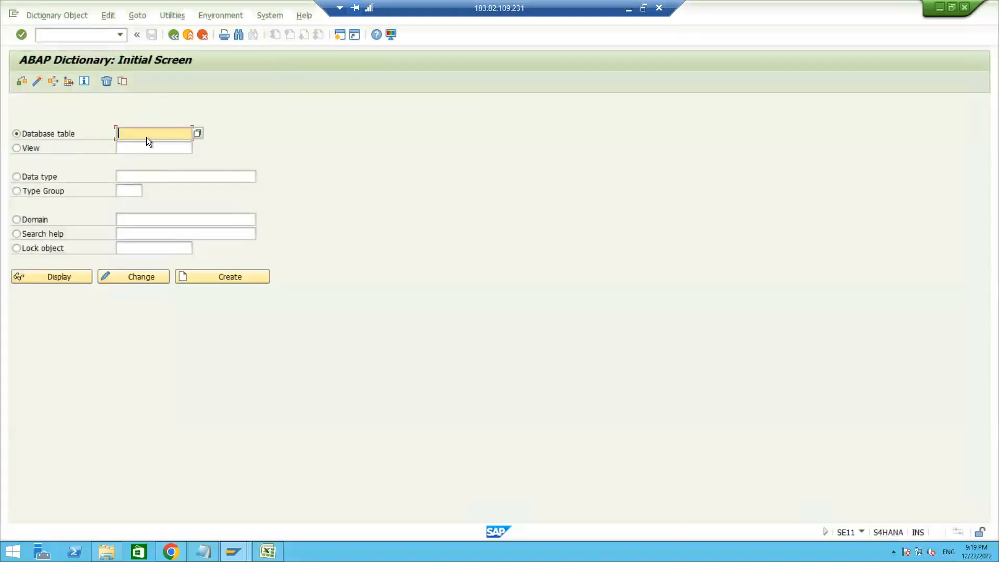
- Display the CEKKO structure and check the length of its purchasing organization and purchasing group components
text(CEKKO)
click(61, 277)
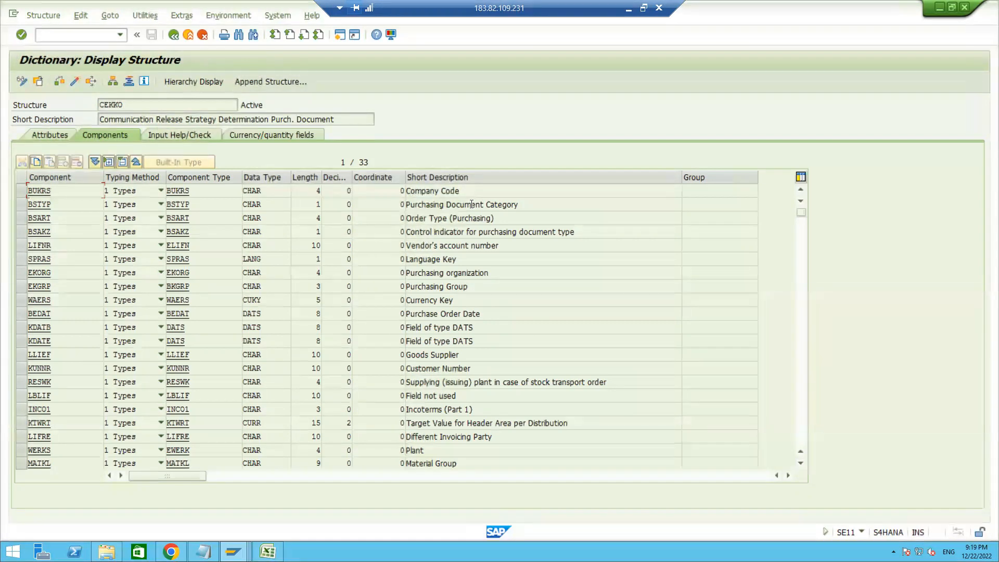
click(492, 273)
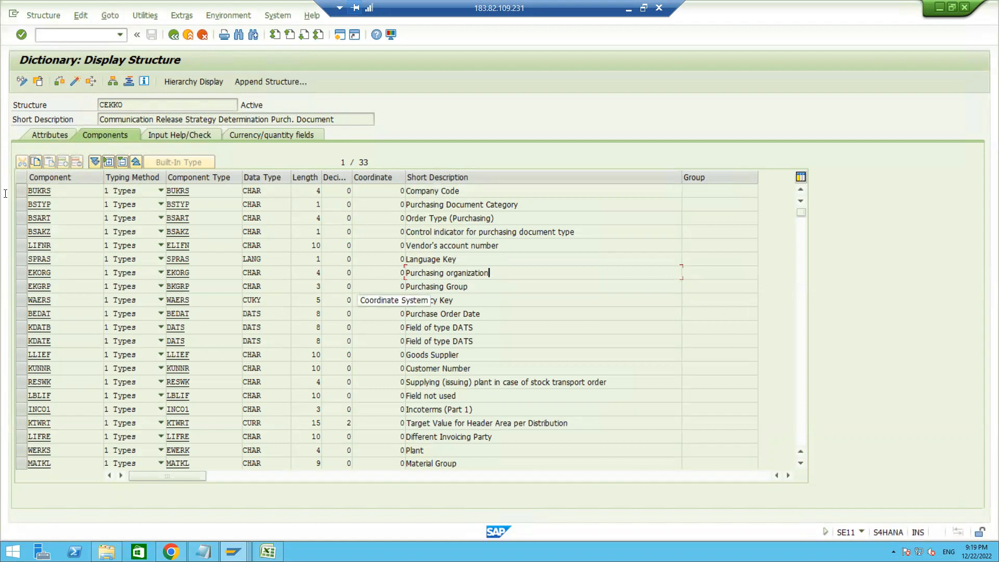
click(317, 286)
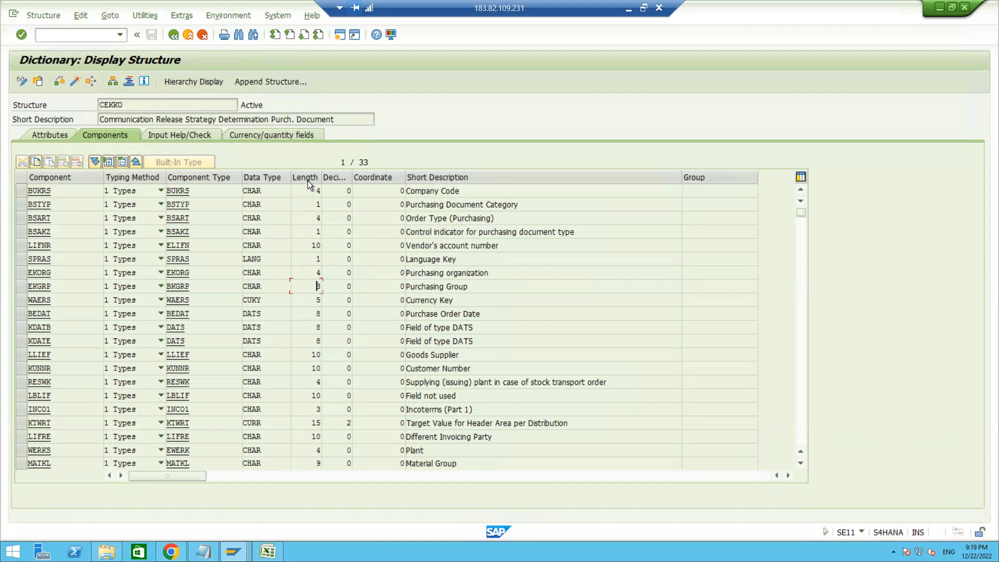
click(308, 273)
click(311, 284)
- Locate the Plant component in CEKKO and set WERKS as the field name in characteristic ZREL_PO_ZNT1, accepting the dictionary format data
click(318, 450)
click(435, 451)
drag(51, 450, 5, 452)
click(8, 457)
mouse_move(233, 551)
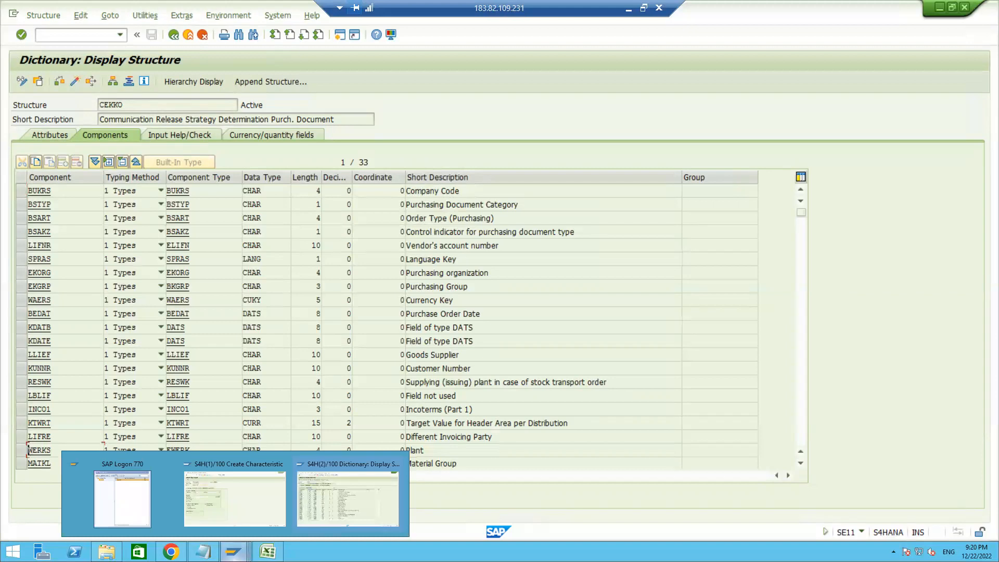
click(260, 489)
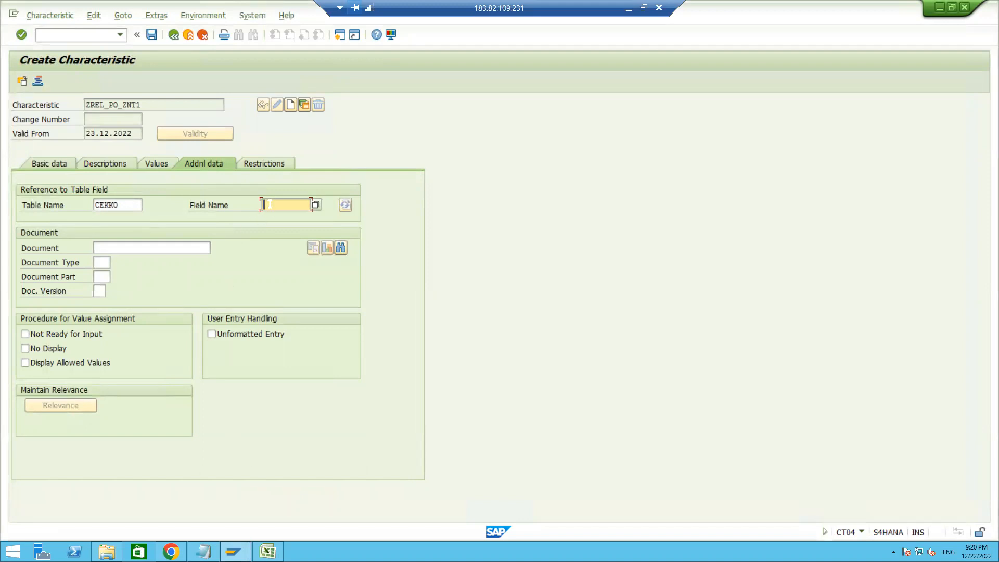
text(c)
key(BackSpace)
text(WERKS)
key(Return)
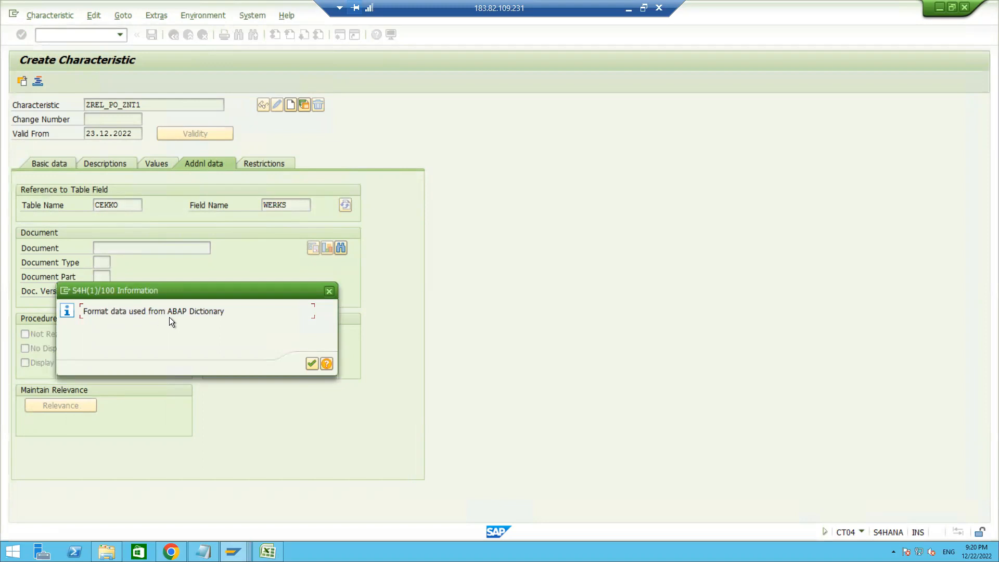
click(312, 364)
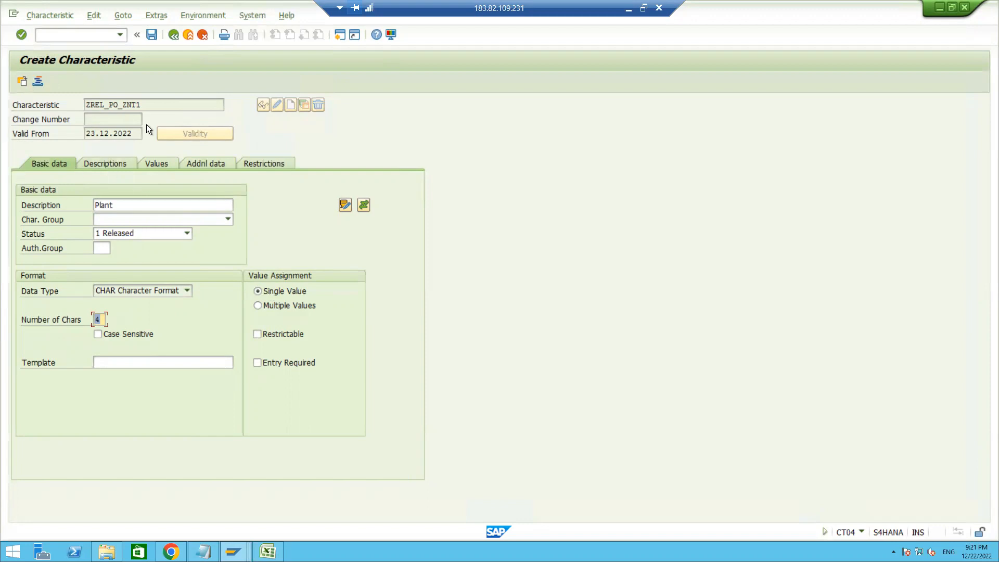
- Allow multiple values for the plant characteristic and restrict it to class type 032, Release Strategy
click(257, 306)
click(254, 162)
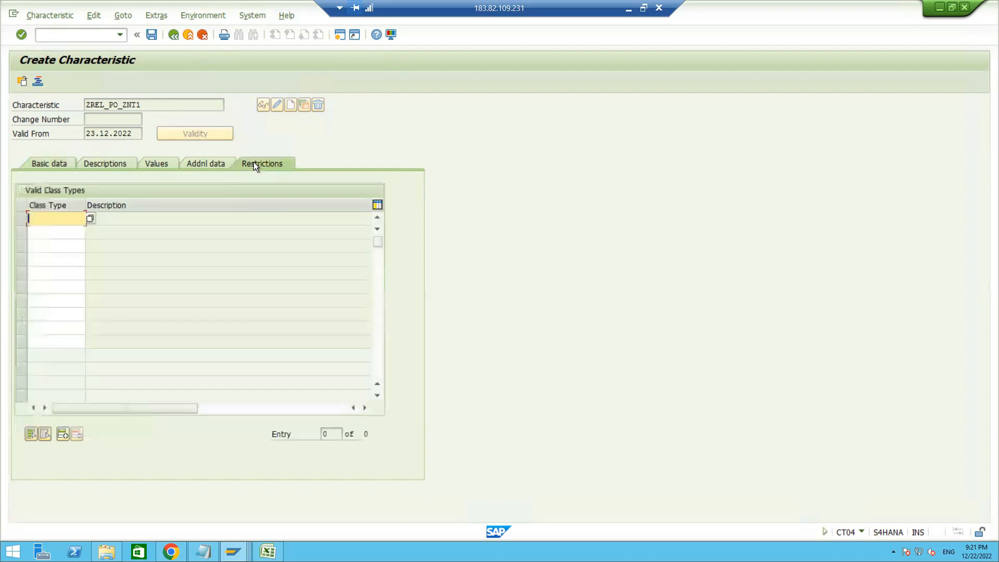
click(90, 217)
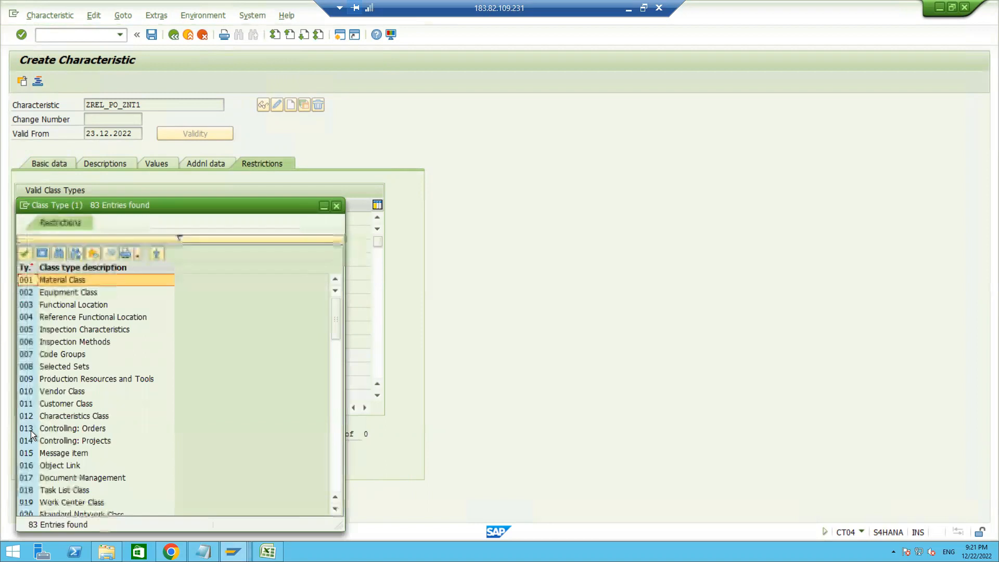
scroll(30, 429, down, 3)
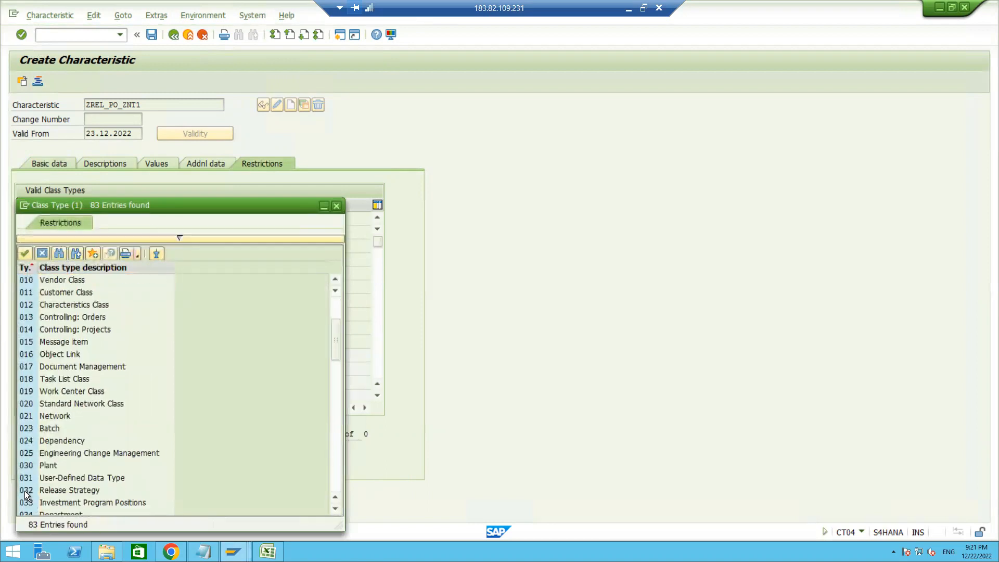
double_click(24, 491)
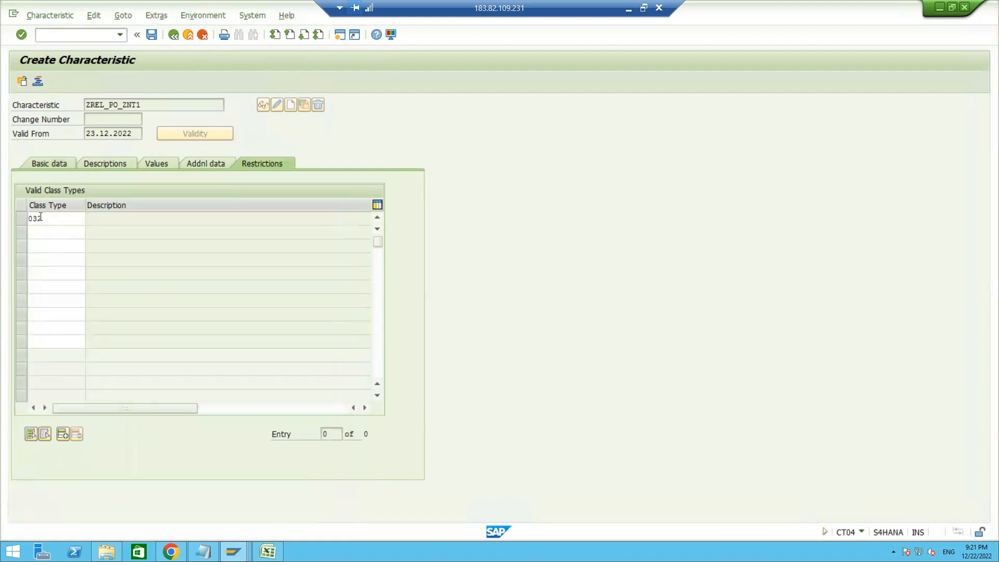
key(Return)
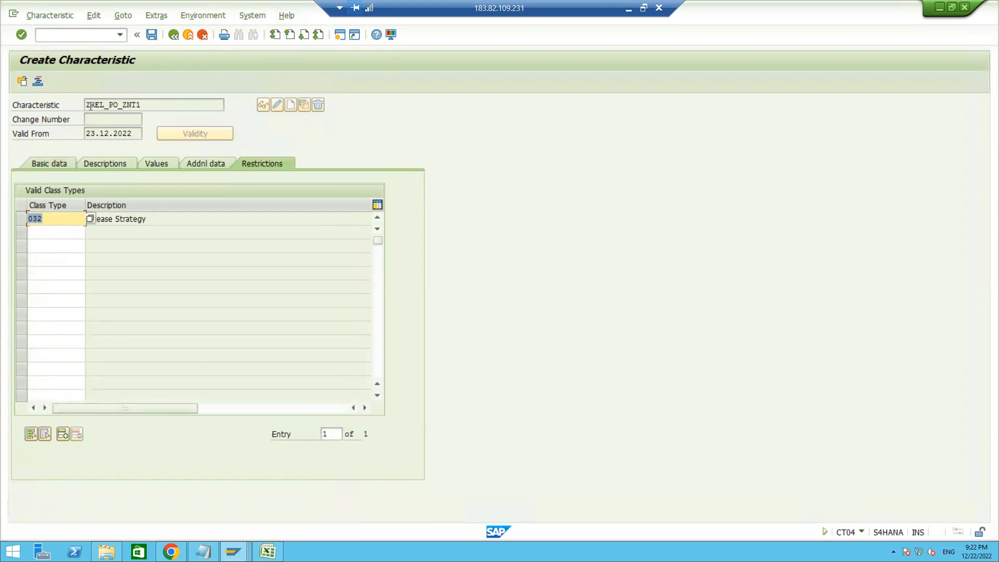
- Copy the characteristic's name from SAP into cell D20 of the Excel sheet and fit column D to its content
click(50, 108)
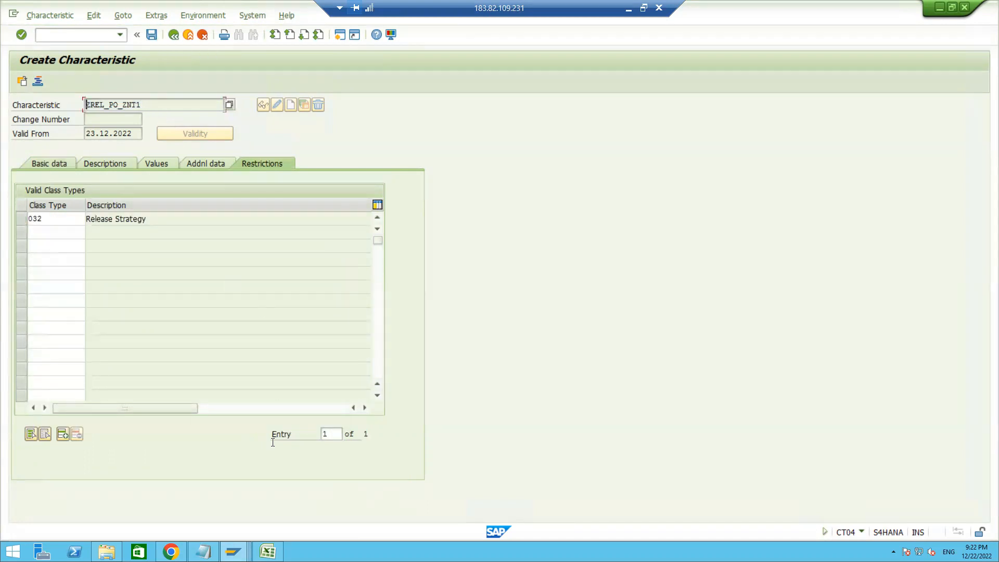
mouse_move(267, 551)
click(279, 464)
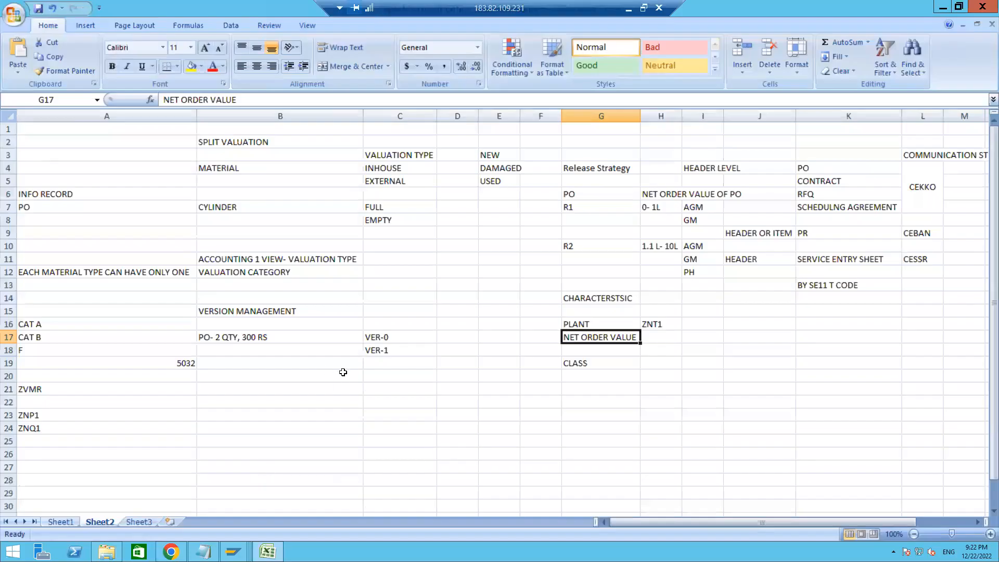
click(452, 377)
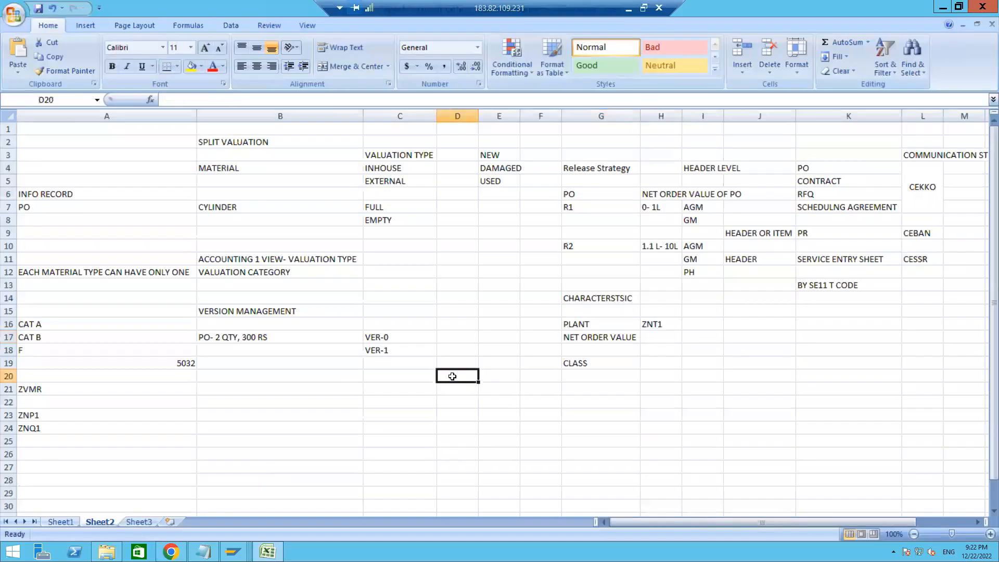
text(ic    ZREL_PO_ZNT1)
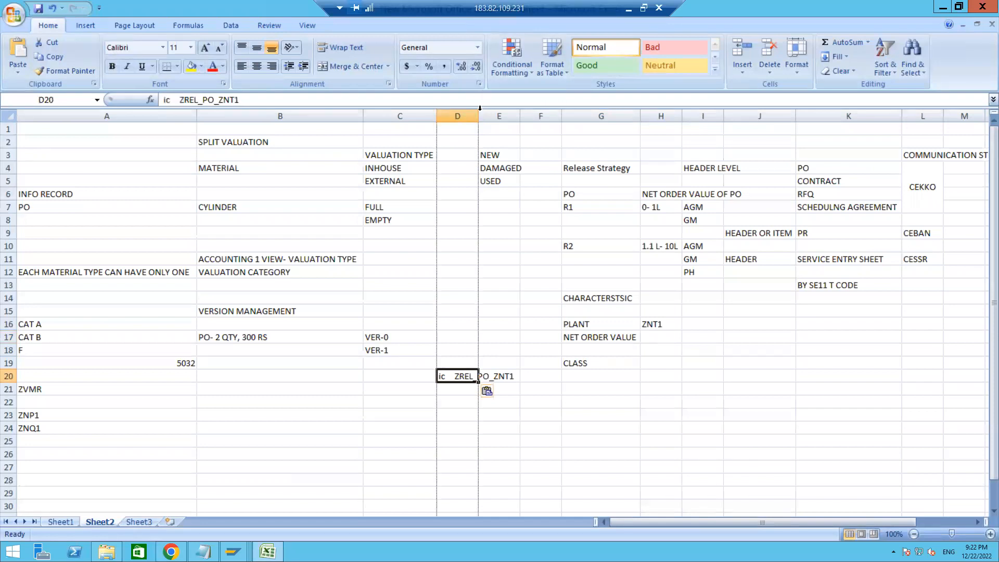
double_click(479, 111)
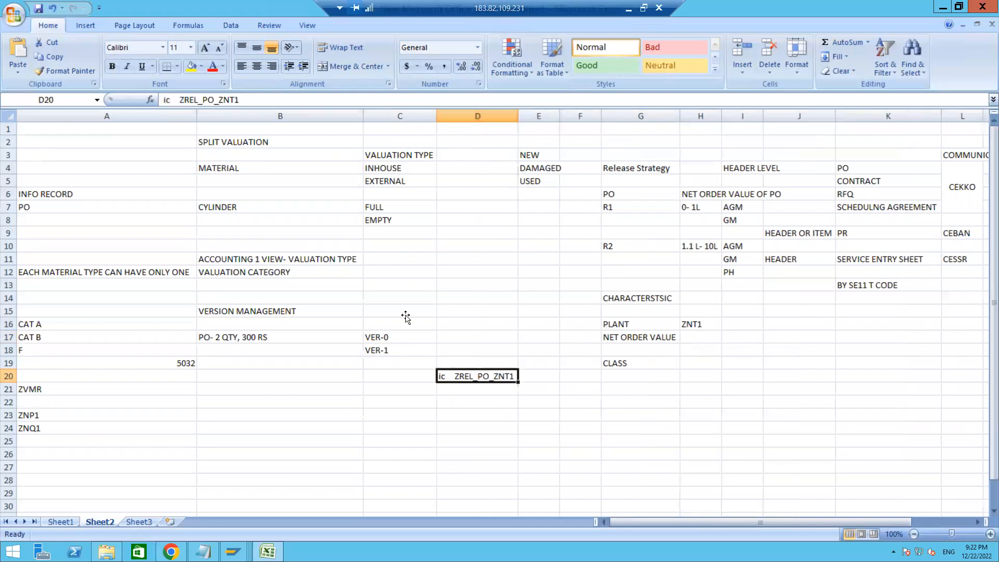
- Remove the stray leading text "ic" and spaces from cell D20, leaving only ZREL_PO_ZNT1
click(178, 99)
key(BackSpace)
key(BackSpace)
key(BackSpace)
key(BackSpace)
key(BackSpace)
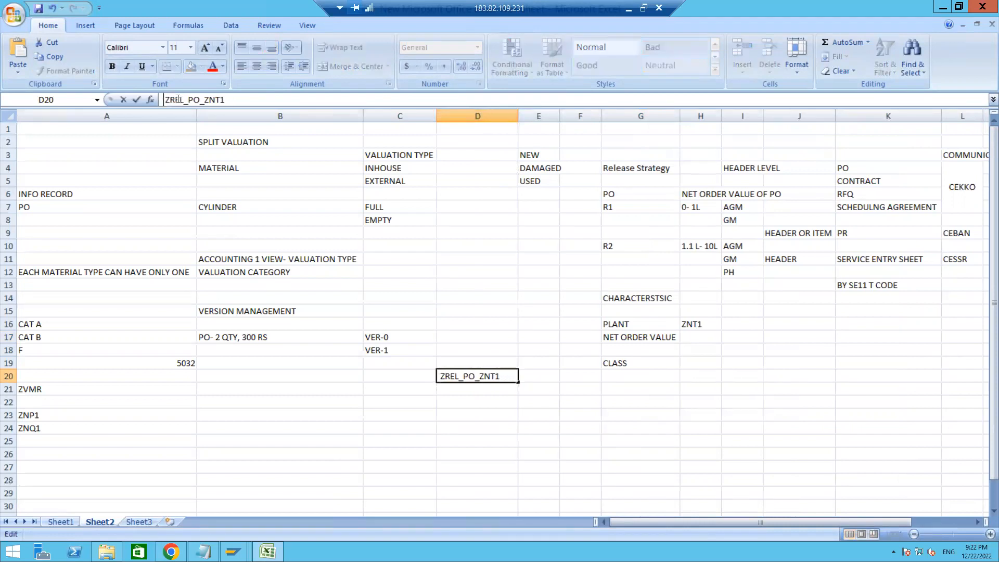
click(462, 414)
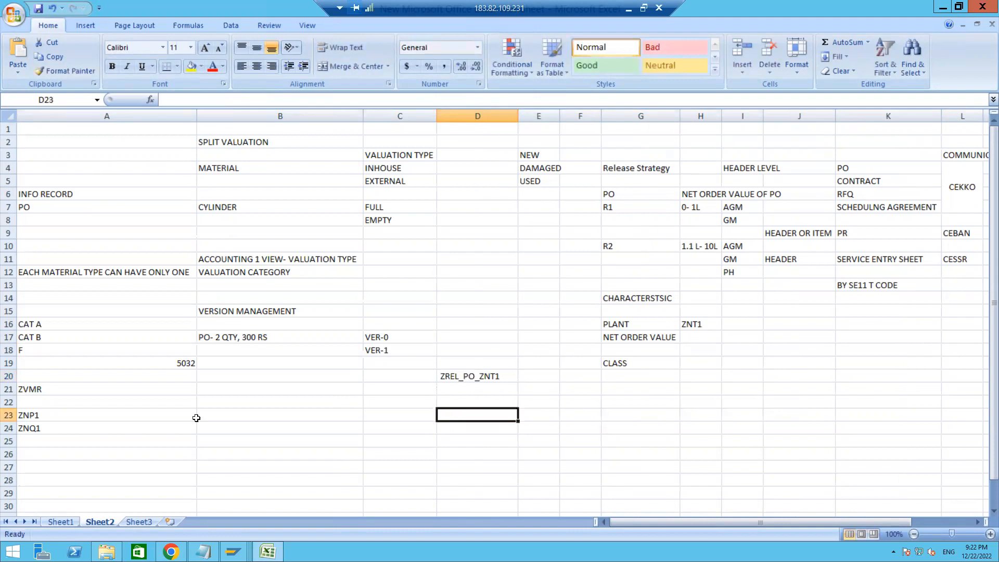
- Switch back to the characteristic in SAP and save ZREL_PO_ZNT1
mouse_move(233, 552)
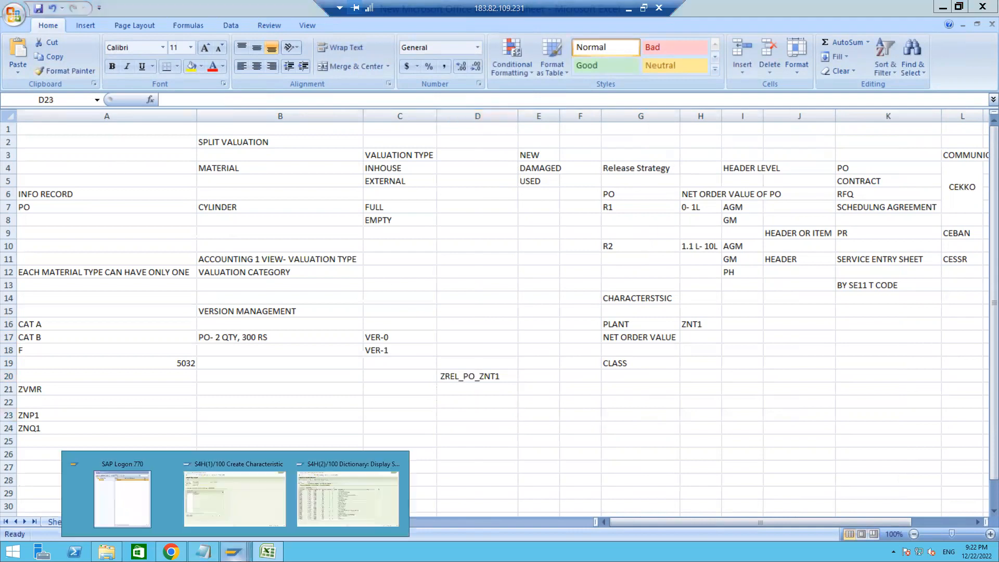
click(235, 497)
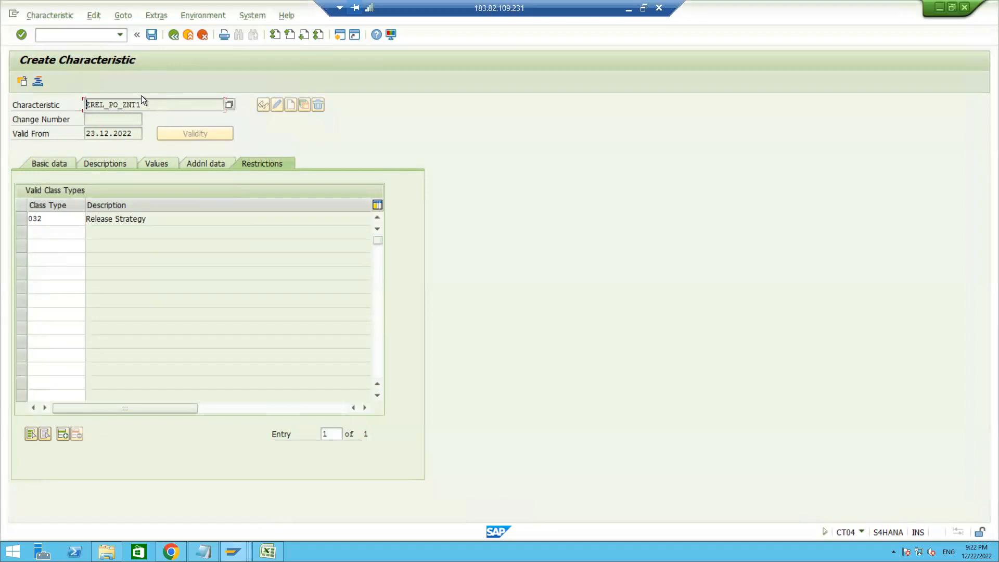
key(Tab)
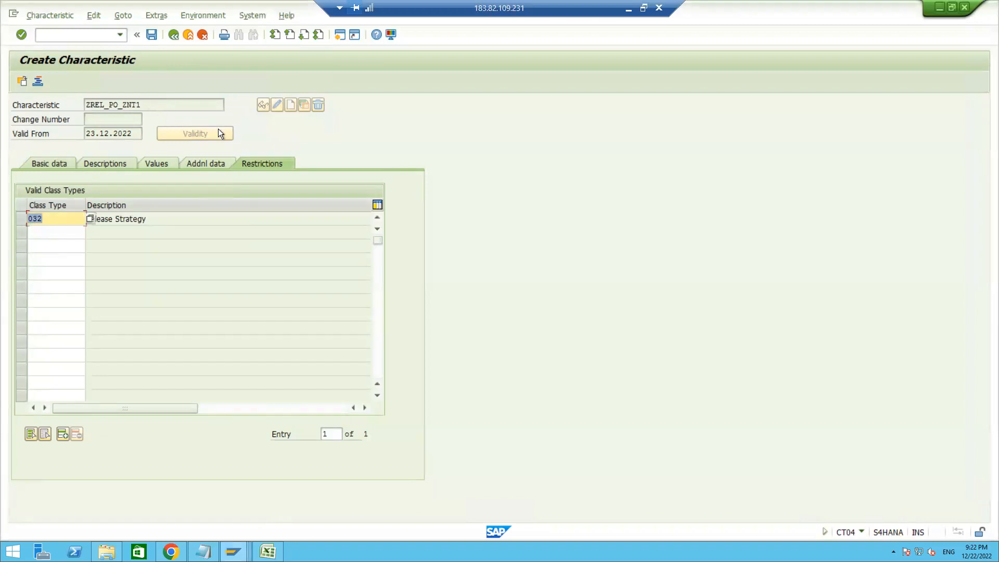
click(152, 35)
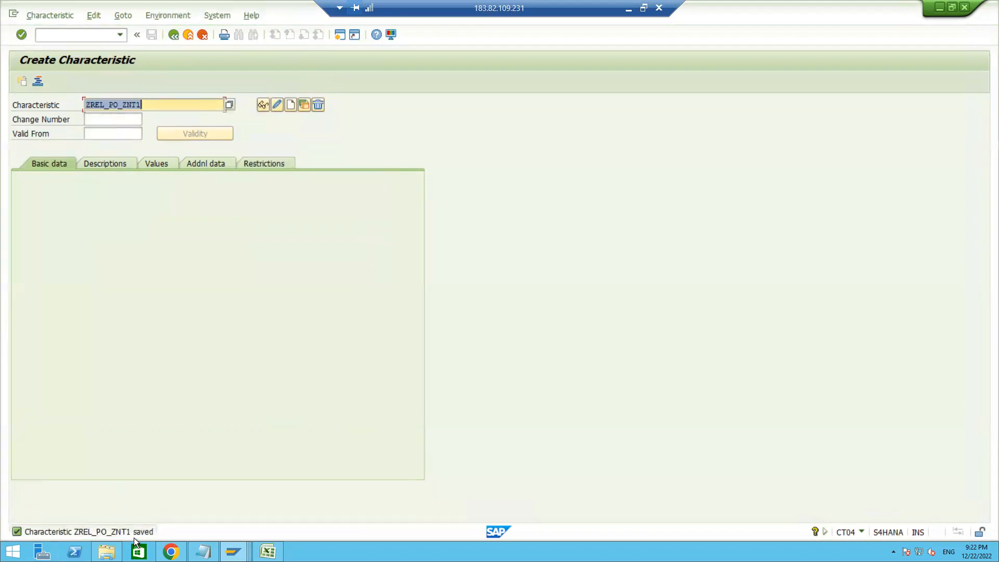
- Start creating a second characteristic named ZREL_NETORDERVALUE_ZNT1
click(156, 106)
key(BackSpace)
key(BackSpace)
key(BackSpace)
key(BackSpace)
key(BackSpace)
key(BackSpace)
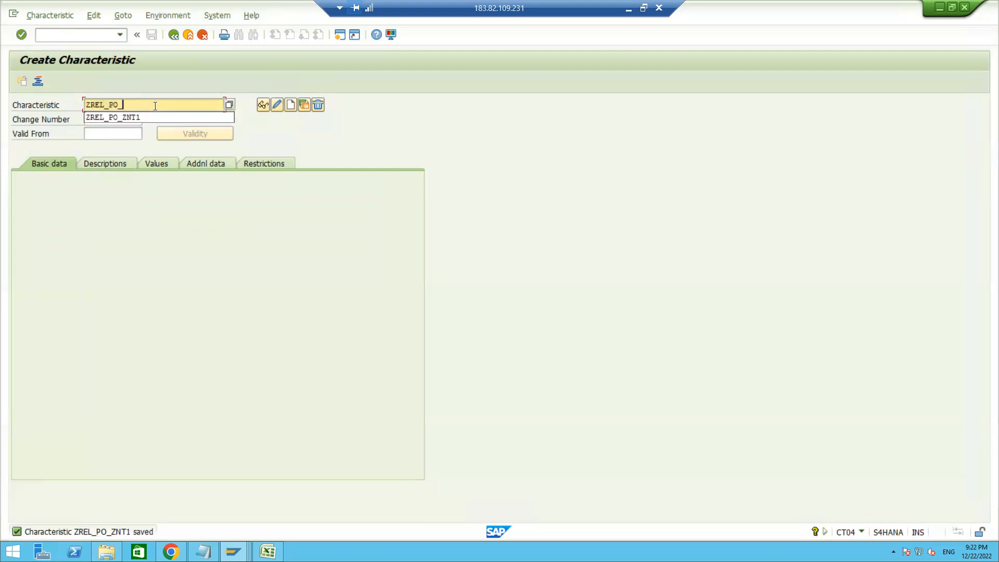
key(BackSpace)
text(NET )
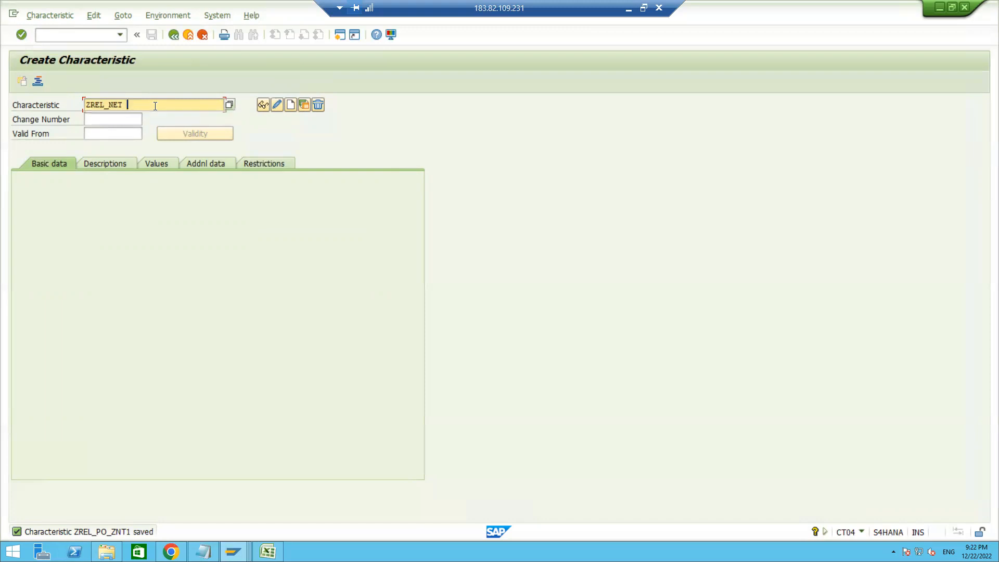
text(ORDER TALUE_ZNT1)
click(290, 105)
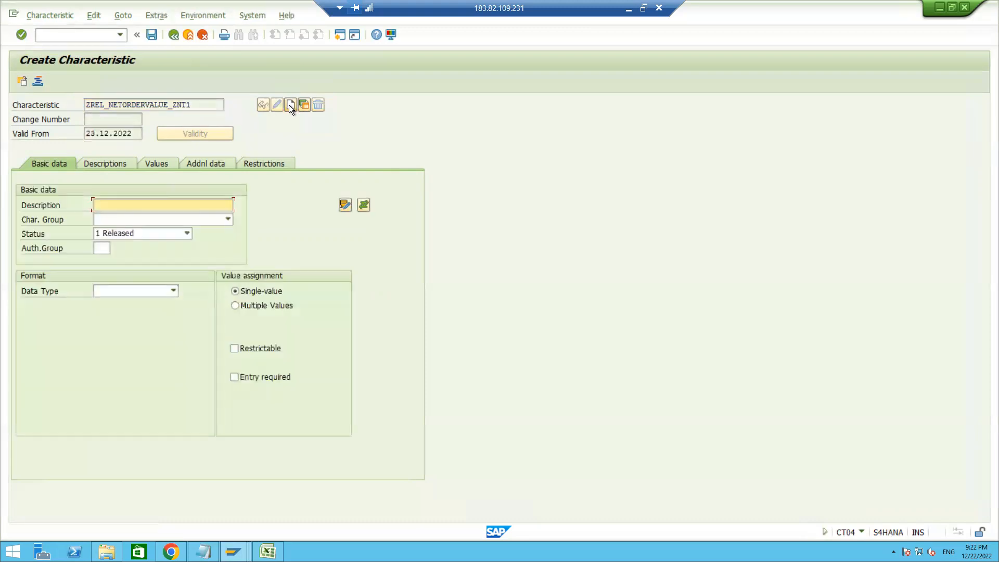
- Set the table name to CEKKO in the additional data of the net order value characteristic
click(204, 165)
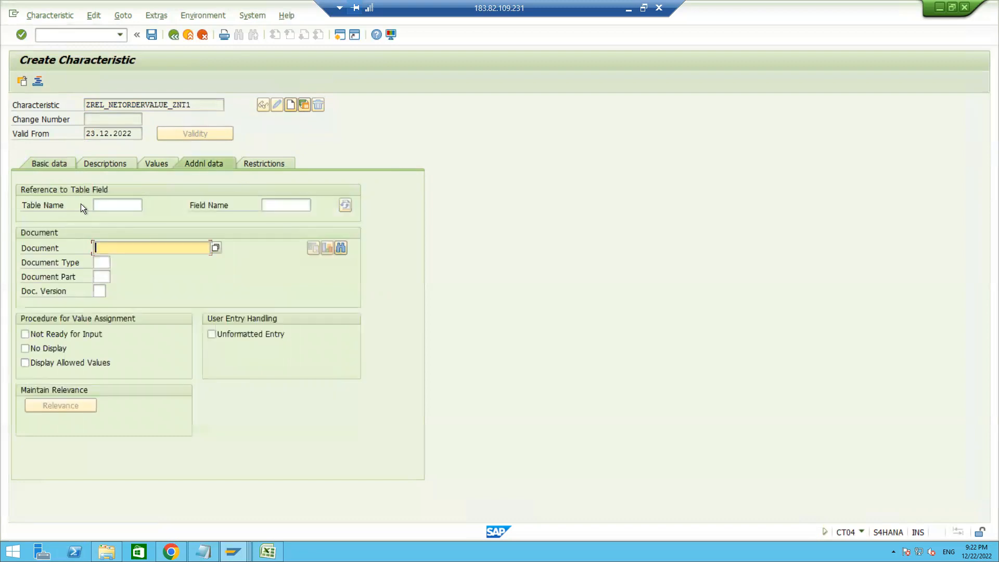
click(98, 203)
text(C)
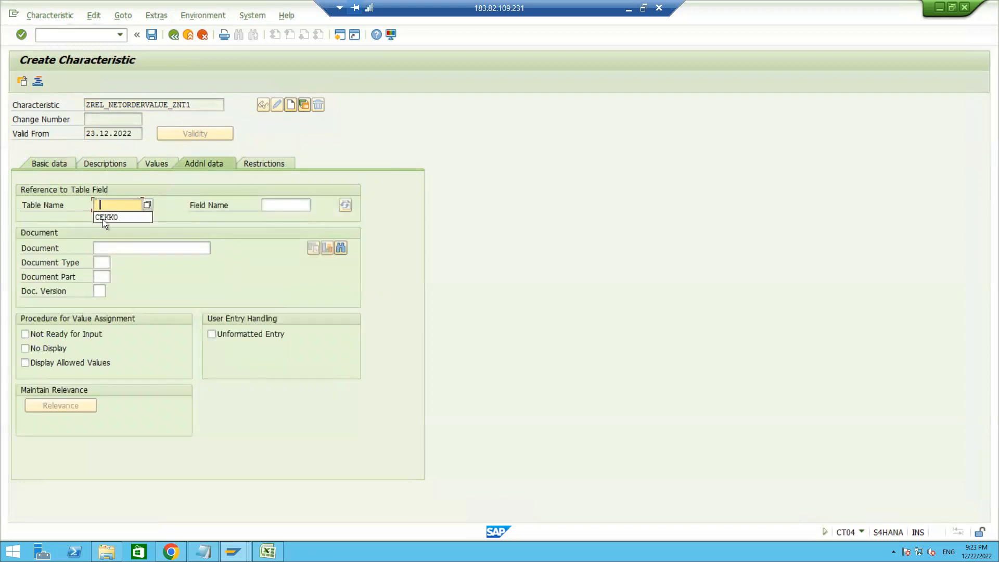
click(102, 219)
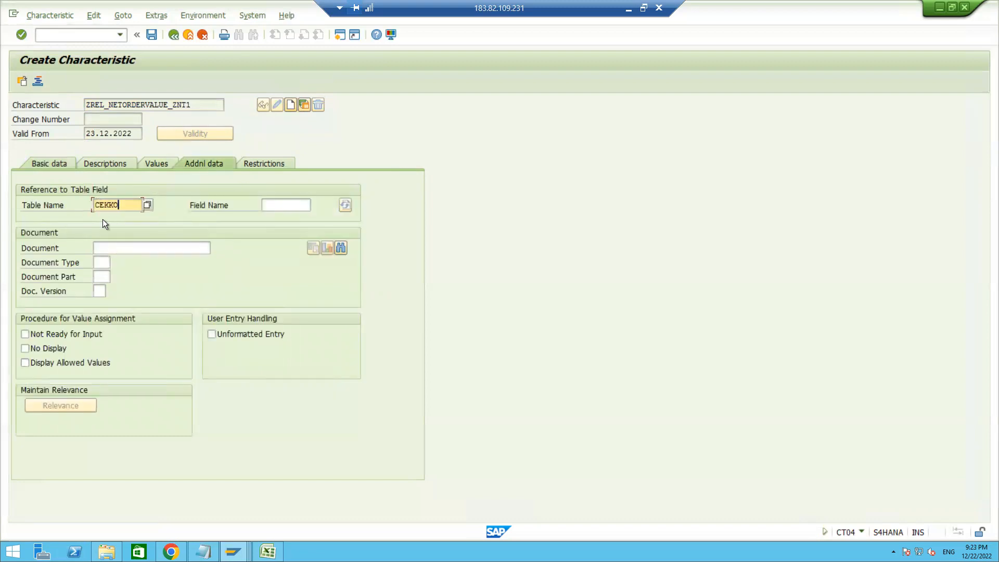
click(272, 205)
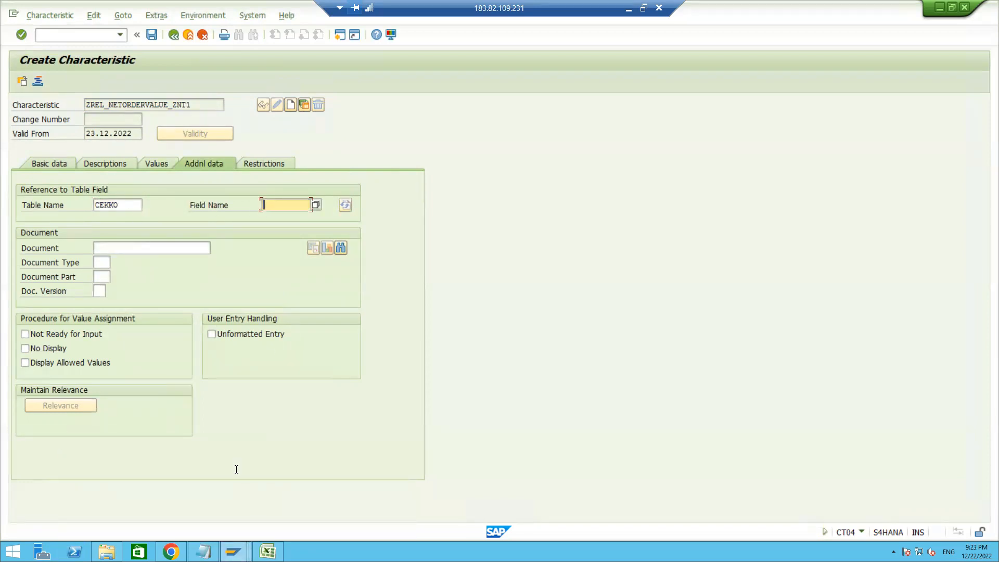
- Switch to the CEKKO structure display and search its component list for NET ORDER VALUE
mouse_move(234, 552)
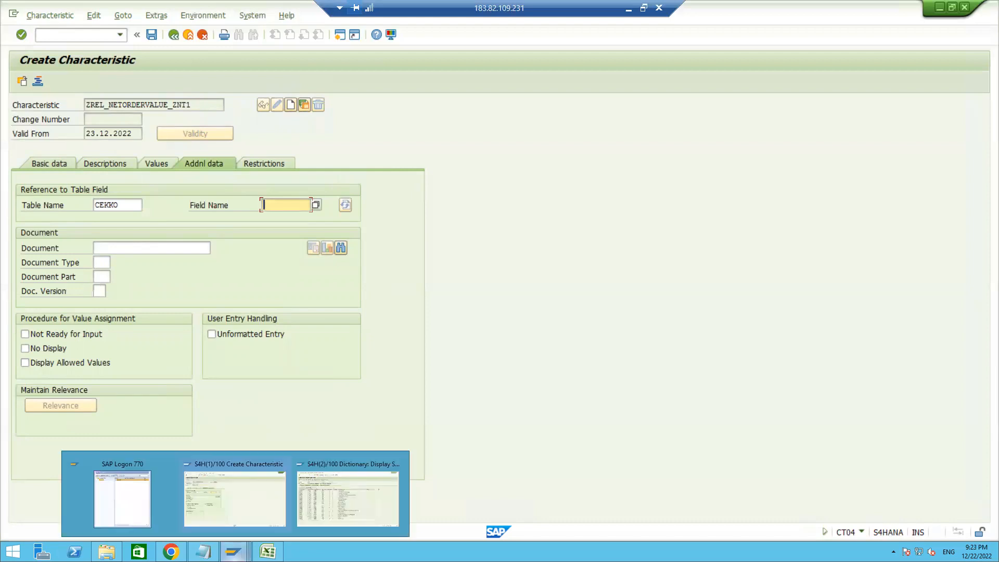
click(319, 485)
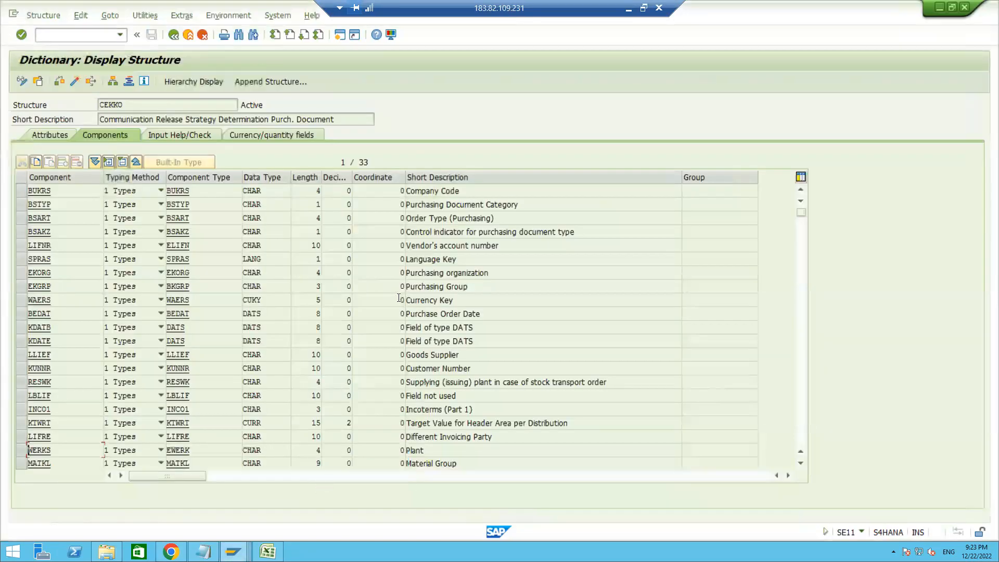
key(ctrl+f)
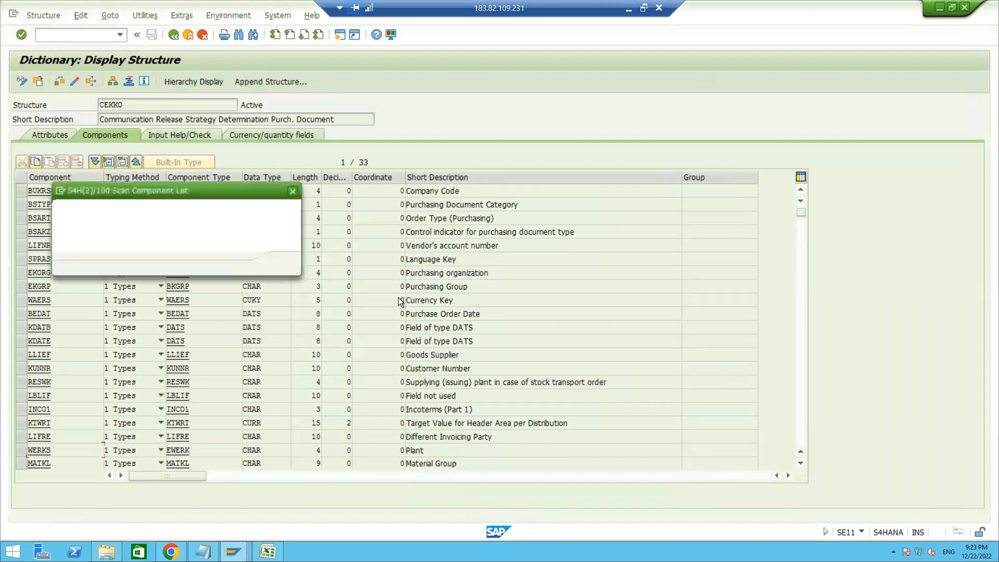
text(NE)
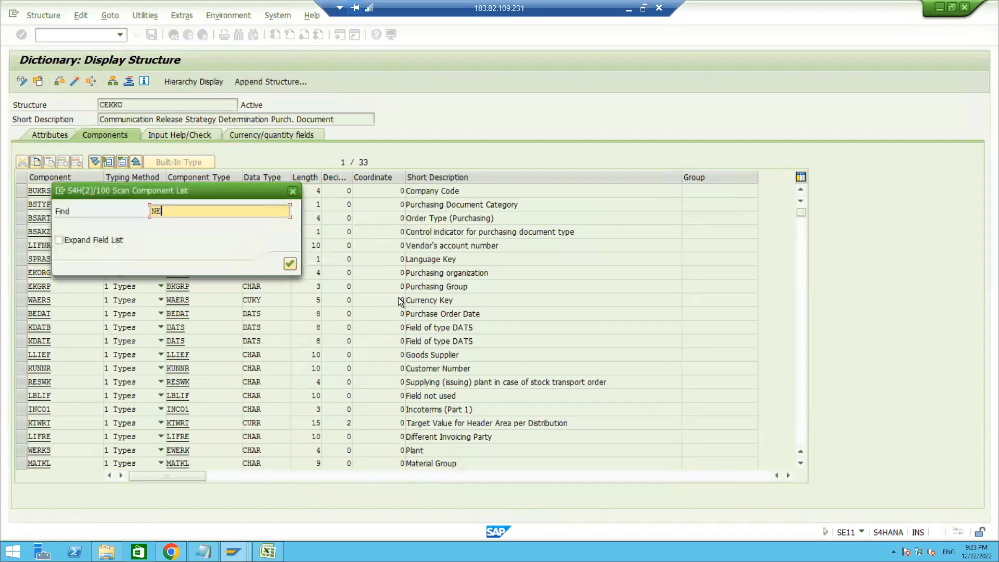
text(T ORDER VALUE)
key(Return)
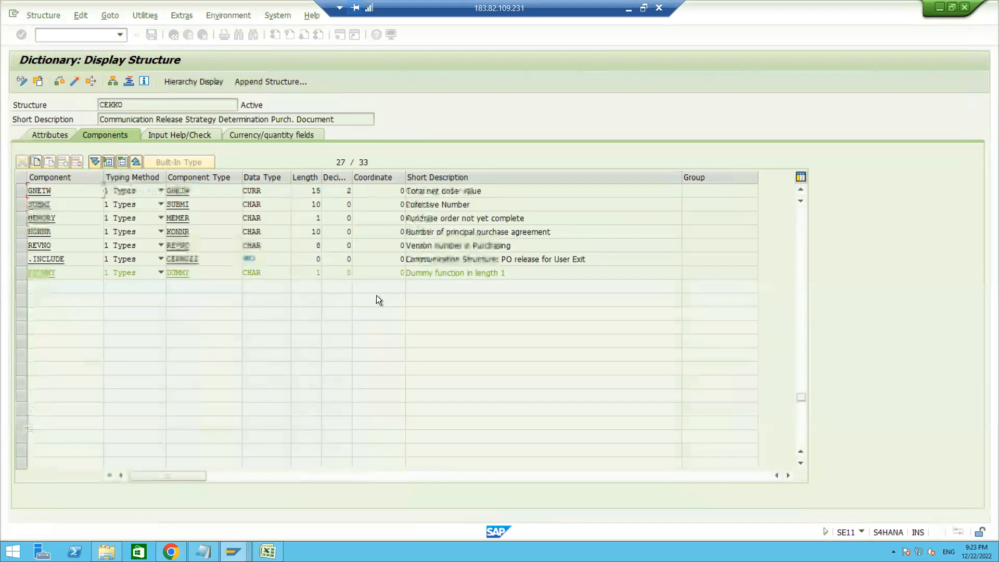
- Copy the total net order value component GNETW from CEKKO and set it as the net order value characteristic's field name in CT04
click(501, 190)
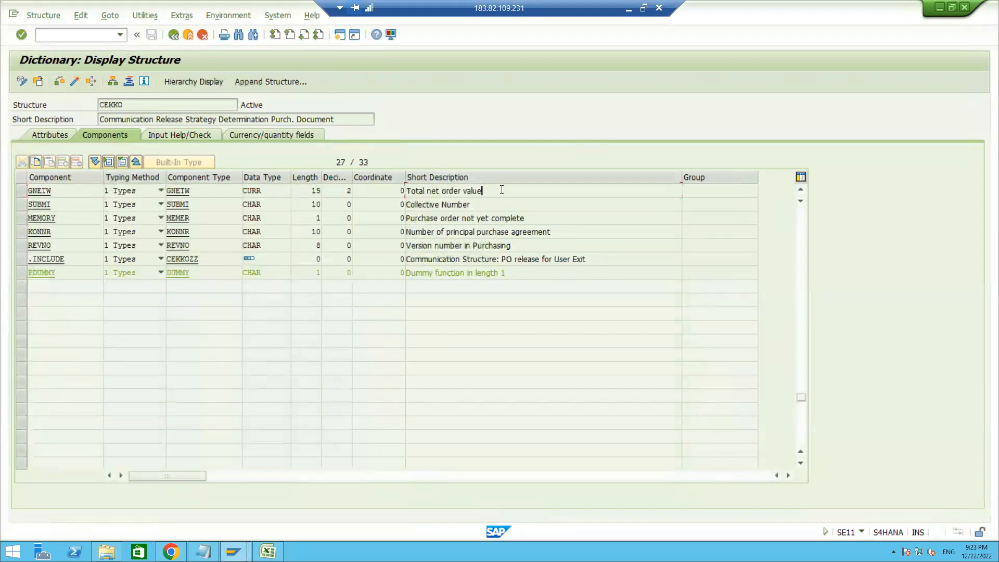
click(51, 191)
double_click(28, 191)
key(alt+Tab)
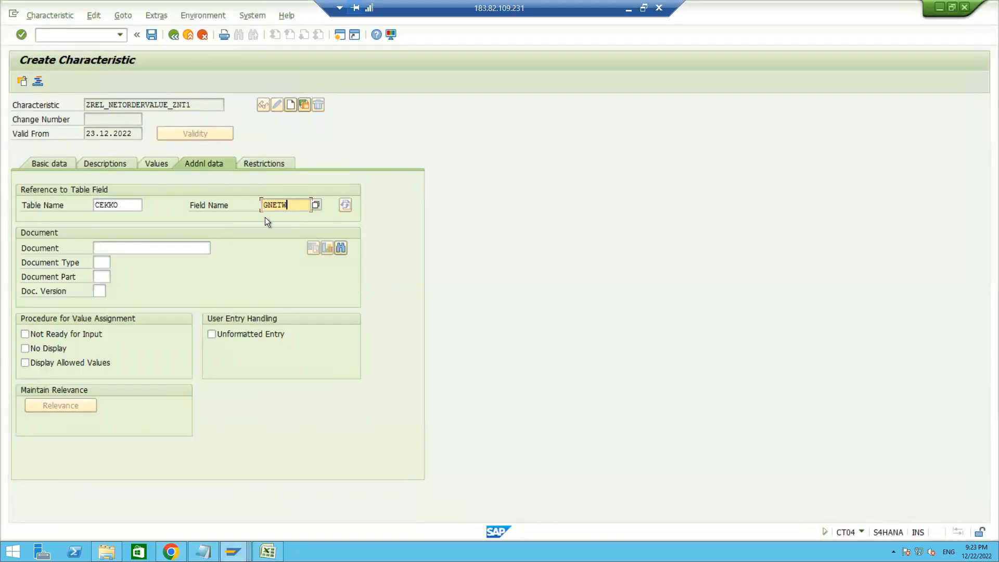
key(Return)
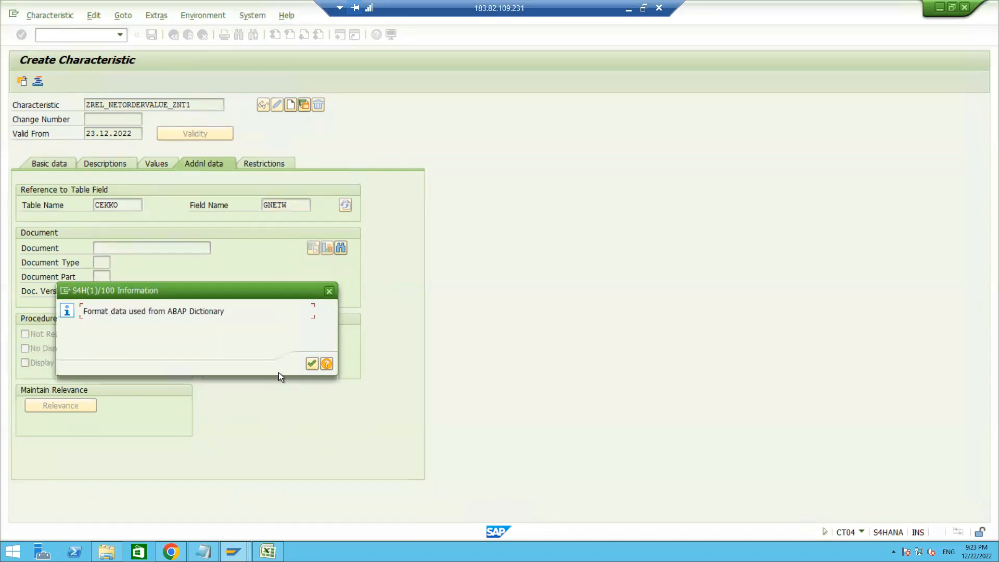
key(Return)
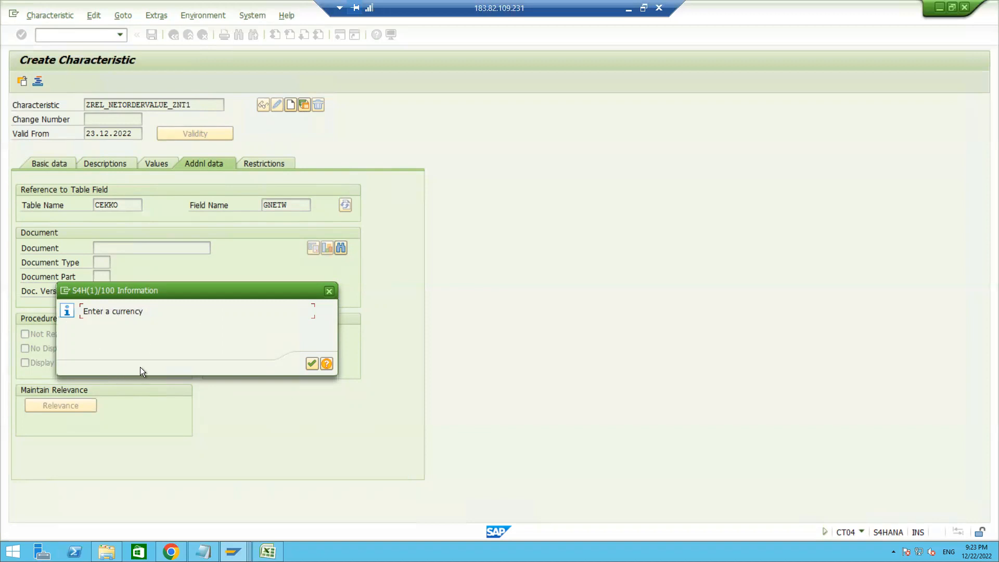
key(Return)
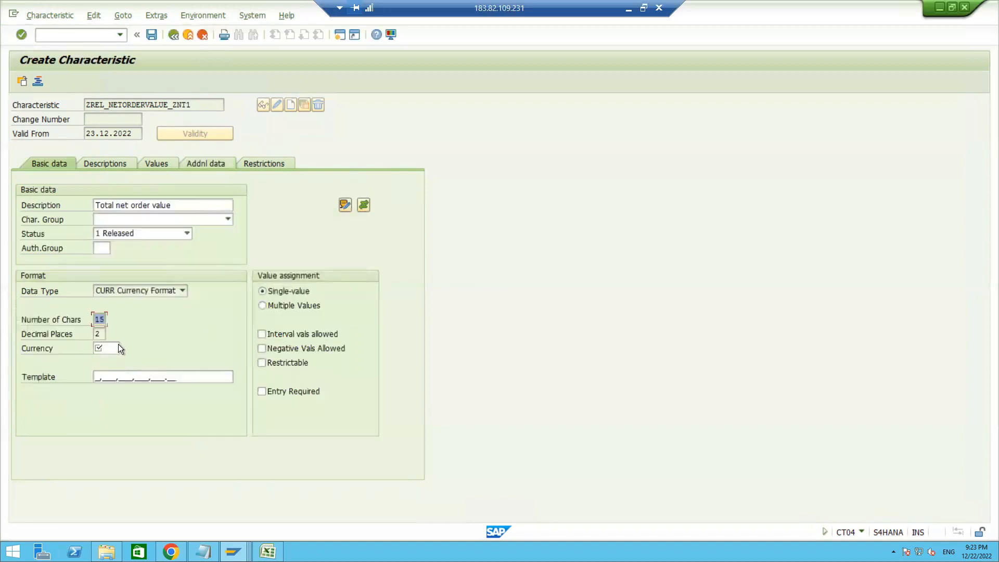
- Set the characteristic's currency to INR and allow interval values
click(119, 346)
text(INR)
key(Return)
click(262, 334)
- Check the R1 and R2 value ranges and approvers in Excel, and set the SAP characteristic's value assignment to Multiple Values
click(268, 552)
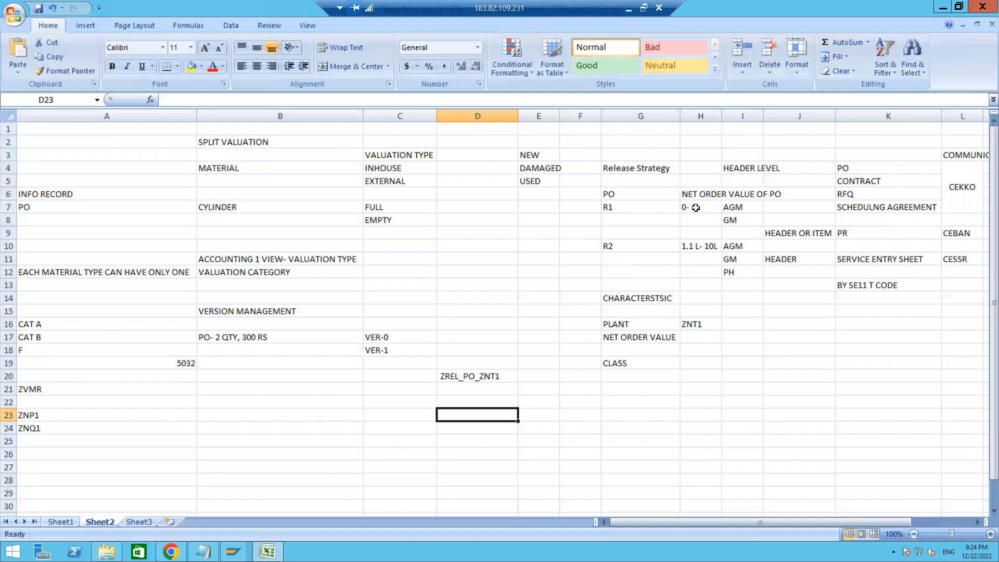
click(695, 208)
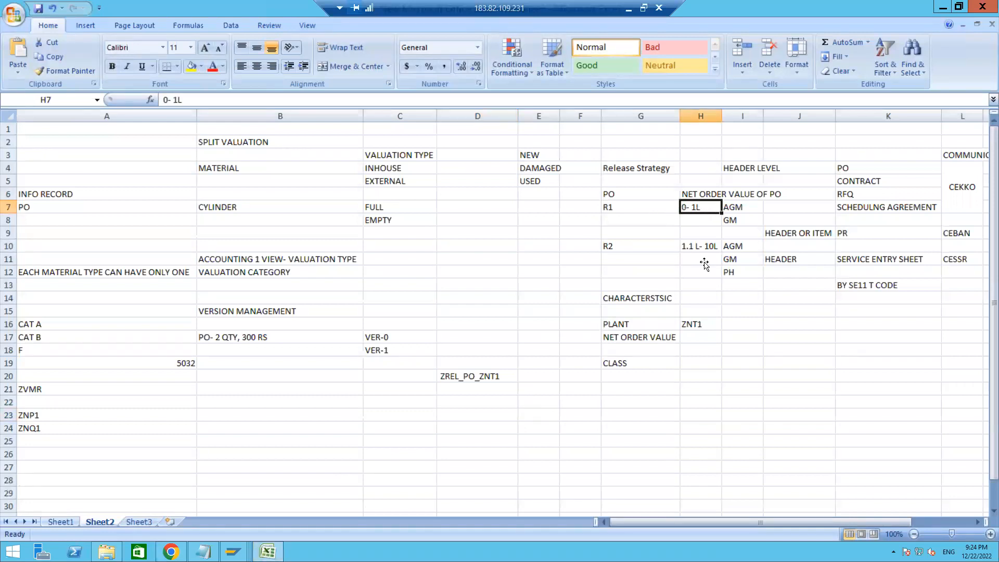
click(695, 245)
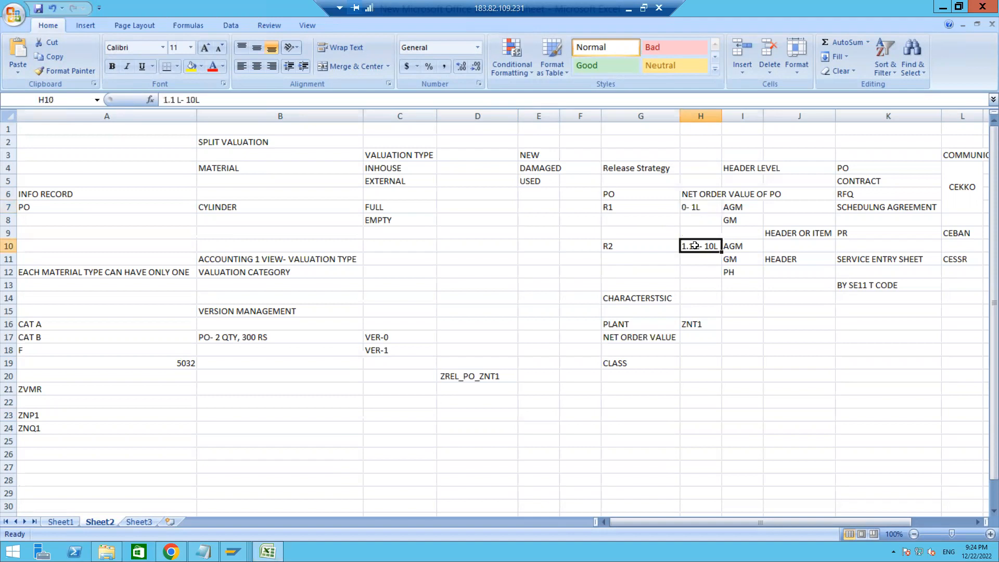
click(690, 207)
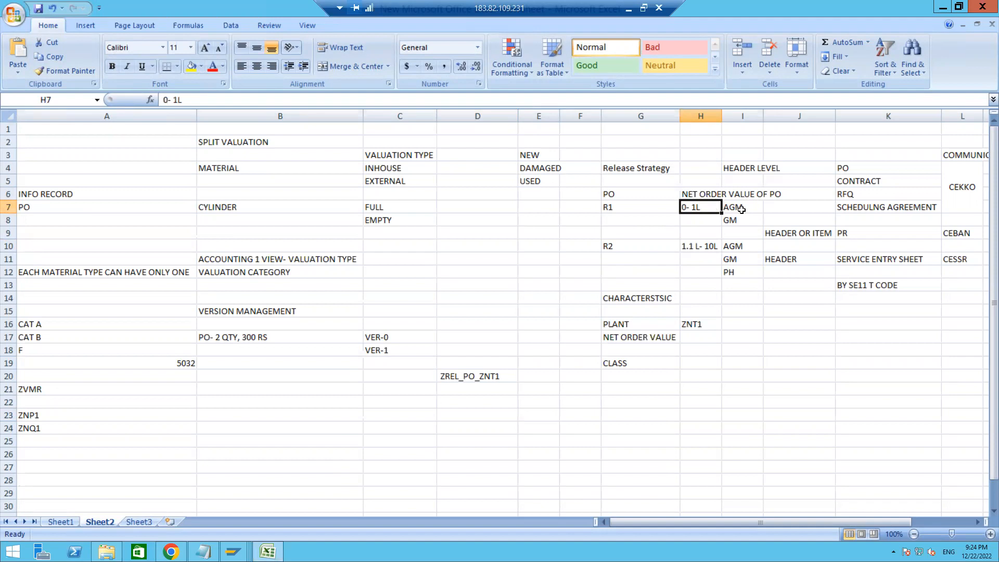
drag(742, 209, 741, 215)
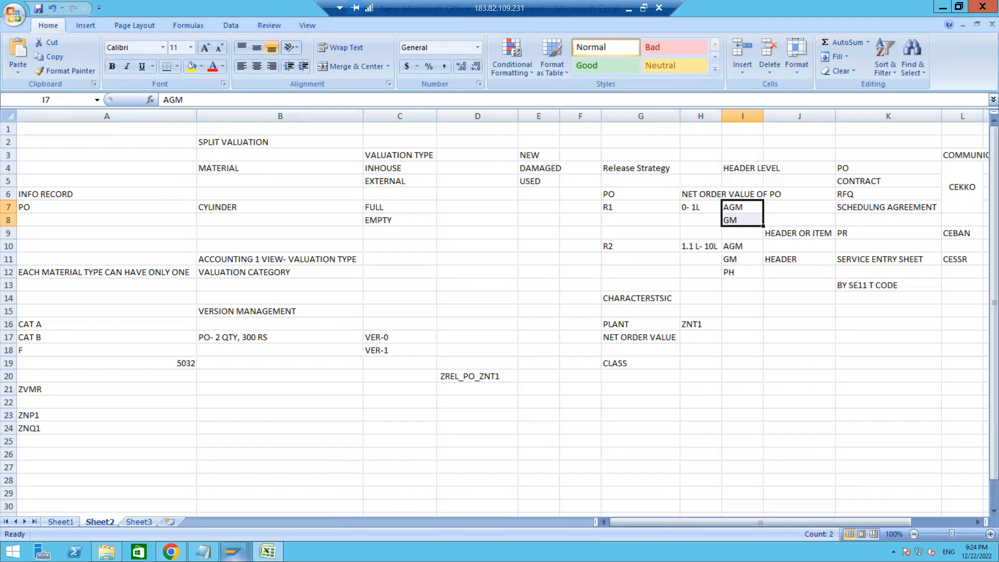
mouse_move(234, 551)
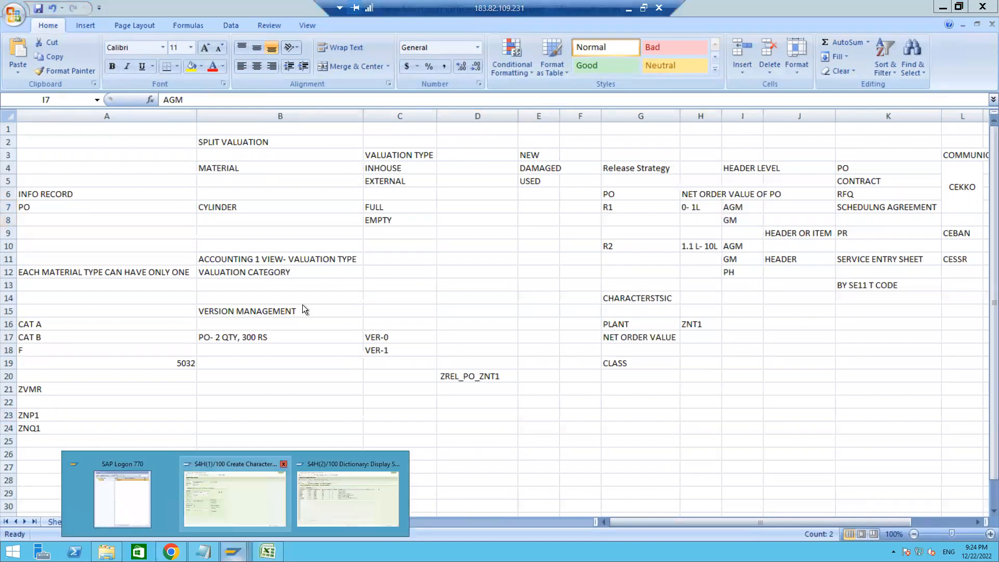
click(270, 489)
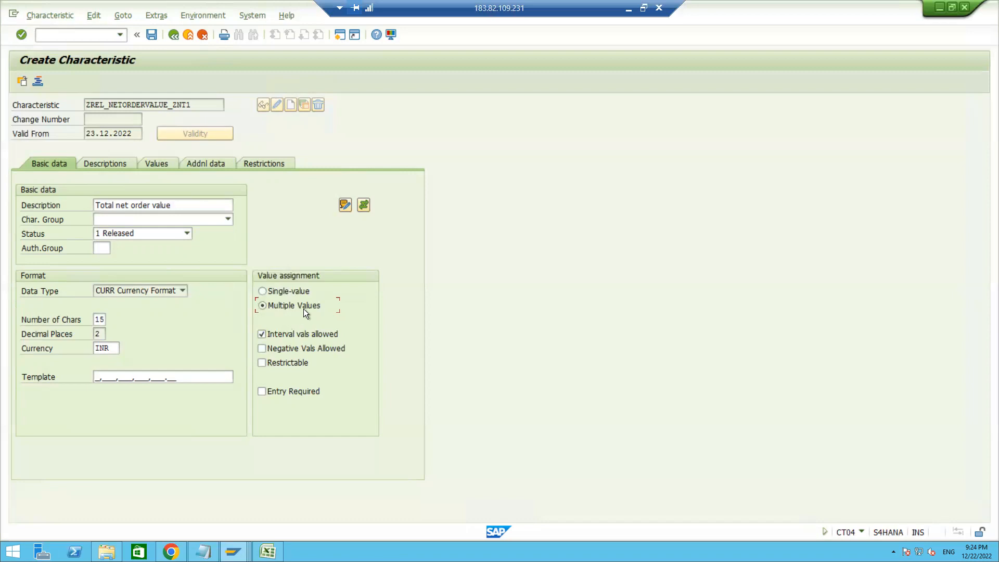
key(Return)
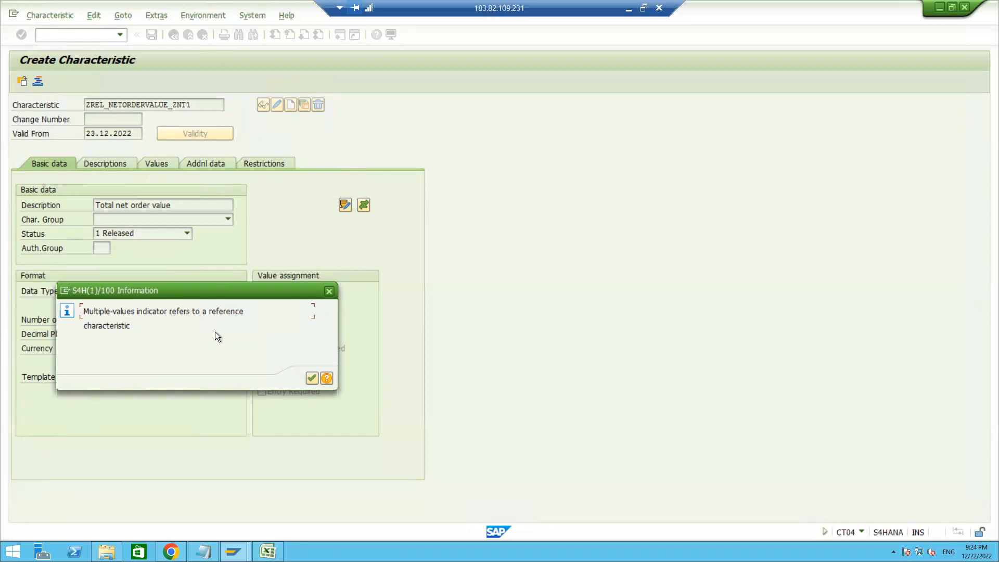
key(Return)
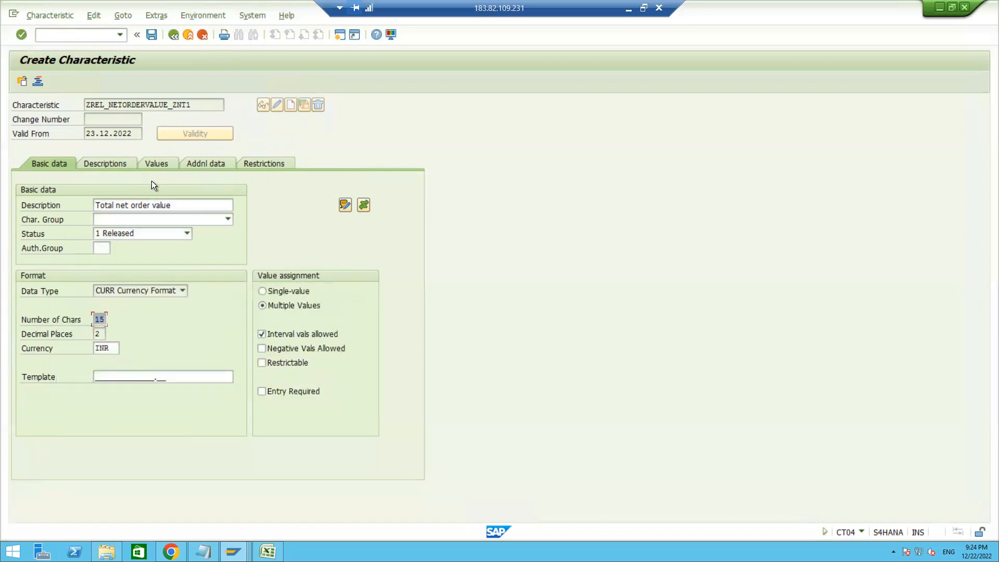
- Restrict the net order value characteristic to class type 032 and save it
click(160, 164)
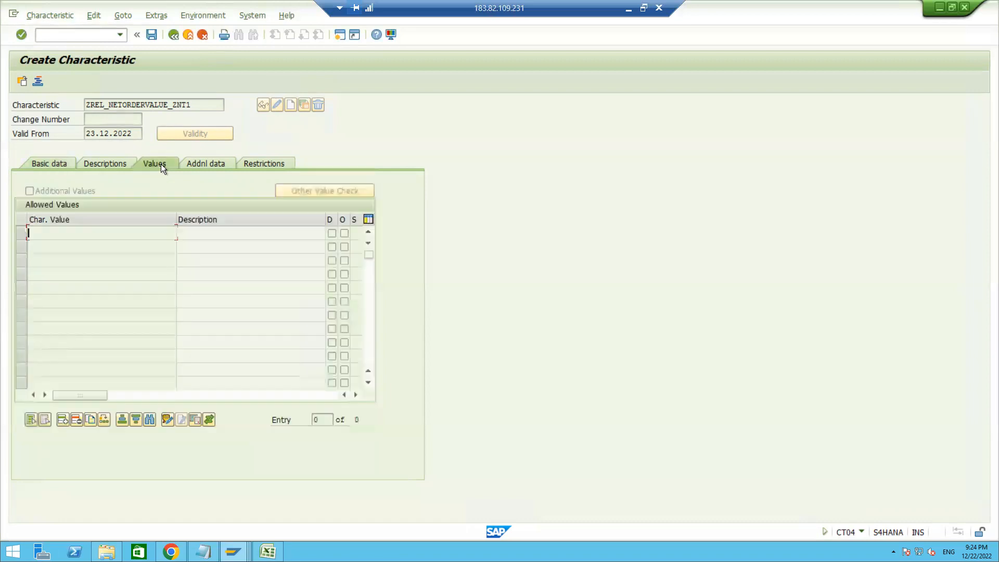
click(260, 160)
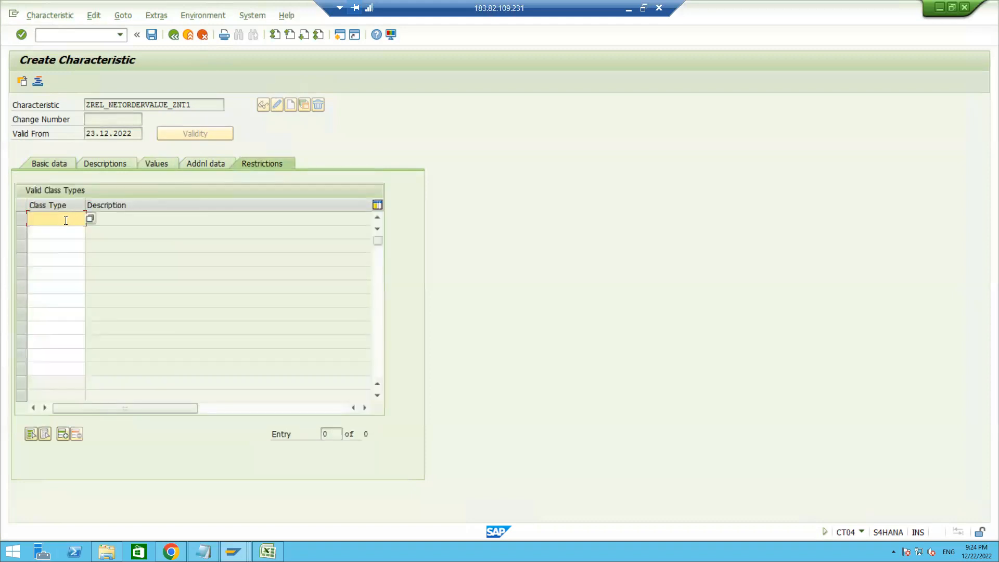
click(66, 220)
text(032)
key(Return)
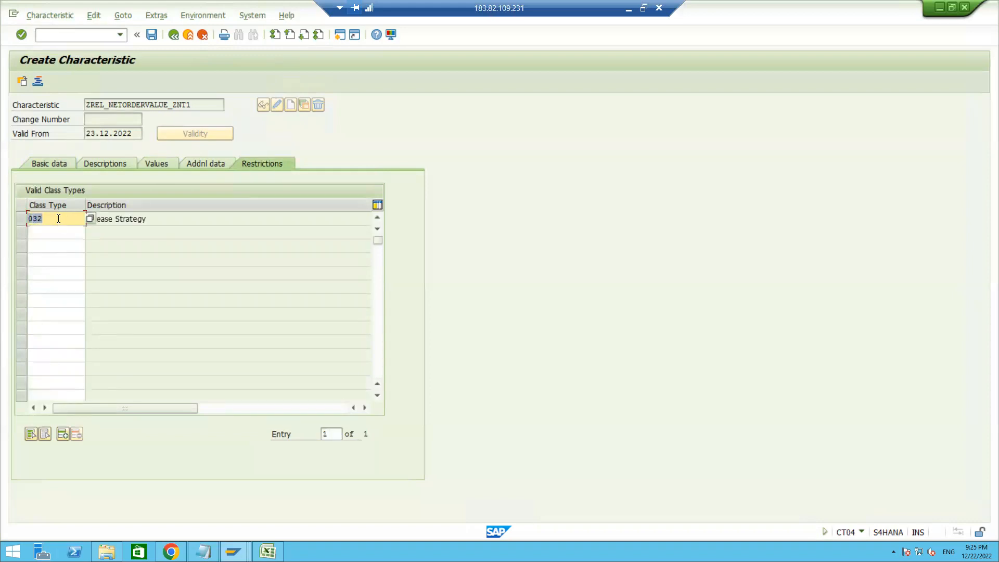
click(151, 32)
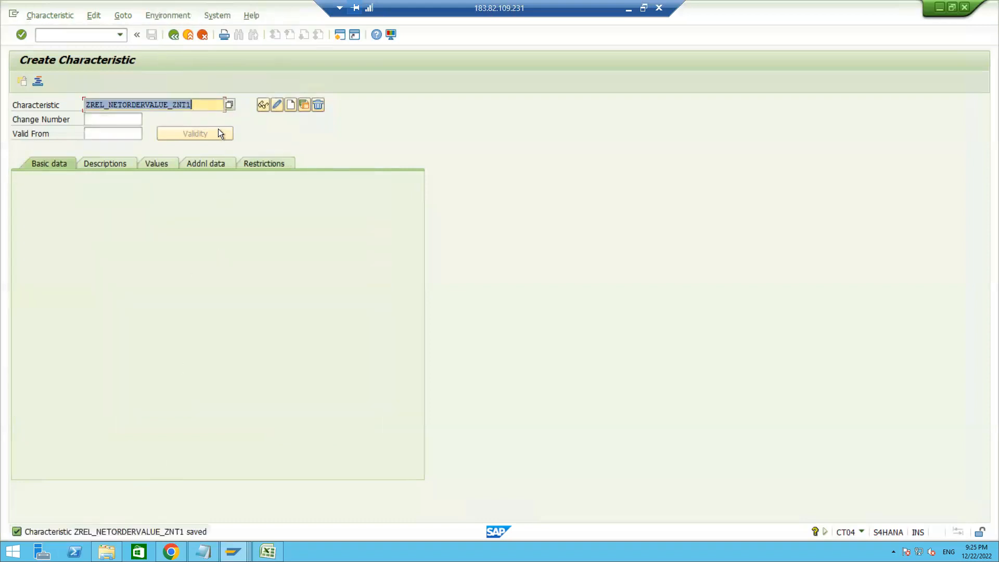
- Copy the characteristic name ZREL_NETORDERVALUE_ZNT1 into cell D21 of the Excel sheet and fit column D to its width
key(ctrl+c)
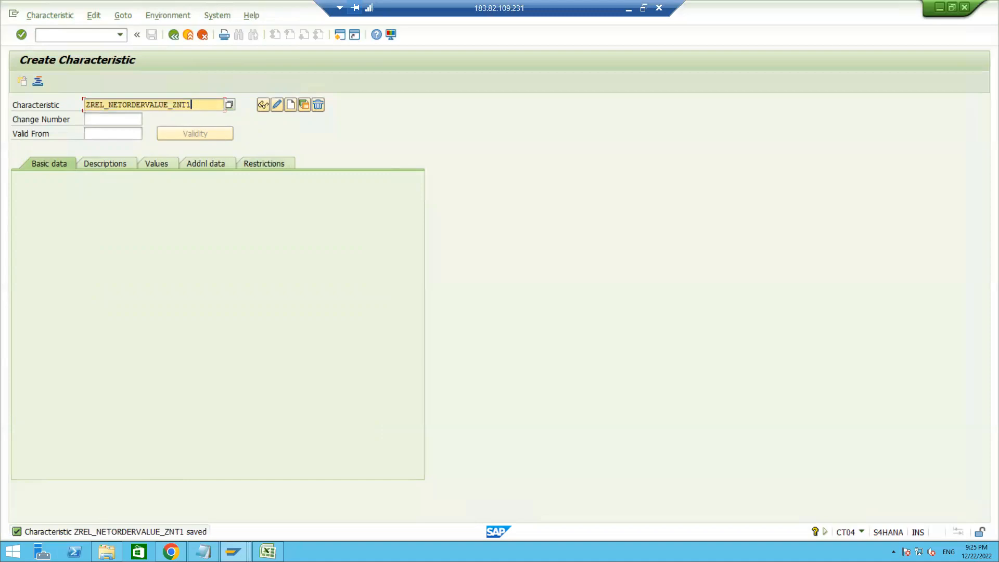
click(267, 551)
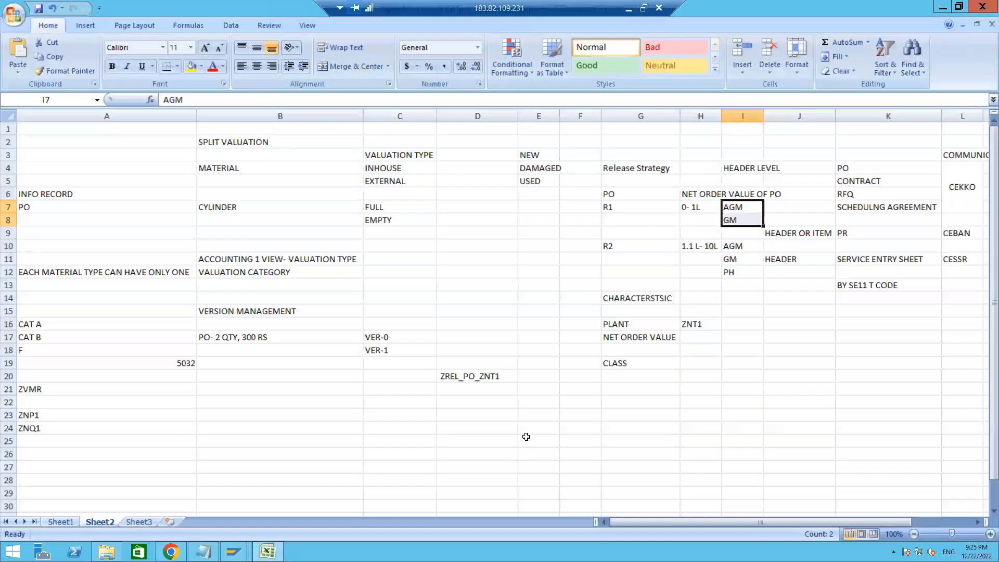
click(456, 391)
key(ctrl+v)
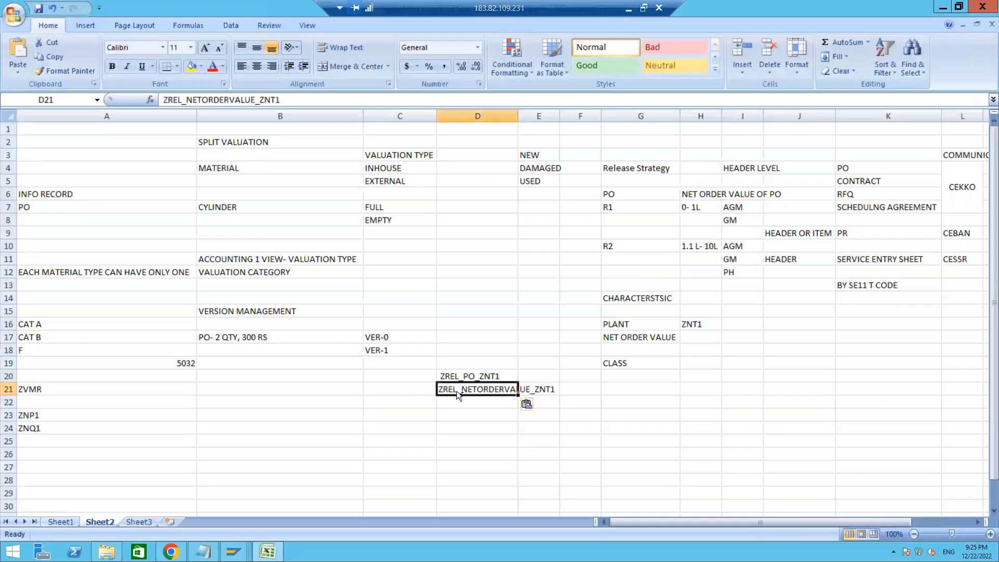
double_click(518, 112)
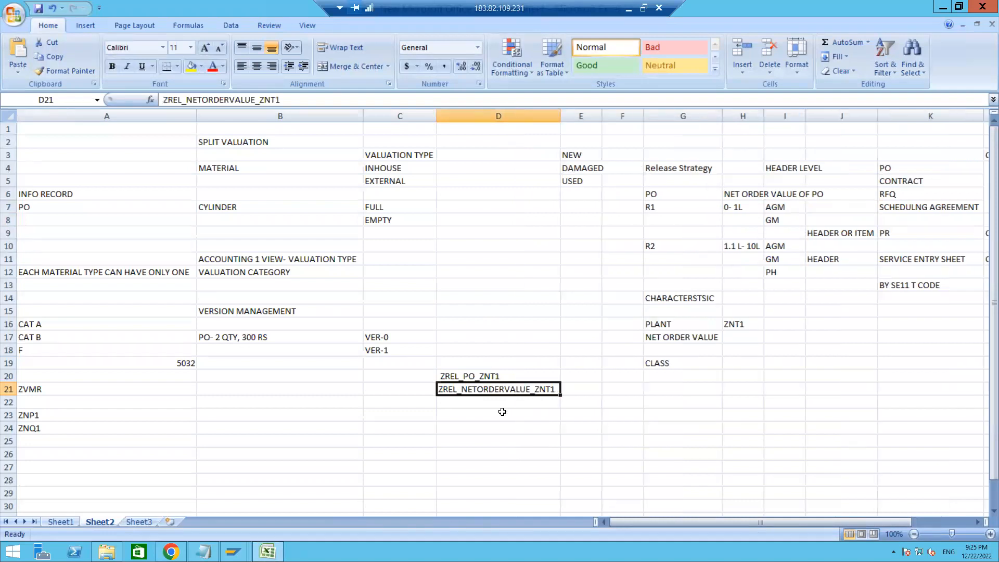
key(alt)
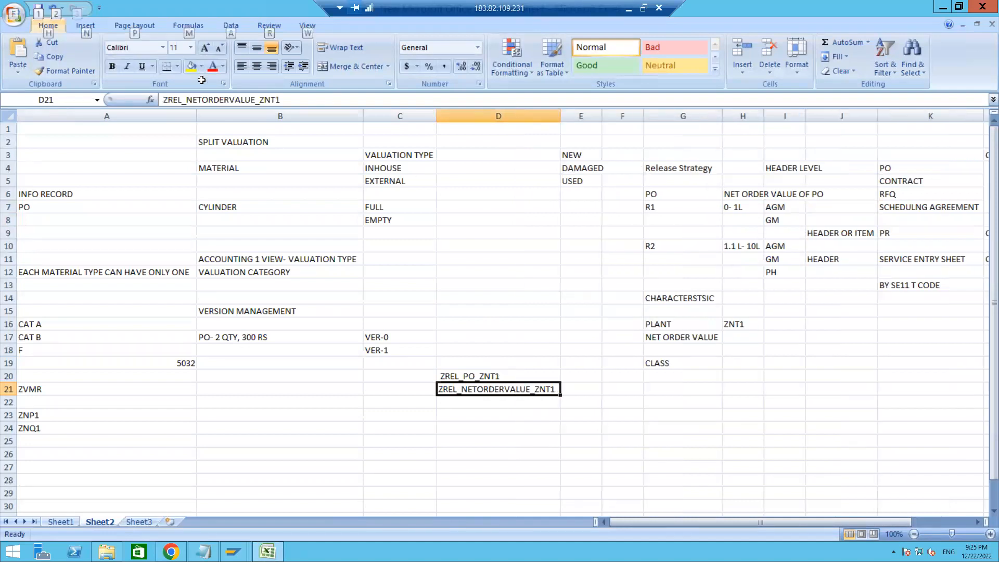
- Switch back to SAP, leave characteristic creation and open Edit Class under Release Procedure for Purchase Orders
click(233, 552)
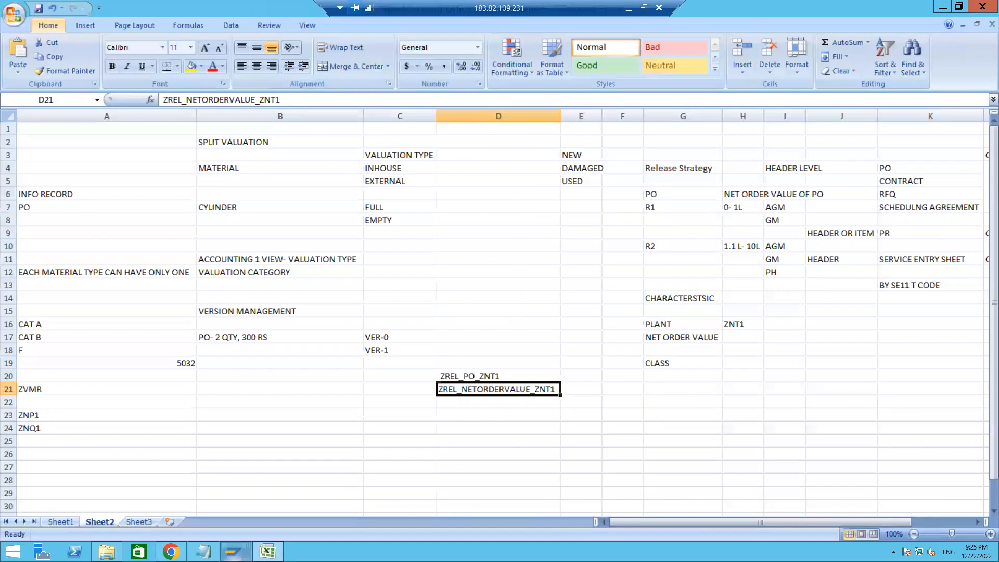
click(234, 494)
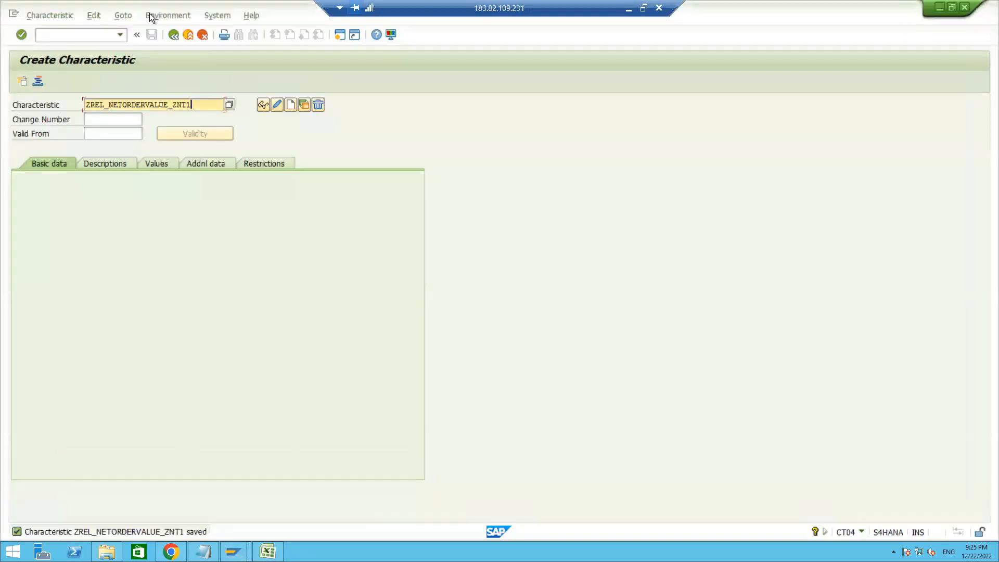
click(172, 34)
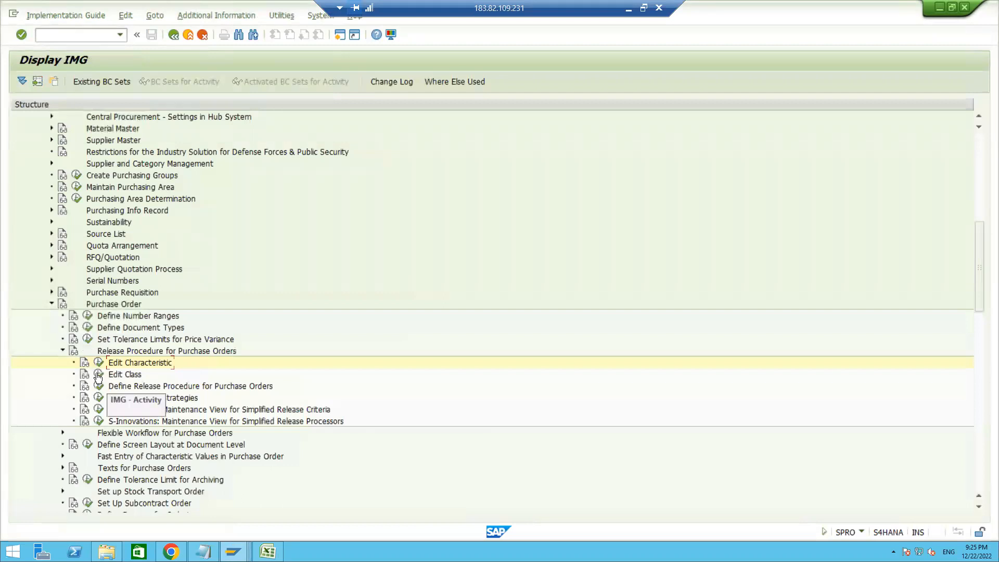
click(98, 375)
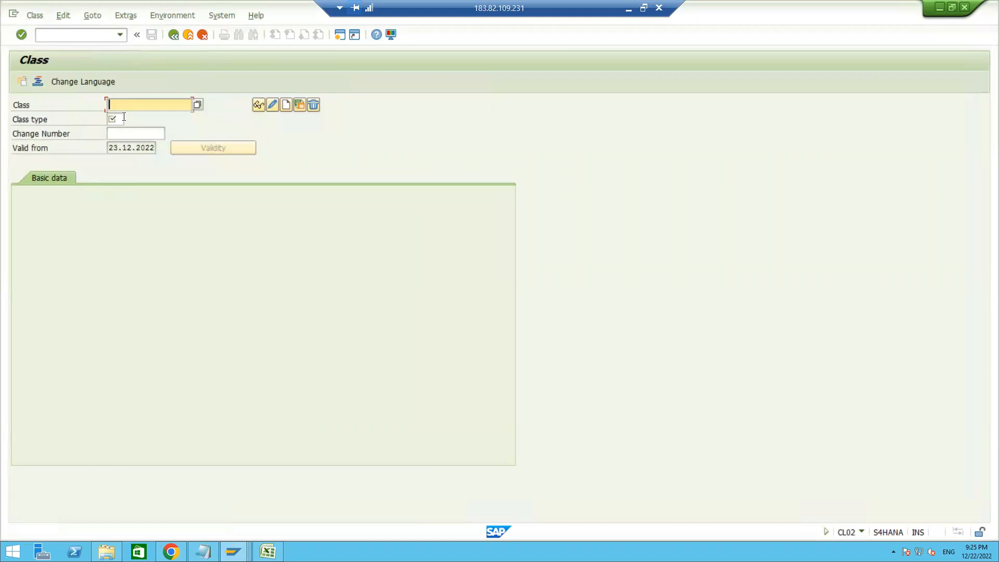
- Start creating class ZCLS_RELPO with class type 032 Release Strategy and the description Release PO
text(ZCLS_RELPO)
click(115, 118)
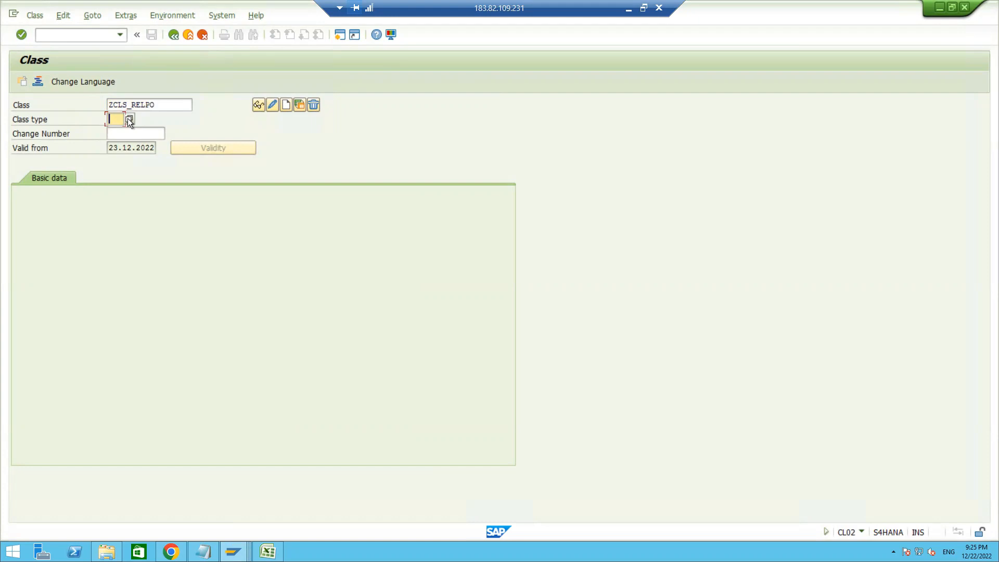
click(129, 119)
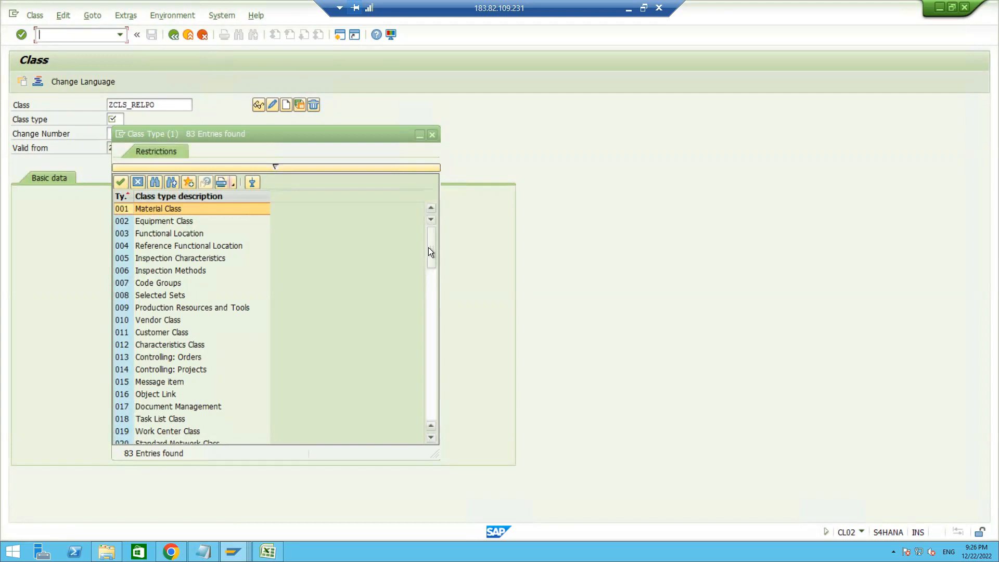
click(429, 285)
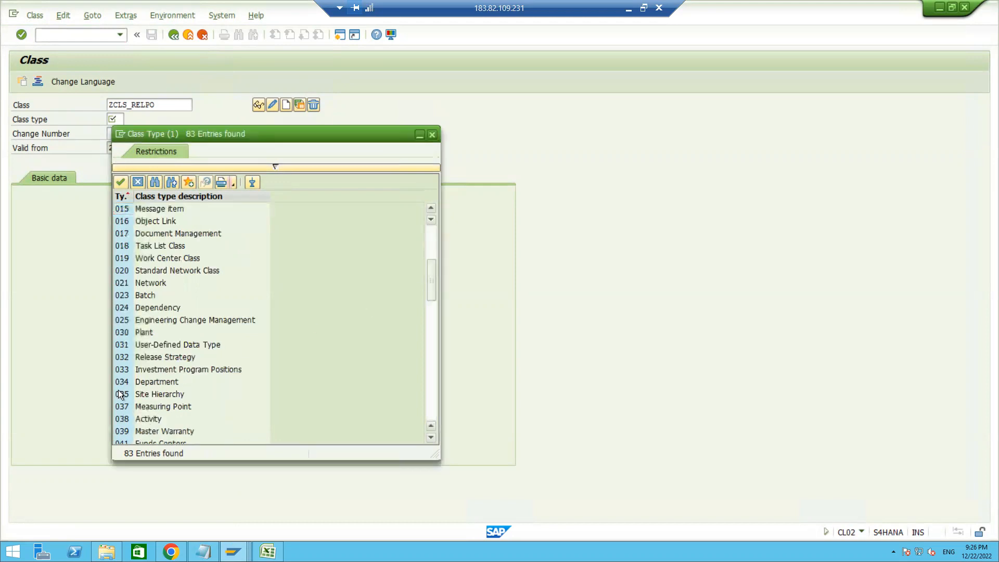
double_click(124, 359)
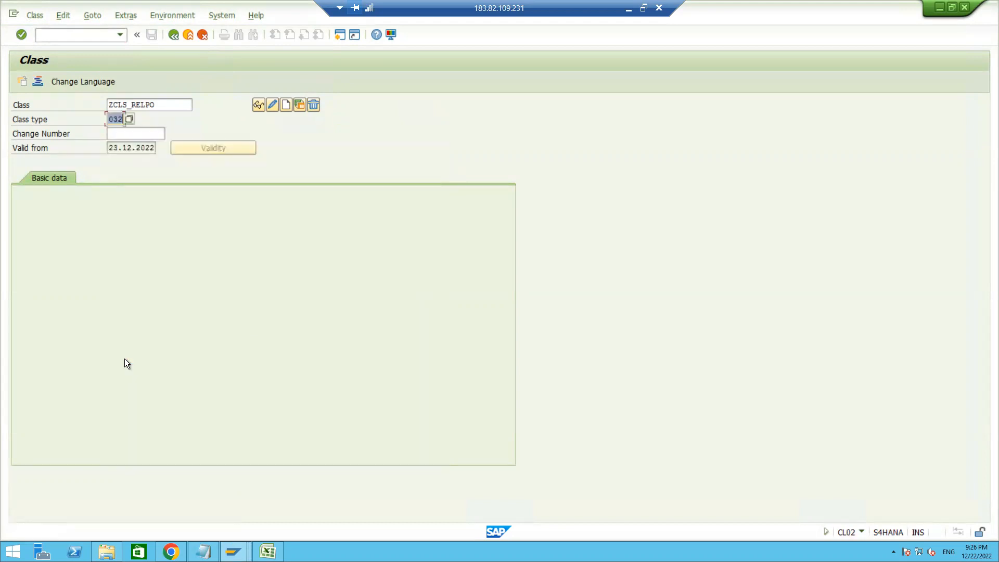
click(285, 105)
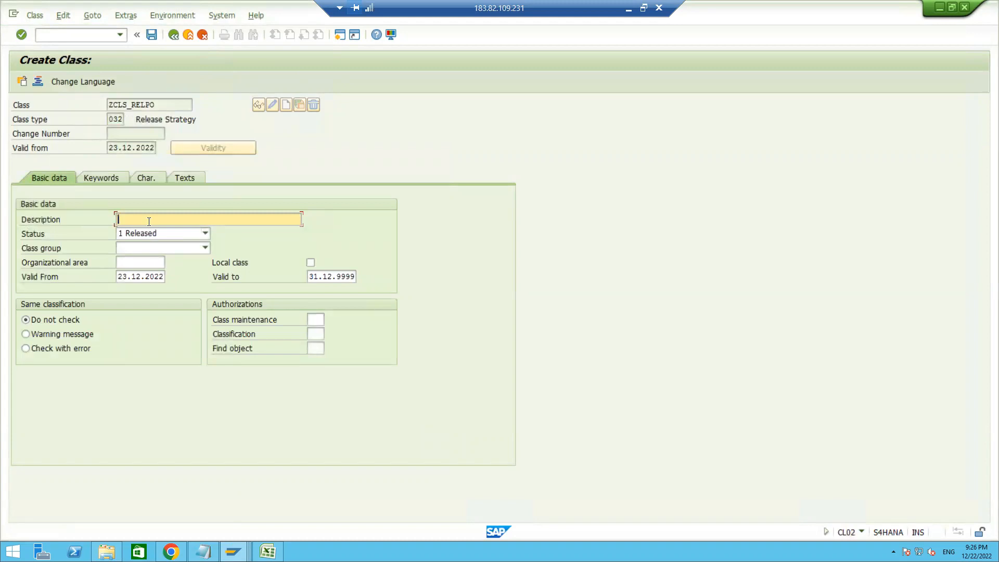
text(Release PO)
- Copy ZREL_PO_ZNT1 and ZREL_NETORDERVALUE_ZNT1 from Excel into the characteristics list of class ZCLS_RELPO
click(142, 179)
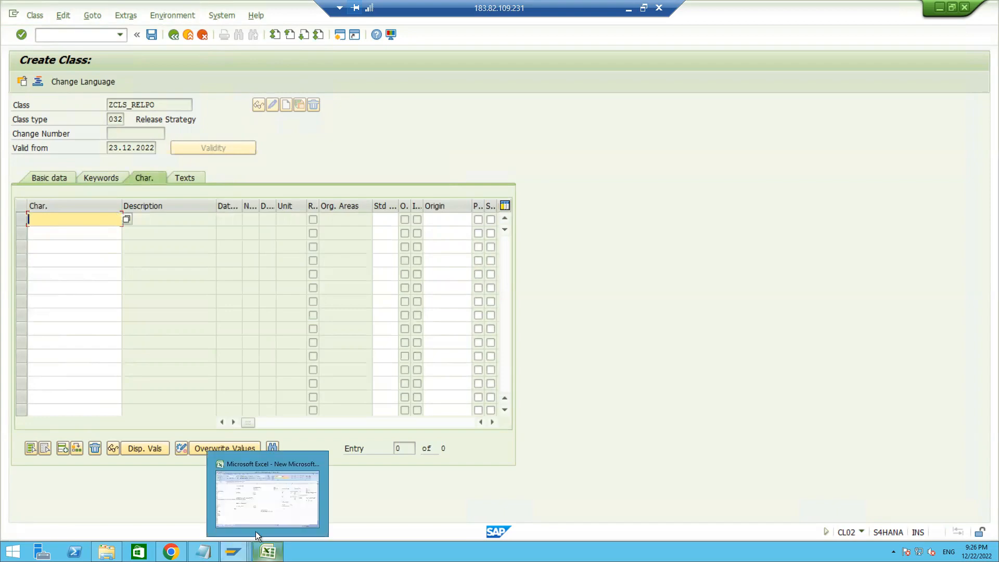
click(255, 531)
drag(493, 375, 493, 388)
key(ctrl+c)
key(alt+Tab)
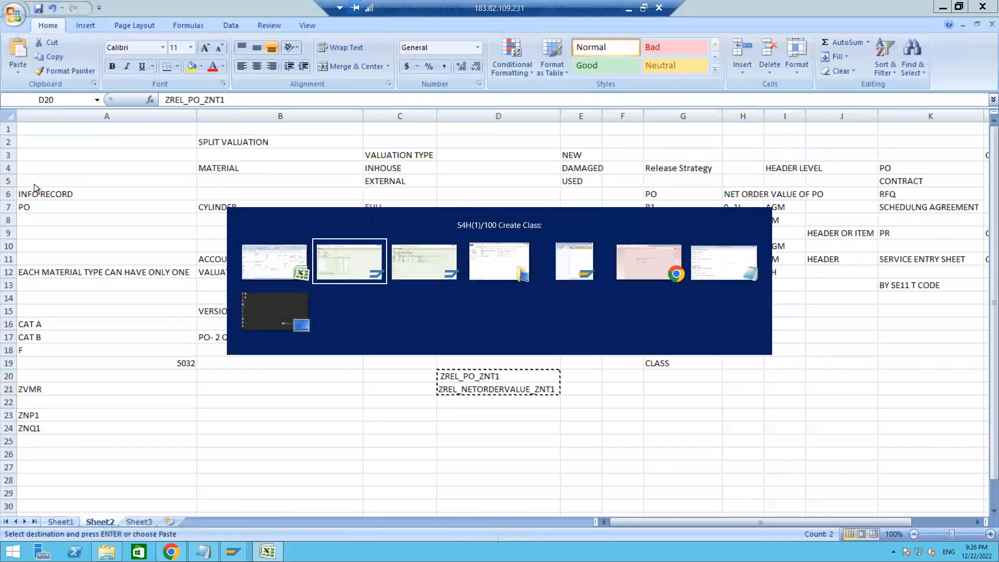
key(ctrl+v)
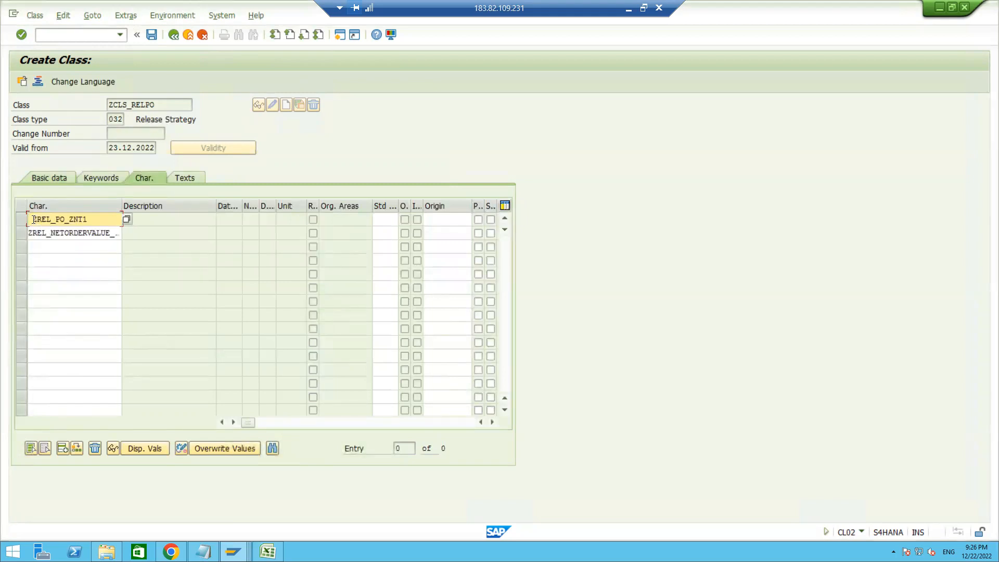
- Remove the leading space before ZREL_PO_ZNT1 in the class's characteristics list and validate the entries
click(33, 219)
key(BackSpace)
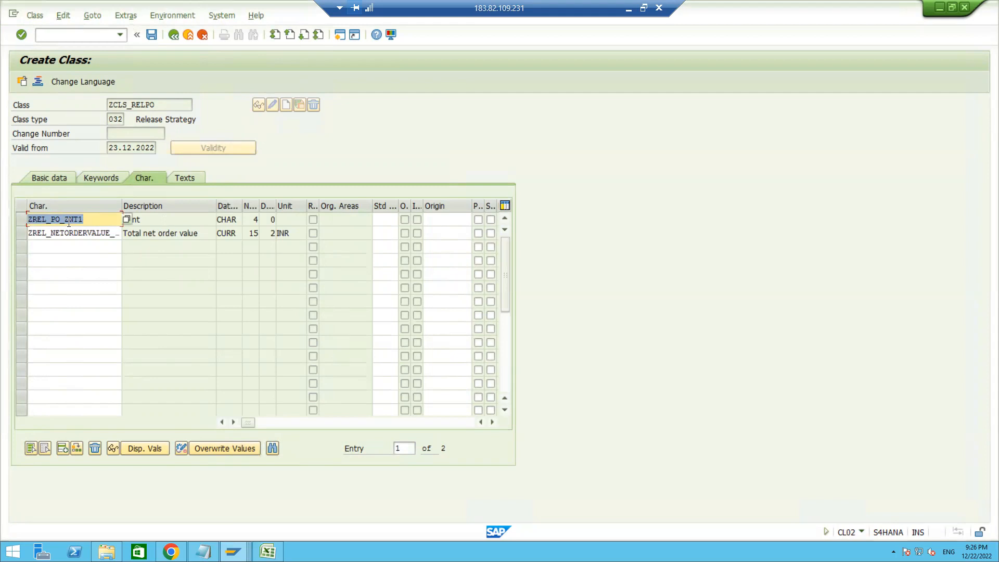
- Copy the class name ZCLS_RELPO into cell D23 of the Excel sheet
click(163, 109)
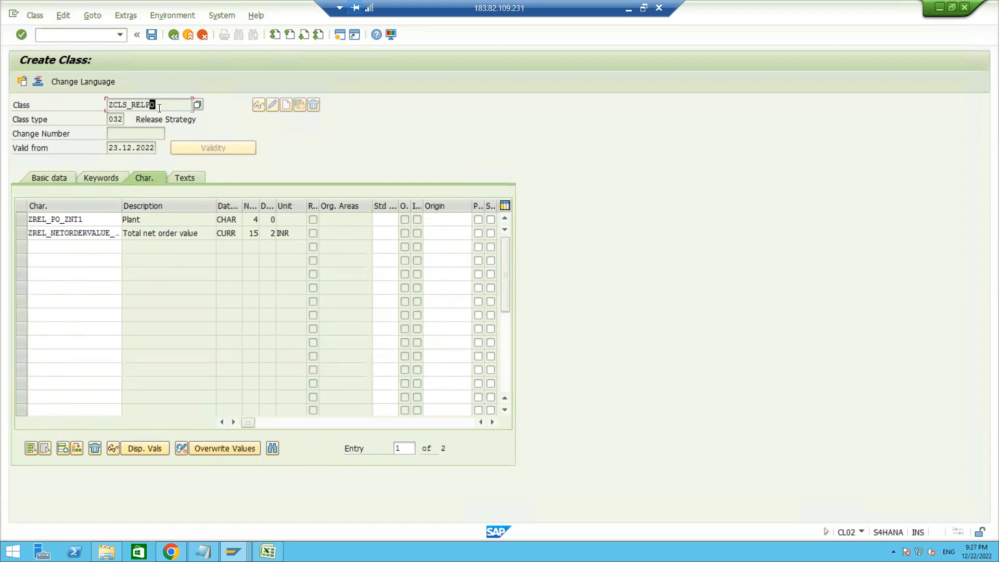
double_click(105, 105)
key(ctrl+c)
click(268, 551)
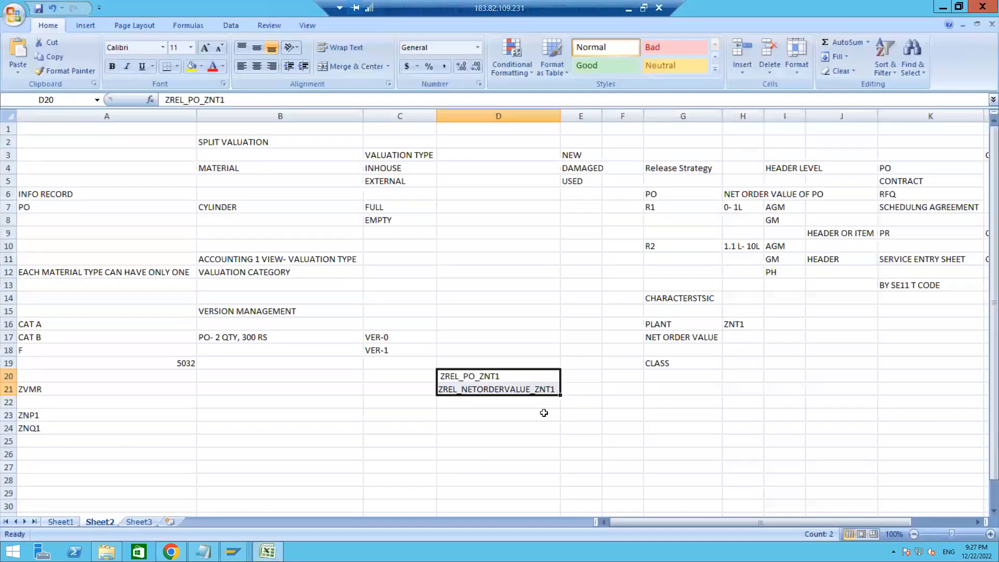
click(475, 415)
key(ctrl+v)
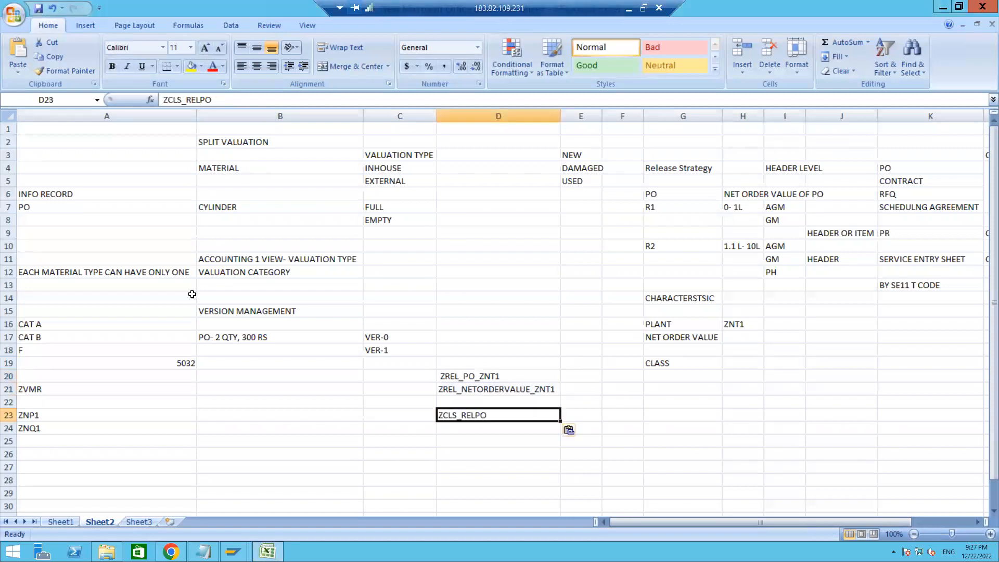
- Switch back to SAP and save the class ZCLS_RELPO
mouse_move(234, 552)
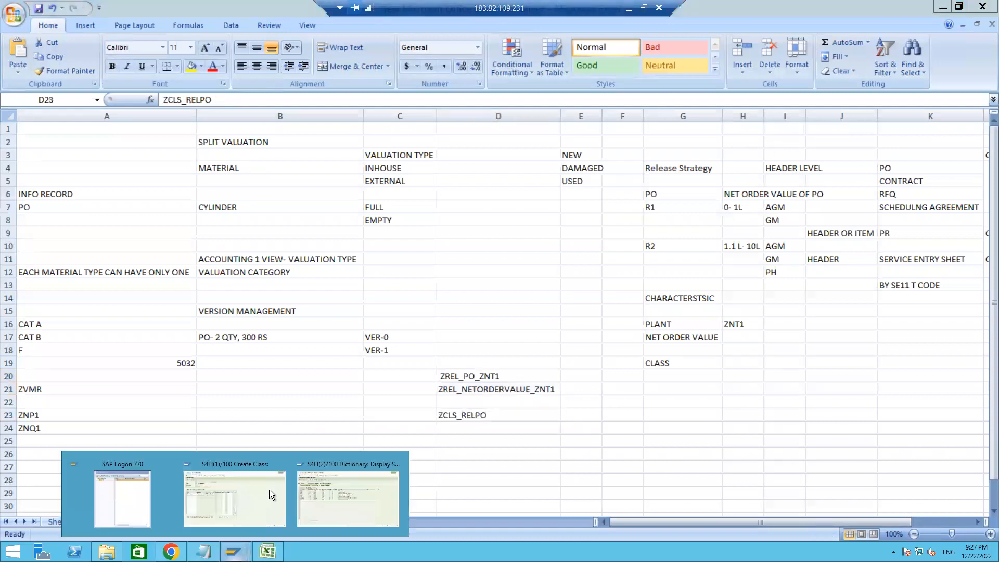
click(238, 498)
click(150, 35)
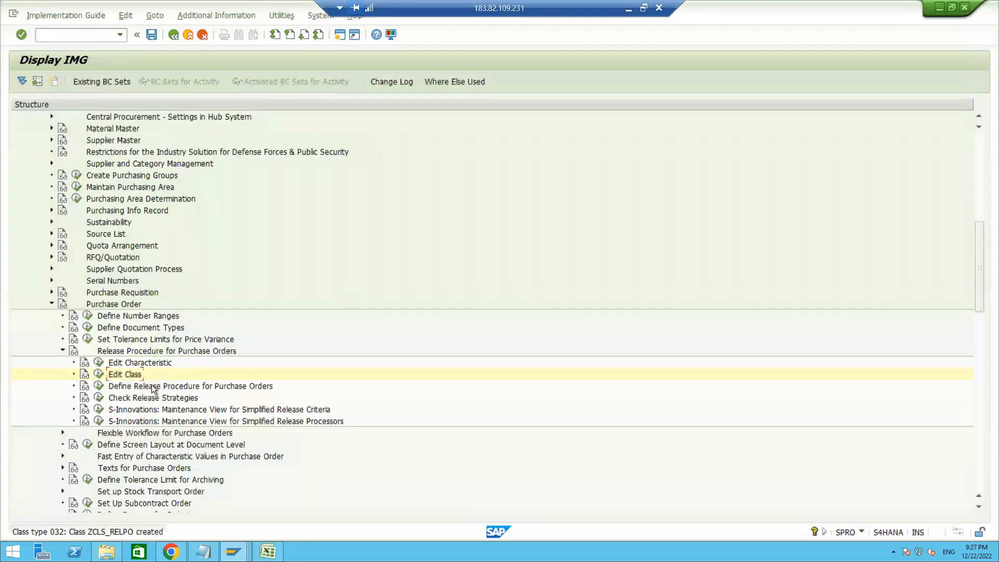
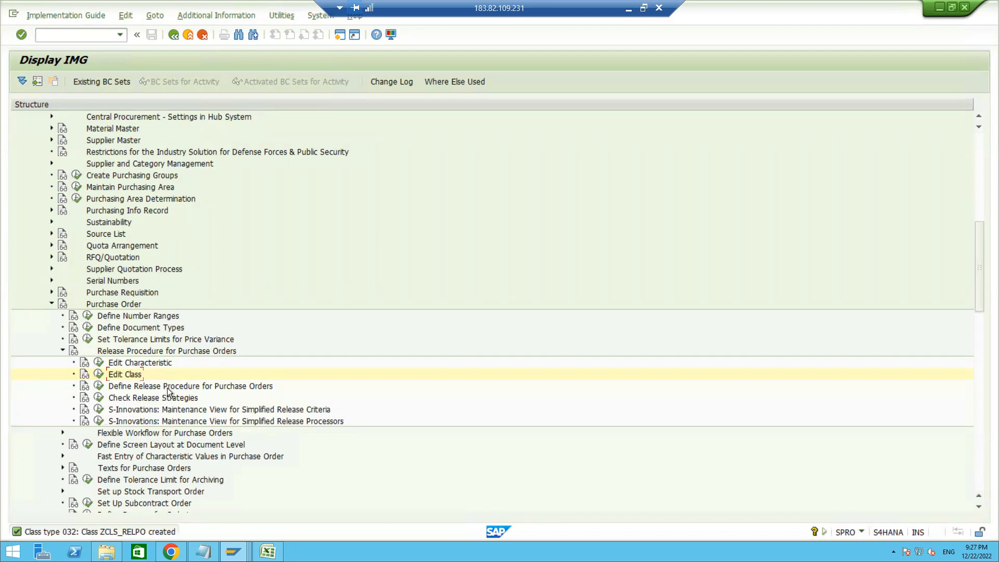
- Open Release Groups under Define Release Procedure for Purchase Orders and delete the existing groups G1 and G2
click(98, 385)
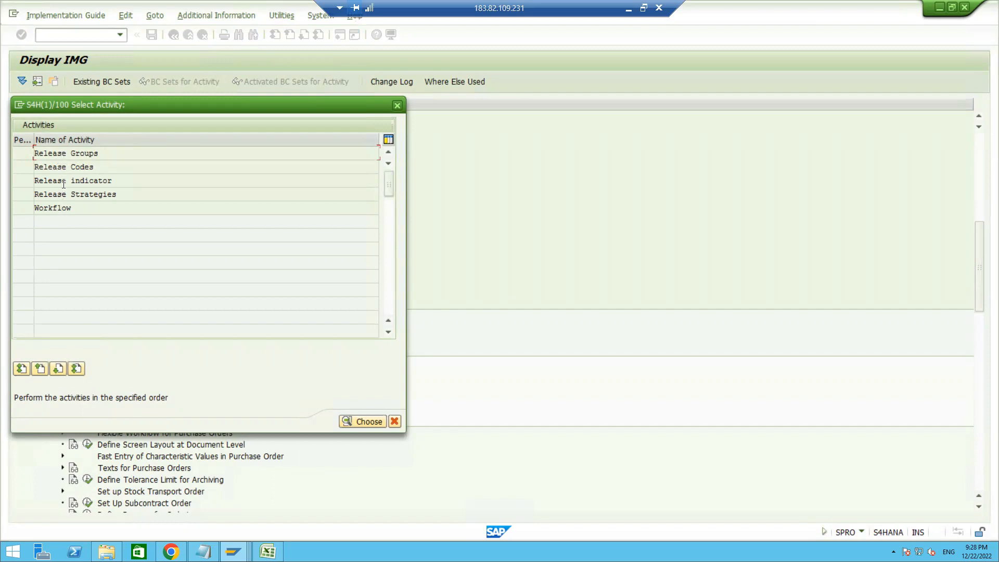
double_click(60, 154)
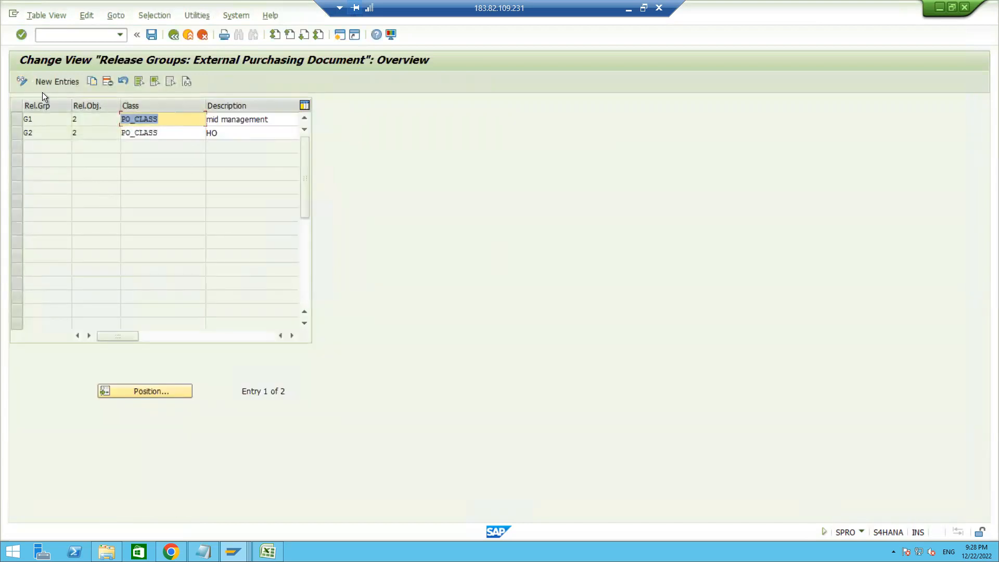
click(139, 80)
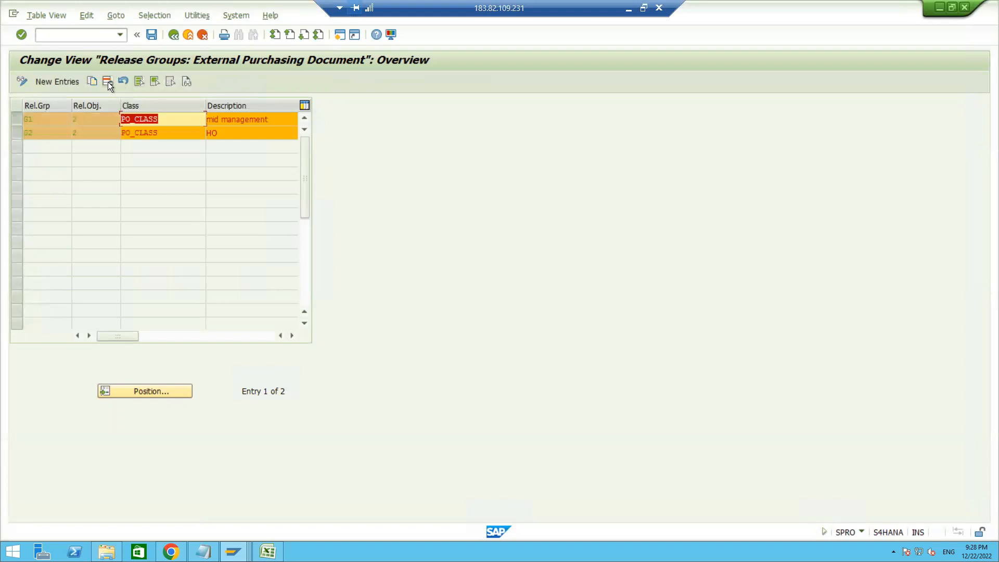
click(108, 83)
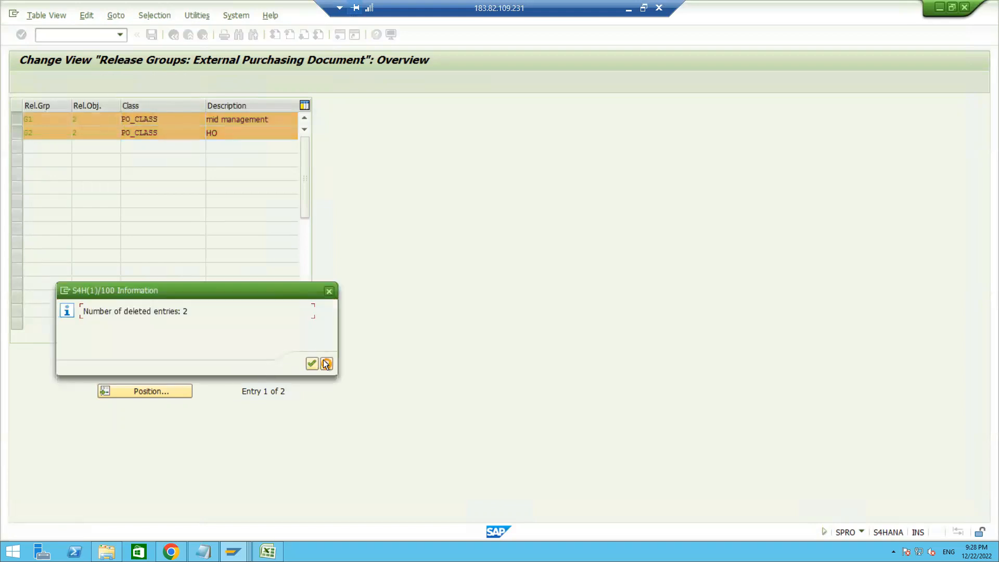
click(314, 364)
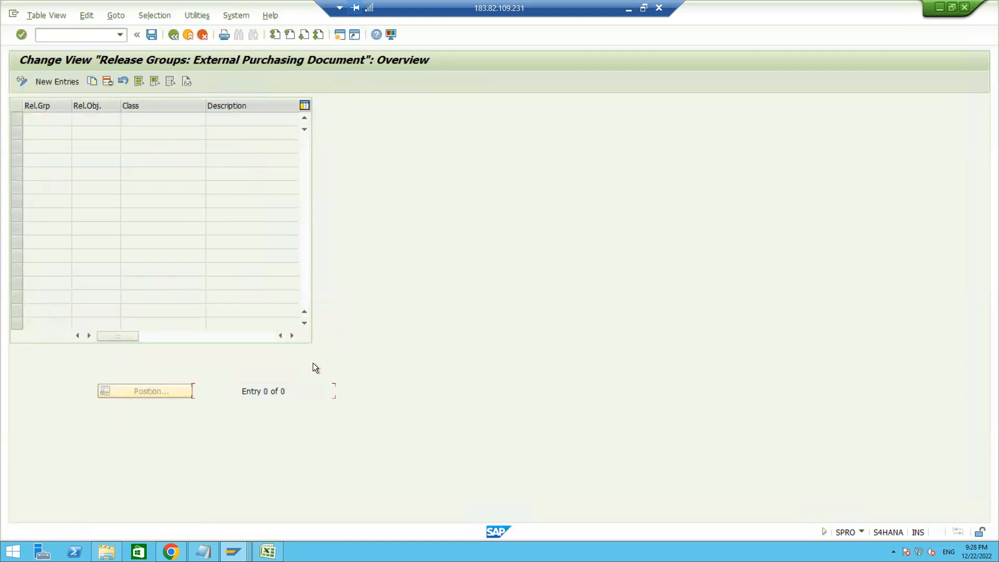
- Add a new release group R1 with the class ZCLS_RELPO
click(52, 83)
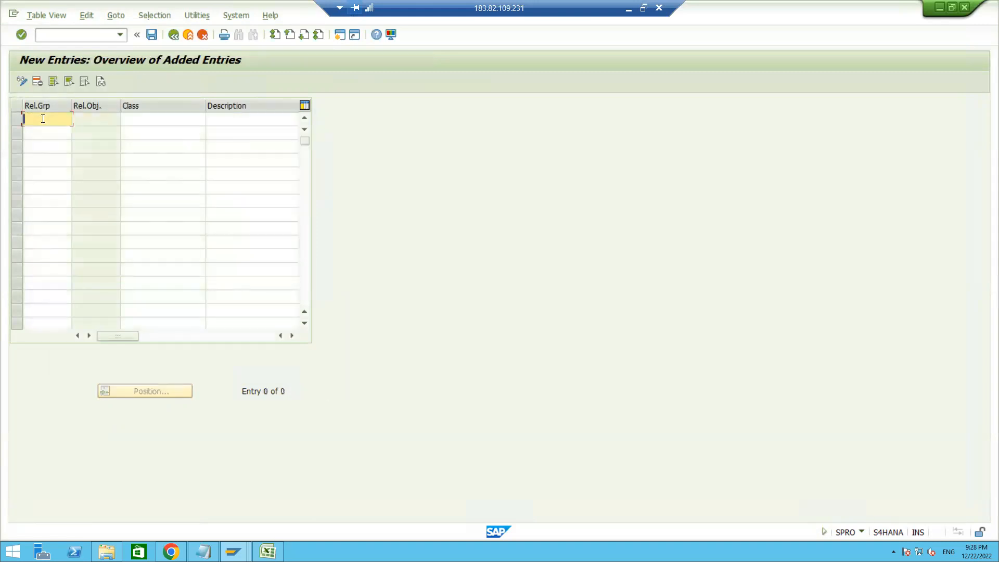
text(R1)
key(Tab)
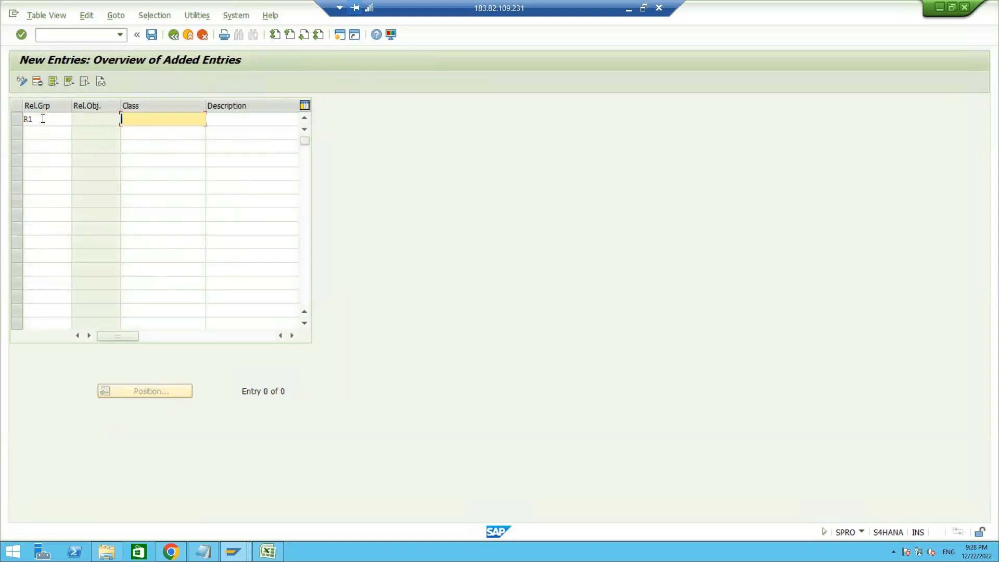
text(ZCLS_RELPO)
- Enter the description "Release PO= 10L" for release group R1
click(227, 125)
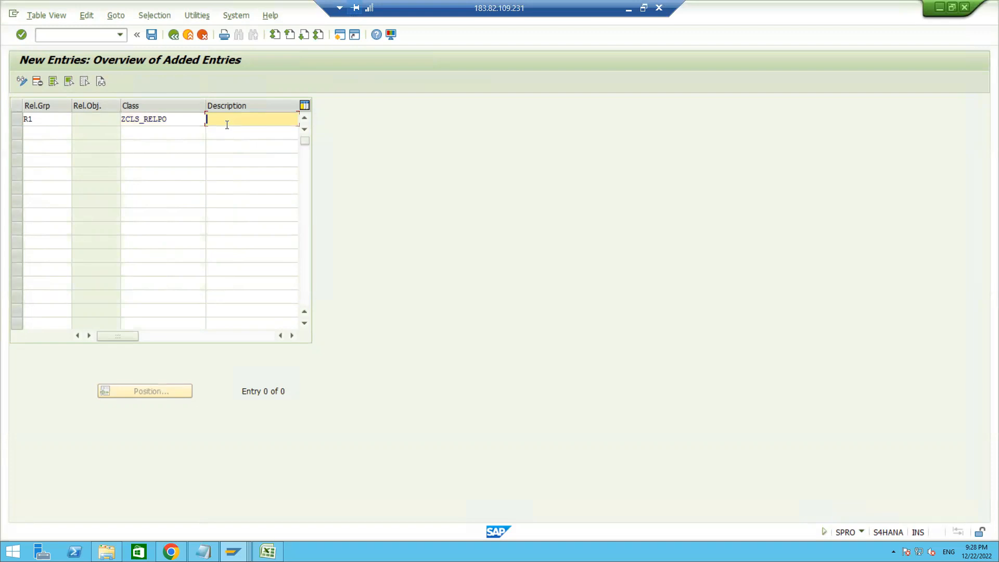
text(Rele)
key(BackSpace)
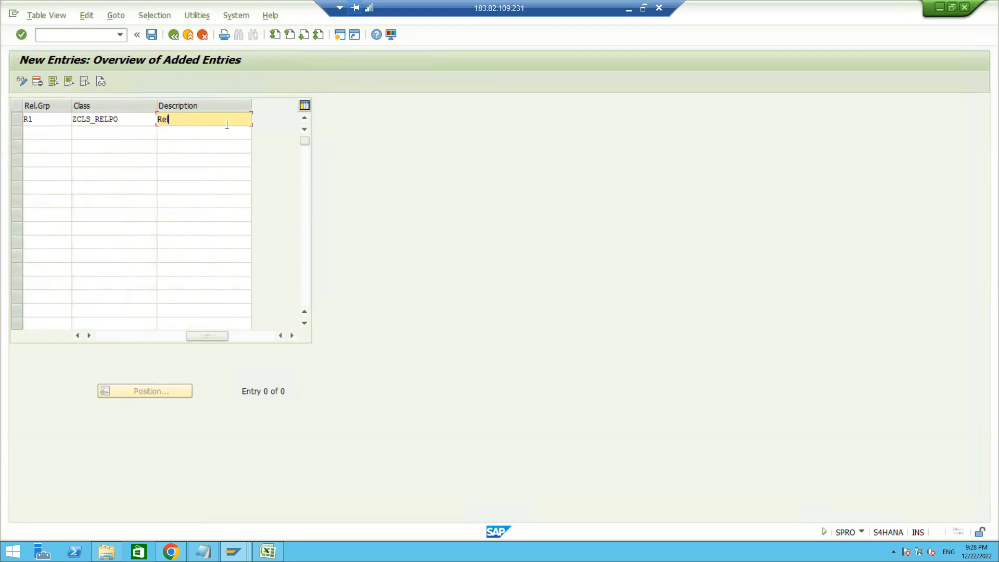
text(ease PO)
text(> 1)
key(BackSpace)
text(=)
key(BackSpace)
key(BackSpace)
key(BackSpace)
text(= 10L)
- Add release group R2 with class ZCLS_RELPO and copy the description of R1 into it
click(50, 132)
text(R2)
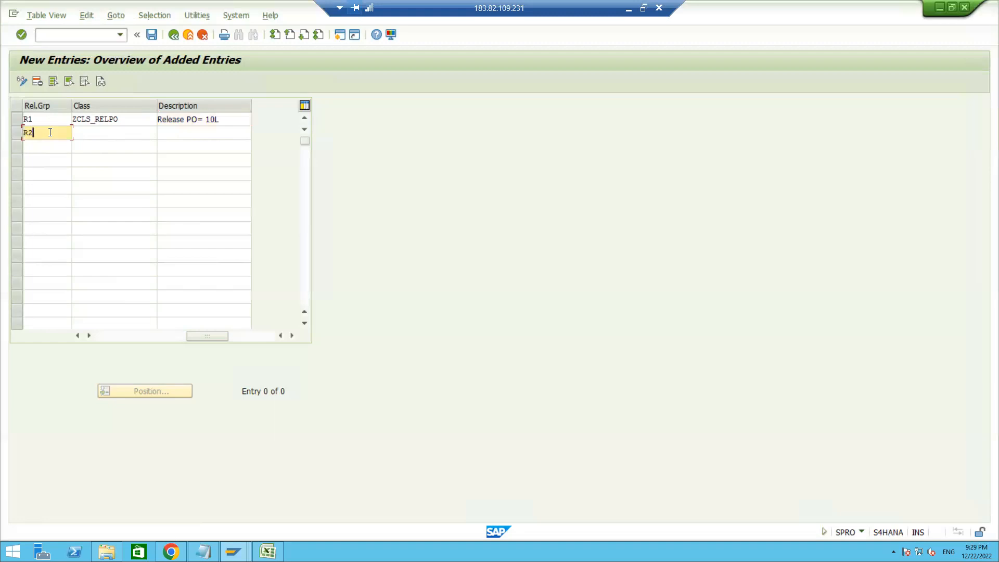
key(Tab)
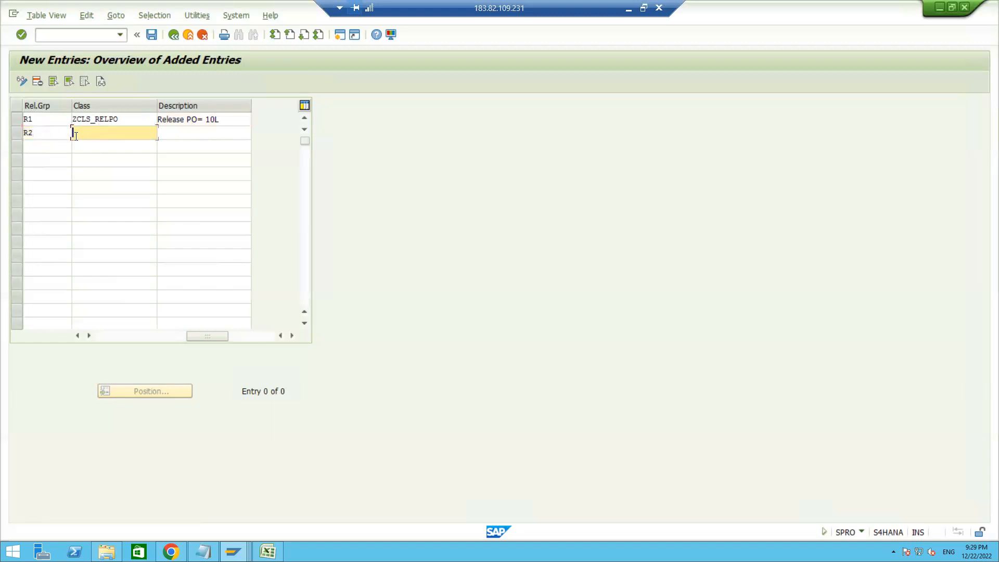
text(ZCLS_RELPO)
drag(221, 120, 155, 112)
key(ctrl+c)
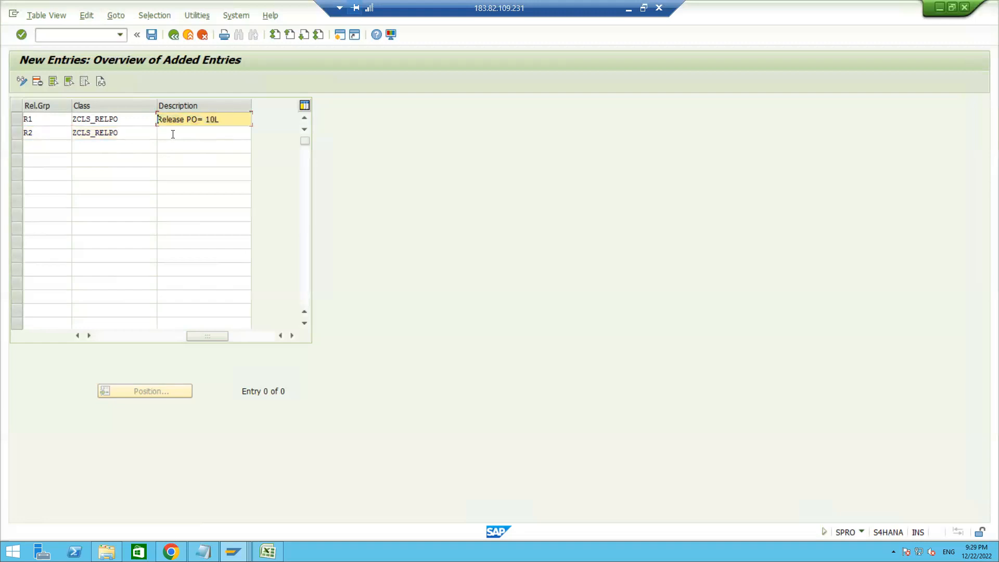
click(173, 134)
key(ctrl+v)
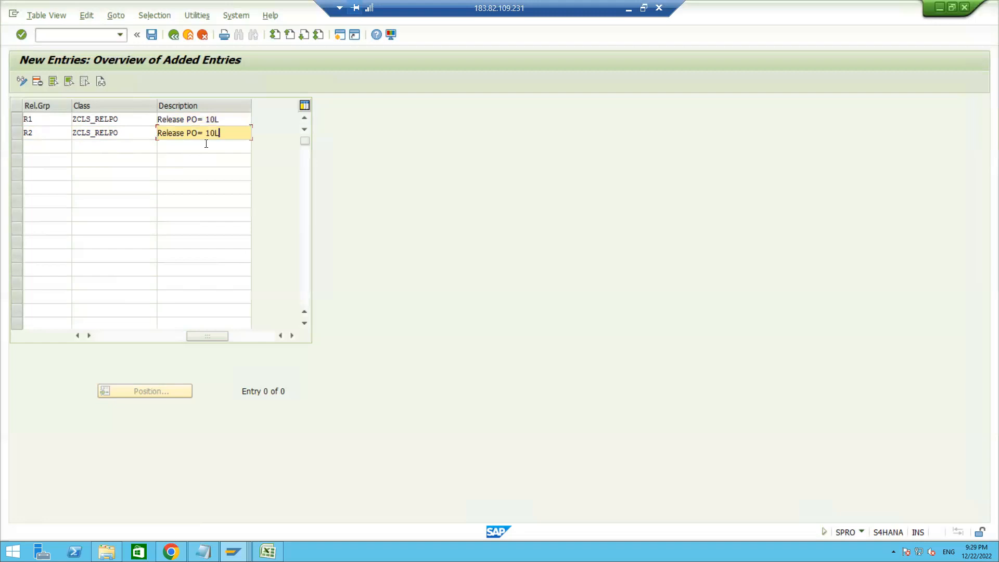
- Change the description of release group R2 to "Release PO >10L" and validate the entries
key(BackSpace)
key(BackSpace)
key(BackSpace)
key(BackSpace)
key(BackSpace)
text(10)
text(L)
text(>)
key(BackSpace)
key(BackSpace)
key(BackSpace)
key(BackSpace)
text(>10L)
key(Return)
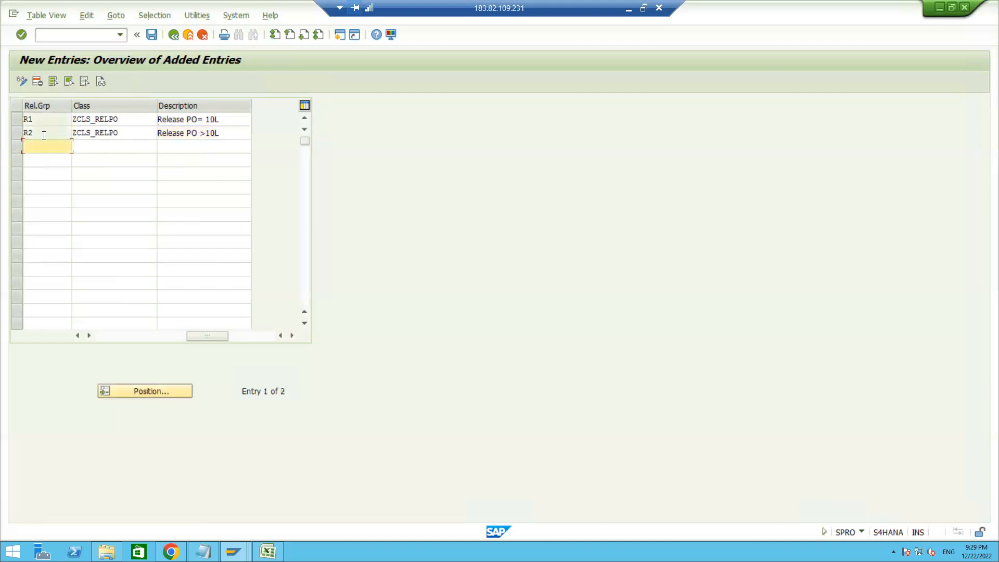
- Change the description of release group R1 to "Release PO <10L" and save both groups under the proposed customizing request
click(232, 119)
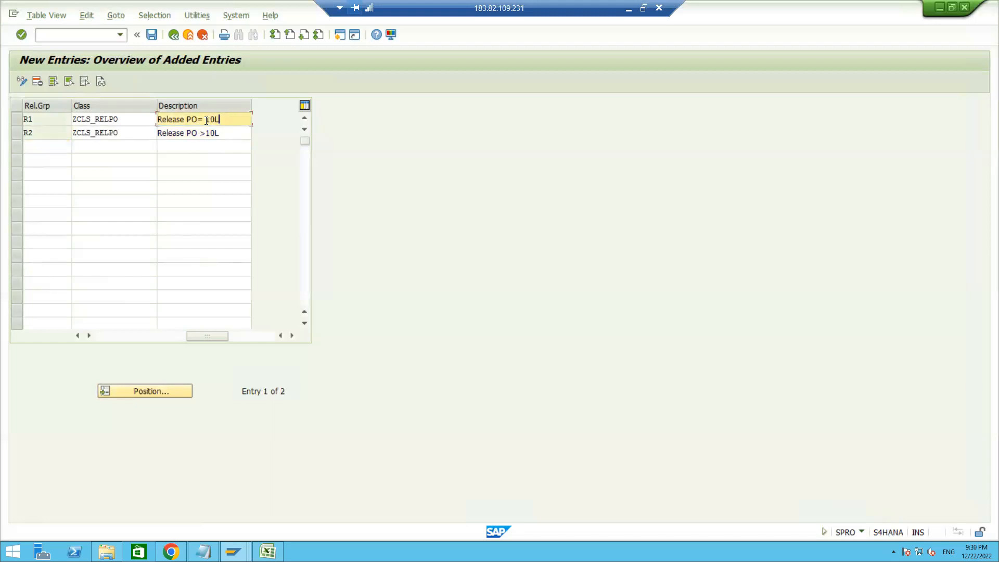
click(207, 120)
key(BackSpace)
key(BackSpace)
text(<)
click(151, 35)
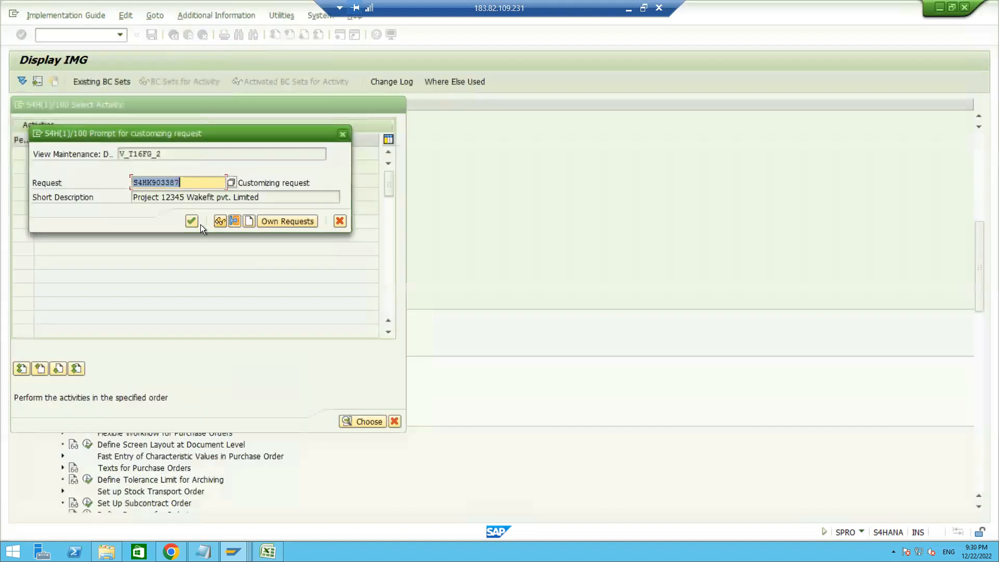
click(191, 222)
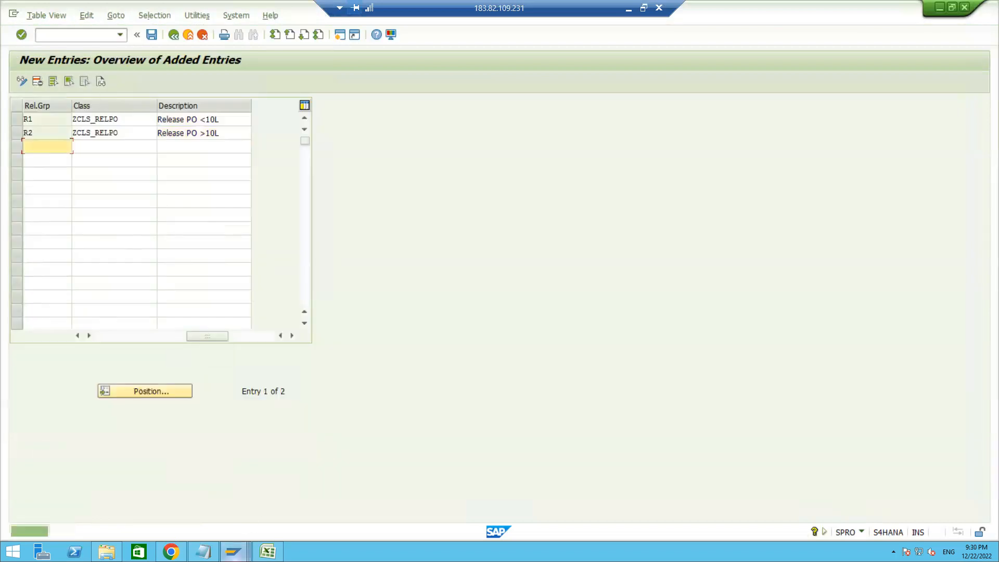
- Note the release groups R1 and R2 in cells E21 and E22 of the Excel sheet
key(alt+Tab)
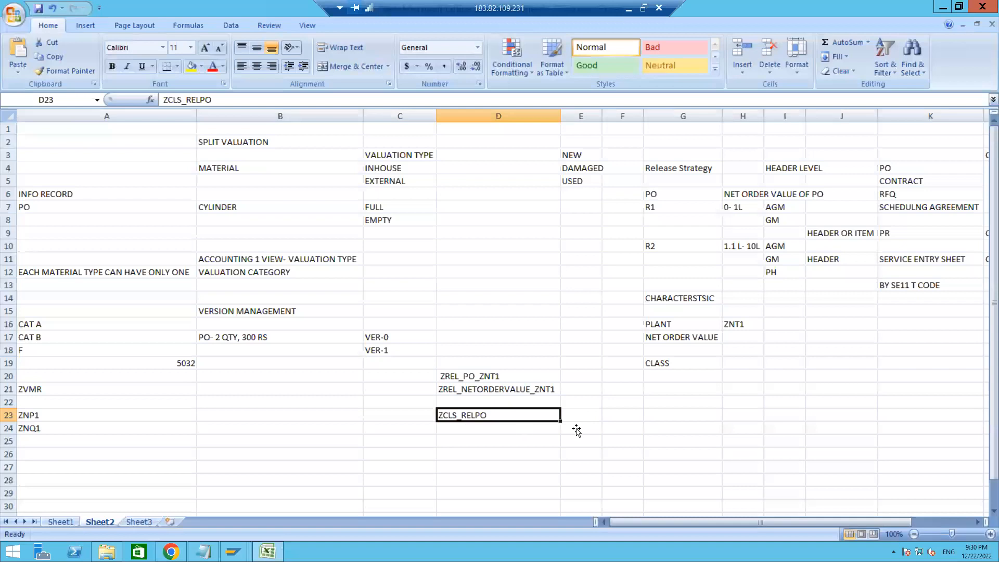
click(593, 390)
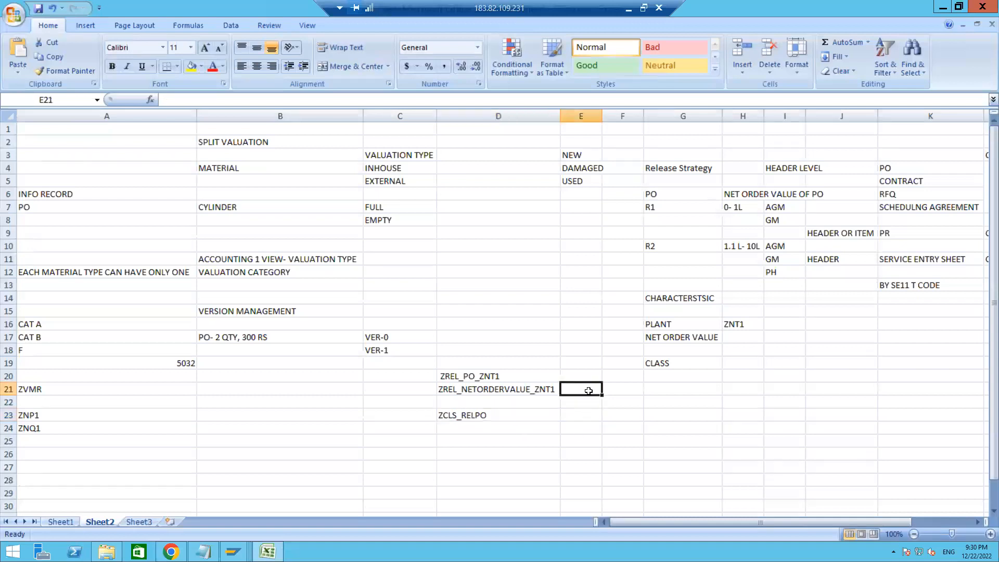
text(R1)
key(Return)
text(R2)
key(Return)
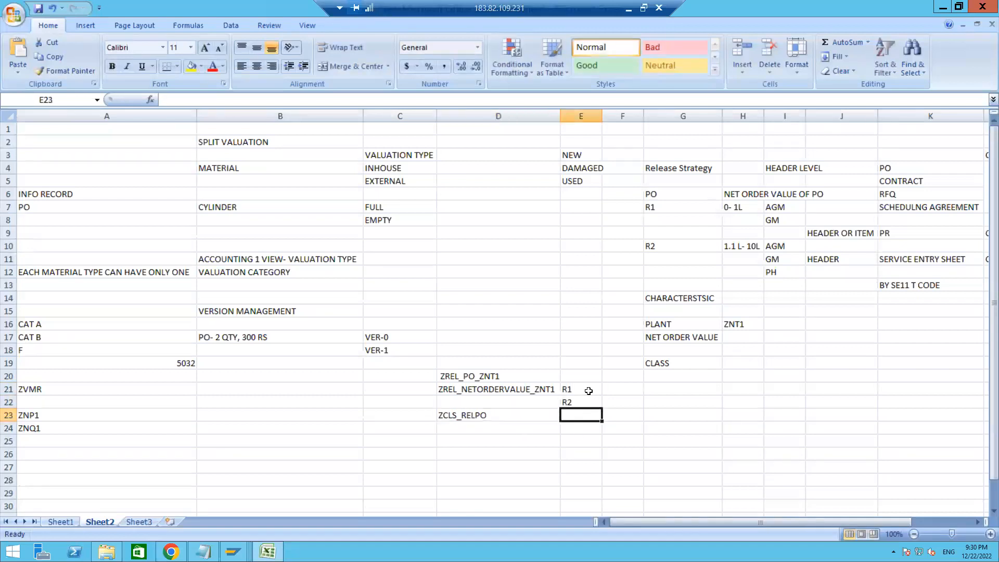
- Switch back to SAP, leave the release groups and open the Release Codes activity
key(alt+Tab)
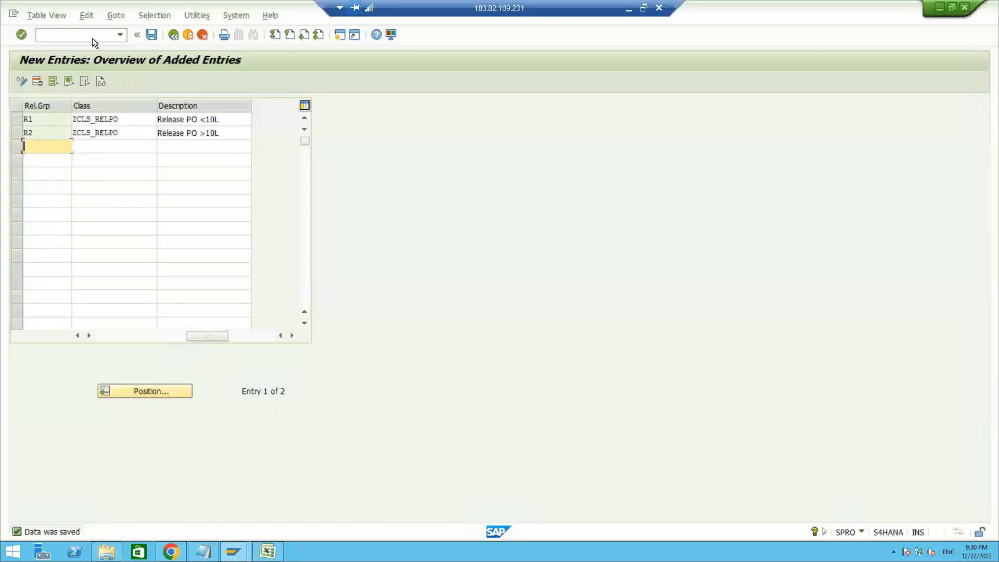
click(175, 36)
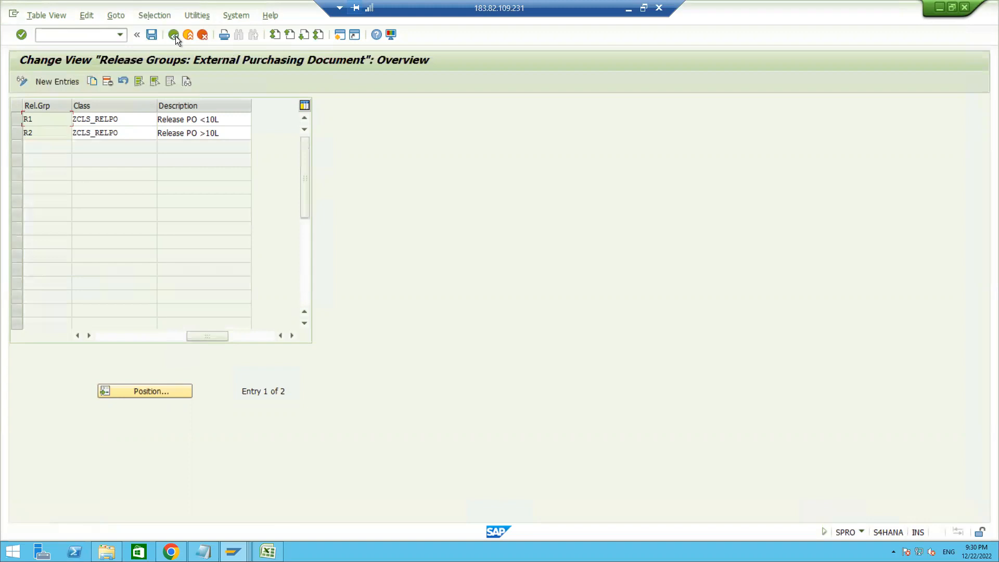
click(176, 36)
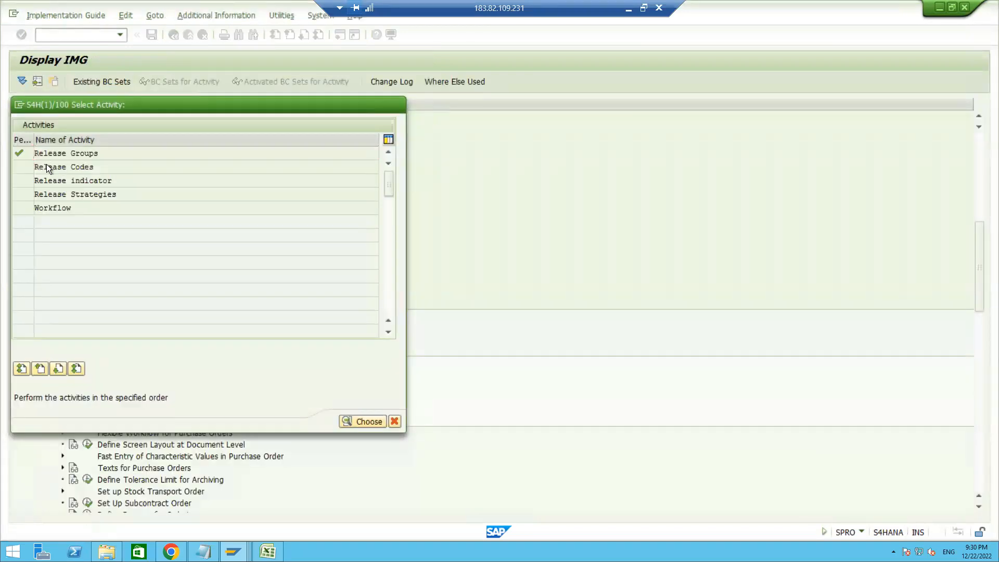
double_click(48, 167)
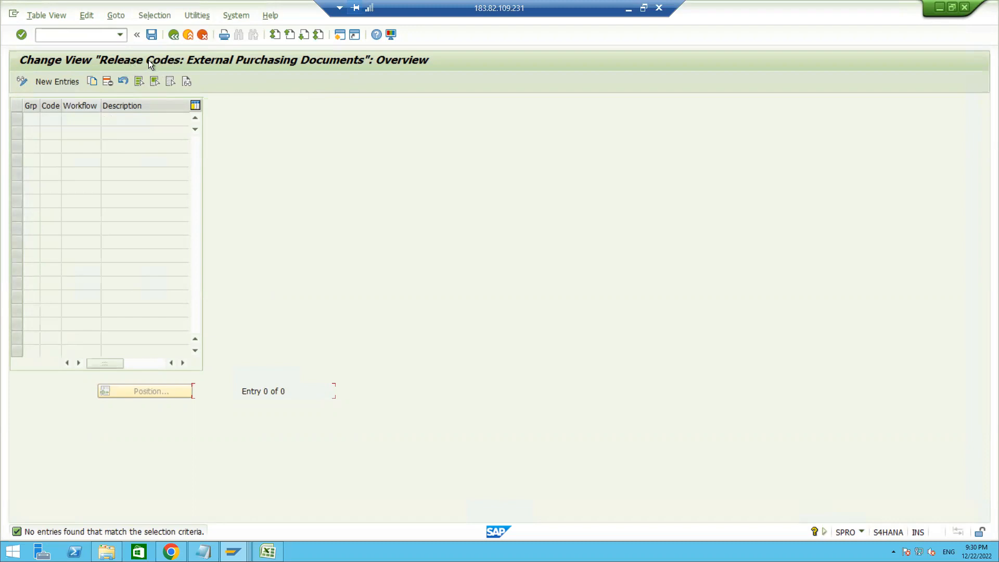
- Switch to the Excel sheet and note "SAP STANDARD" in cell F21 and "8 RC" in cell F22
click(263, 551)
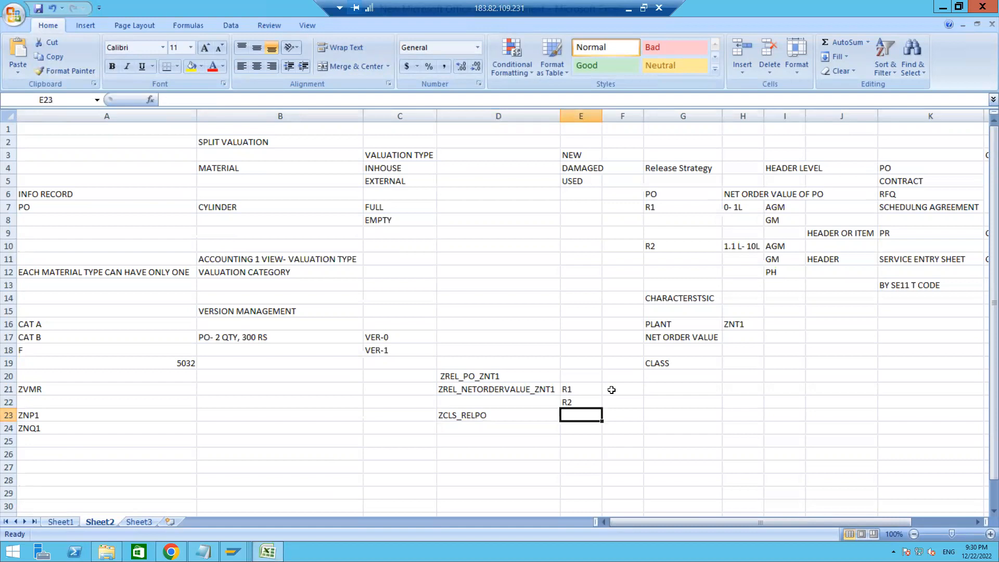
click(611, 389)
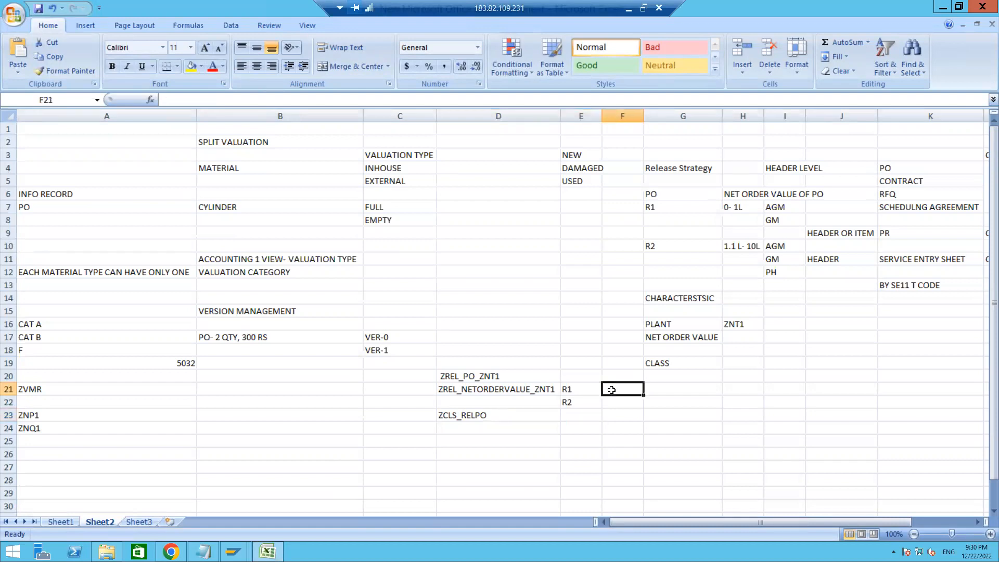
text(SAP STA)
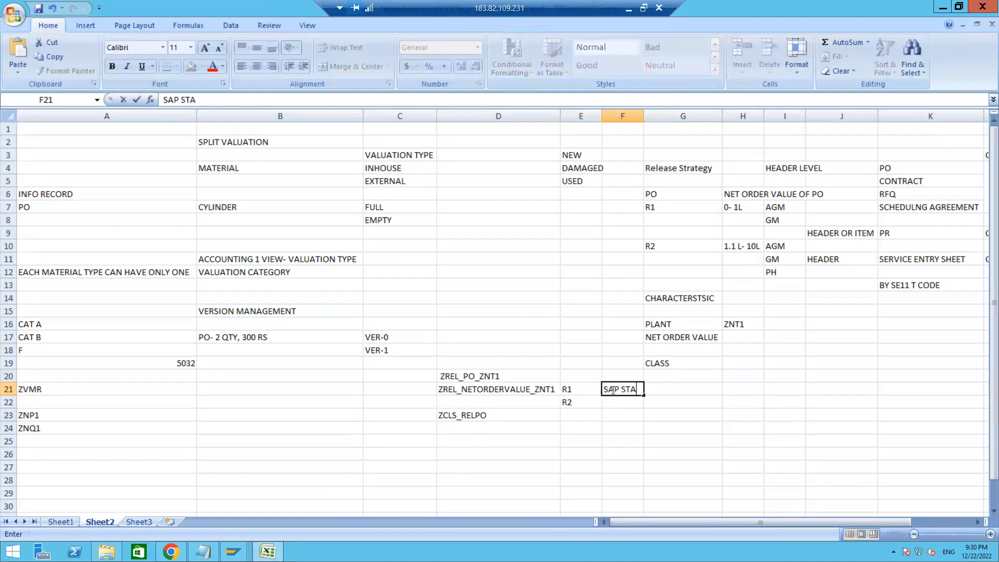
text(NDARD)
key(Return)
text(8)
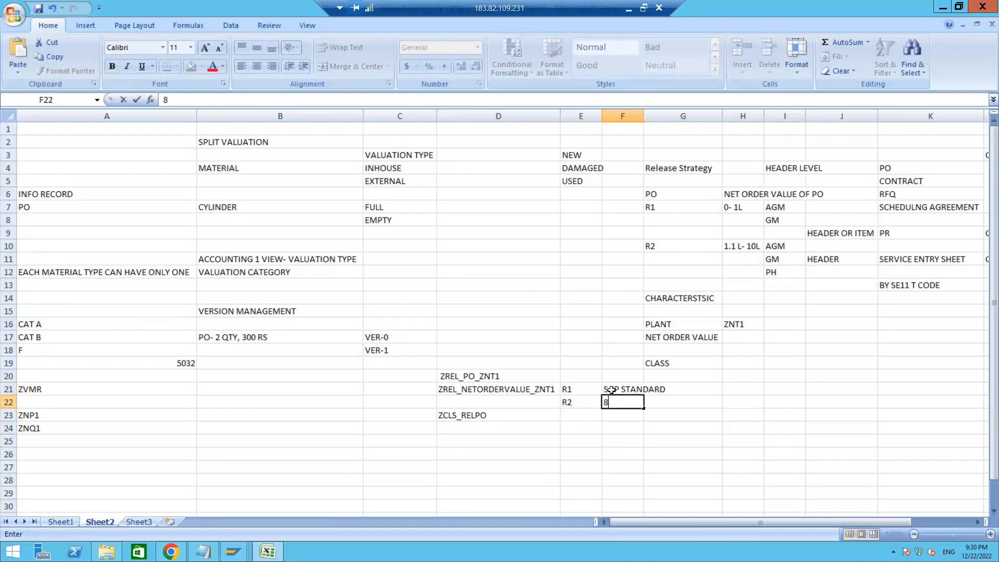
text( RS)
key(BackSpace)
text(C)
key(Return)
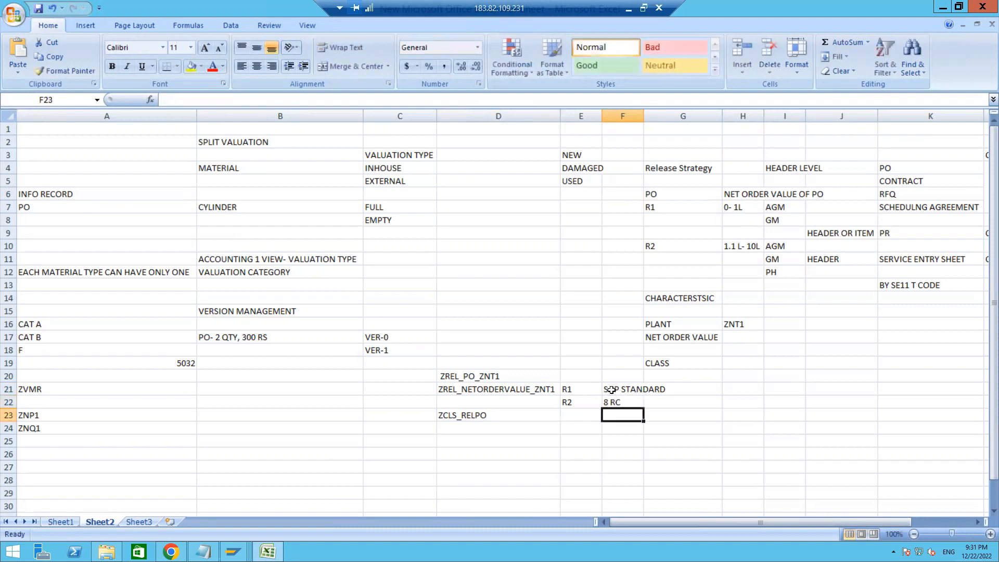
key(Up)
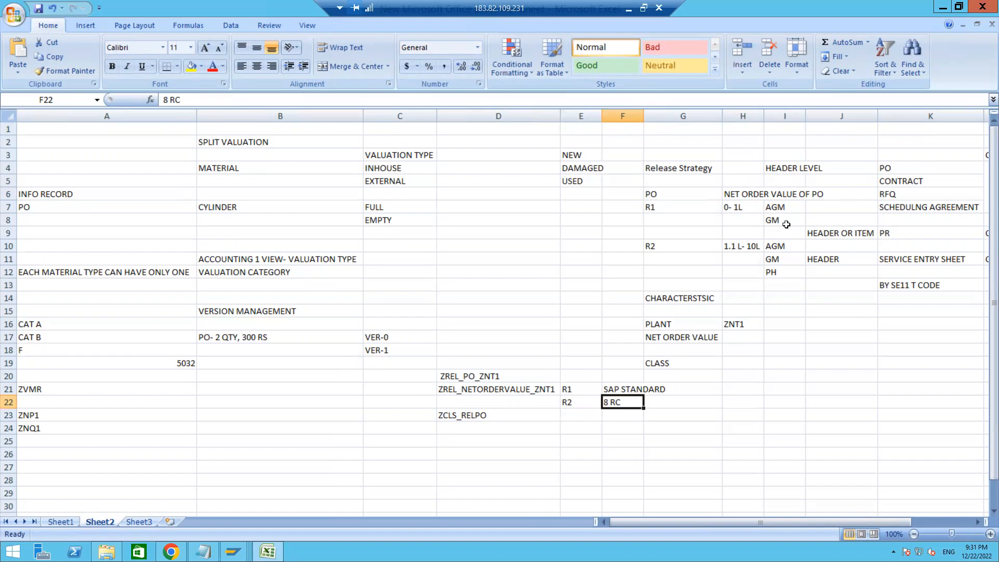
click(779, 208)
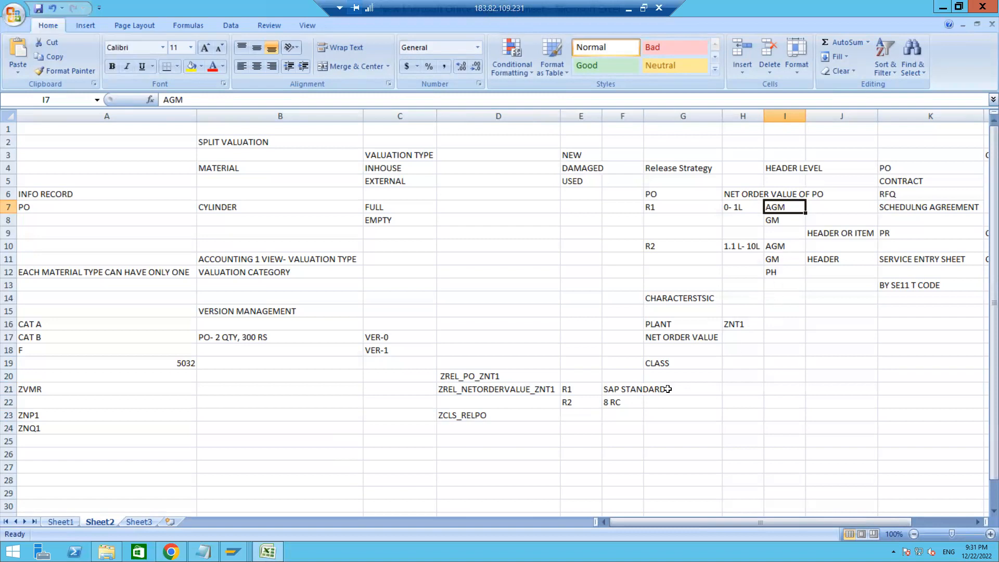
click(619, 404)
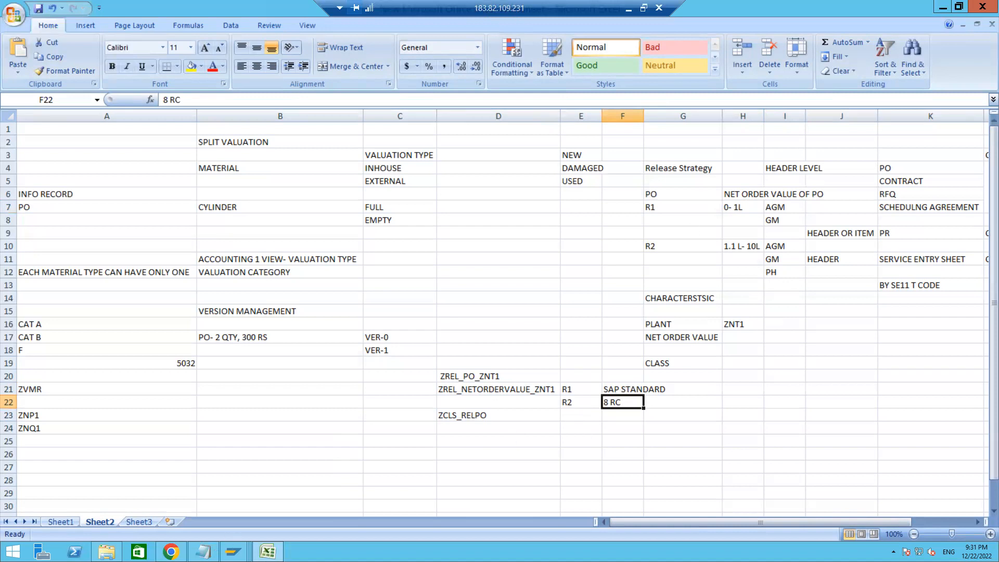
- Switch back to SAP and start a new release code entry with group R1 and code AM
mouse_move(233, 551)
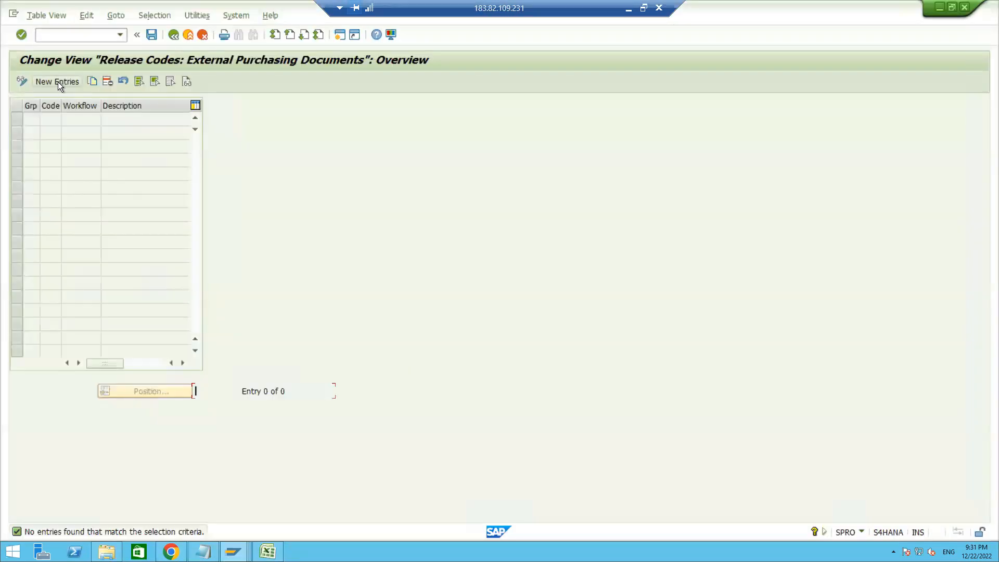
click(58, 83)
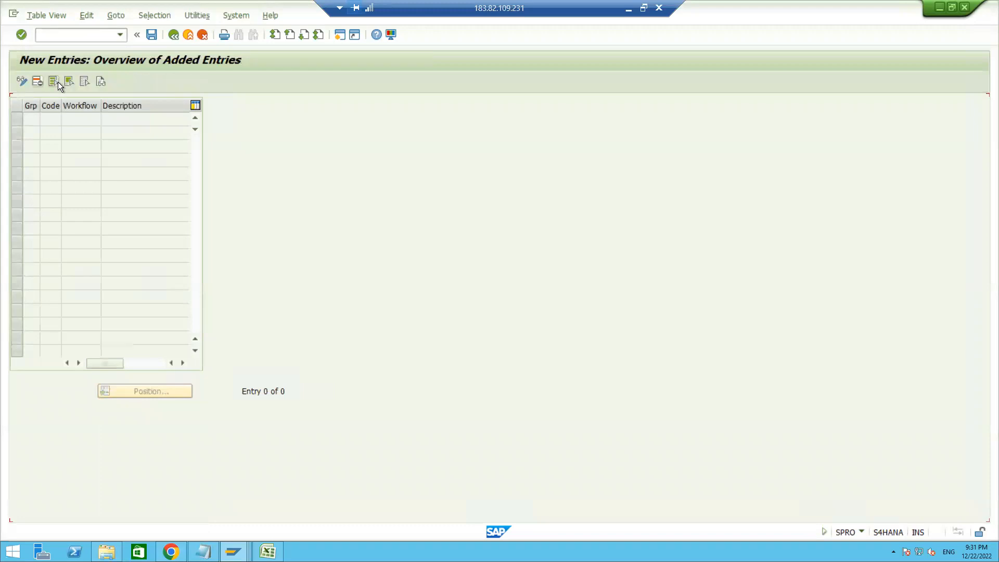
text(R1)
key(Tab)
click(50, 120)
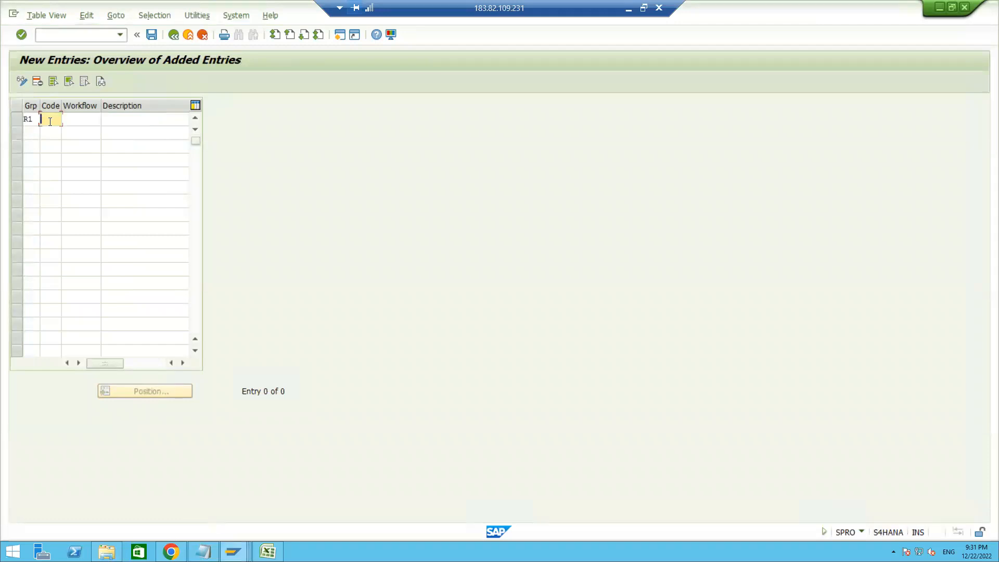
text(A)
text(G)
key(BackSpace)
key(BackSpace)
text(GM)
key(BackSpace)
key(BackSpace)
text(AM)
key(Tab)
key(Tab)
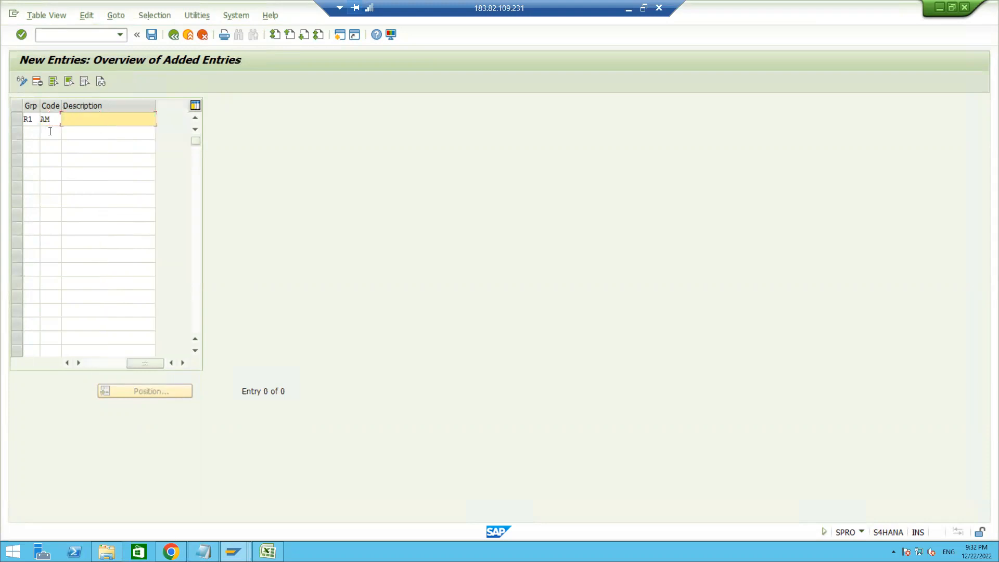
- Enter "Assistant Manager" as the description of release code AM in group R1
text(Assistant Mang)
text(er)
key(BackSpace)
key(BackSpace)
key(BackSpace)
text(ager)
- Add release code GM to group R1 with the description "General Manager" and validate the entries
click(28, 132)
text(r2)
key(Tab)
click(28, 130)
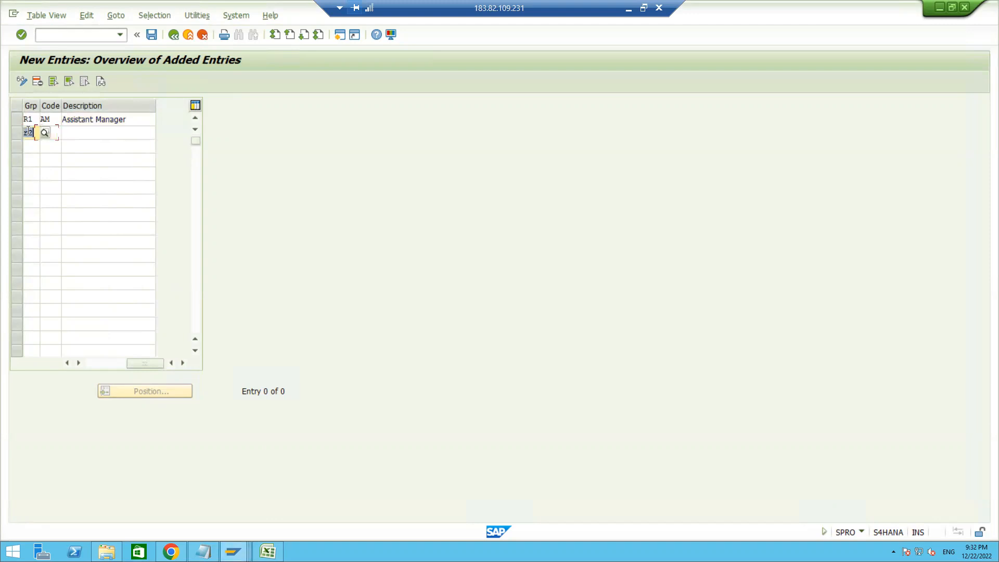
text(R1)
key(Tab)
text(GM)
key(Tab)
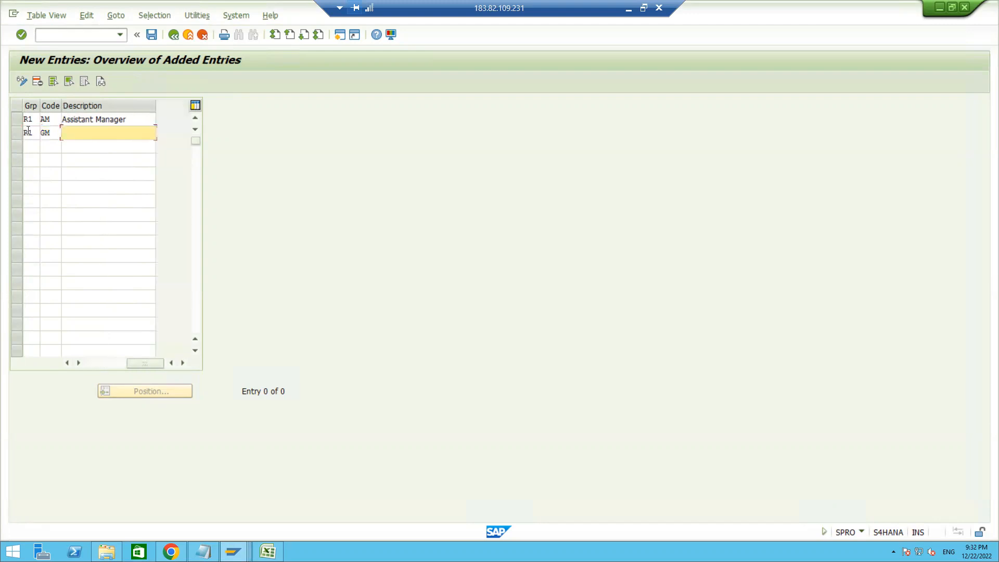
text(General Manager)
key(Return)
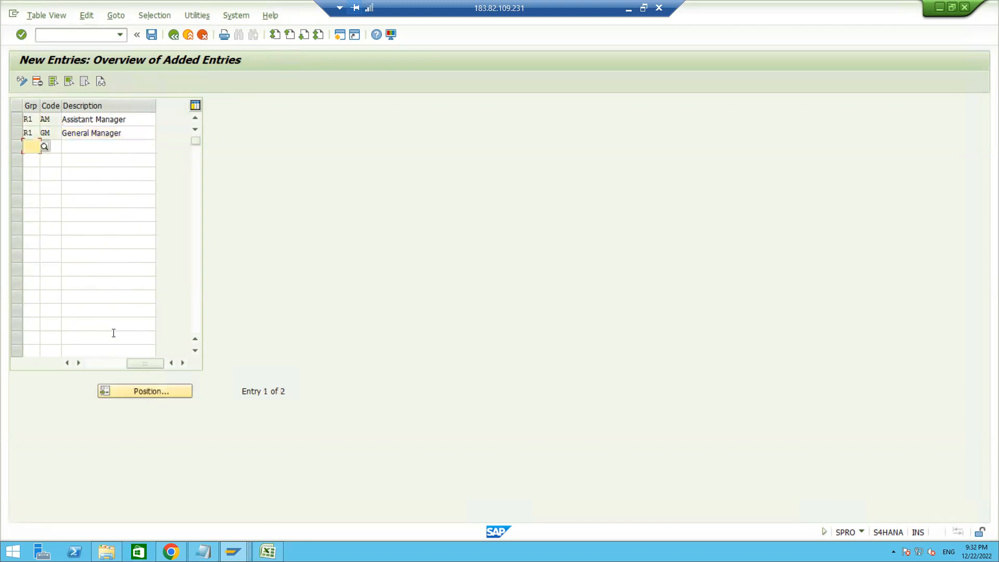
- Examine the workflow role options available for release code AM and close the list without choosing one
drag(136, 362, 58, 371)
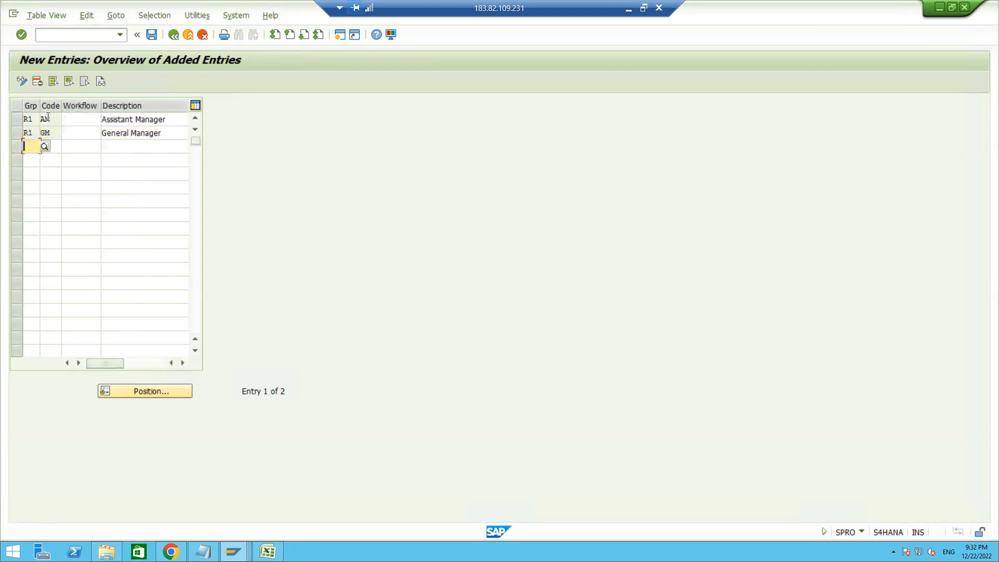
click(93, 120)
click(105, 118)
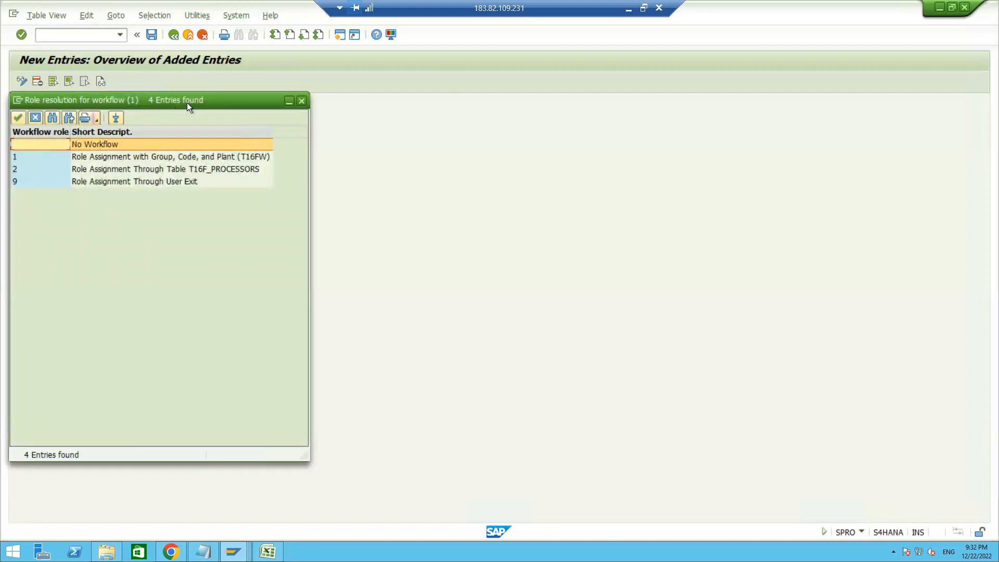
drag(187, 104, 485, 115)
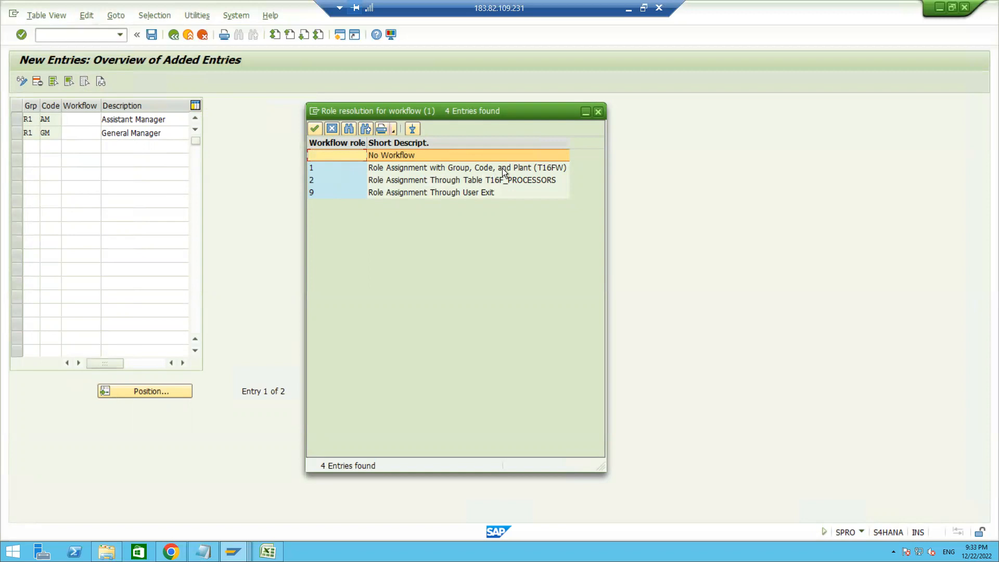
click(308, 195)
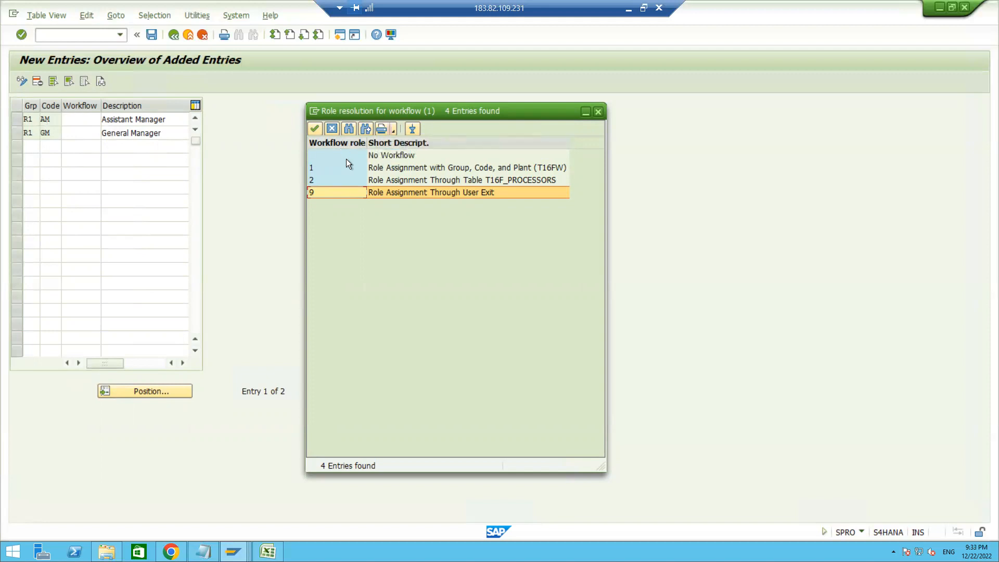
click(598, 112)
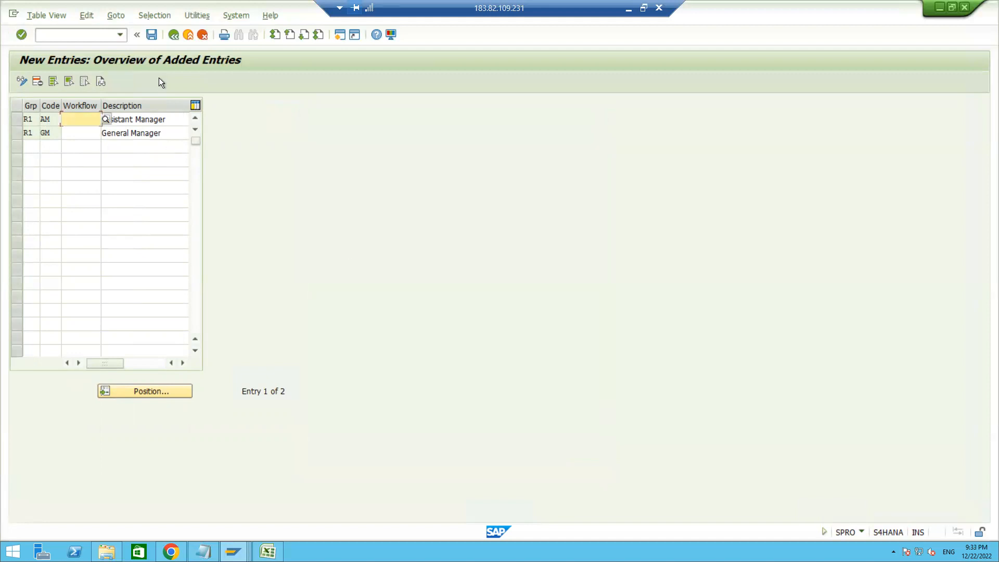
- Save the R1 release codes under the proposed customizing request and return to the release codes overview
click(152, 35)
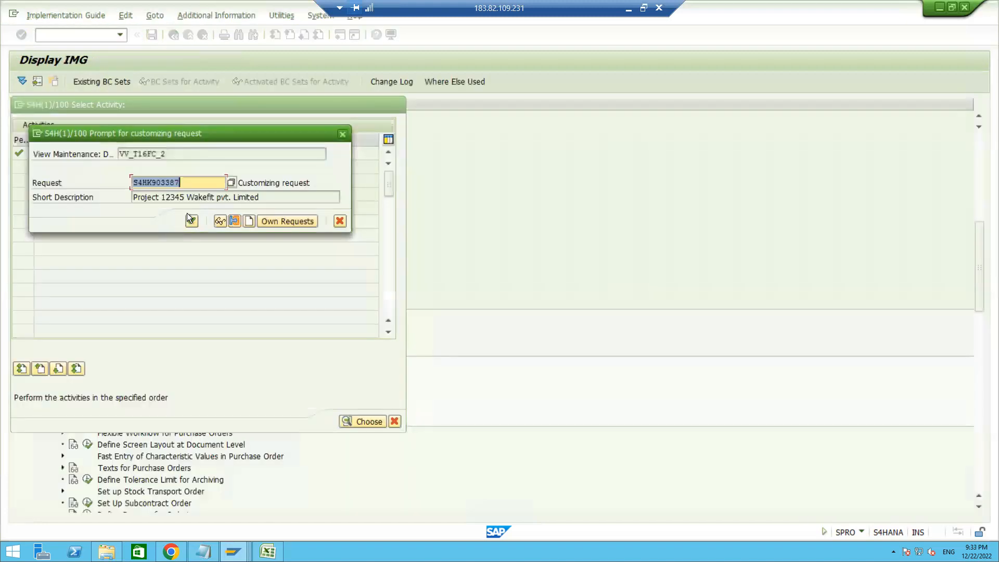
click(191, 222)
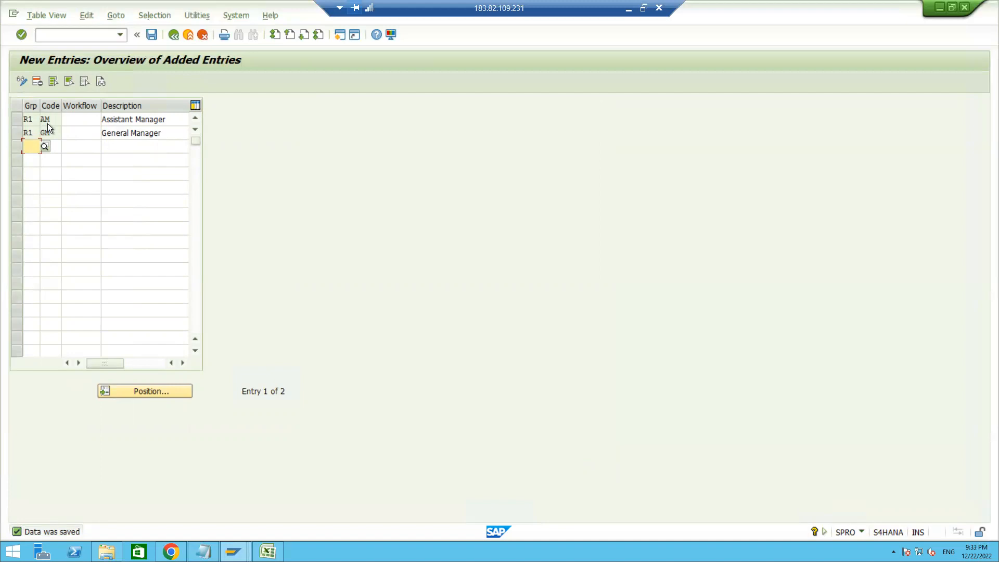
click(174, 35)
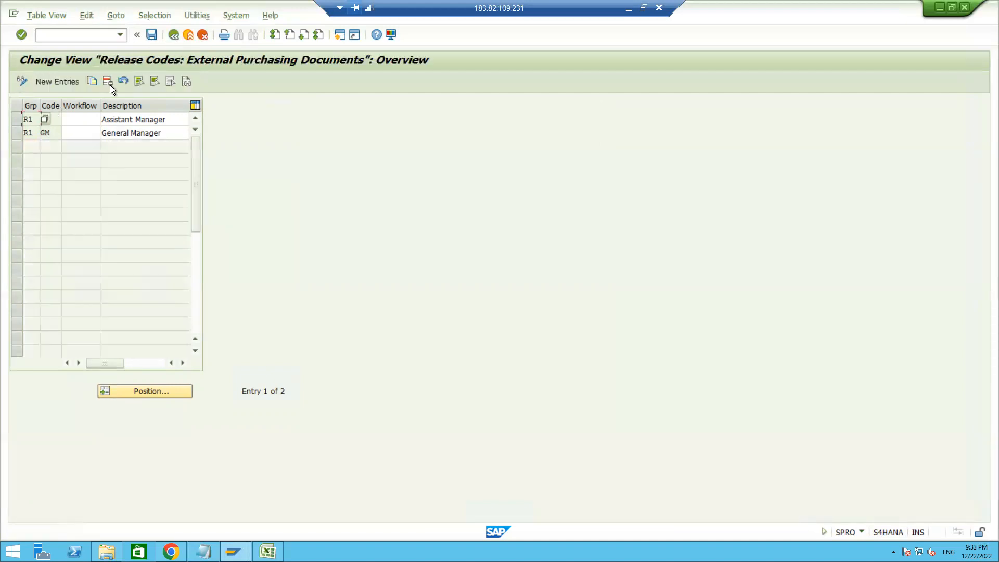
- Create a new entry for release group R2 with code AM and the description "Assistant Manager"
click(67, 83)
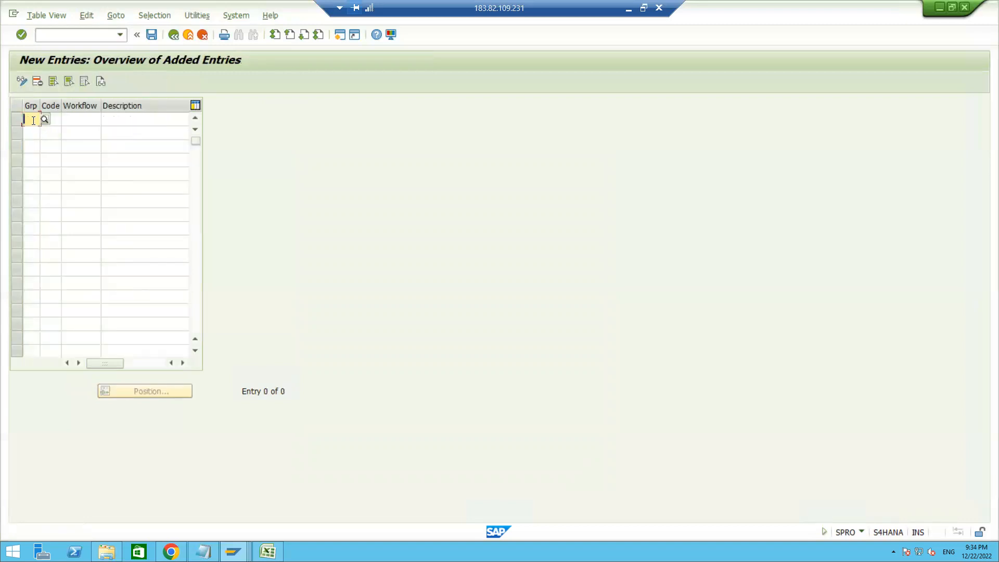
text(r2)
double_click(33, 121)
text(R2)
text(AM)
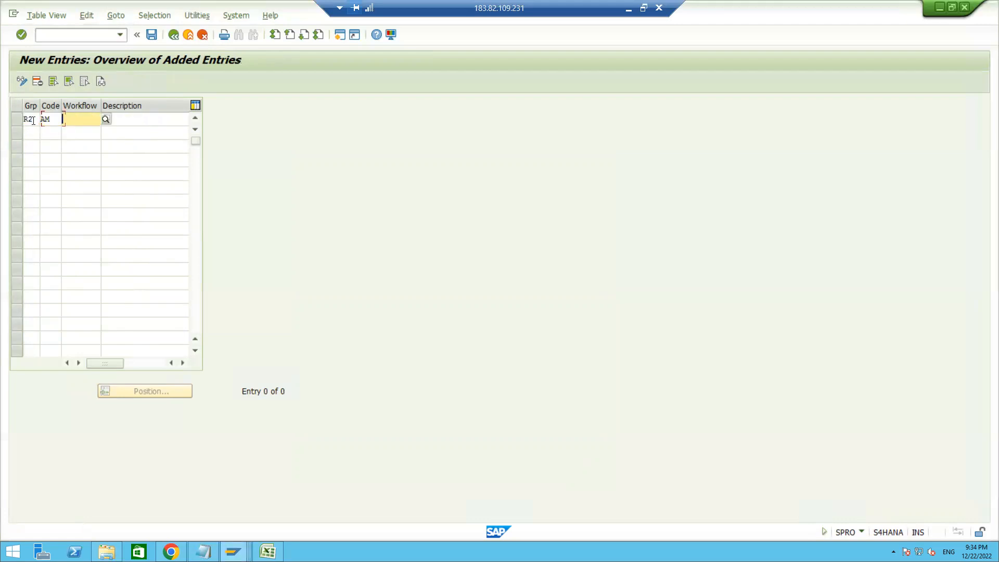
key(Tab)
text(A)
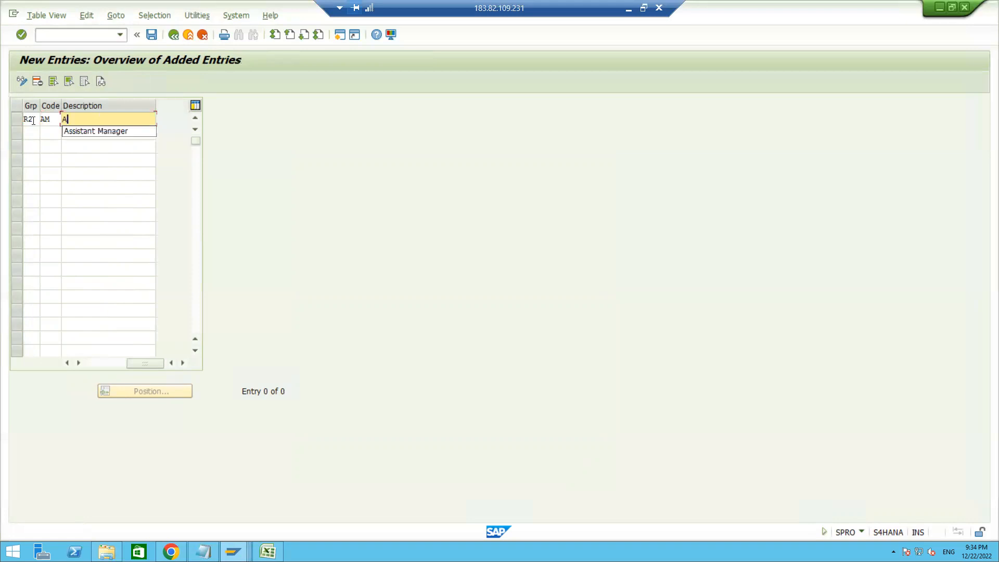
click(99, 131)
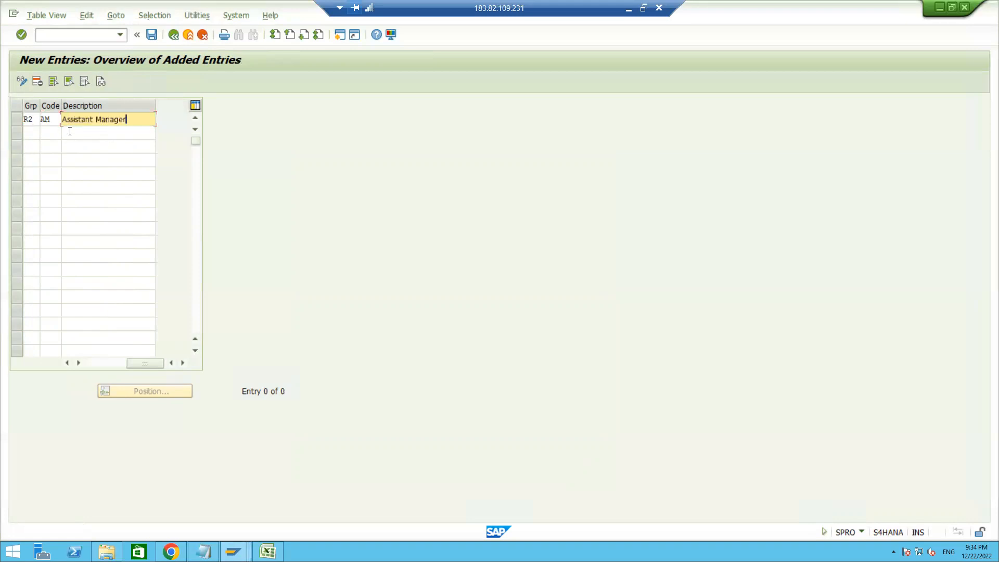
- Add release code GM to group R2 with the description "General Manager"
click(29, 131)
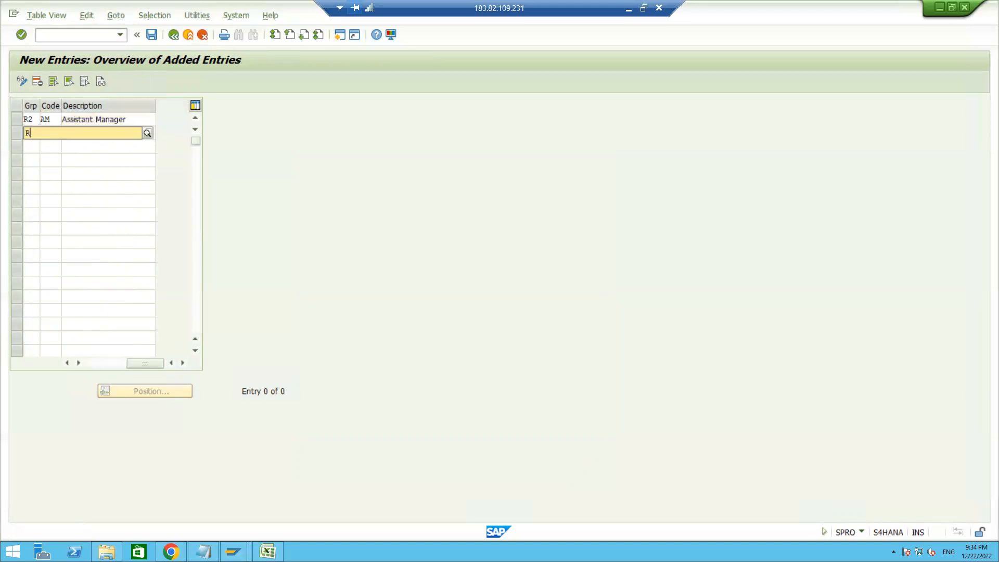
text(R2)
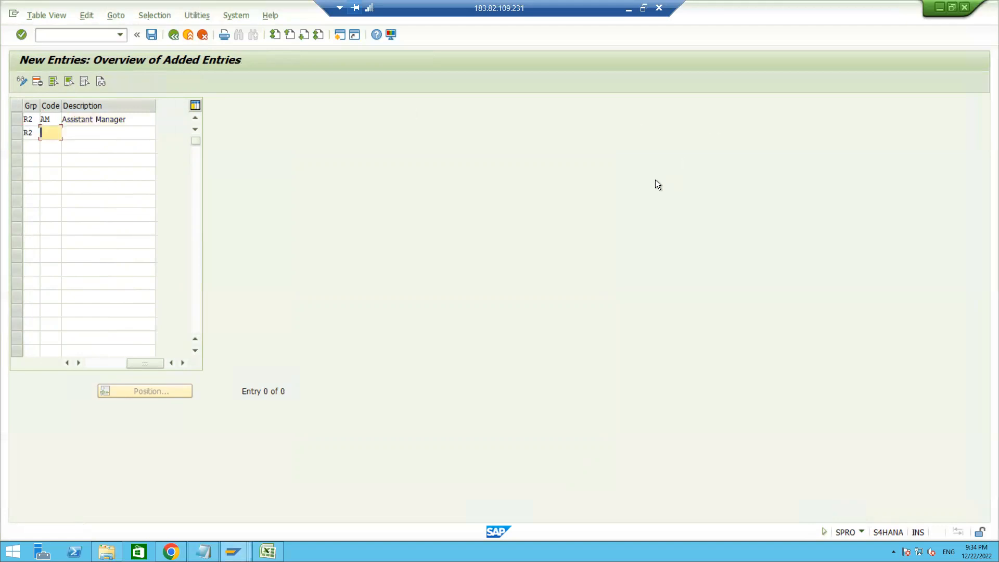
text(GM)
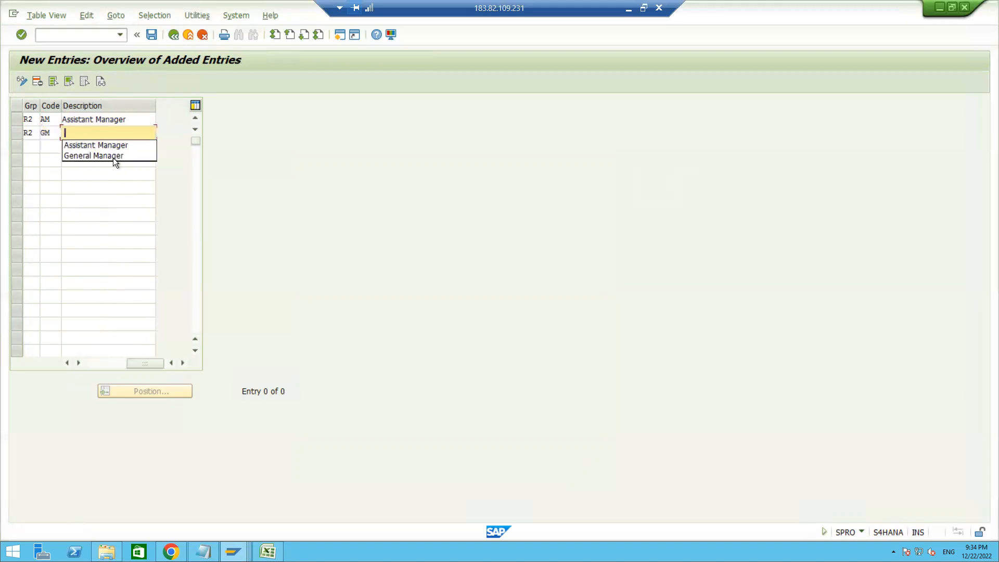
click(98, 154)
key(Return)
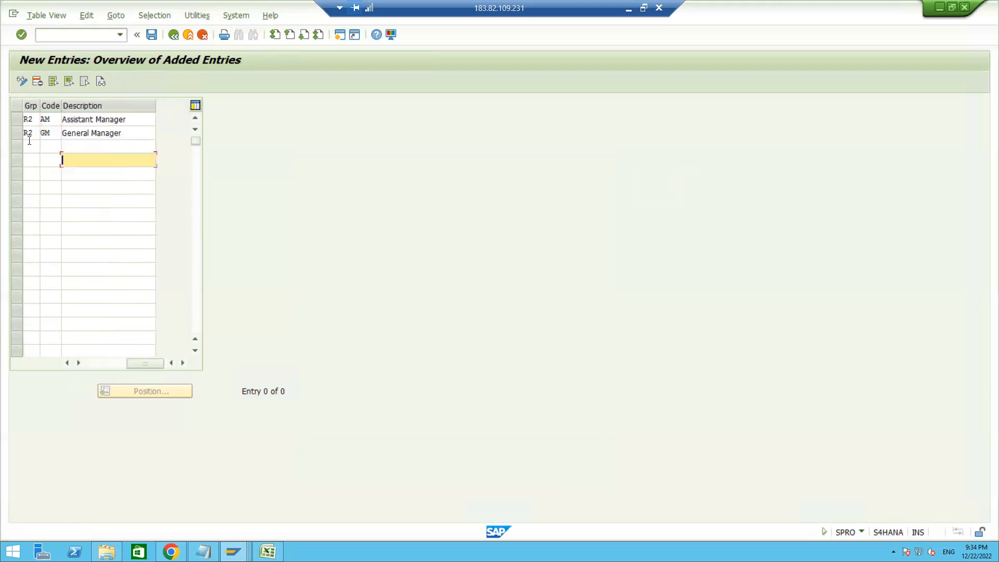
- Add release code PH to group R2 with the description "Plant Head" and save the R2 release codes
click(29, 141)
text(R2)
key(Tab)
text(PH)
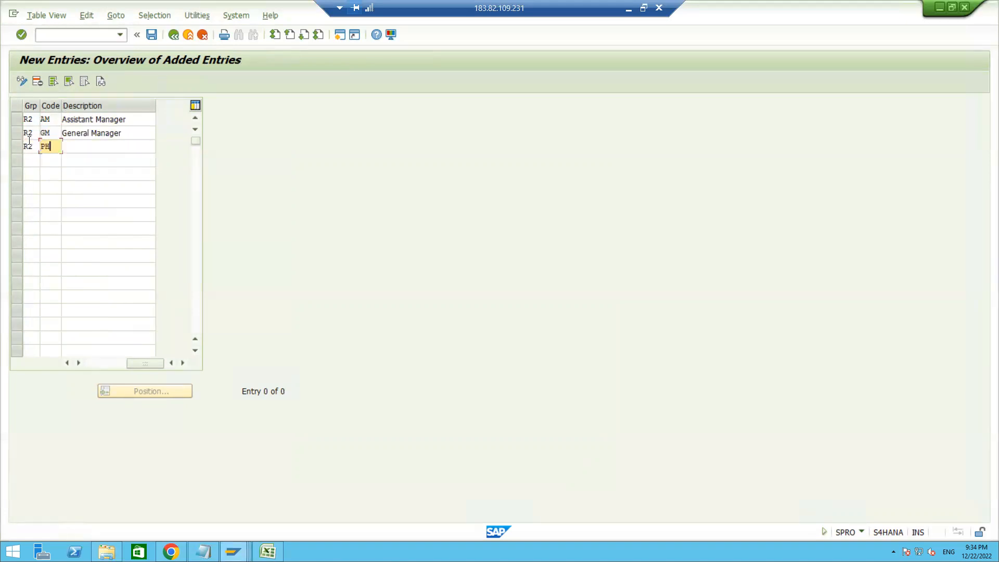
key(Tab)
text(PLAN)
key(BackSpace)
key(BackSpace)
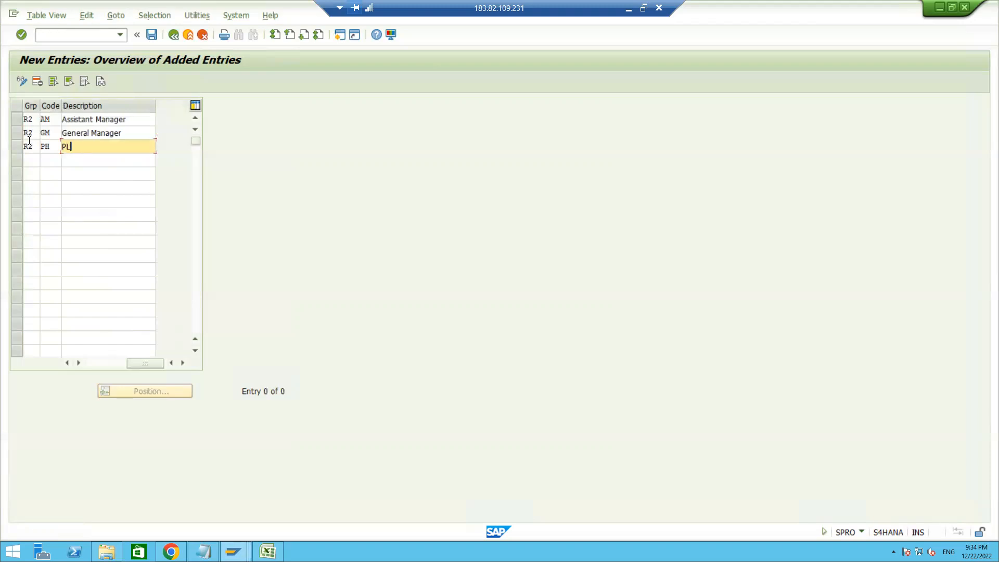
key(BackSpace)
text(lant Head)
key(Return)
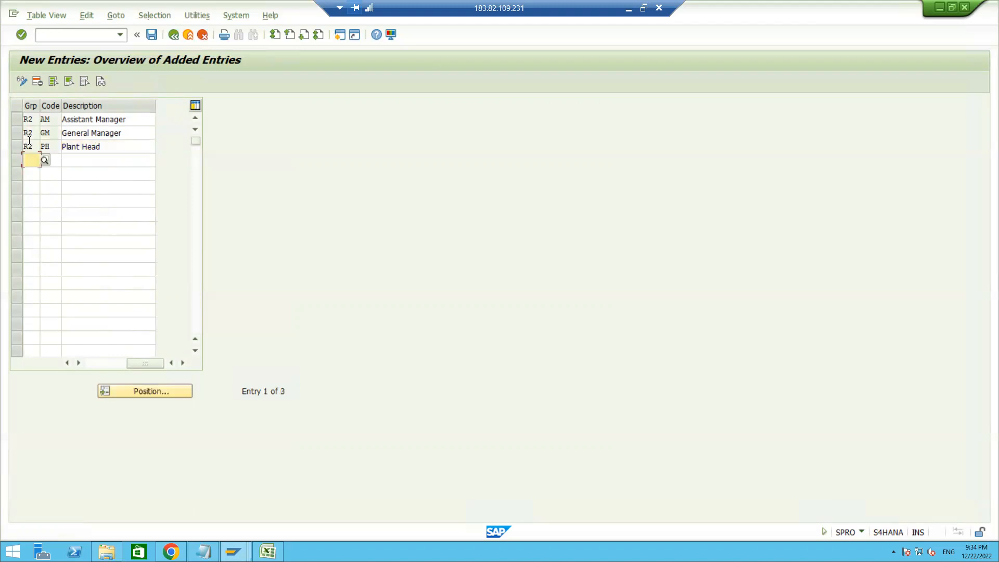
click(151, 35)
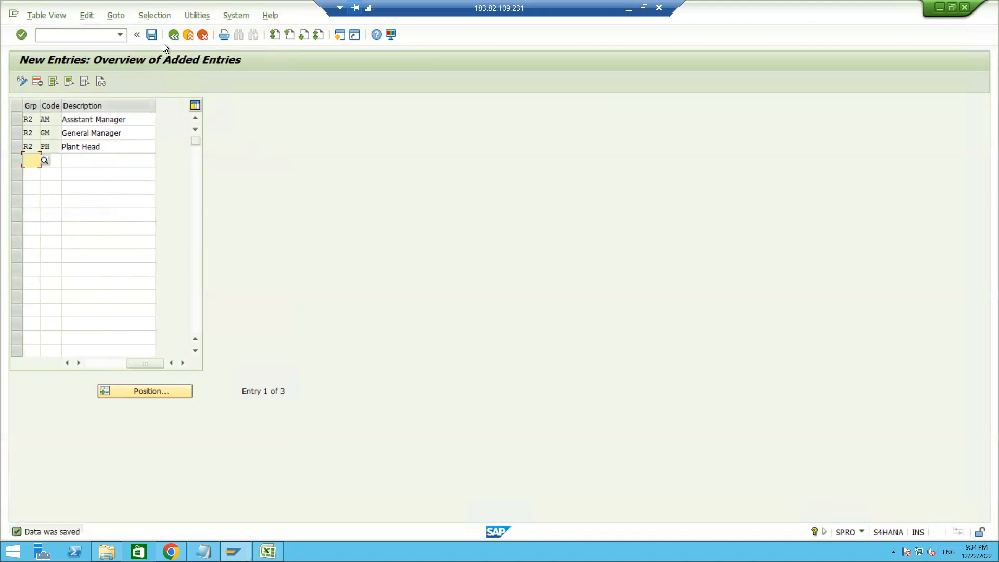
- Check the release codes of groups R1 and R2 in the overview and return to the release procedure activities
click(174, 34)
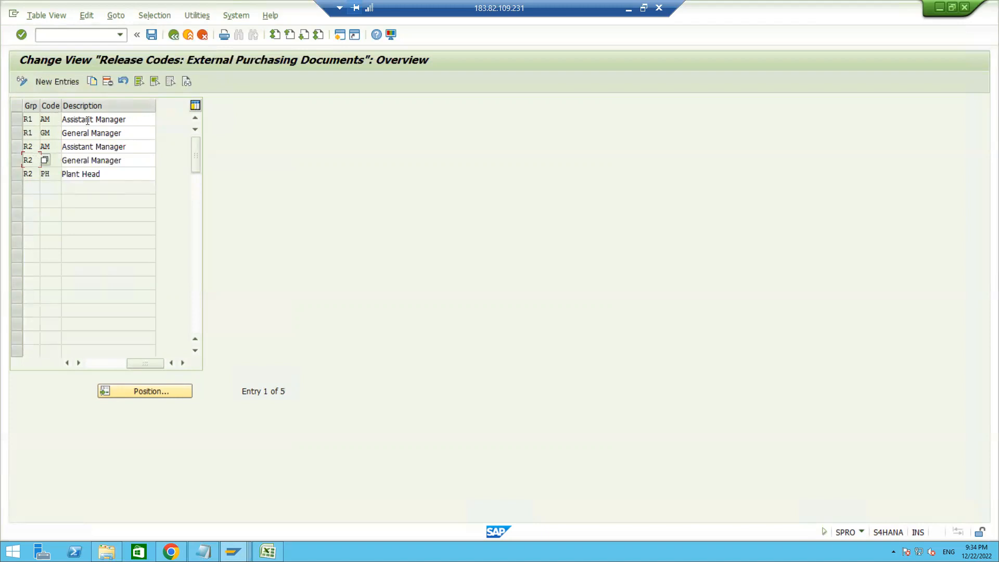
click(52, 120)
click(32, 123)
click(35, 148)
click(55, 148)
text(AM)
click(149, 34)
click(170, 36)
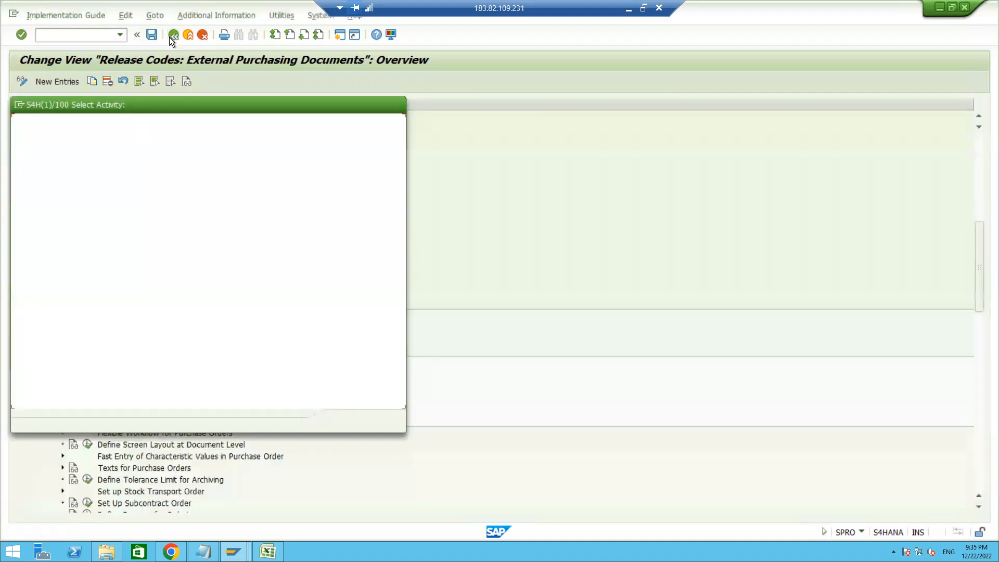
- Delete the purchasing document release indicators G, P and X and save under the proposed customizing request
double_click(51, 180)
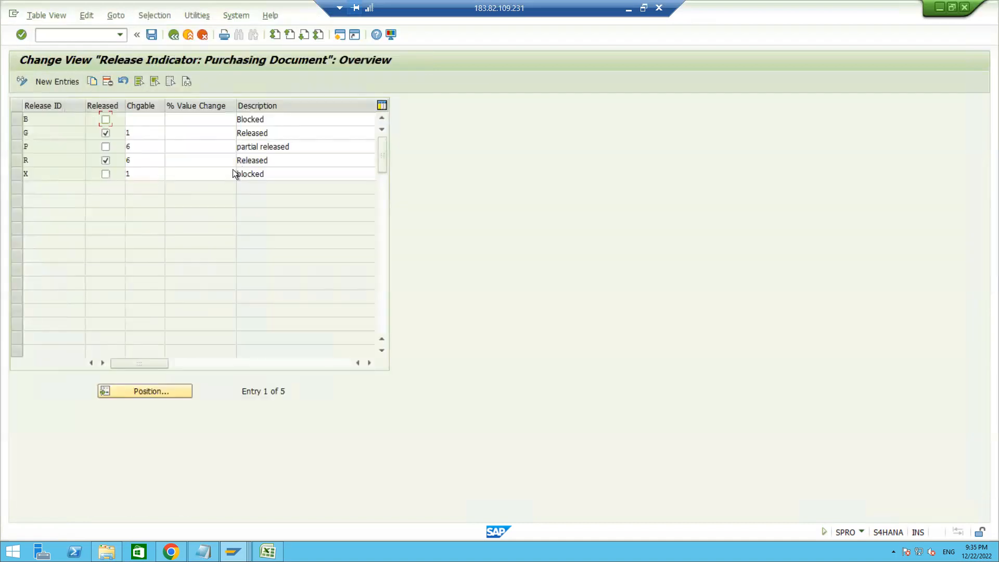
click(16, 133)
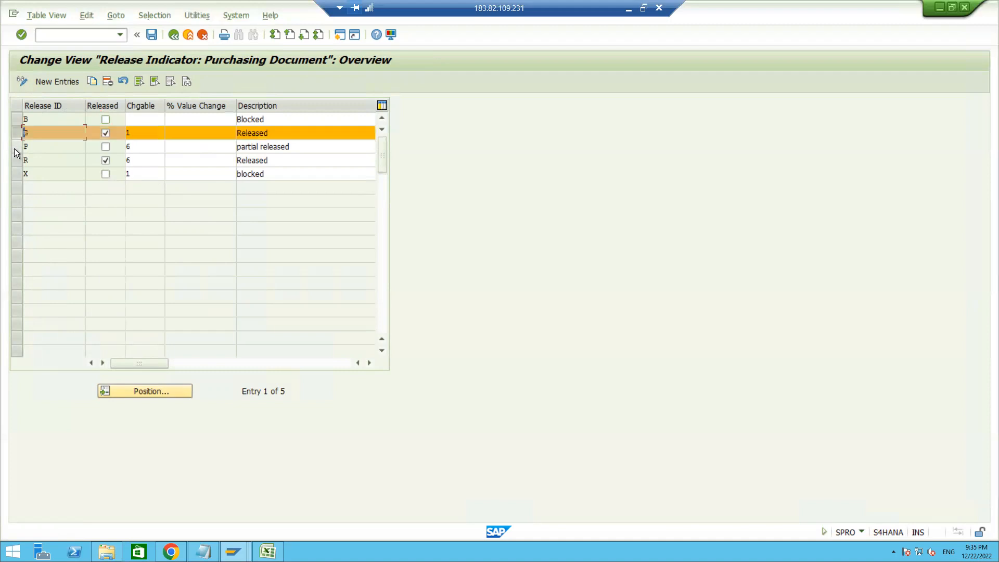
click(15, 148)
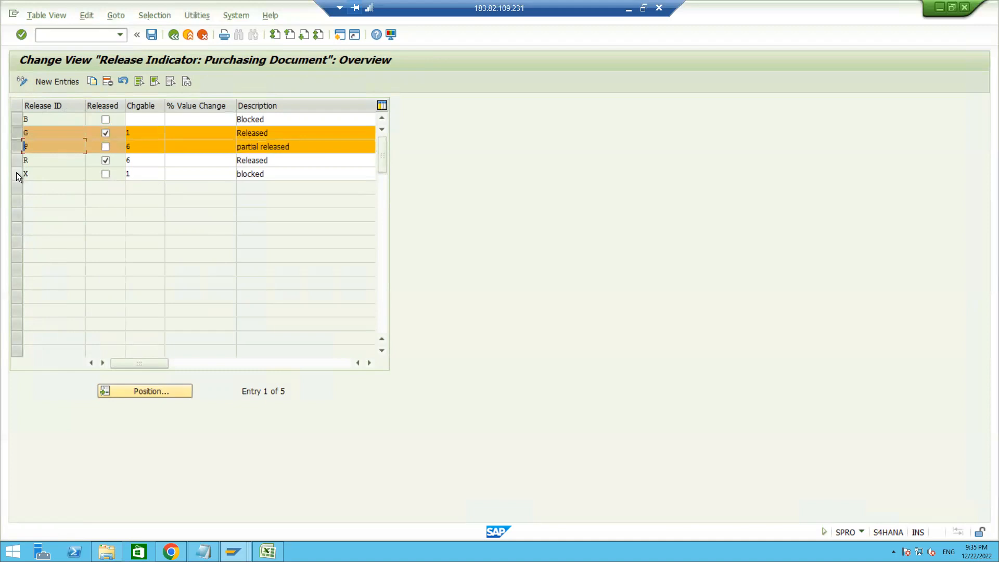
click(17, 173)
click(107, 82)
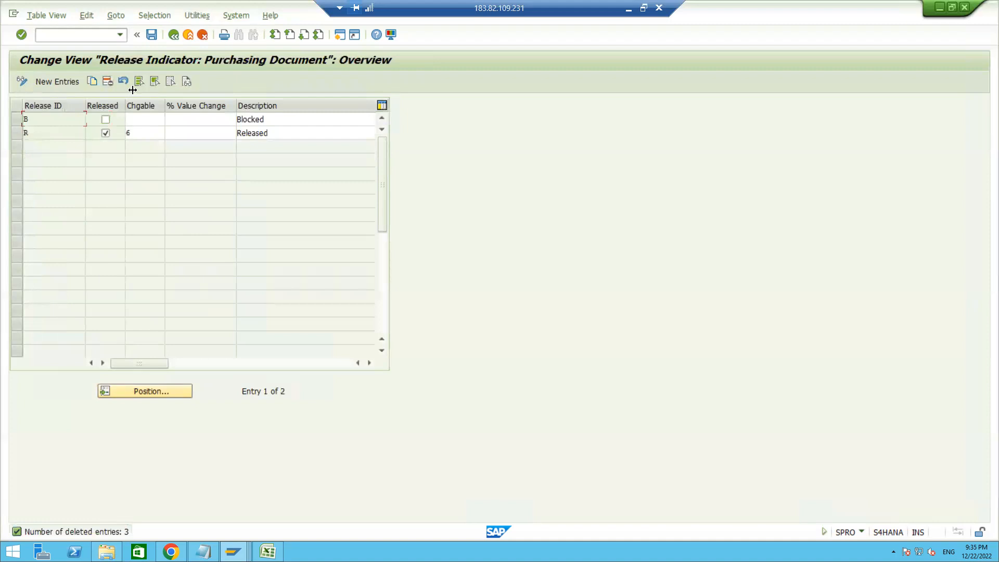
click(151, 34)
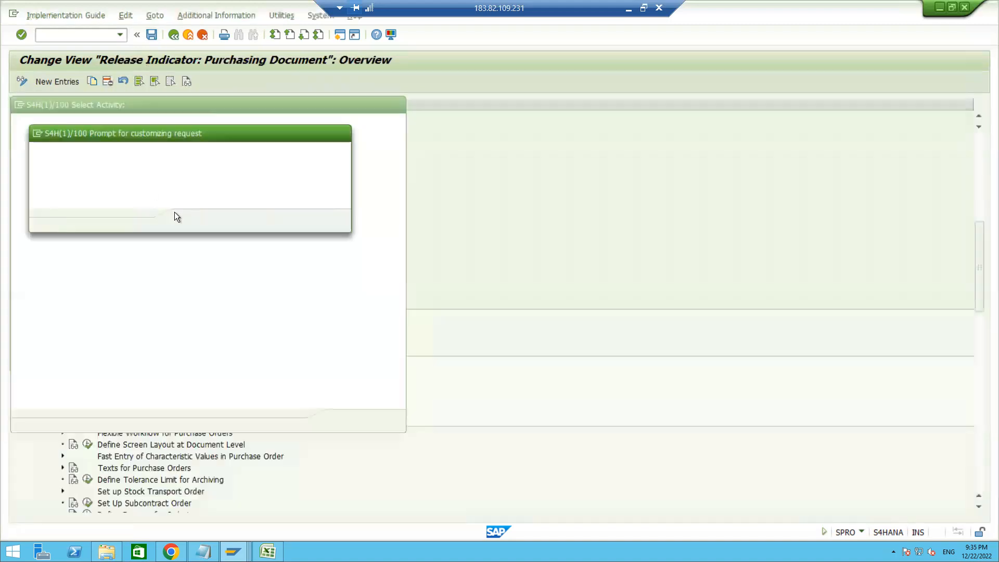
click(188, 218)
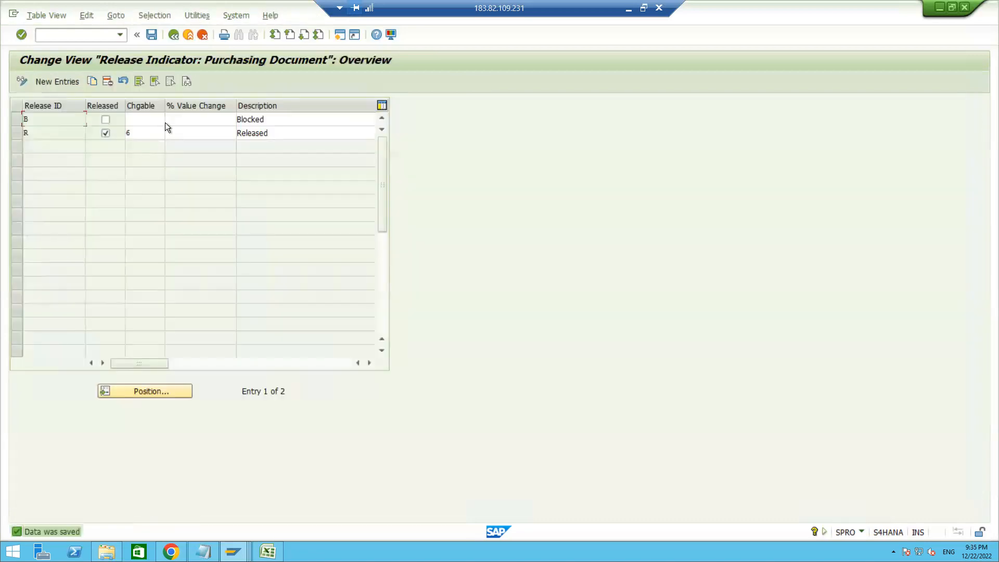
- Examine the changeability options for release indicator R, keep its current setting, and return to the release procedure activities
click(282, 121)
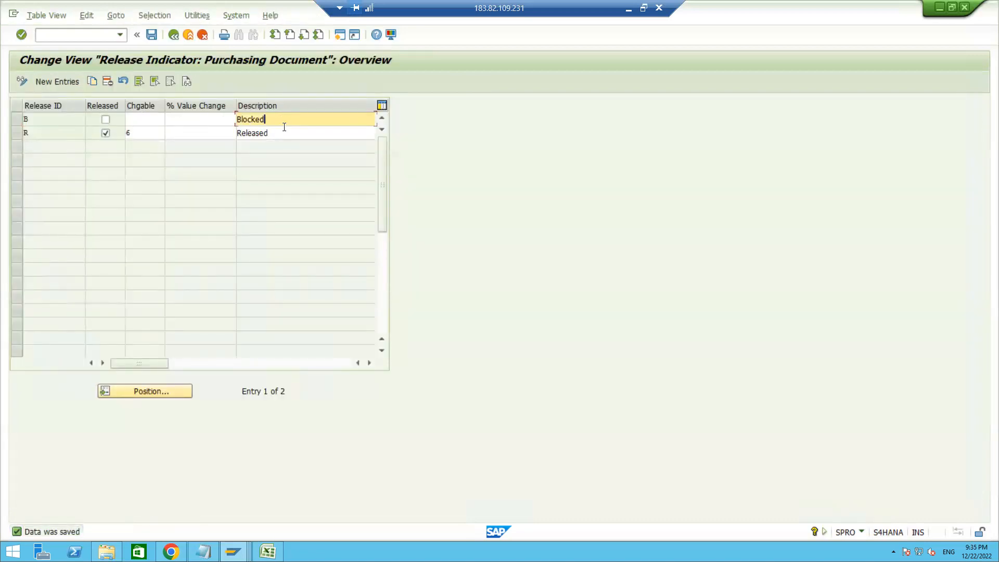
click(34, 118)
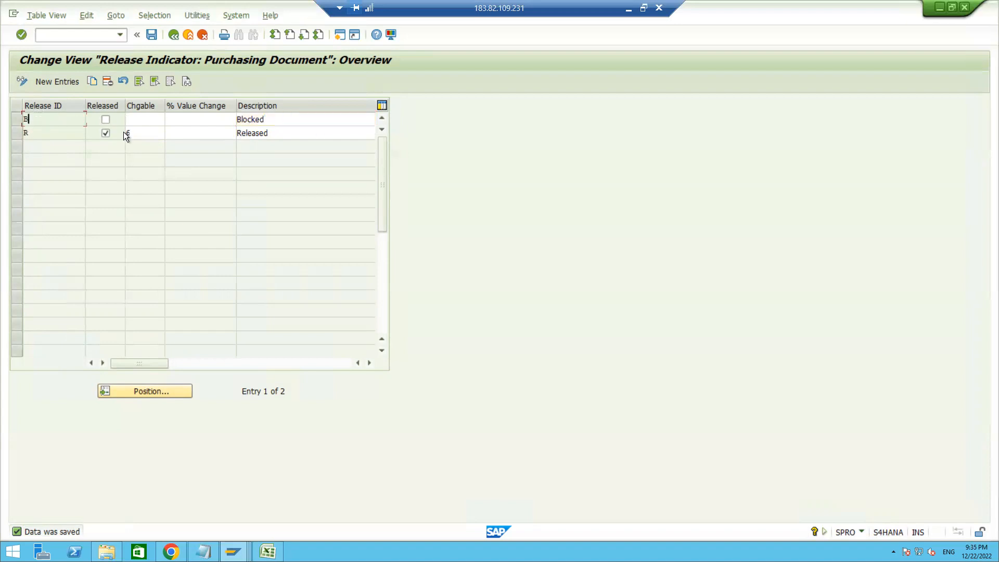
click(137, 133)
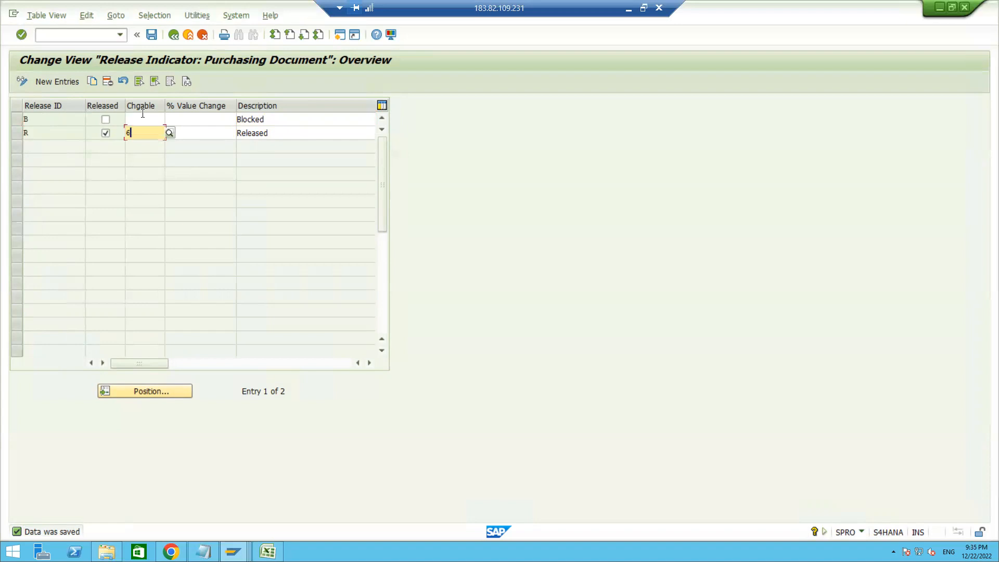
click(170, 133)
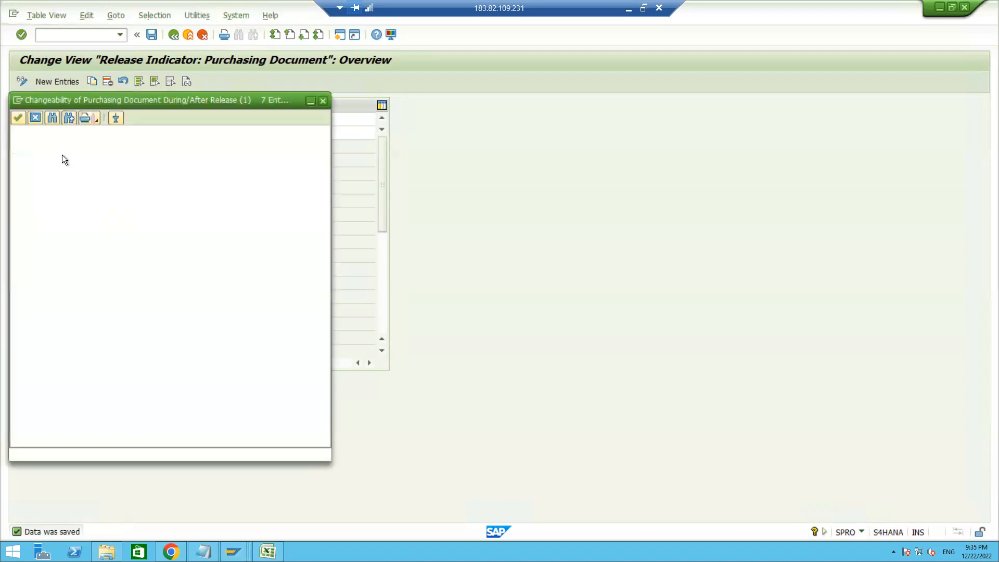
click(67, 145)
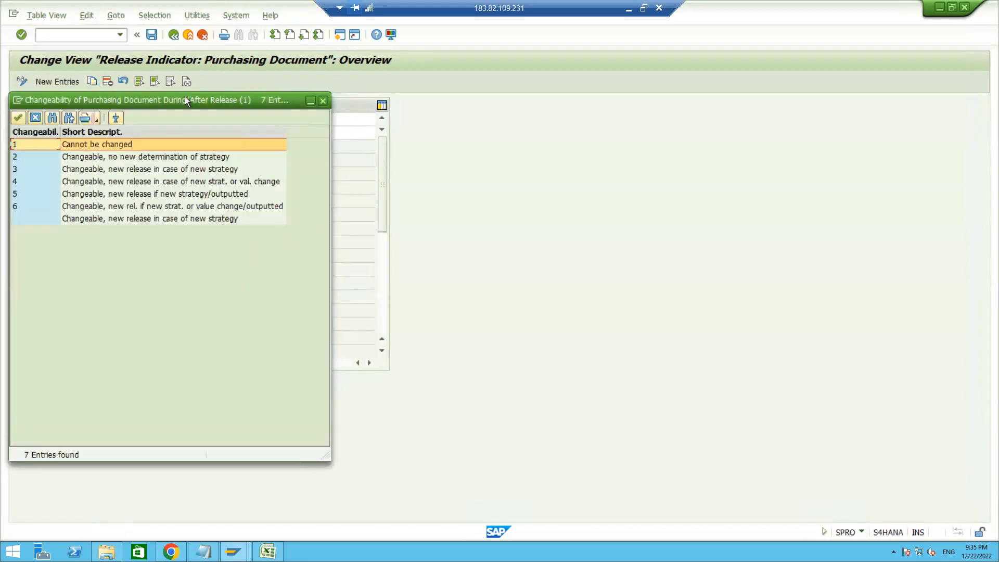
drag(567, 95, 744, 68)
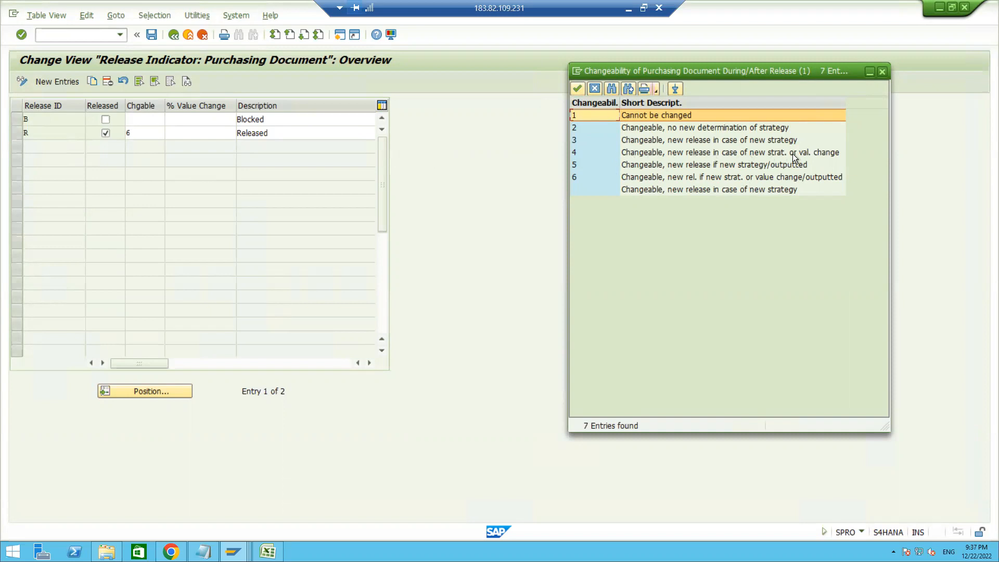
click(883, 72)
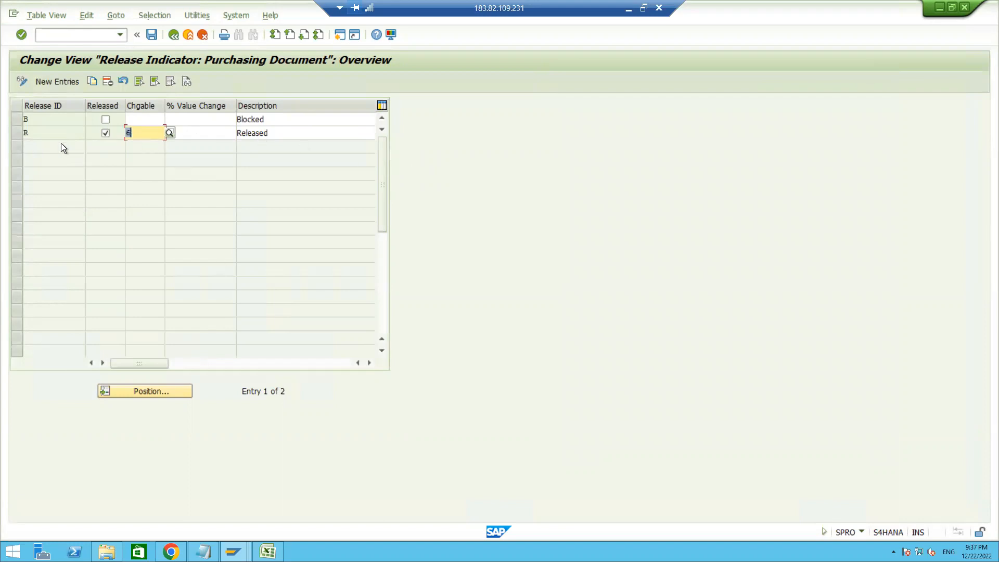
click(152, 36)
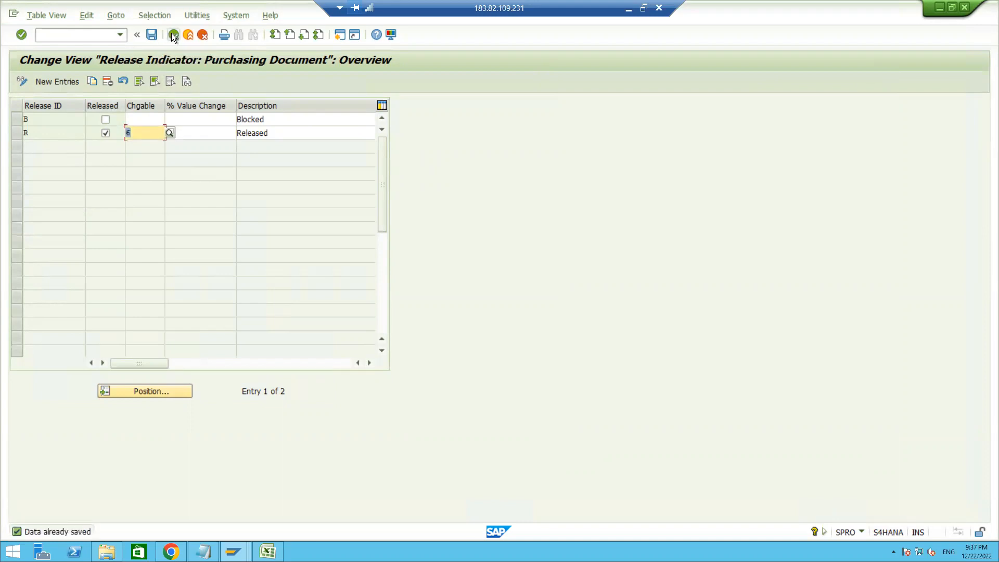
click(173, 34)
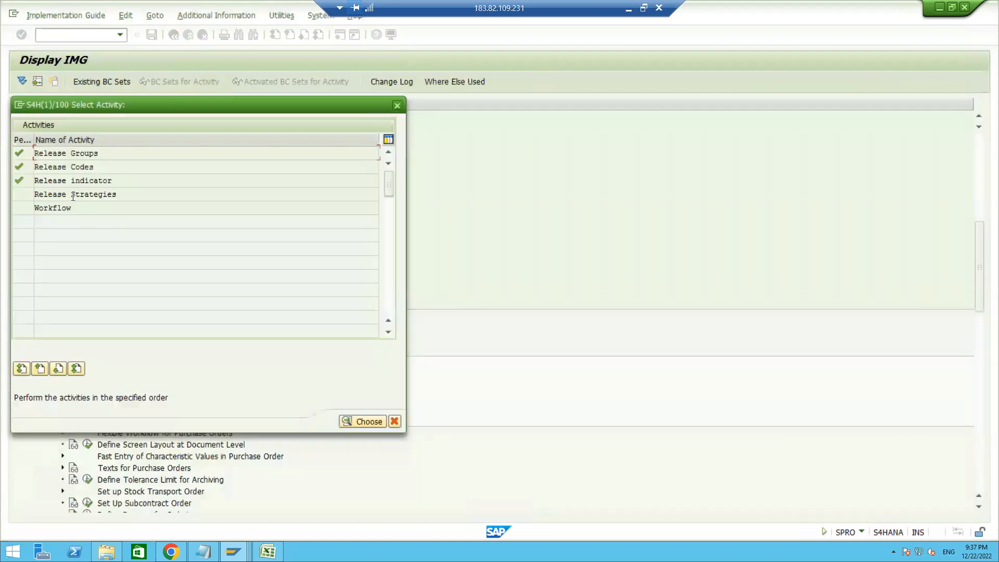
- Create a new release strategy S1 for release group R1 with the description "PO < 10L"
double_click(73, 195)
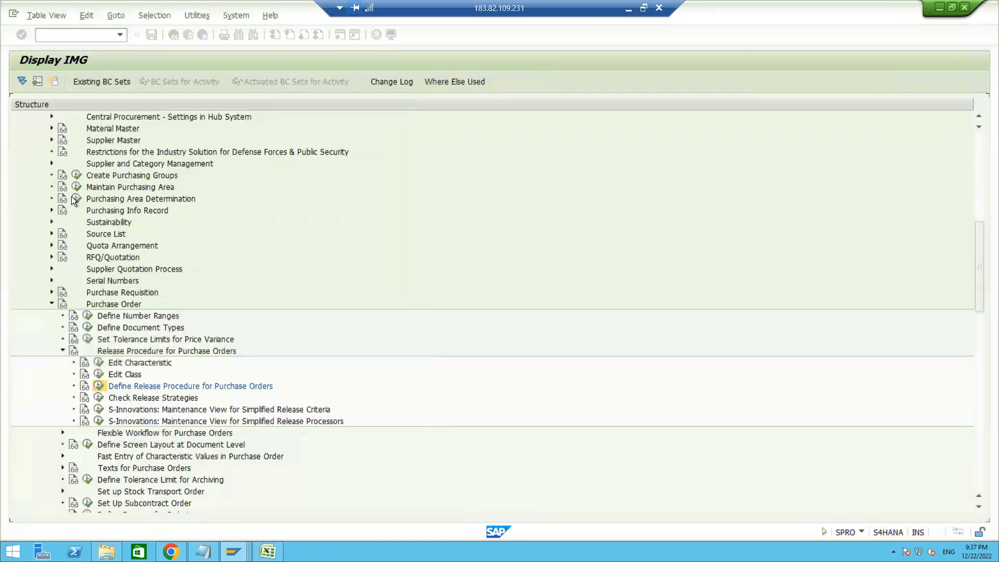
click(64, 83)
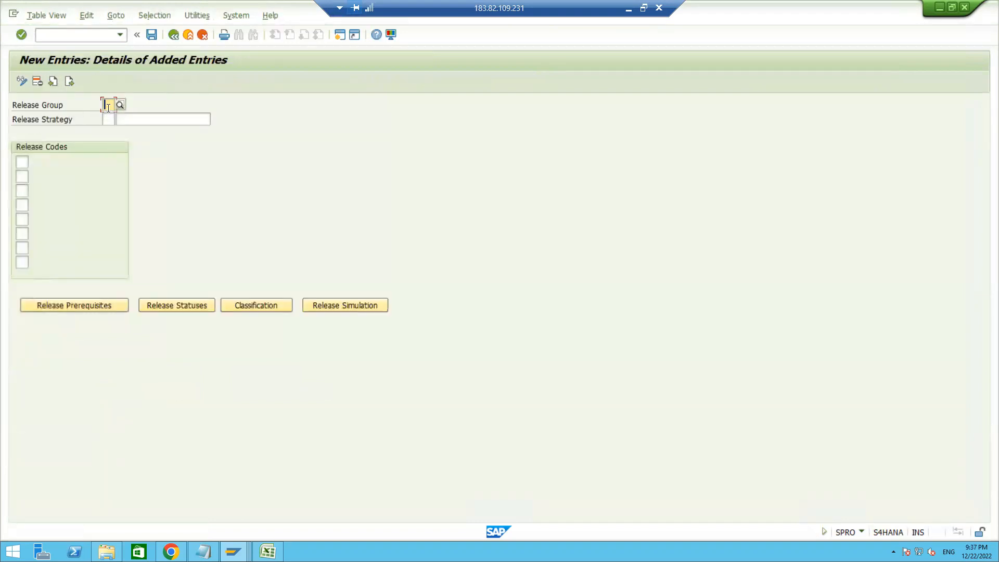
click(108, 106)
text(r1)
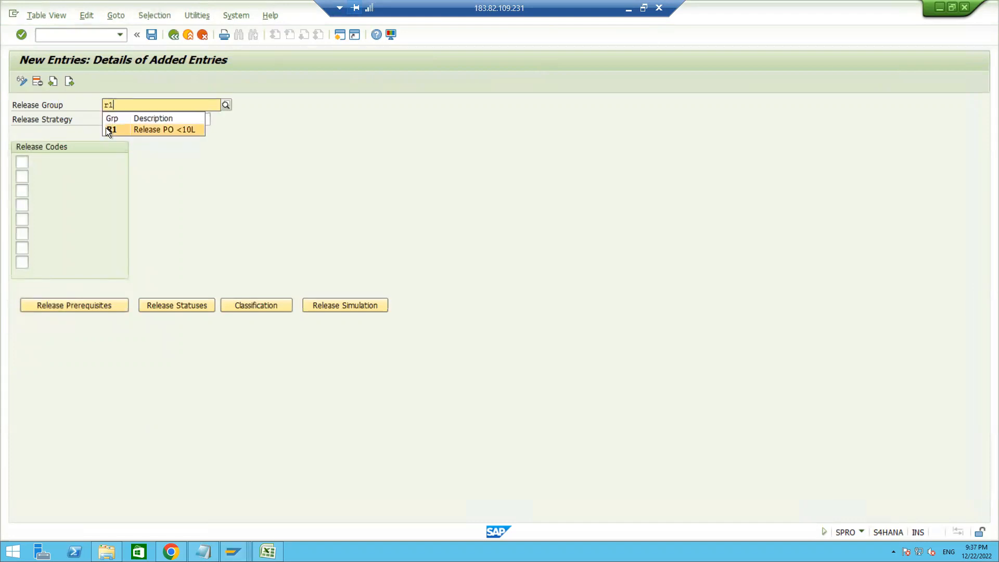
click(111, 130)
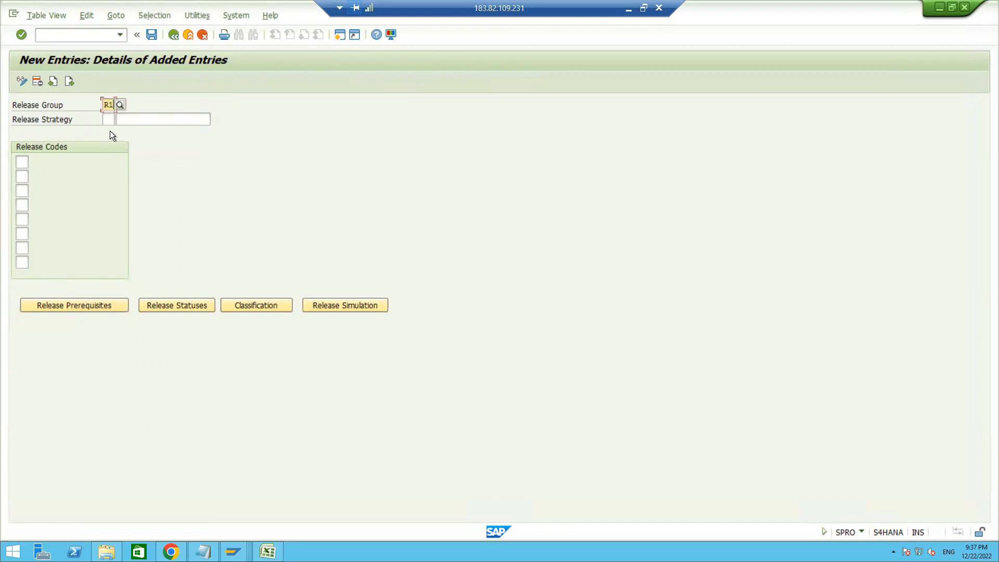
click(106, 119)
text(s1)
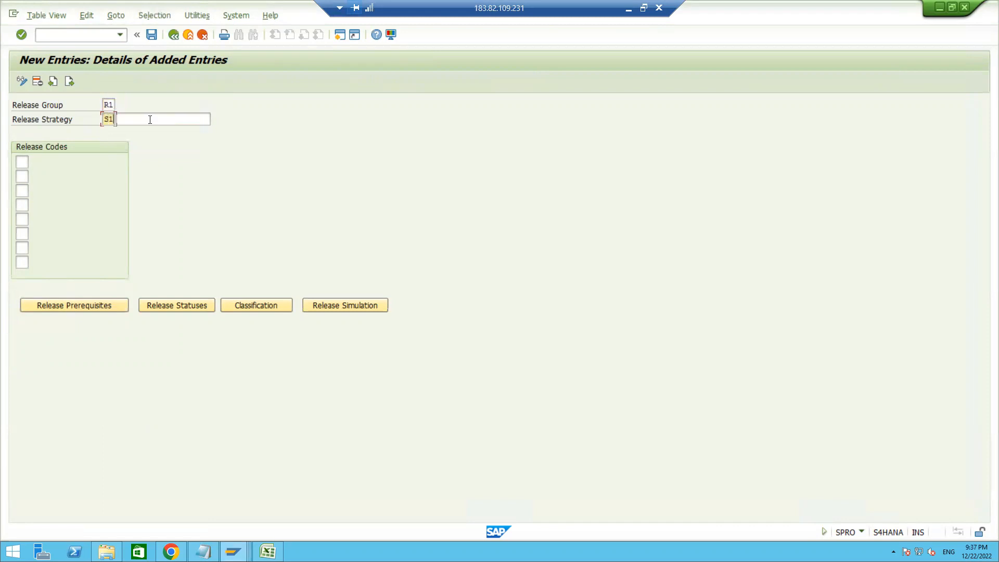
click(150, 119)
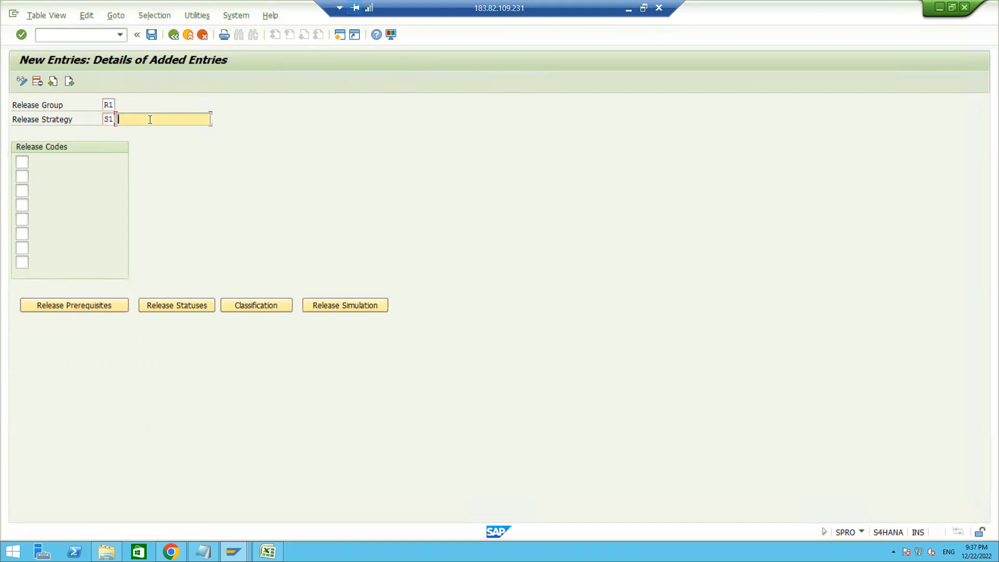
text(PO < 10L)
- Assign release codes AM and GM of group R1 to strategy S1
click(25, 162)
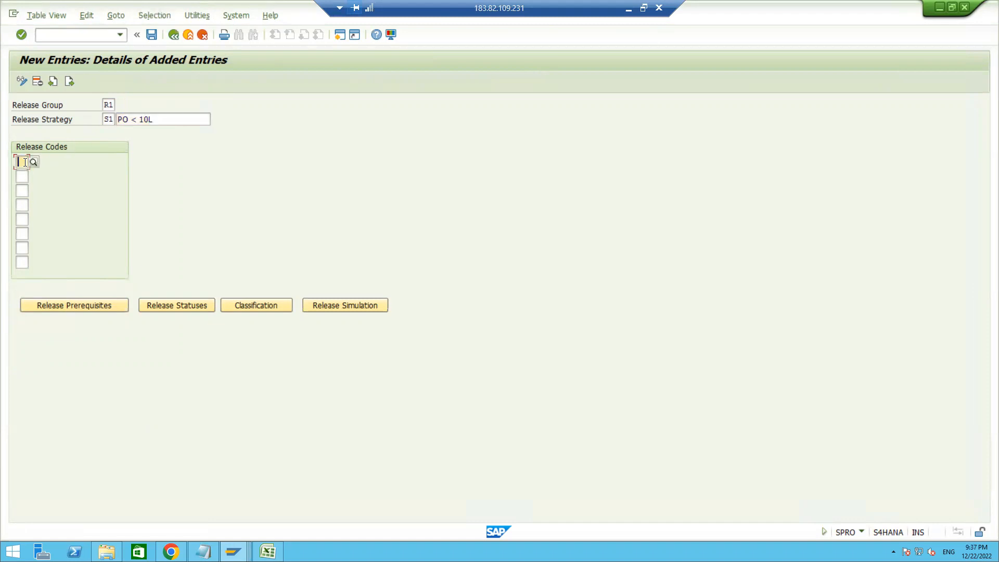
text(AM)
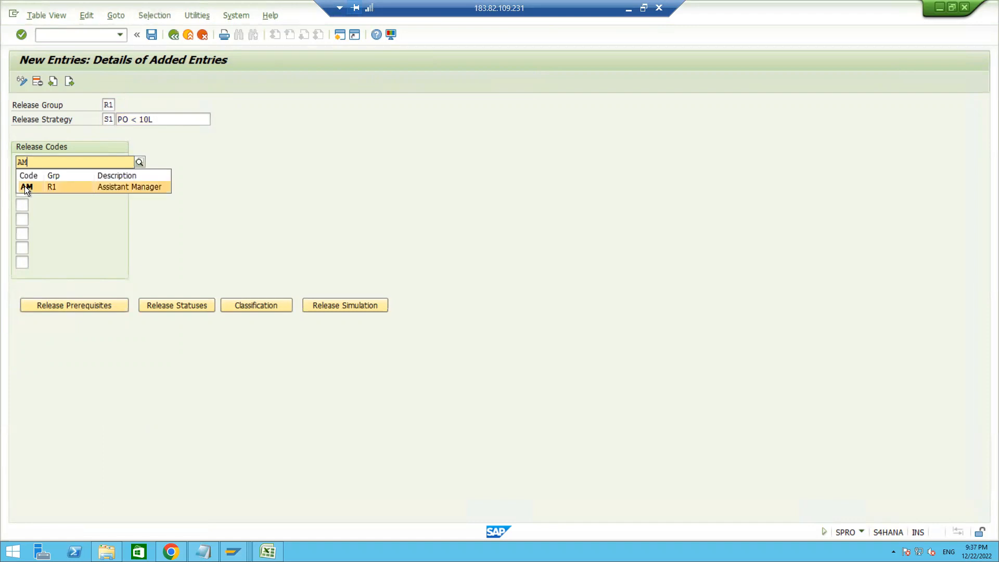
click(24, 186)
click(23, 176)
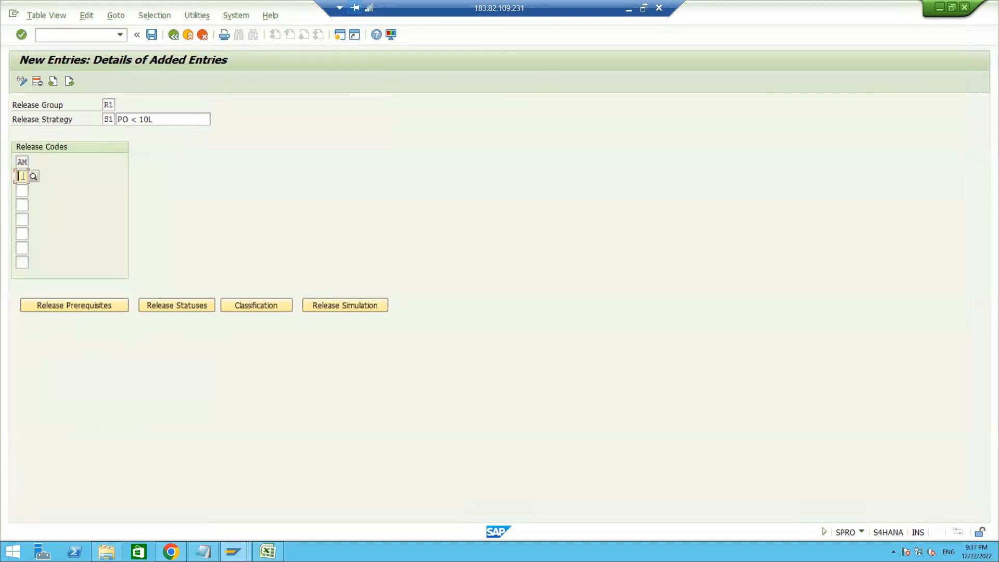
text(GM)
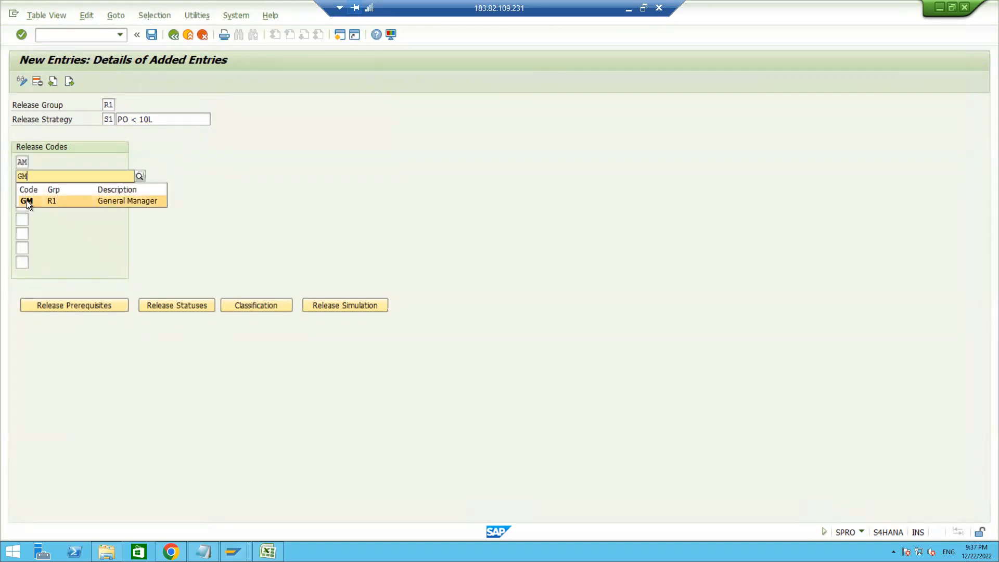
click(26, 201)
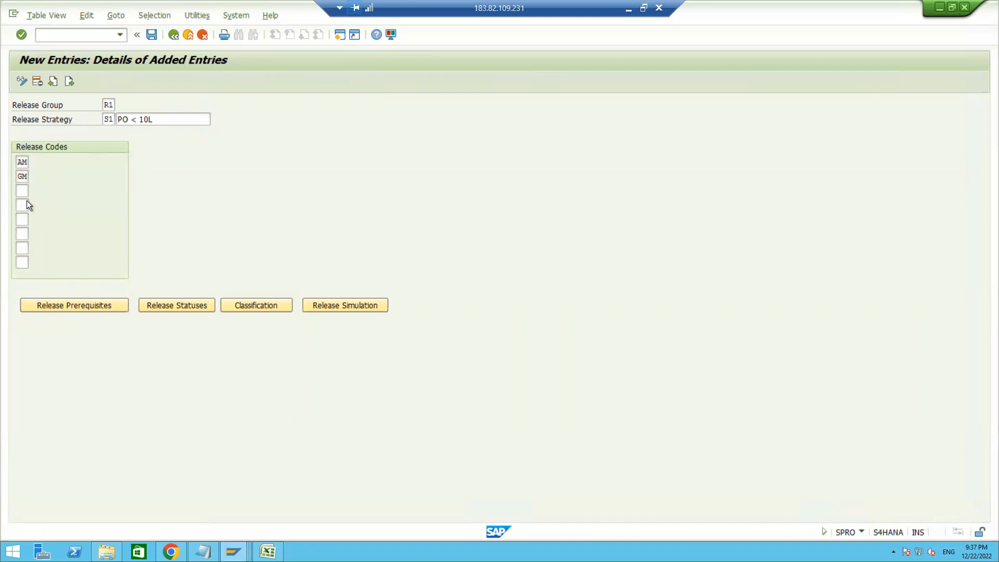
key(Return)
- Set AM as GM's release prerequisite and accept release statuses B for none or AM only and R for both codes
click(64, 304)
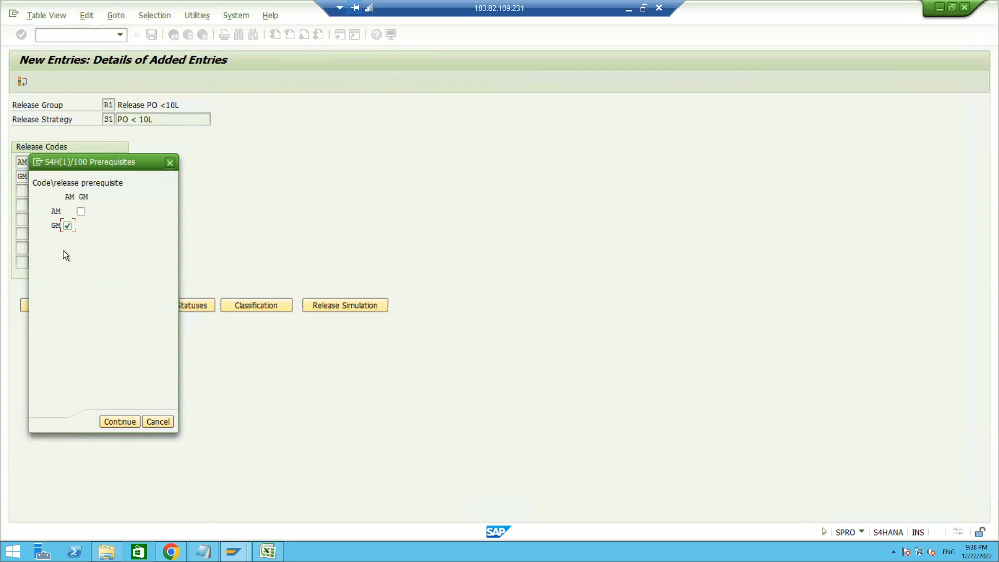
click(121, 419)
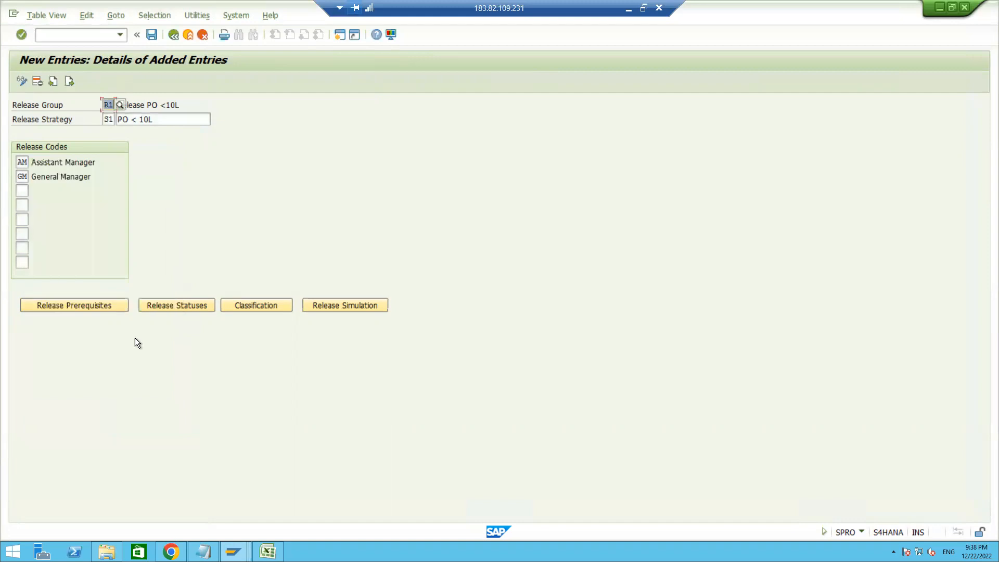
click(164, 304)
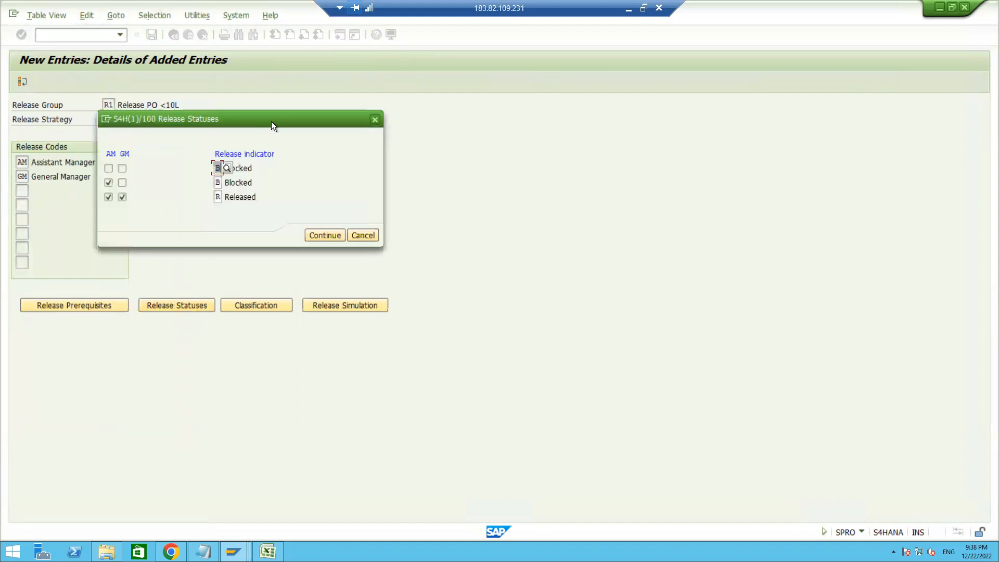
drag(488, 108, 487, 106)
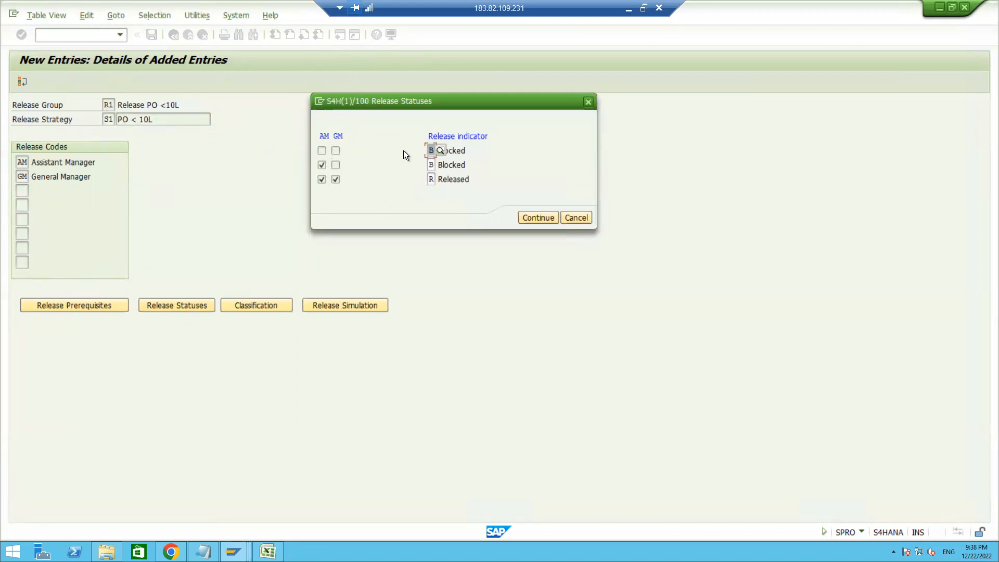
key(Down)
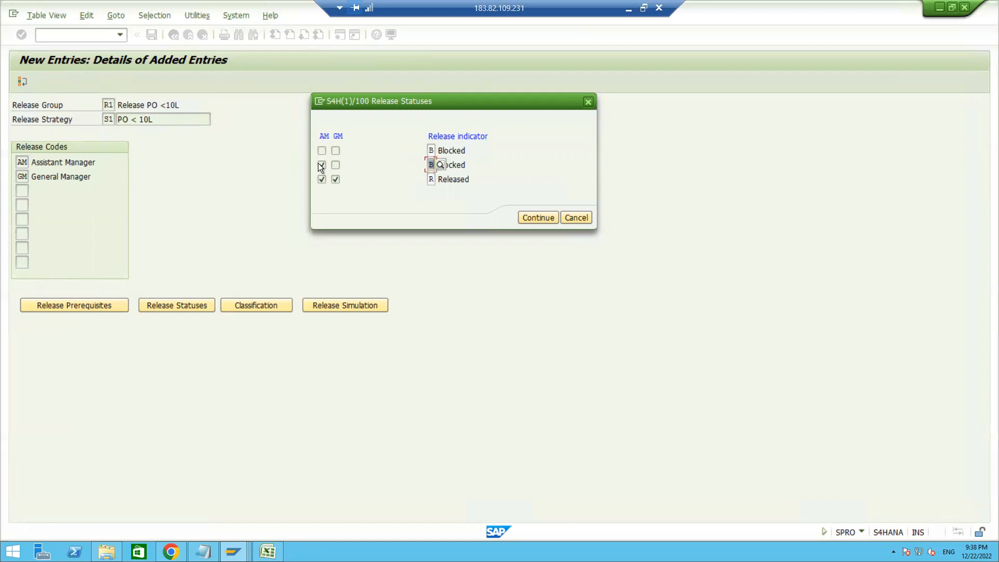
click(466, 163)
click(530, 217)
- In the classification of release strategy S1, set the Plant characteristic to ZNT1
click(243, 306)
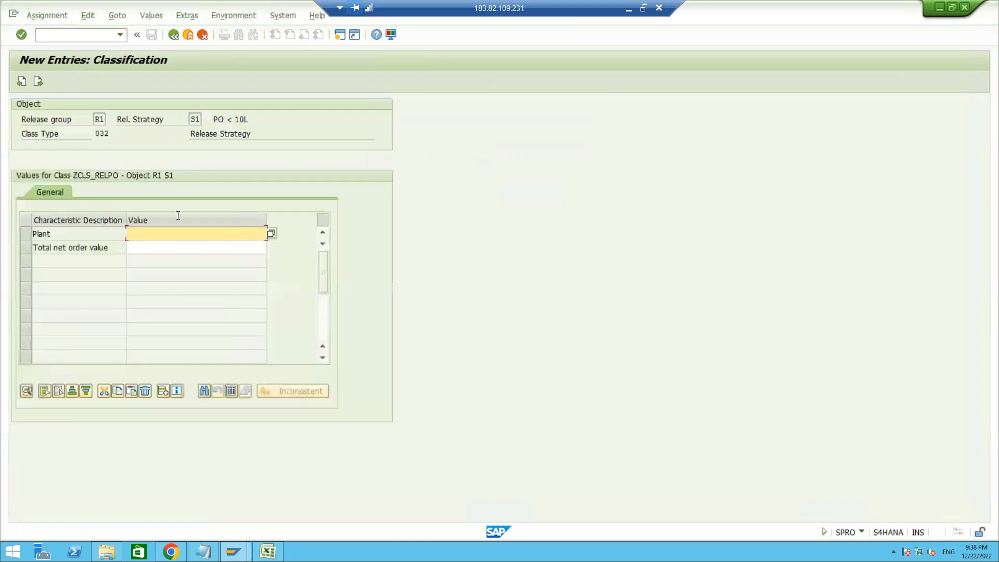
click(271, 235)
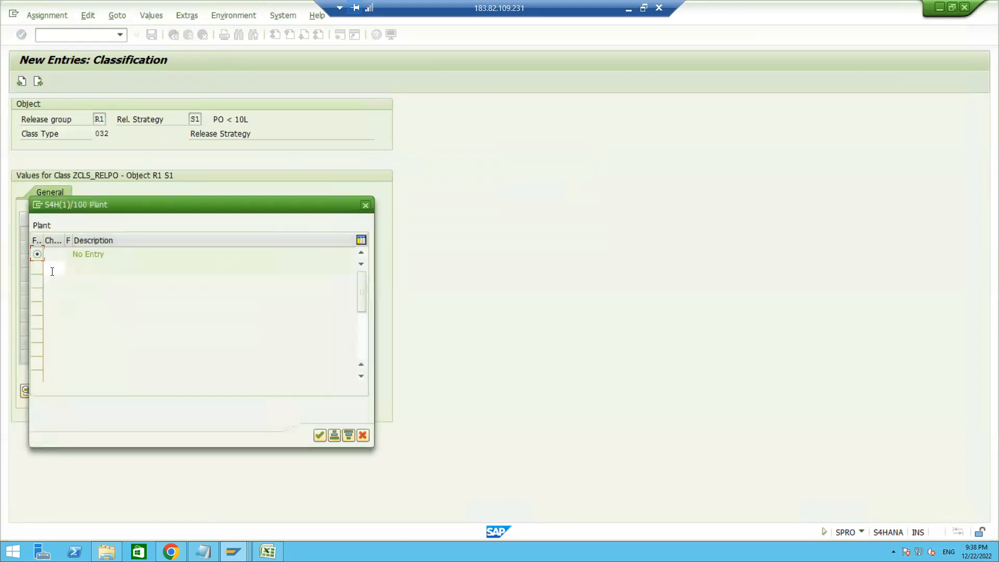
click(52, 271)
text(ZNT1)
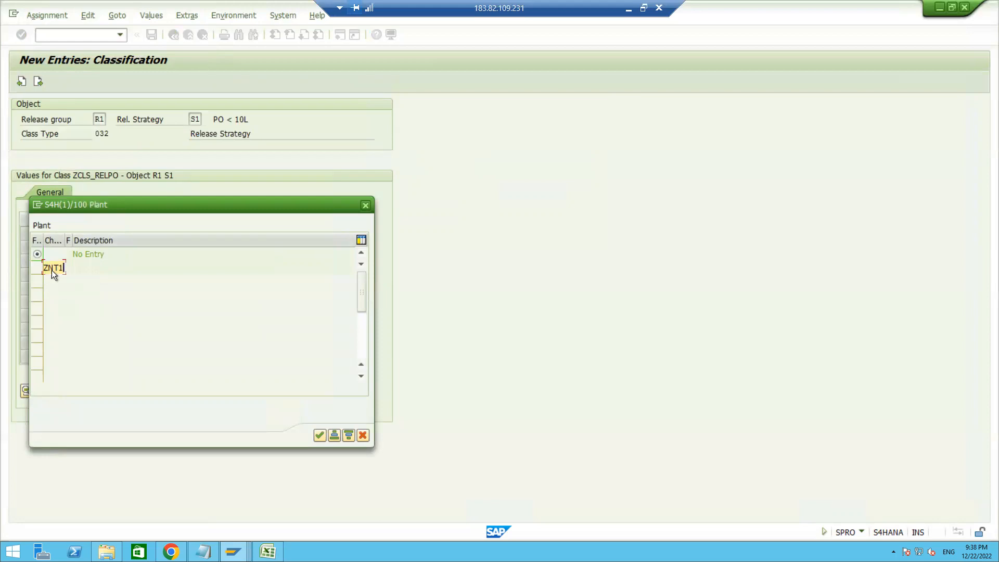
key(Return)
click(55, 285)
click(319, 436)
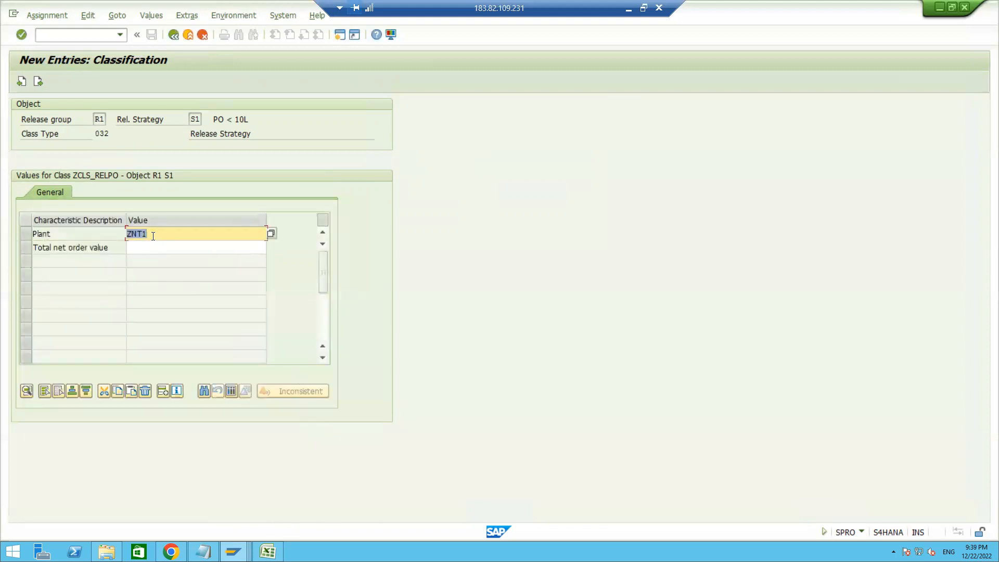
- Set S1's total net order value range to 0 - 1000000 INR and save the strategy to the proposed customizing request
click(149, 250)
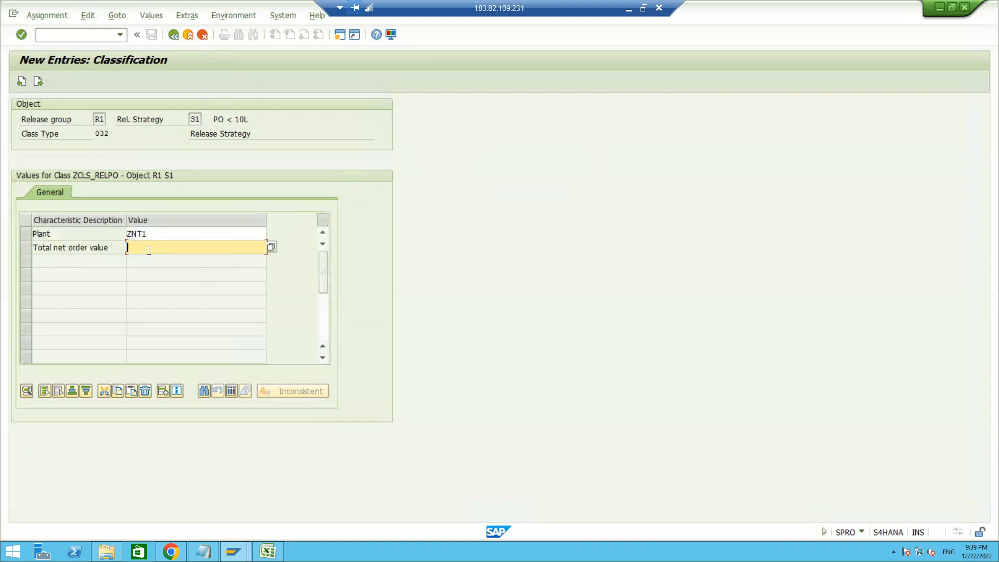
text(0 - 1000000 INR)
key(Return)
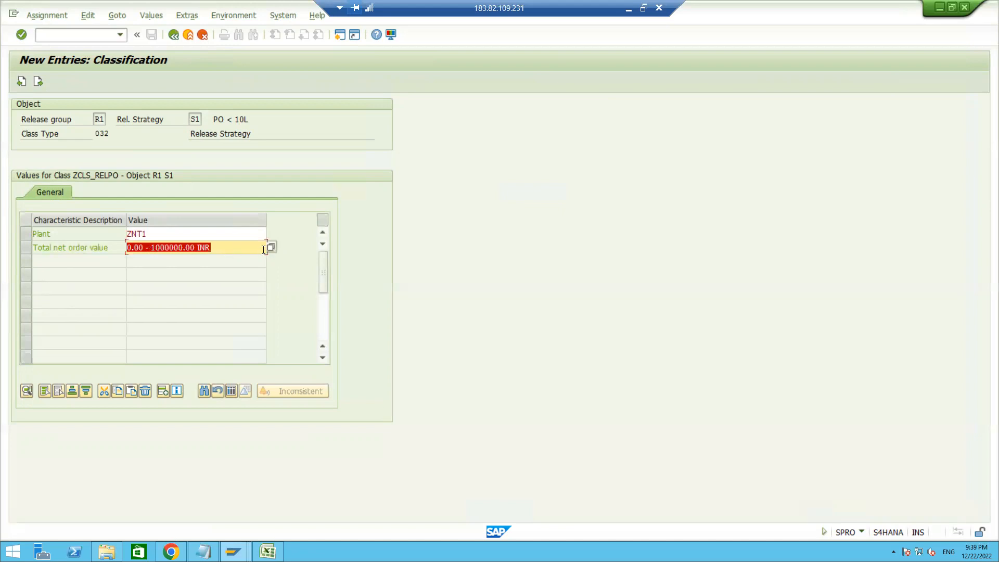
click(40, 79)
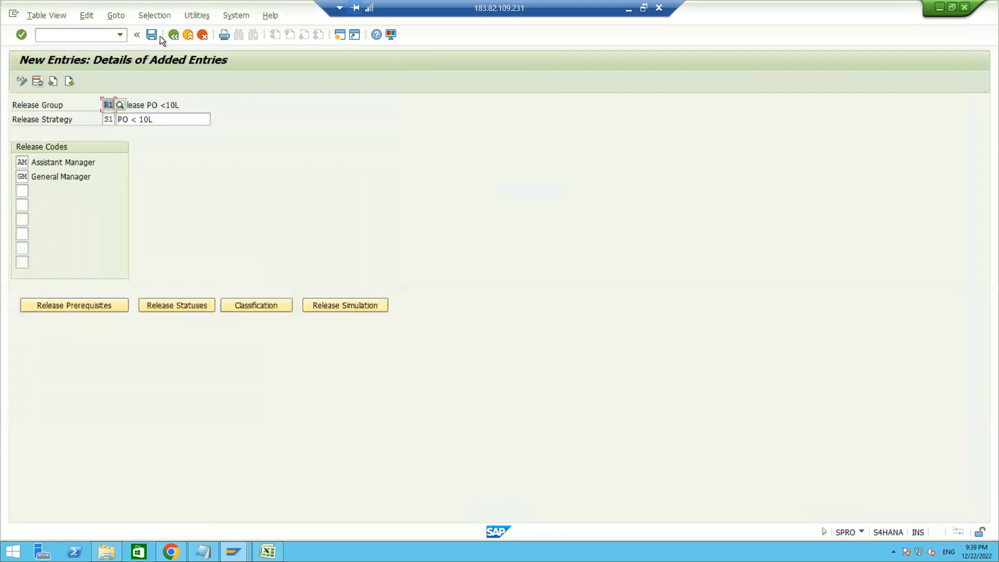
click(151, 35)
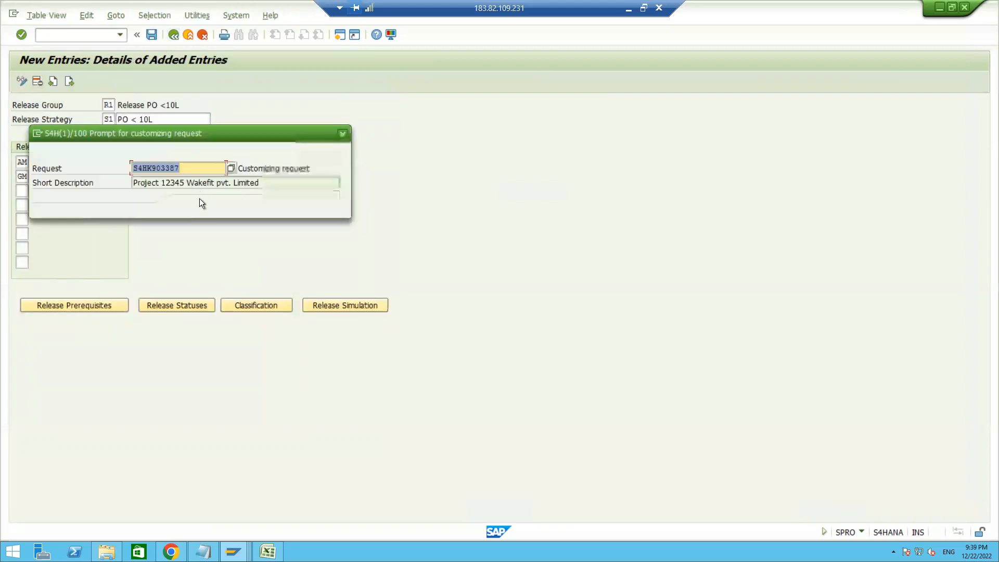
click(192, 207)
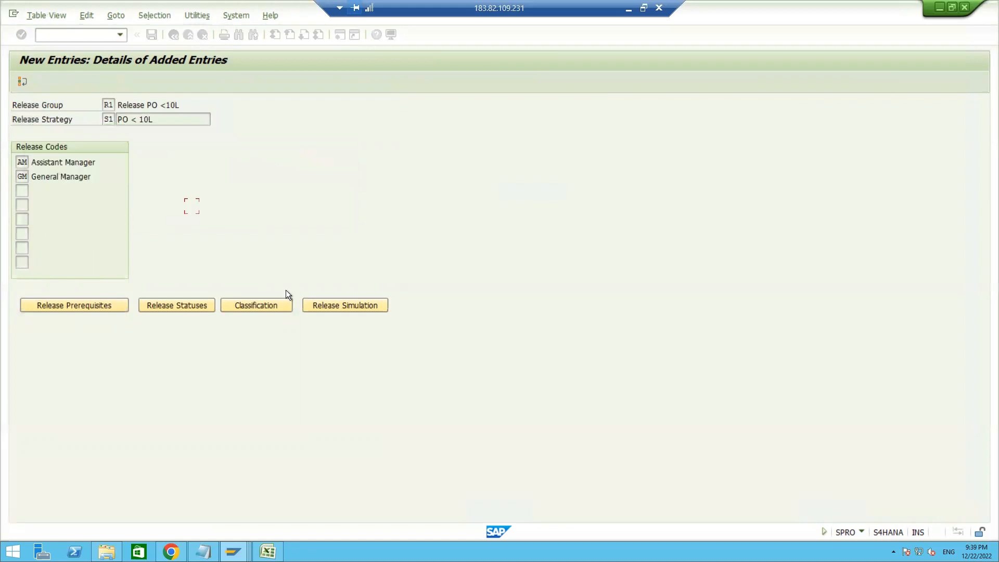
- Simulate the release of strategy S1 with code AM followed by GM, and close the simulation
click(342, 301)
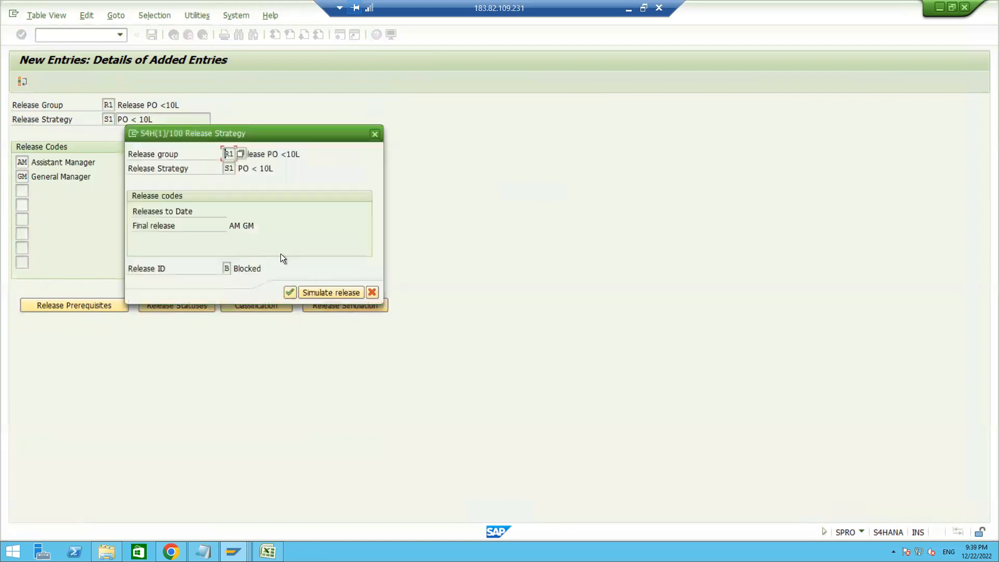
click(233, 225)
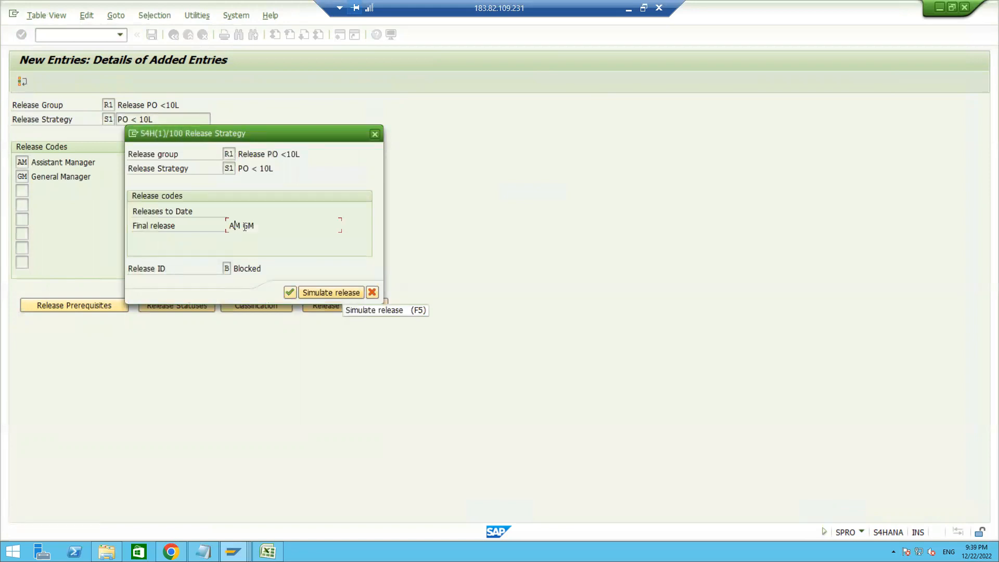
click(336, 295)
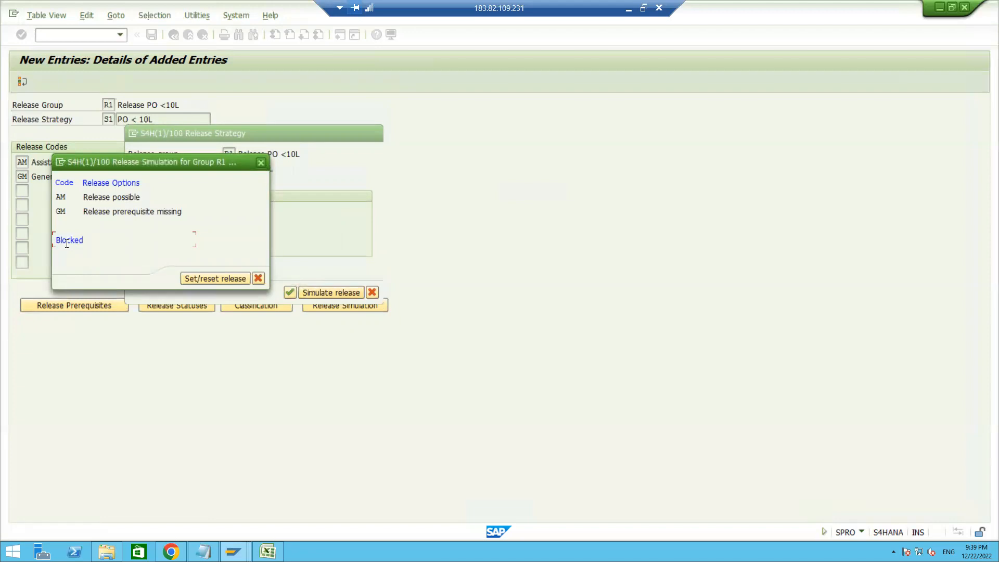
double_click(93, 197)
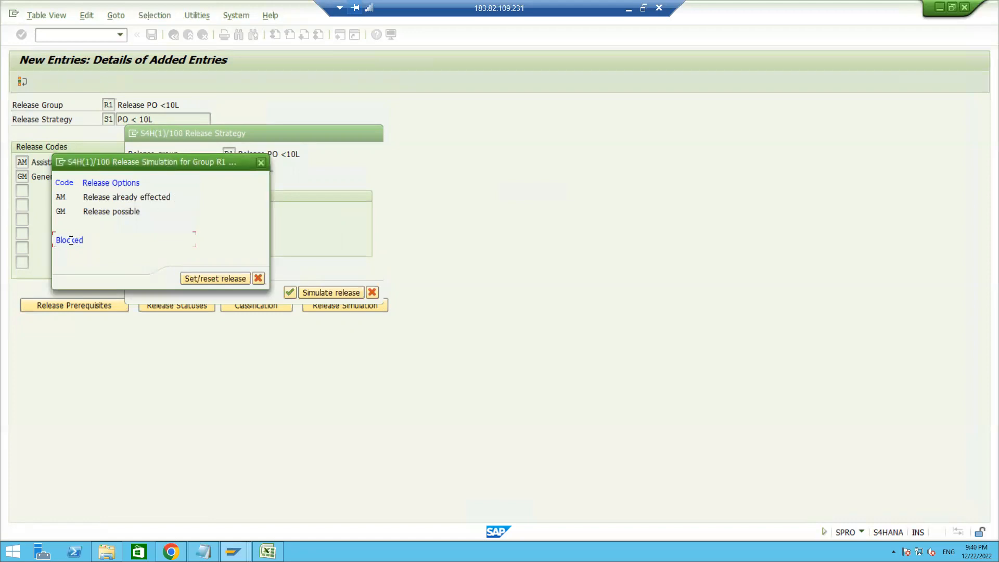
double_click(91, 211)
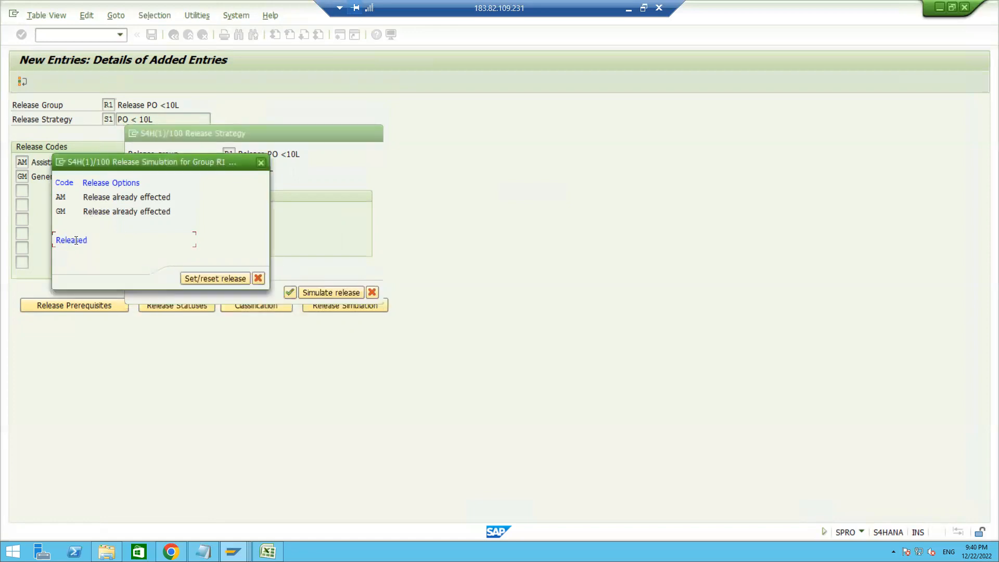
click(261, 162)
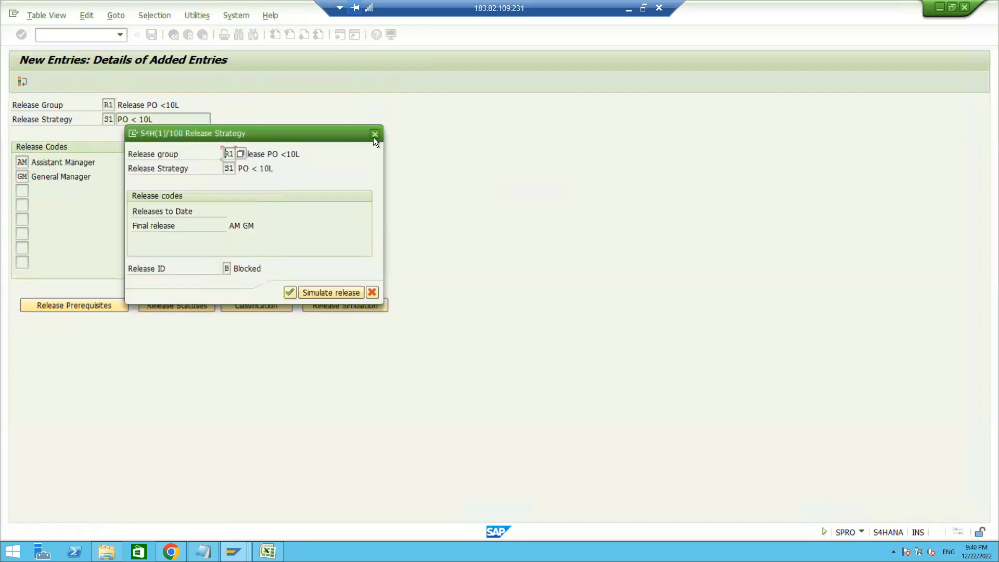
click(375, 134)
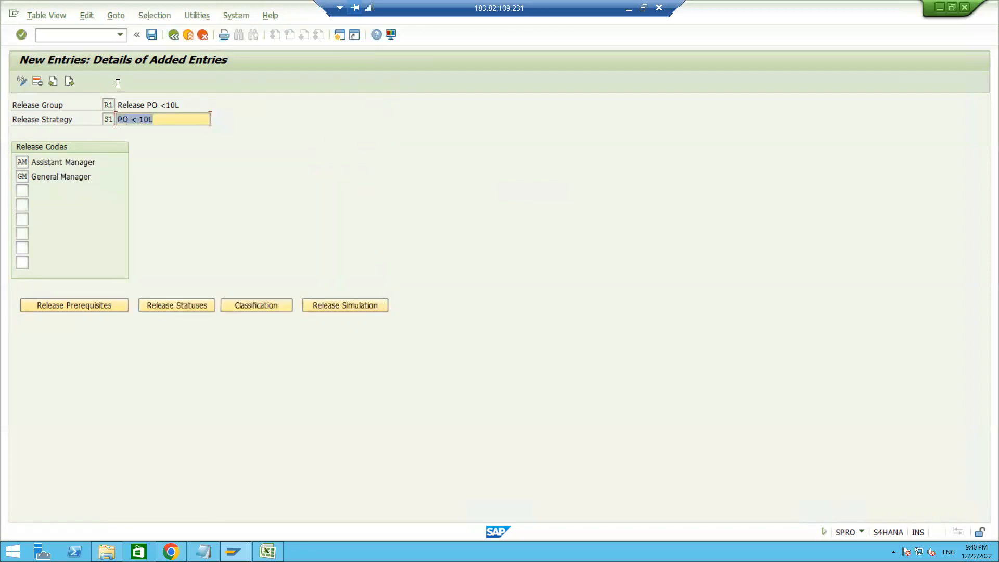
- Create a new release strategy S2 for release group R2 with the description "PO > 10L"
click(69, 81)
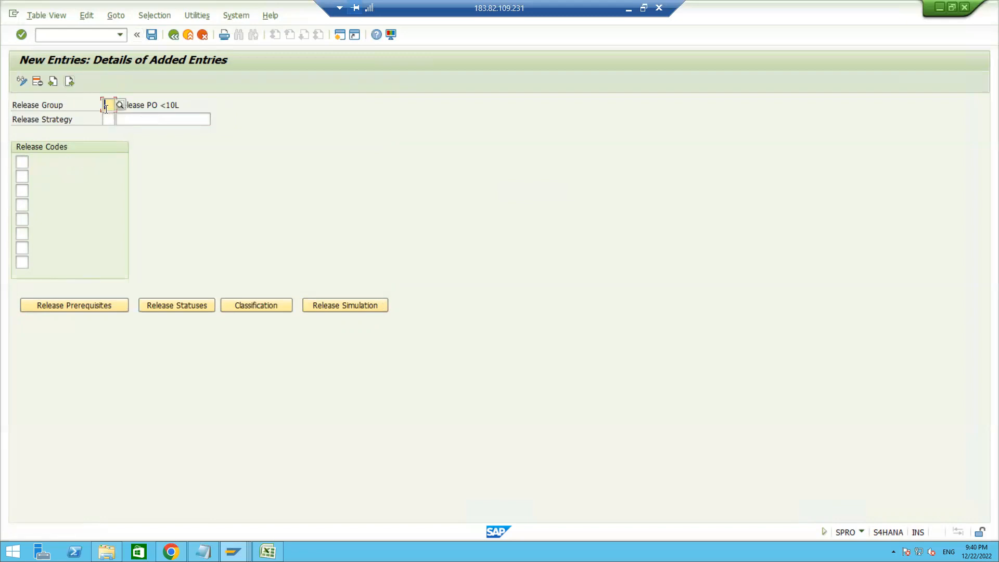
text(R2)
key(Tab)
text(S2)
key(Tab)
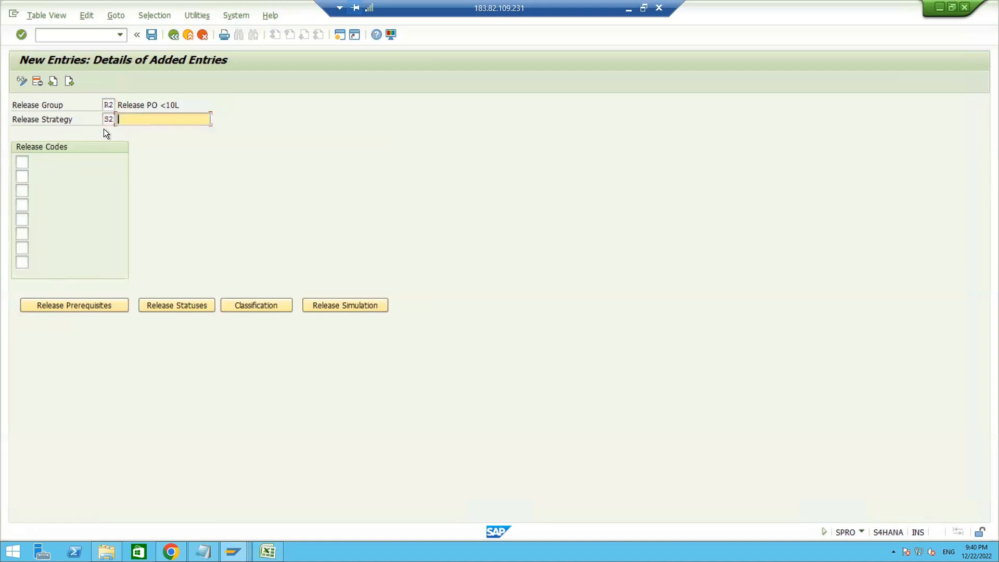
text(PO)
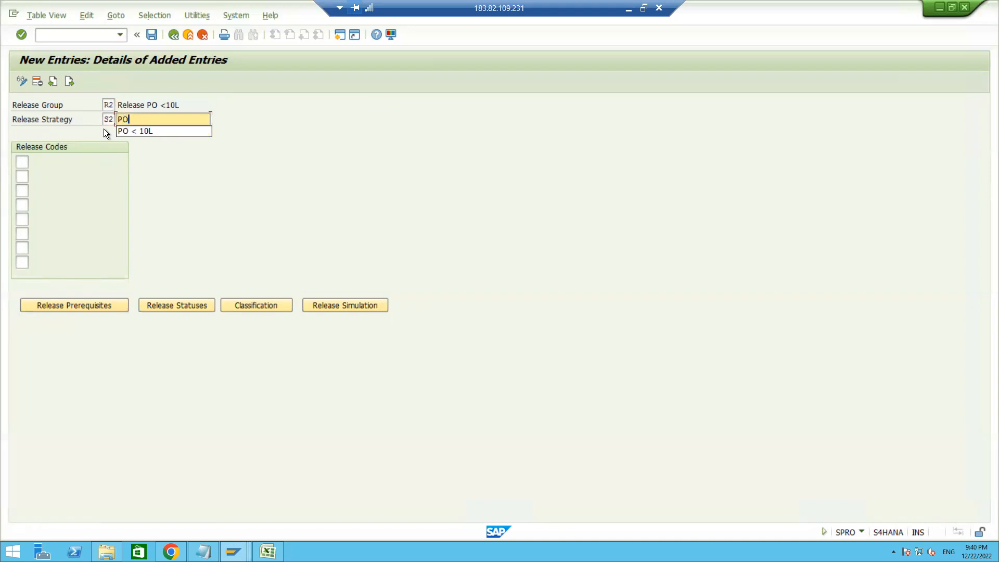
text( > 10L)
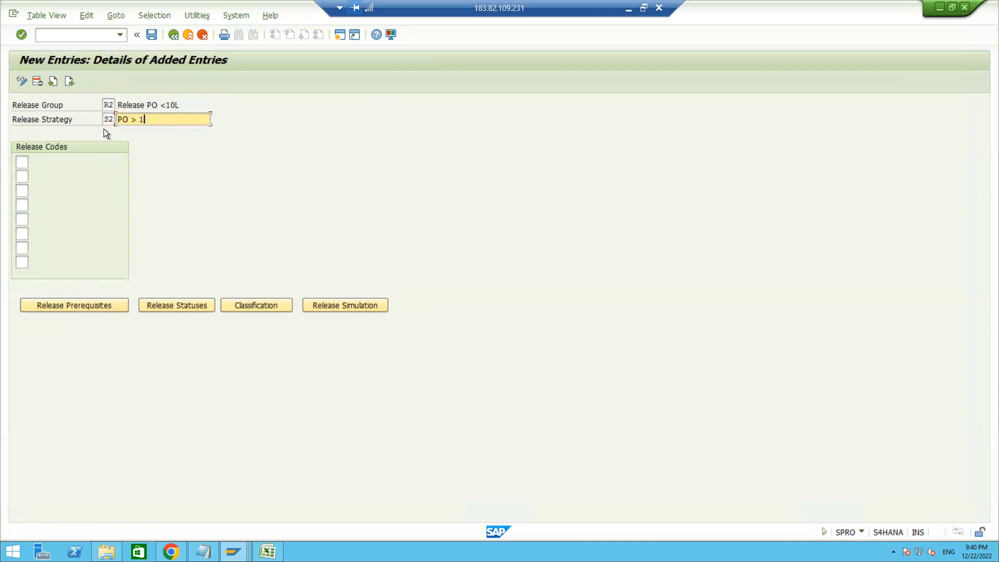
- Assign release codes AM, GM and PH to strategy S2 in that order
click(22, 161)
text(AM)
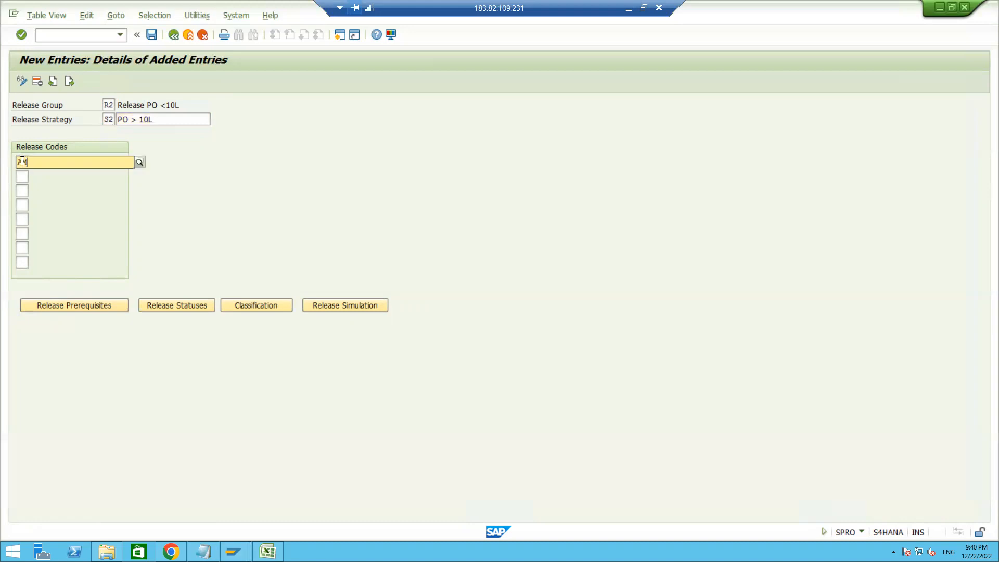
click(27, 189)
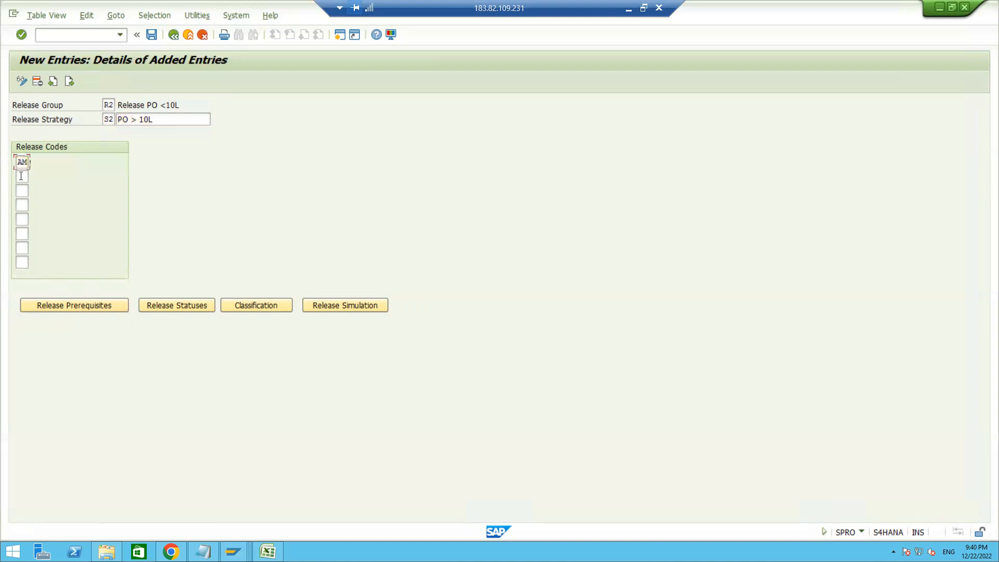
click(20, 176)
text(GM)
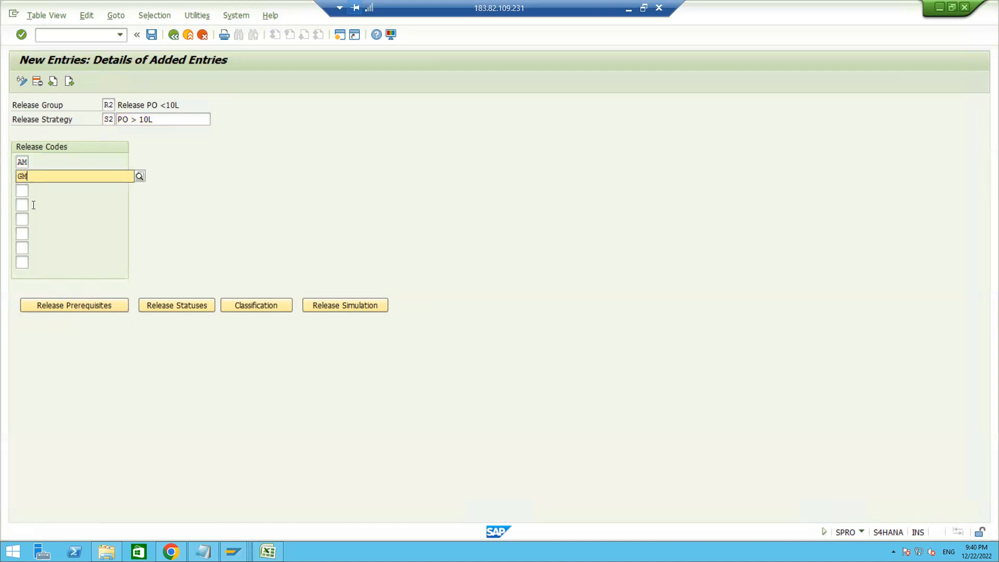
click(26, 200)
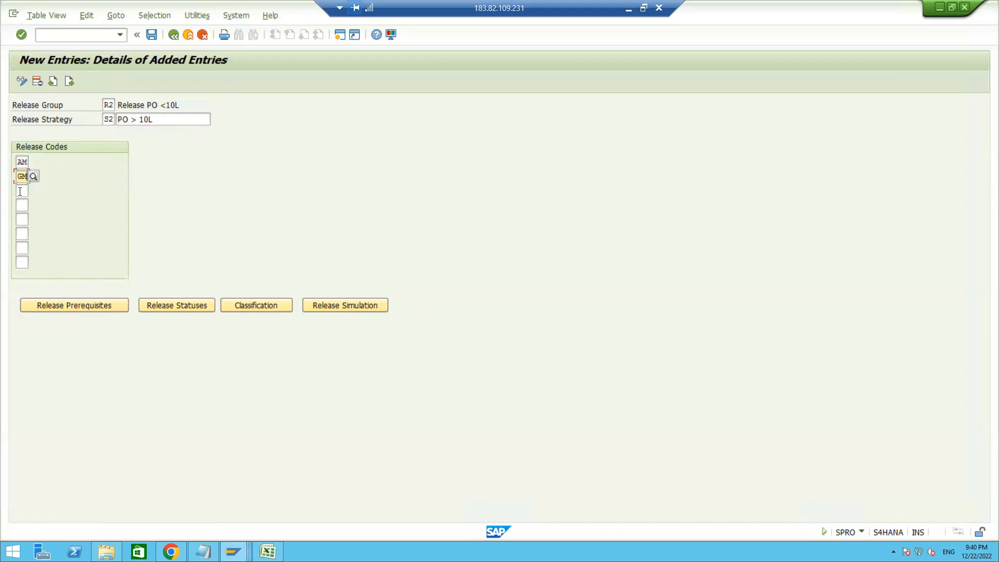
click(20, 190)
text(PH)
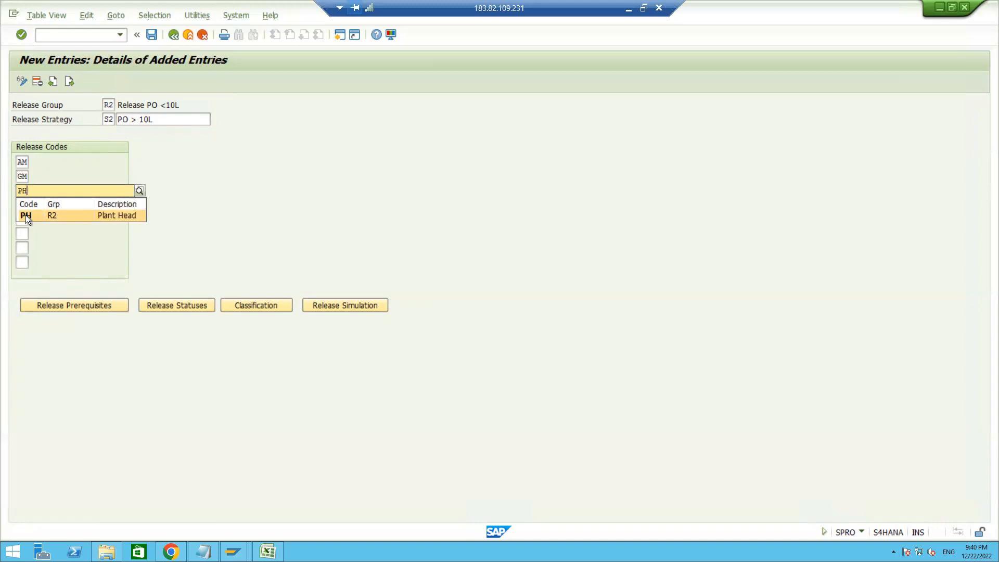
click(26, 215)
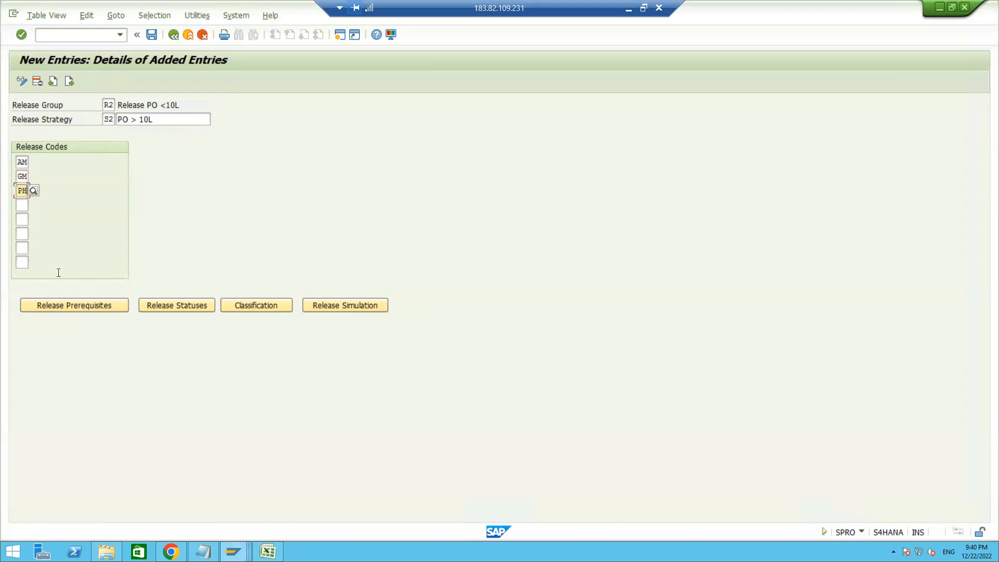
- Require AM before GM and both before PH, and accept release statuses B for incomplete releases and R for all three codes
click(60, 305)
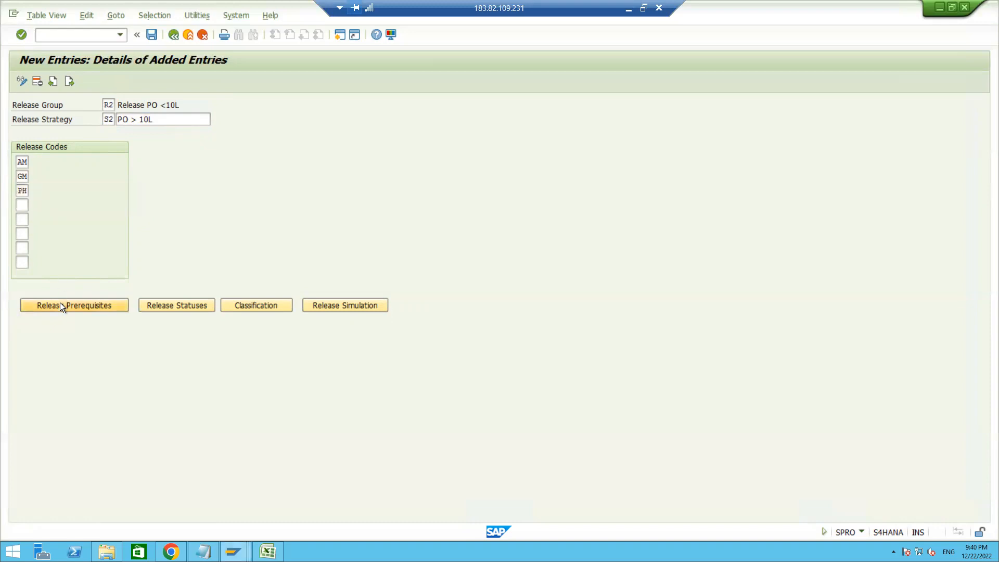
click(62, 304)
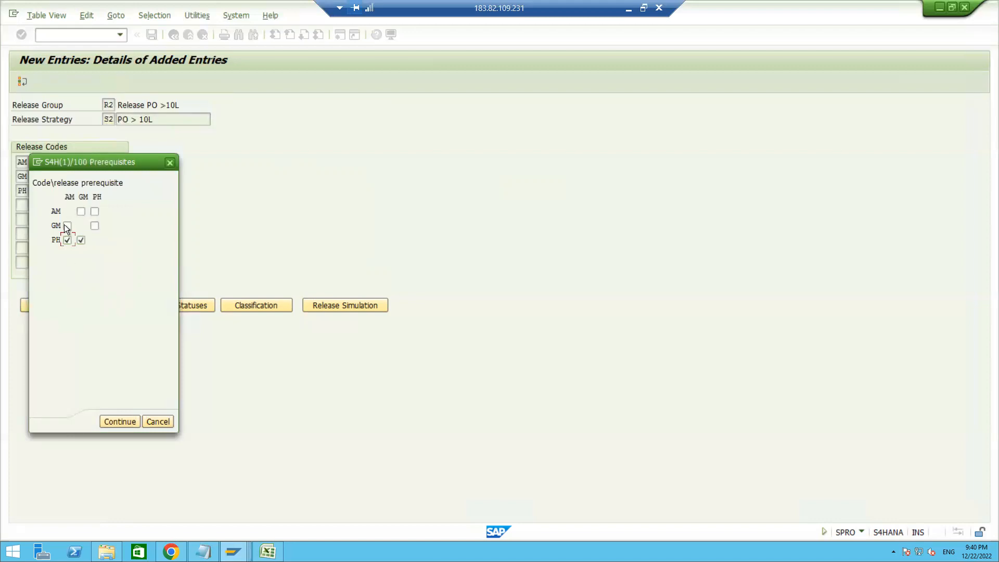
click(121, 421)
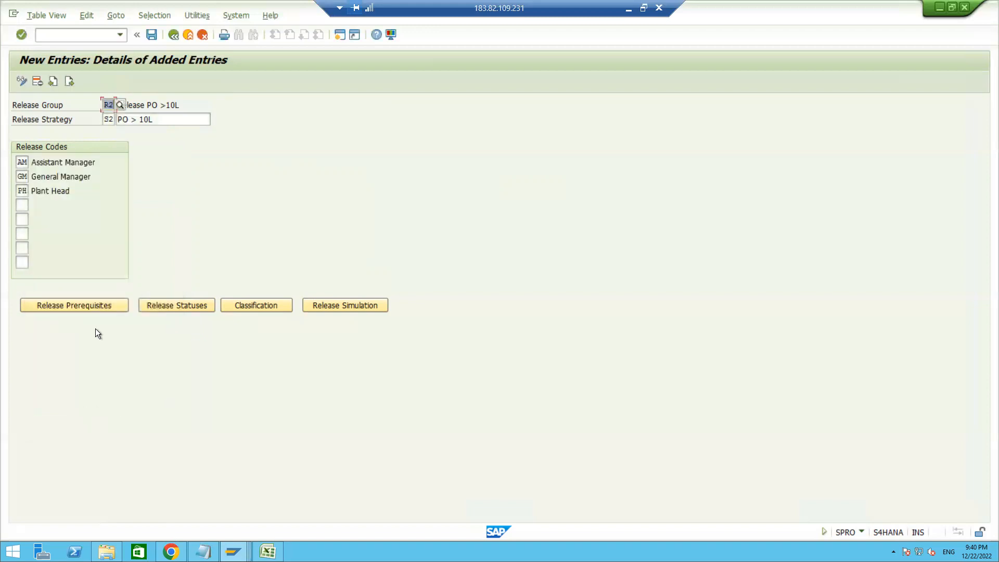
click(158, 306)
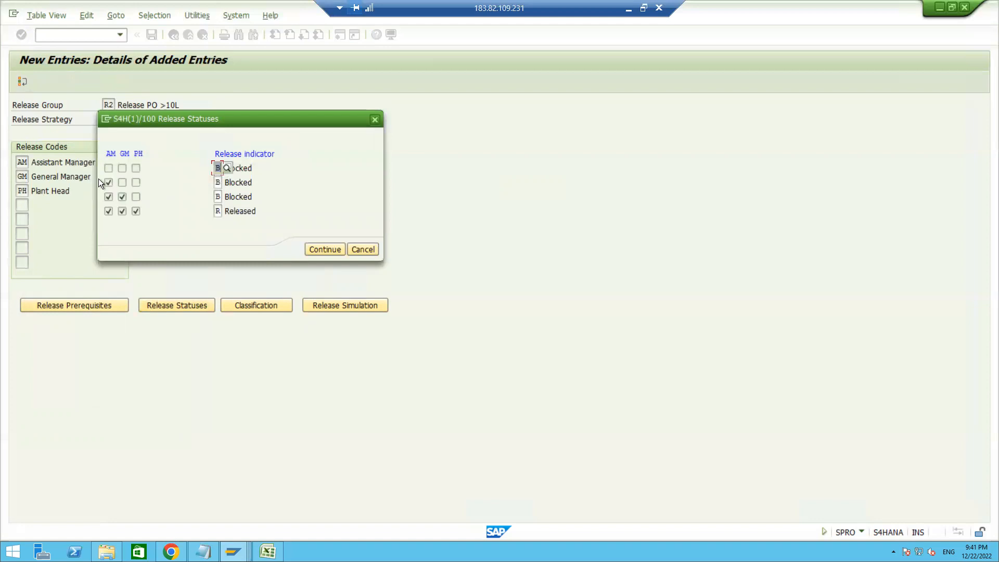
click(246, 167)
click(317, 249)
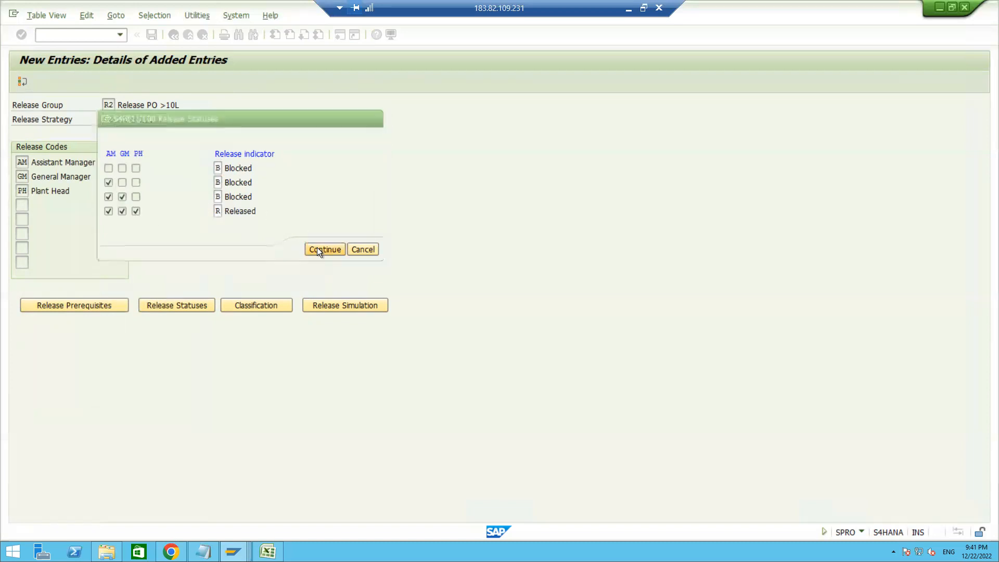
- Classify strategy S2 with plant ZNT1 and a total net order value > 1000000.00 INR, and save the strategy
click(267, 303)
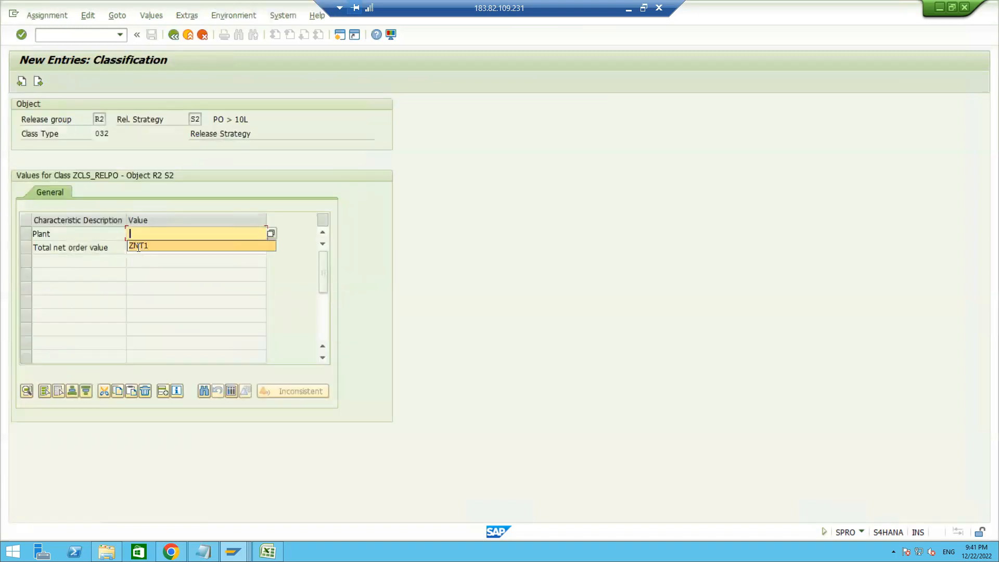
click(138, 246)
click(139, 249)
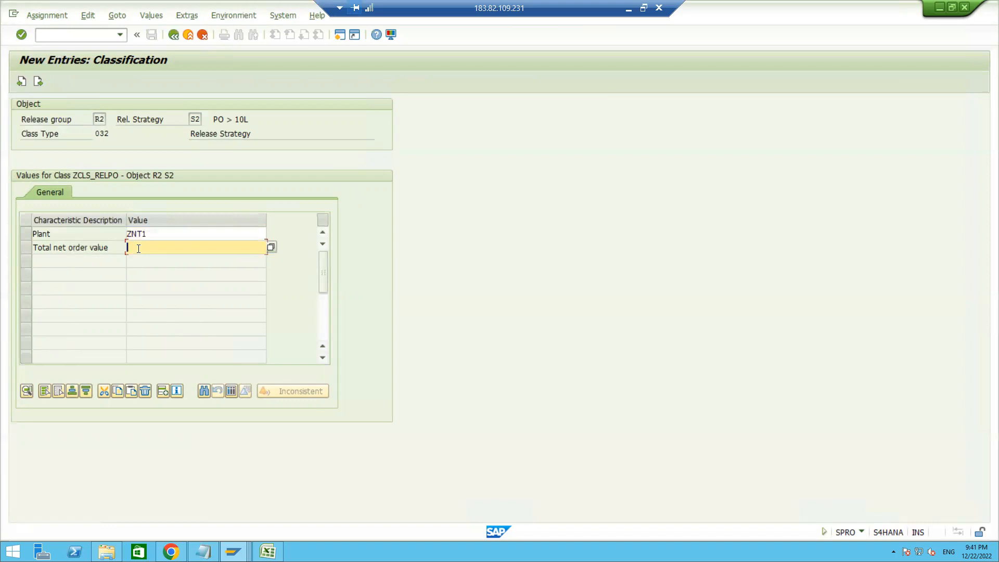
text(> )
text(10)
text(0)
text(00)
text(00)
text(.00 INR)
key(Return)
click(38, 82)
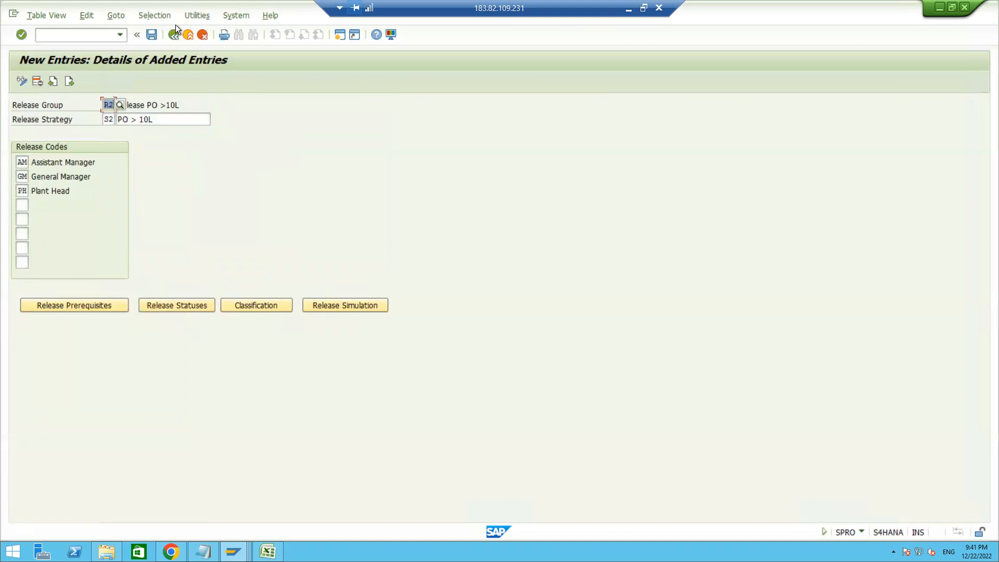
click(152, 33)
- Simulate the release of strategy S2 by setting the AM, GM and PH releases in sequence, and close the simulation
click(321, 308)
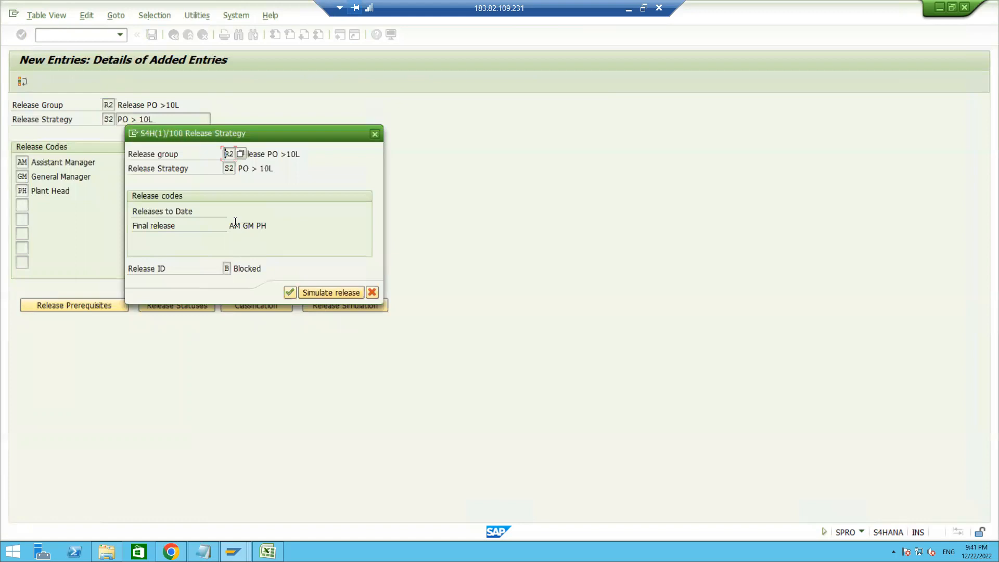
click(320, 295)
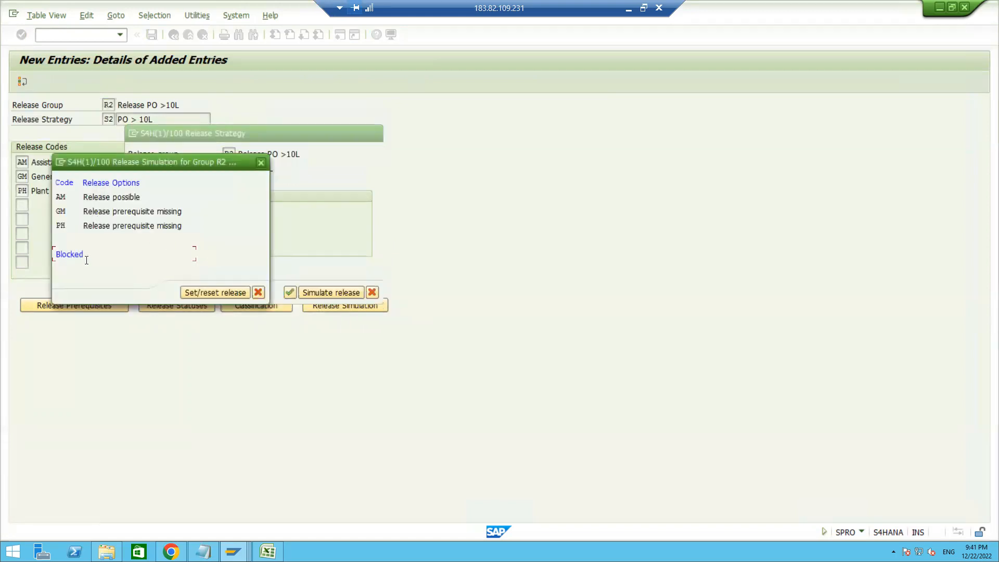
double_click(98, 198)
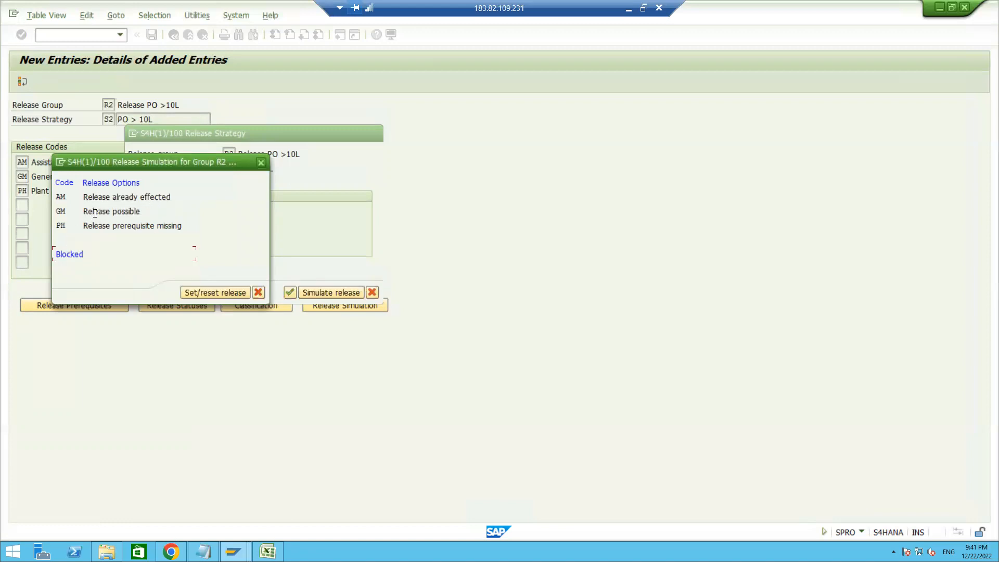
double_click(95, 213)
double_click(95, 226)
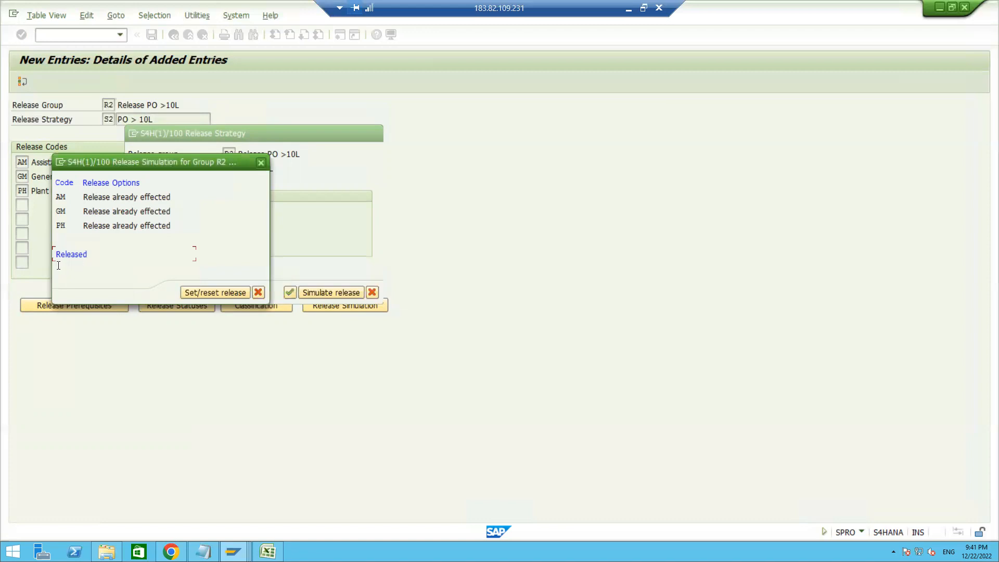
click(261, 163)
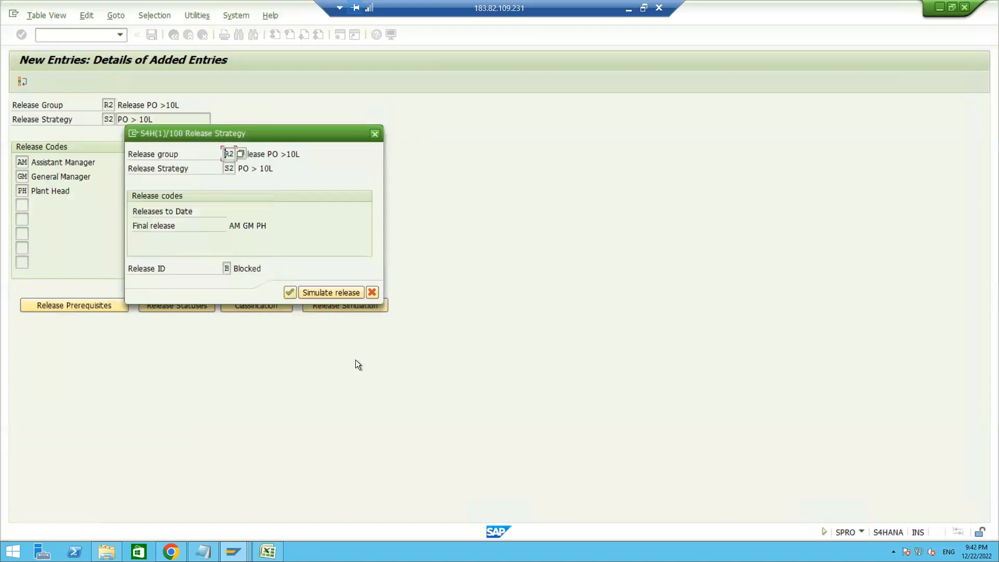
- Save release strategy S2 and return to the overview of release strategies
click(151, 34)
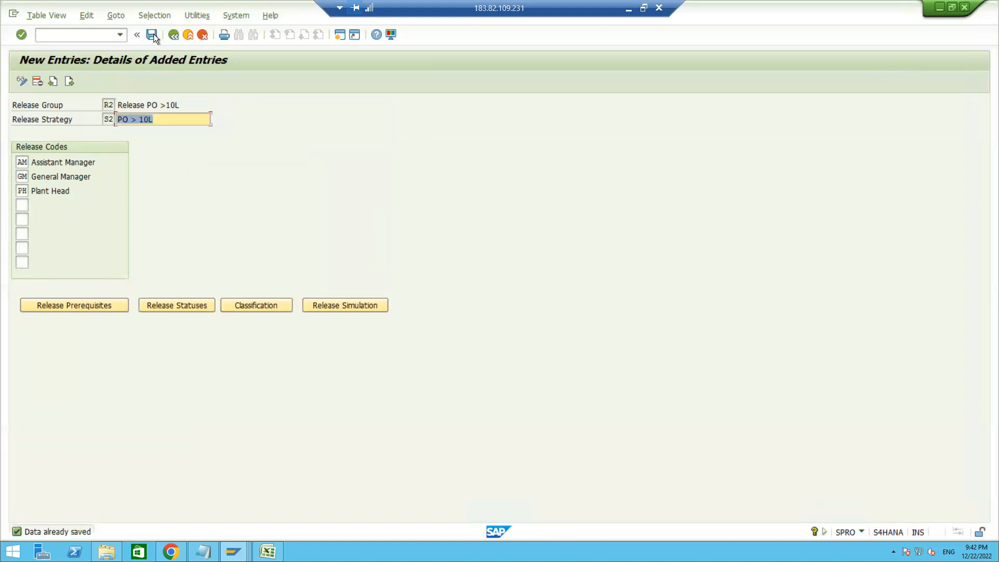
click(175, 35)
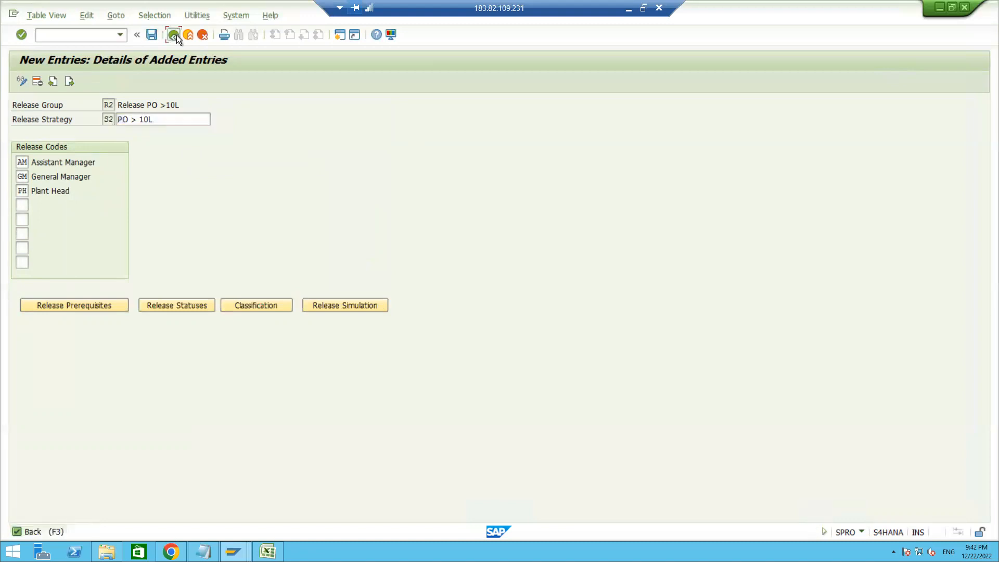
click(151, 34)
- Leave the release strategy configuration and start transaction ME21N with /NME21N
click(75, 35)
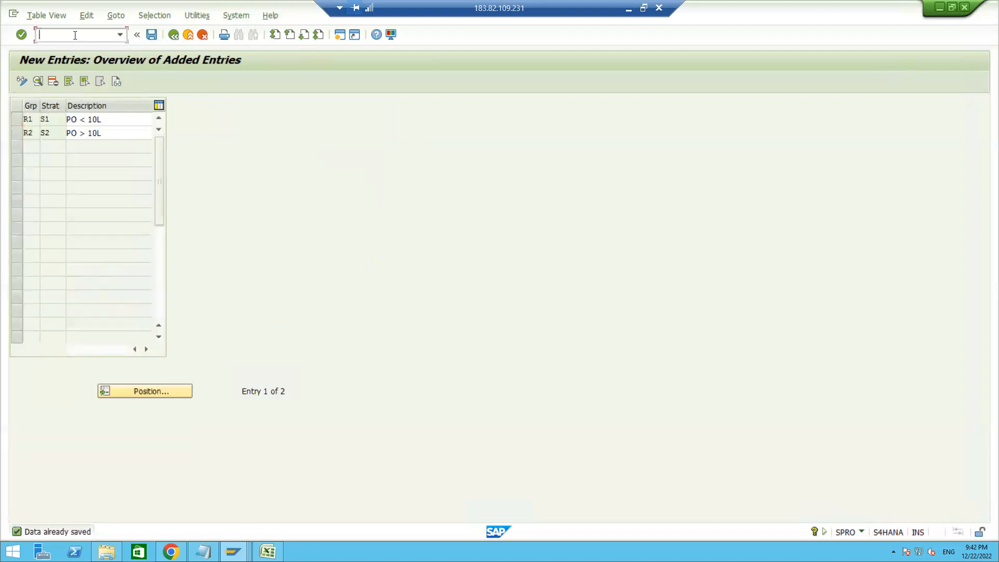
text(/NME21N)
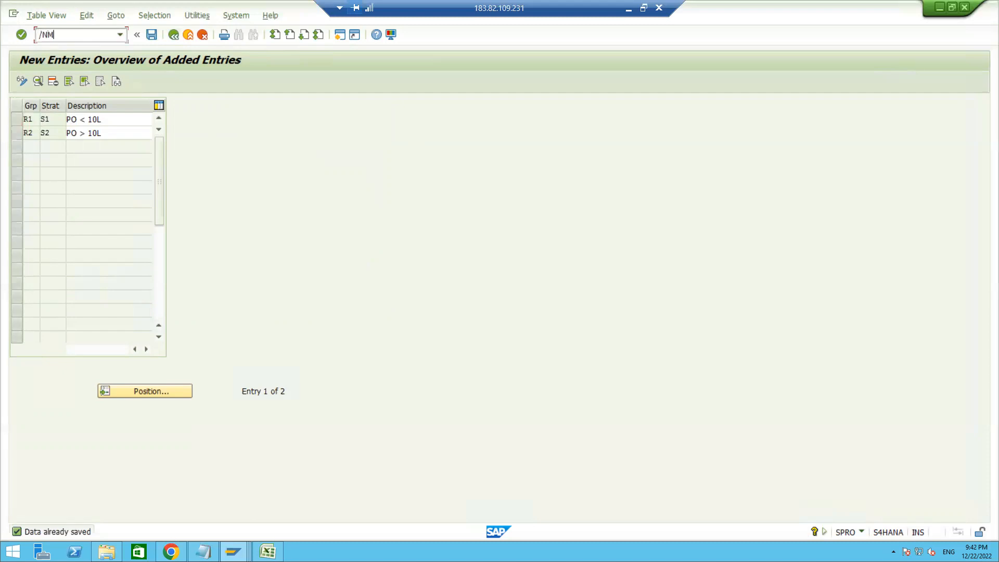